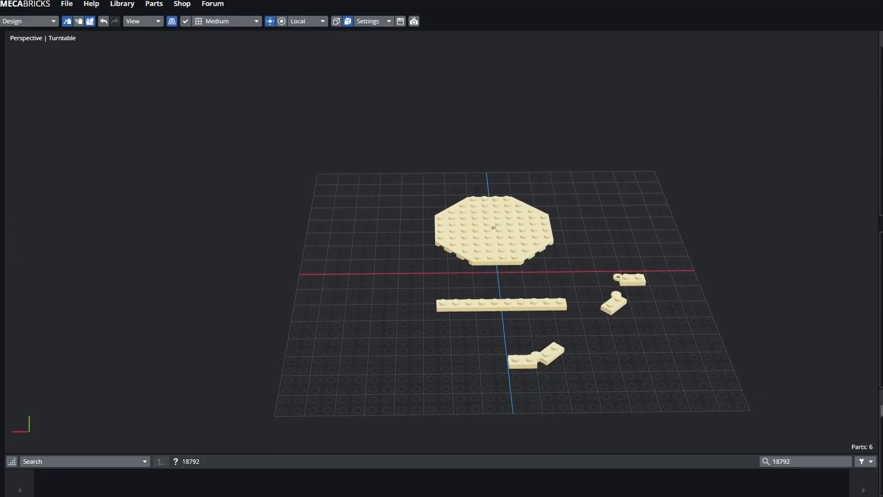
- Select the small hinge plates, ending on the right plate of the left hinge pair
click(379, 364)
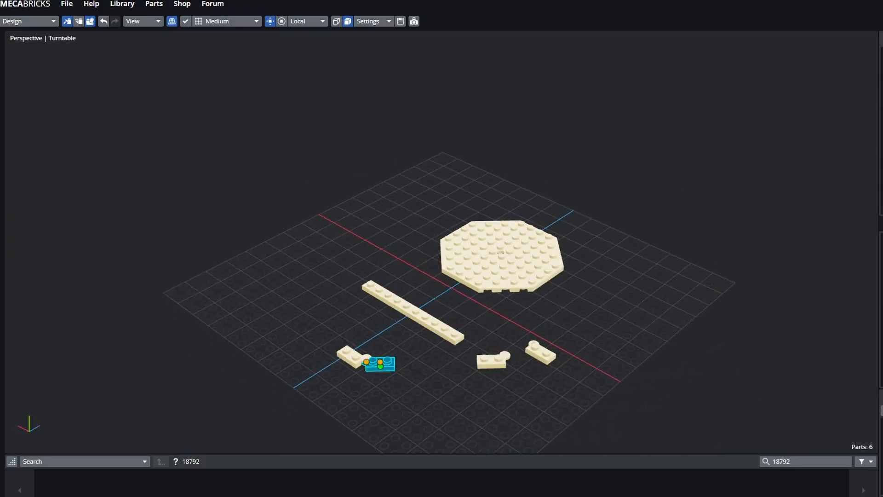
click(491, 361)
click(349, 356)
click(379, 364)
click(349, 356)
click(380, 364)
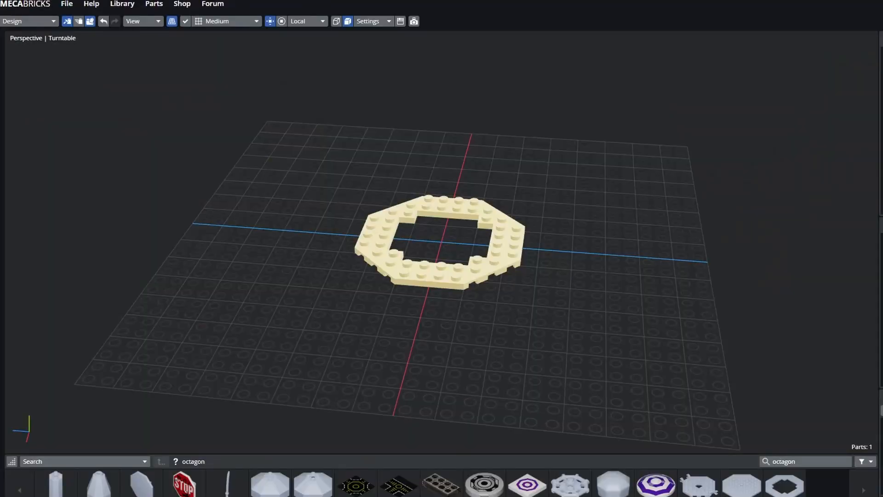
- Delete the octagonal ring plate and add a solid octagonal plate at the grid centre
click(432, 271)
key(Delete)
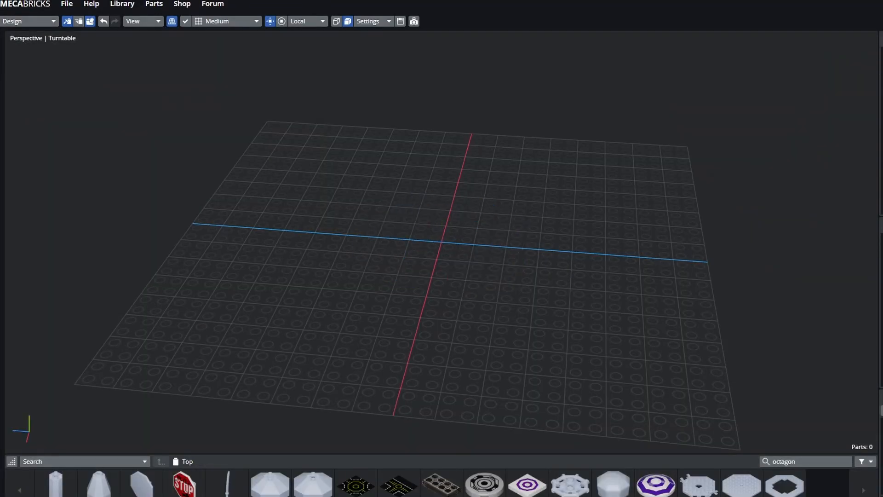
drag(441, 276, 457, 294)
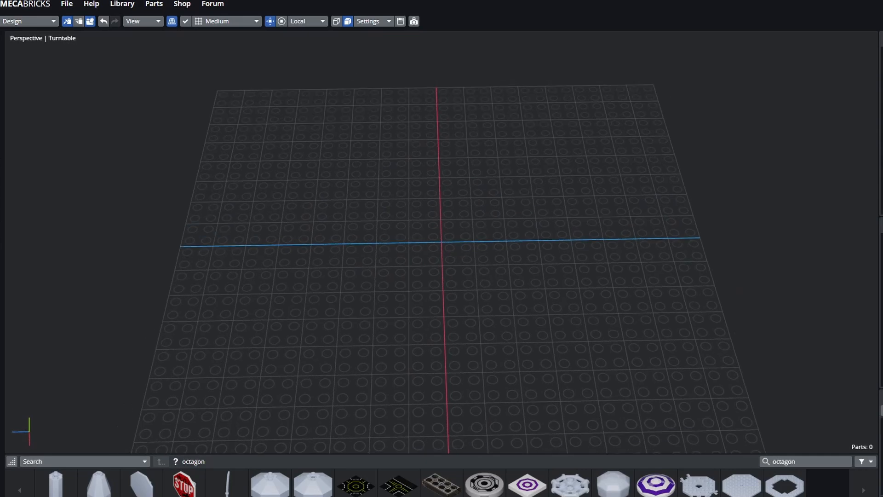
click(741, 485)
mouse_move(575, 350)
mouse_down()
mouse_move(562, 338)
mouse_move(571, 297)
mouse_move(570, 352)
mouse_up()
click(571, 352)
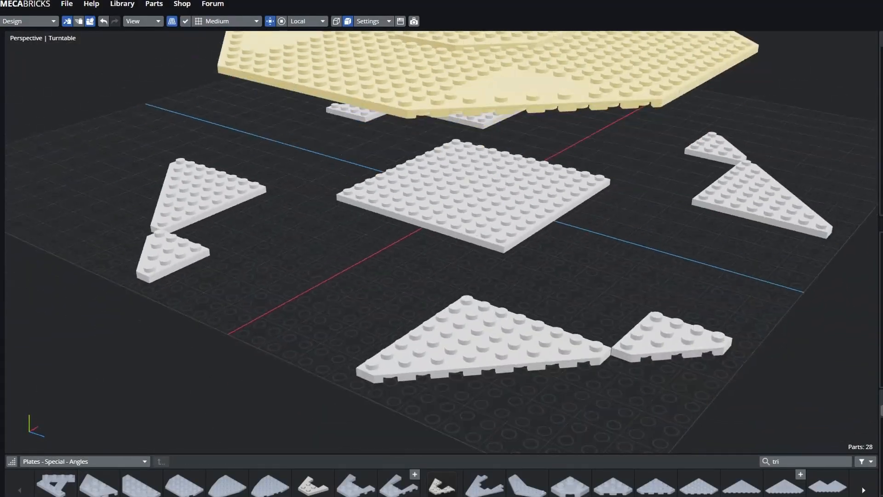
- Browse the part categories and duplicate the selected pair of plates twice
click(85, 461)
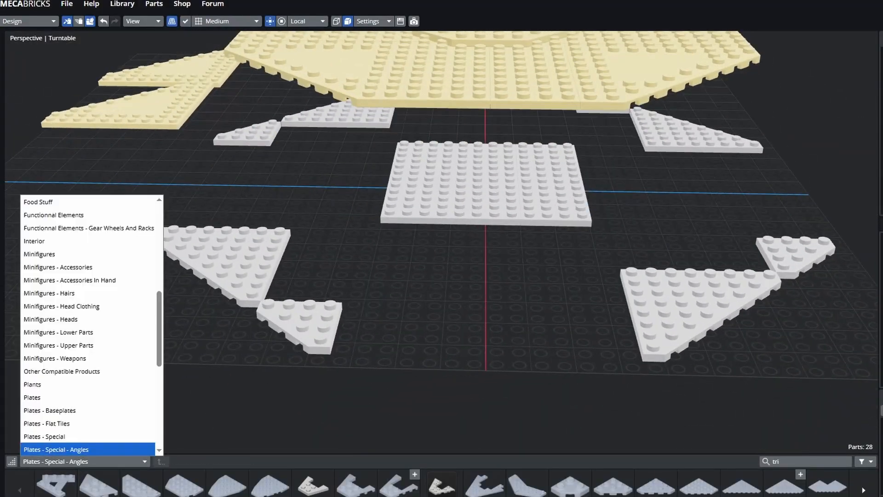
scroll(88, 322, down, 5)
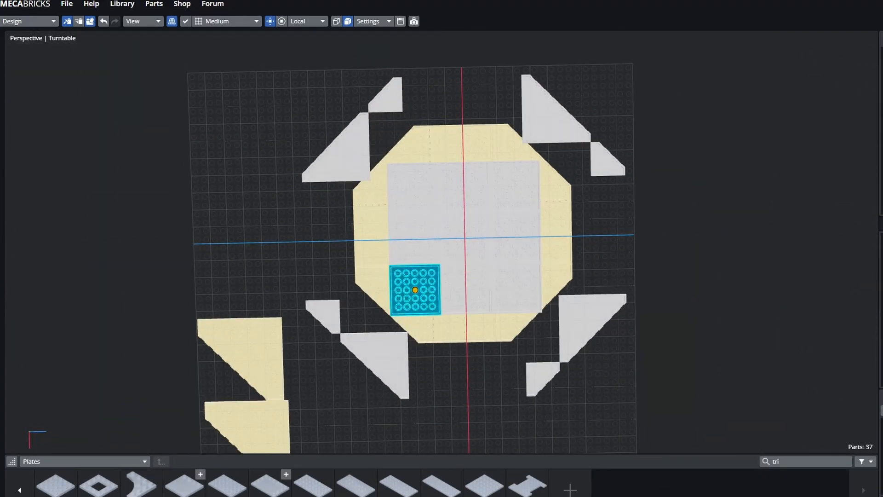
key(shift+d)
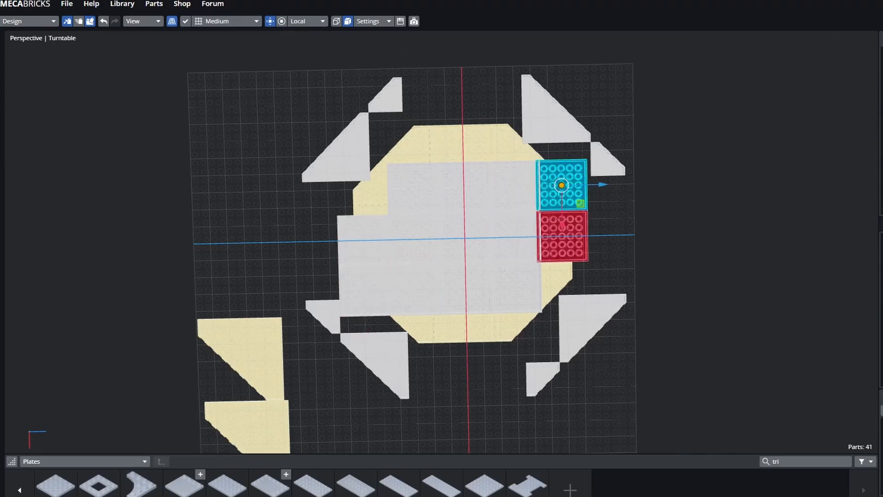
key(shift+d)
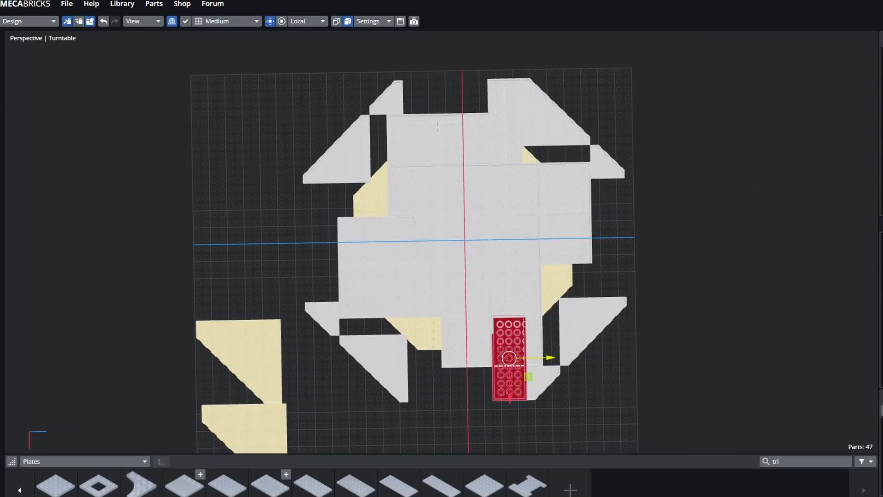
- Duplicate the red plate into the right-hand gap, then reselect the left plate
key(shift+d)
drag(327, 218, 565, 299)
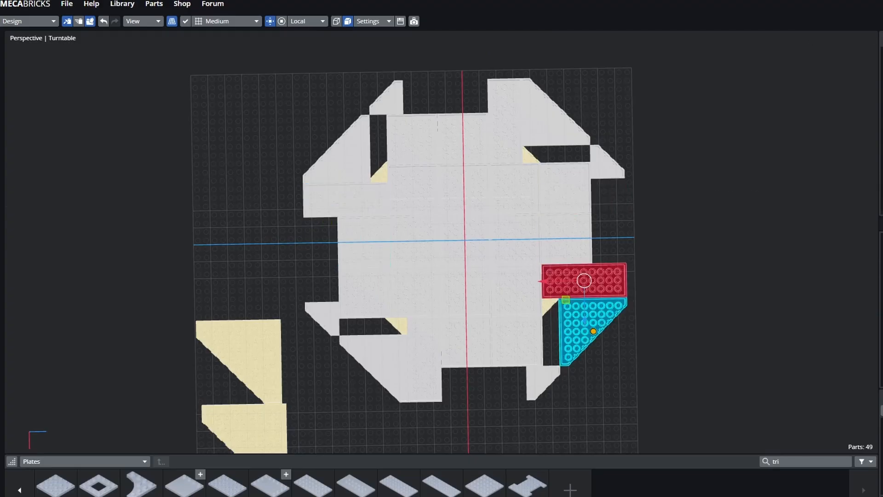
click(19, 490)
click(346, 200)
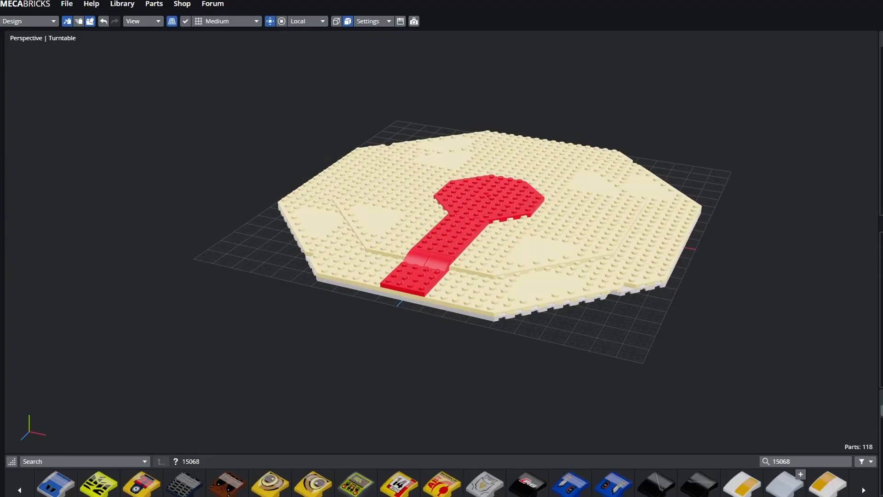
- Select the wedge plates at the back of the floor and view the floor from above and low
click(580, 286)
click(391, 154)
middle_drag(489, 230, 489, 246)
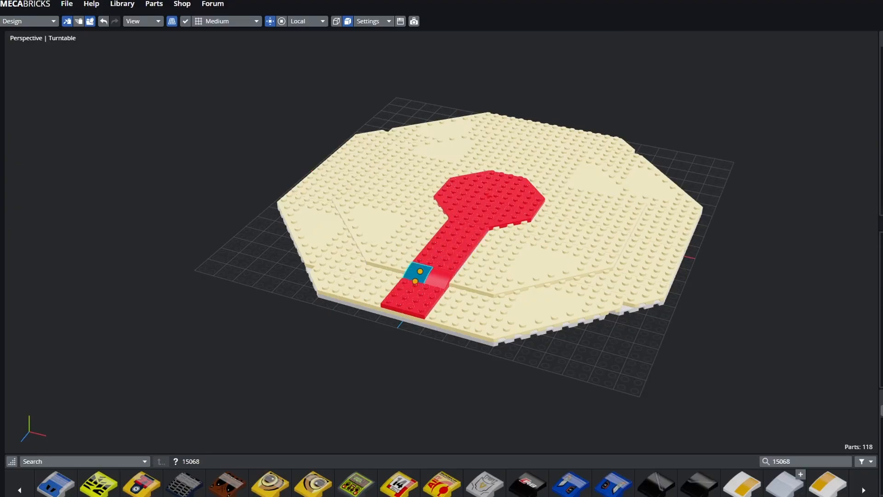
middle_drag(453, 230, 460, 191)
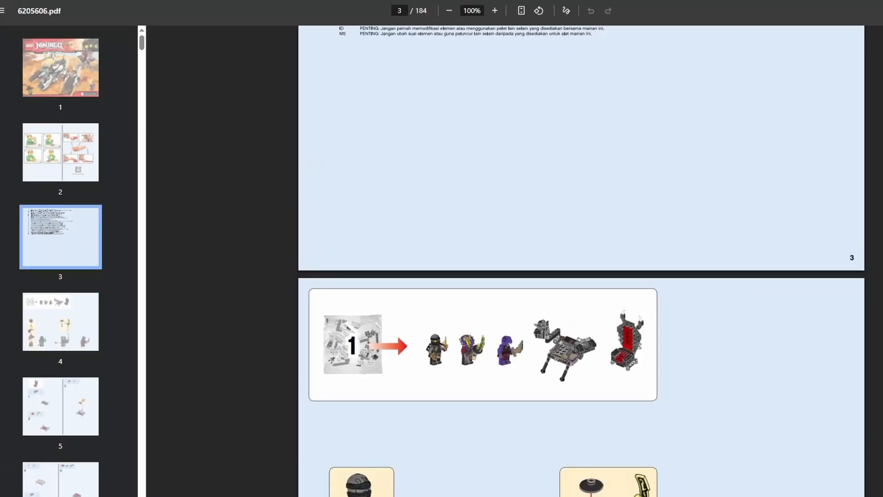
scroll(582, 257, down, 20)
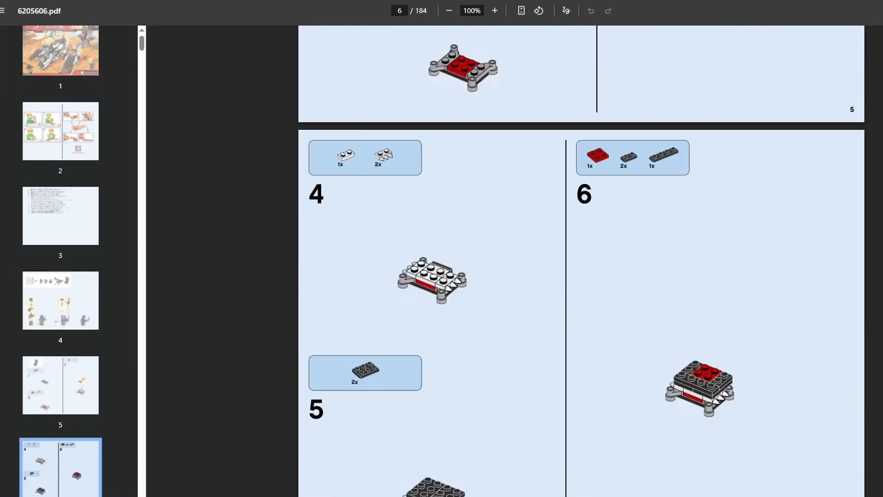
- Scroll further and lower the white 1x2 plate onto the red platform
scroll(581, 261, down, 20)
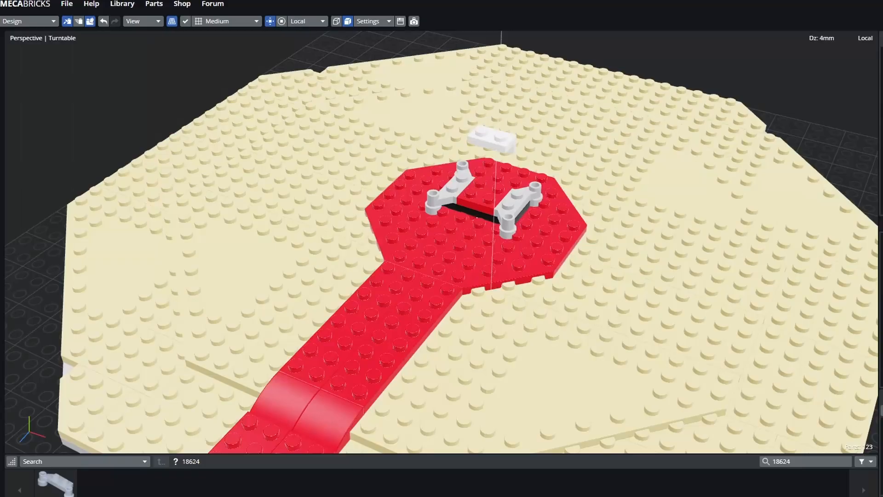
drag(496, 172, 495, 215)
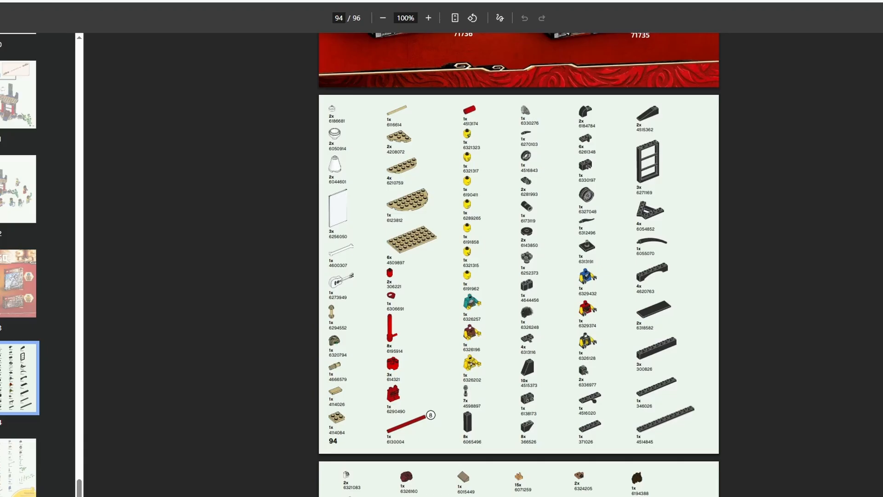
- Return to the model, clear the selection and frame the black window frame and floor
key(ctrl+Tab)
click(369, 161)
click(369, 161)
scroll(395, 249, up, 3)
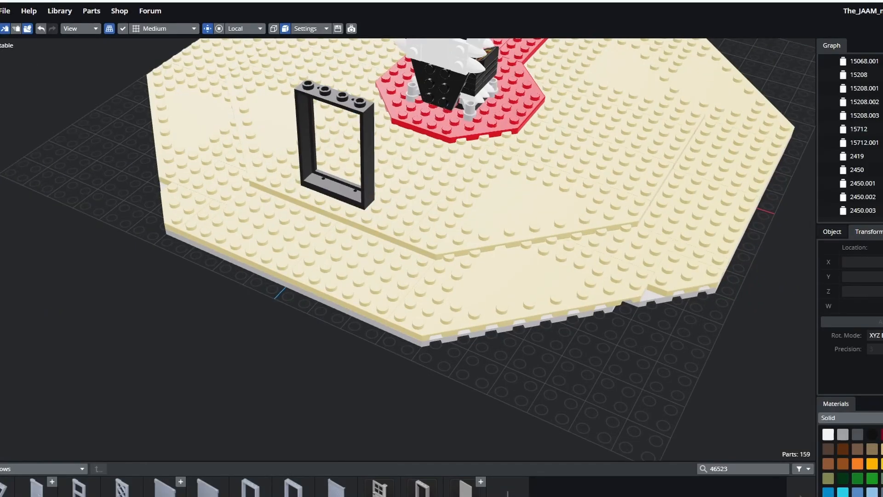
right_drag(395, 248, 490, 329)
scroll(395, 249, up, 4)
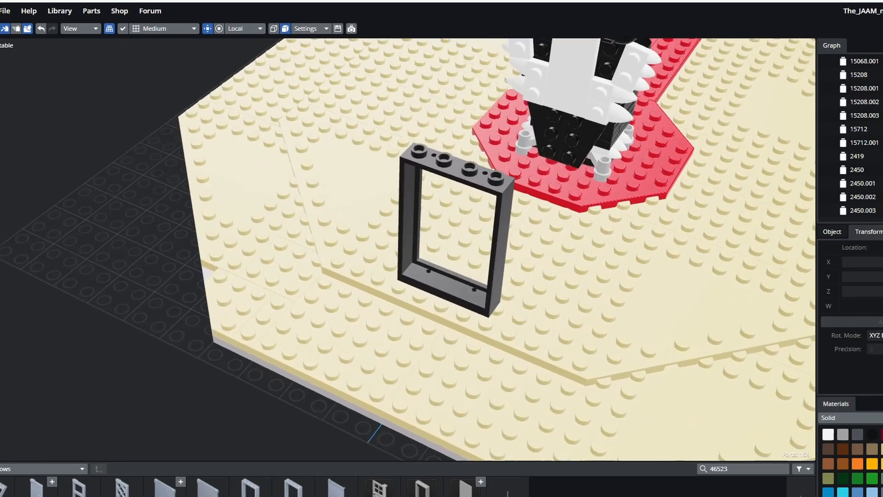
right_drag(731, 322, 644, 299)
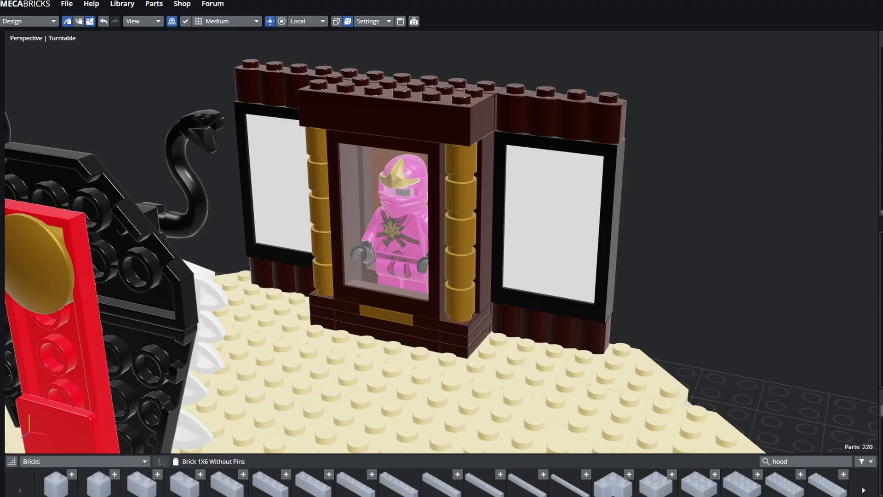
- Inspect the dark-brown 1x4 brick, black window frame, right white panel and display-case glass
click(561, 115)
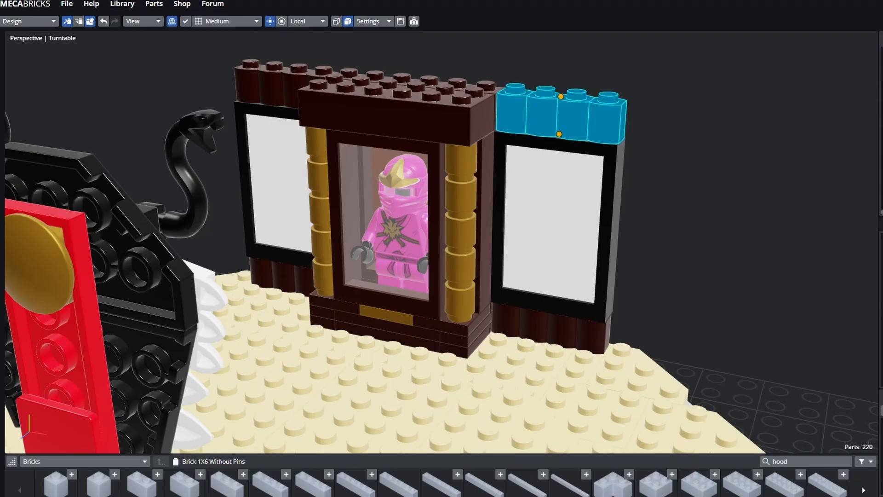
click(556, 143)
click(554, 220)
click(386, 221)
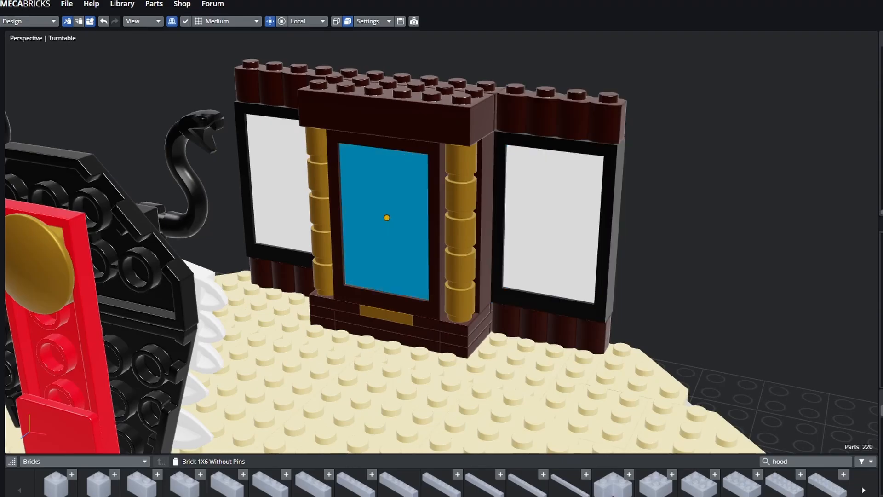
click(554, 220)
click(690, 207)
drag(644, 230, 657, 219)
scroll(441, 242, up, 1)
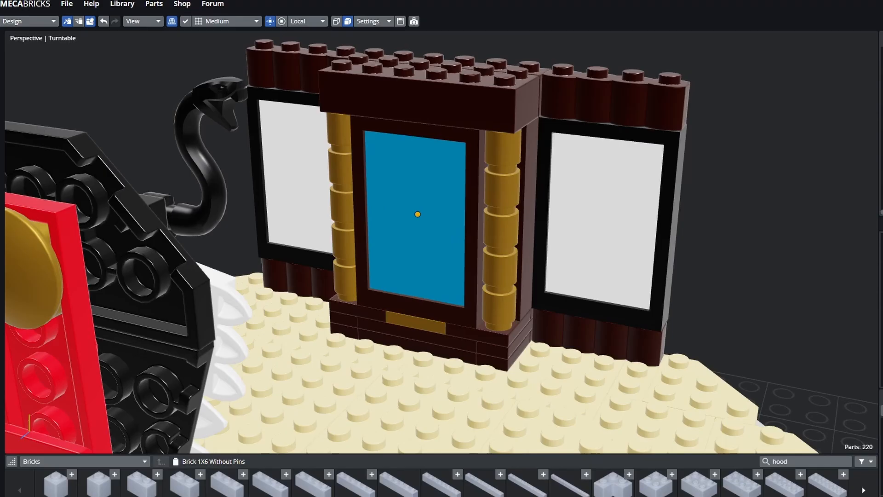
- Orbit around the display case to check its right side and the adjacent window frame
middle_drag(616, 55, 734, 78)
scroll(479, 221, up, 1)
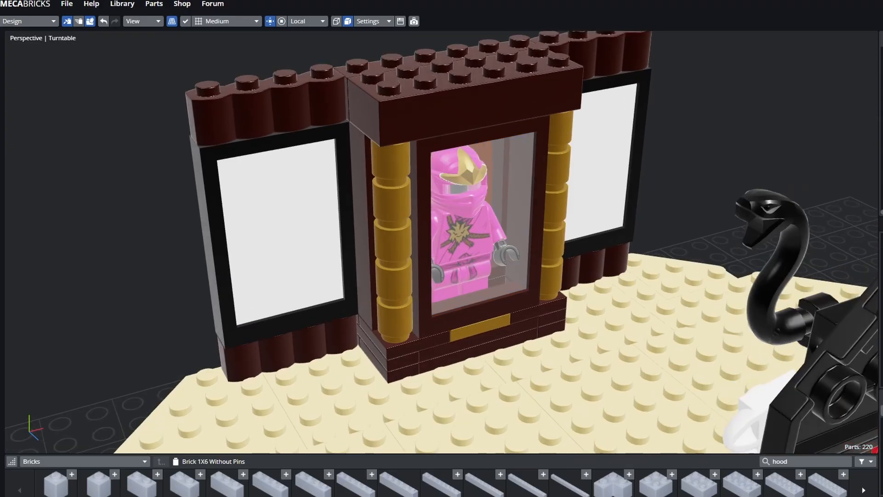
scroll(504, 204, up, 5)
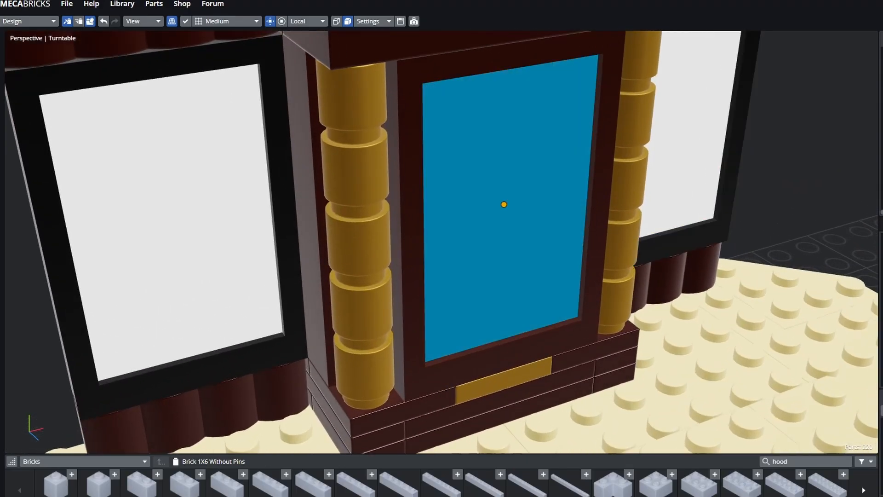
key(a)
middle_drag(503, 204, 453, 218)
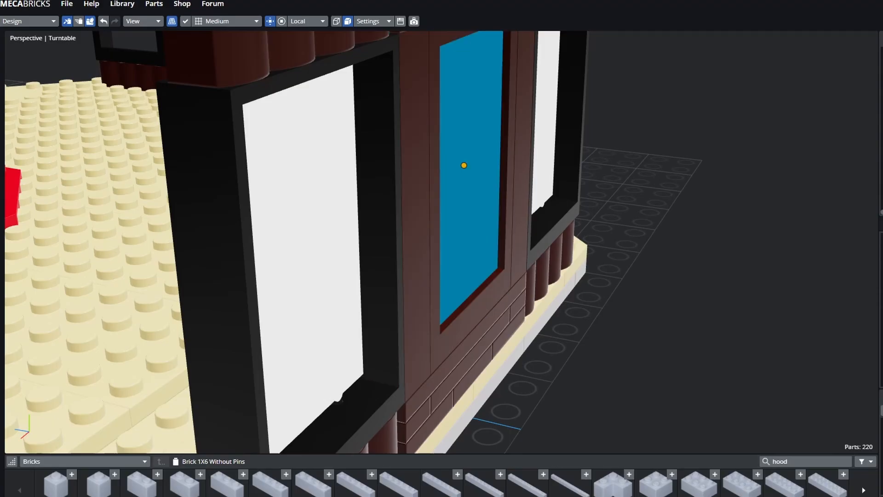
click(382, 230)
key(a)
- From the front, check the window panel, side brick and glass, then frame the windows
middle_drag(381, 230, 552, 271)
click(704, 267)
click(601, 239)
click(391, 239)
key(a)
middle_drag(390, 239, 437, 223)
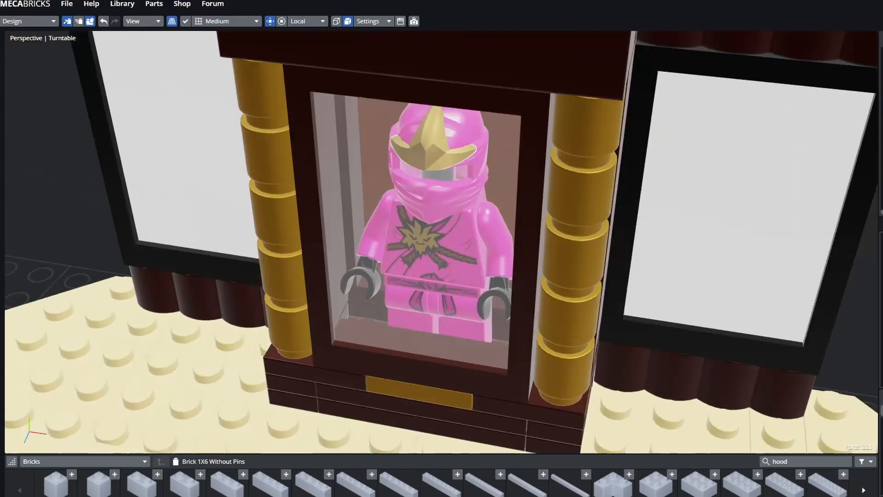
scroll(436, 223, down, 6)
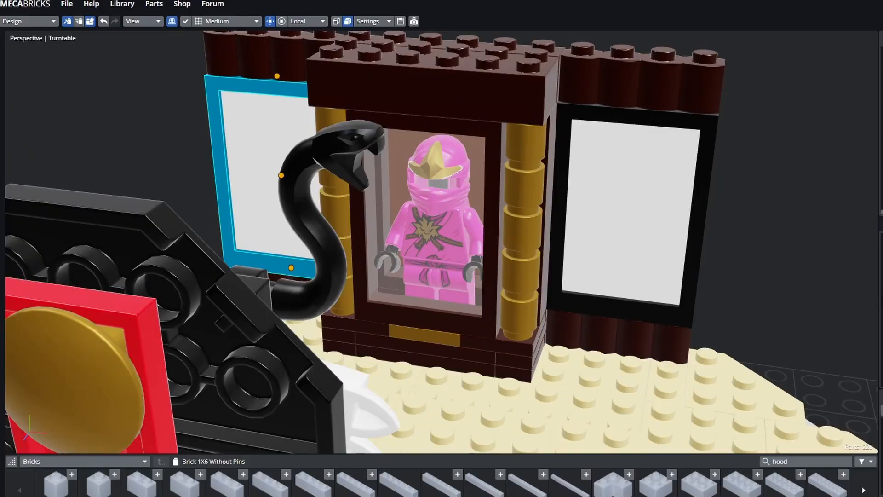
middle_drag(630, 211, 550, 207)
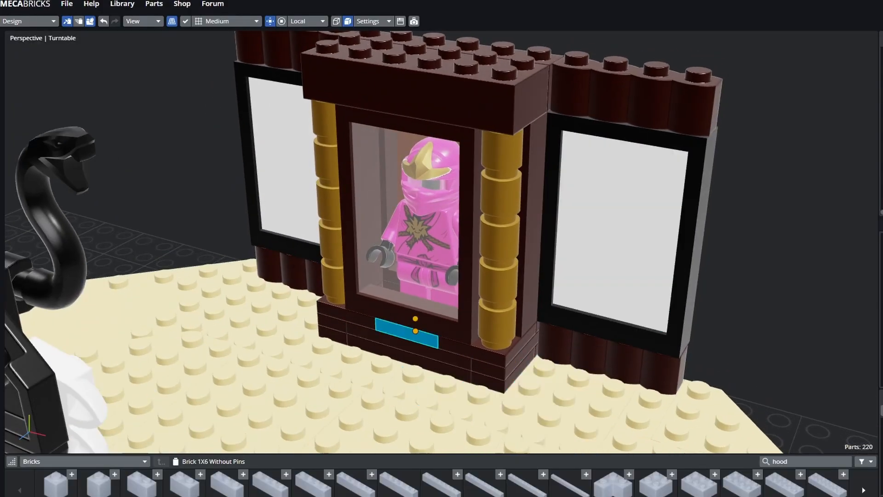
middle_drag(413, 328, 463, 331)
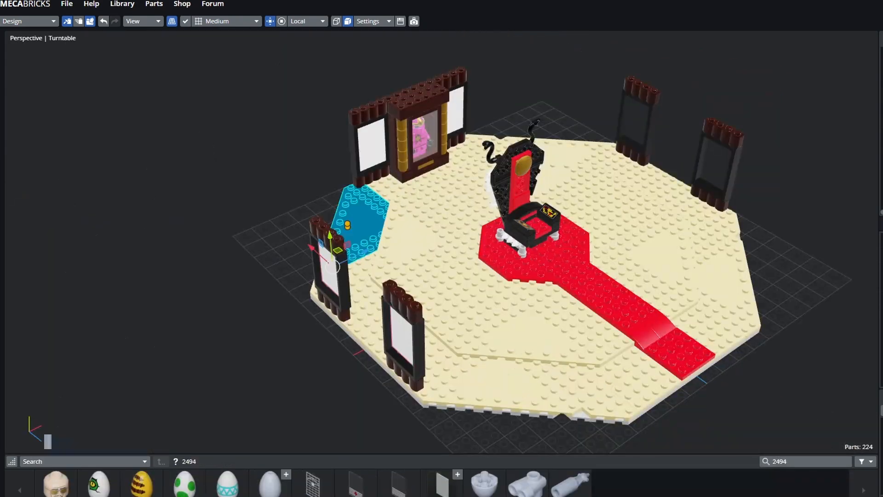
- Slide the panels into the frames, copy a window frame into the third gap, and duplicate the round plate
drag(629, 125, 663, 108)
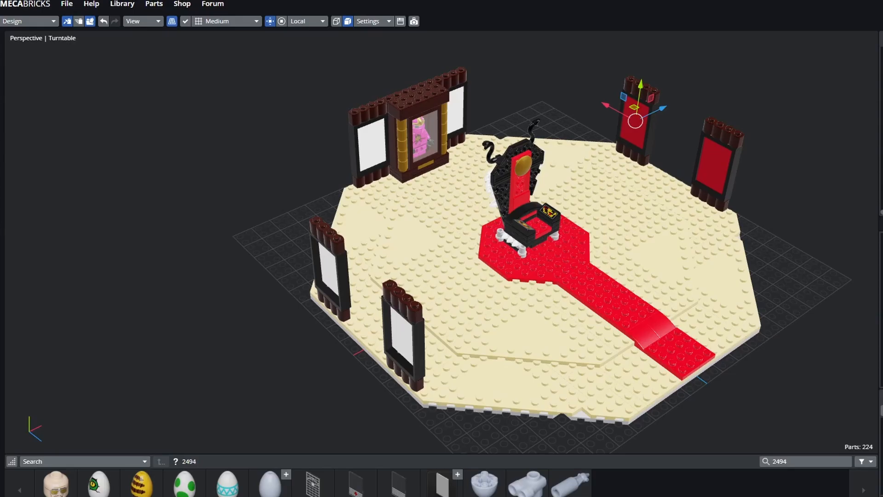
key(Escape)
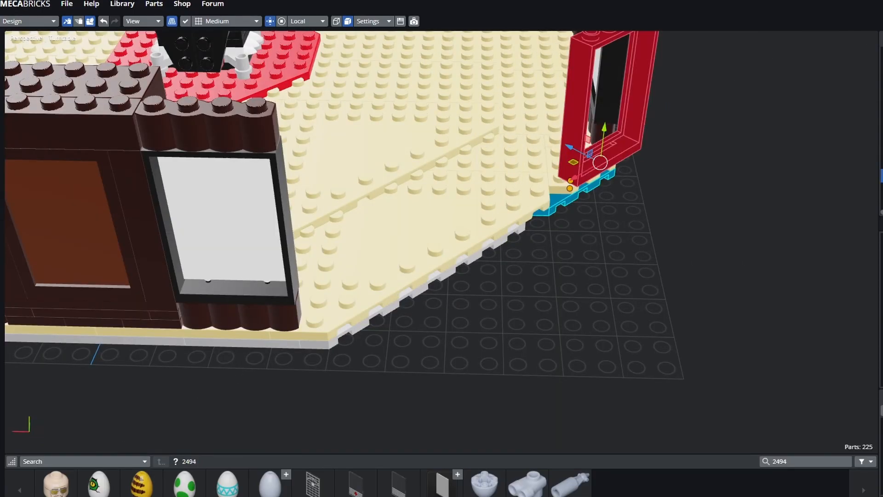
key(ctrl+d)
click(425, 265)
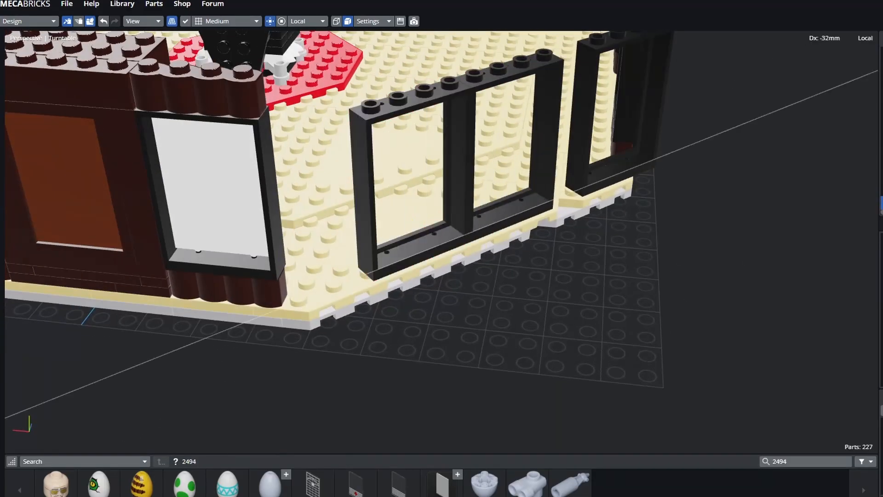
click(509, 212)
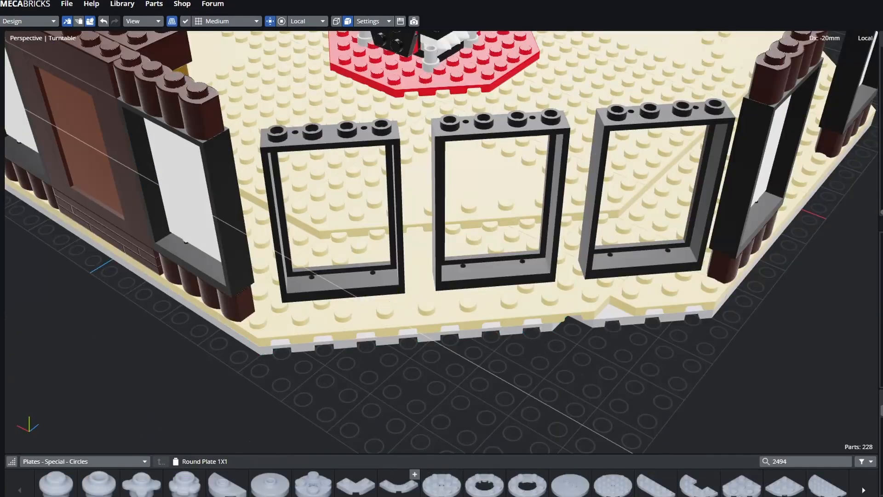
key(shift+d)
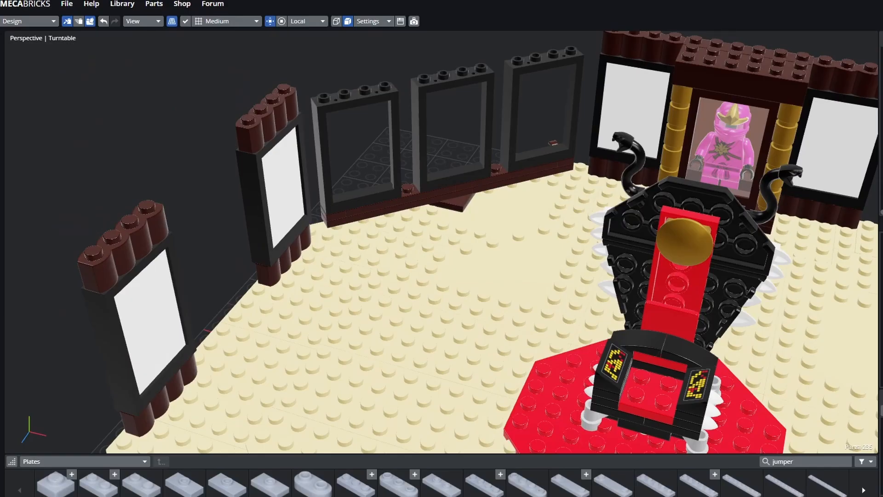
- Move the small brown clip piece to the left end of the window sill
middle_drag(322, 249, 621, 258)
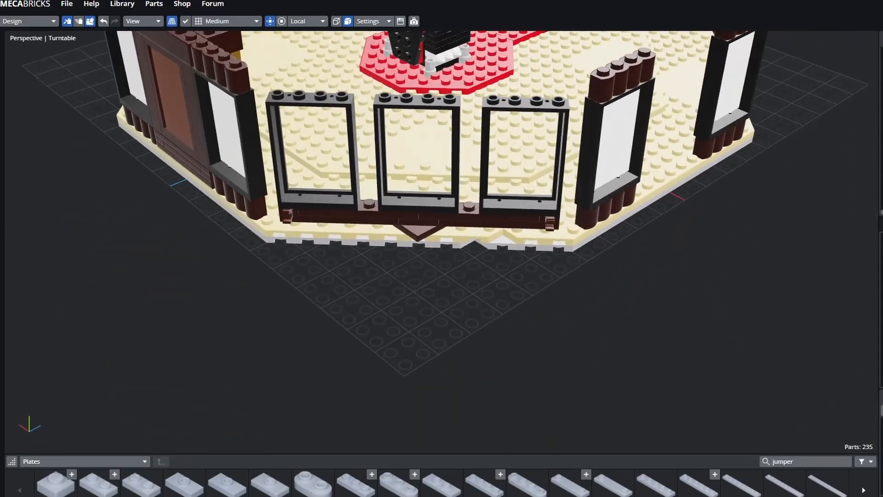
click(547, 235)
click(552, 225)
drag(552, 225, 287, 224)
ctrl+click(288, 223)
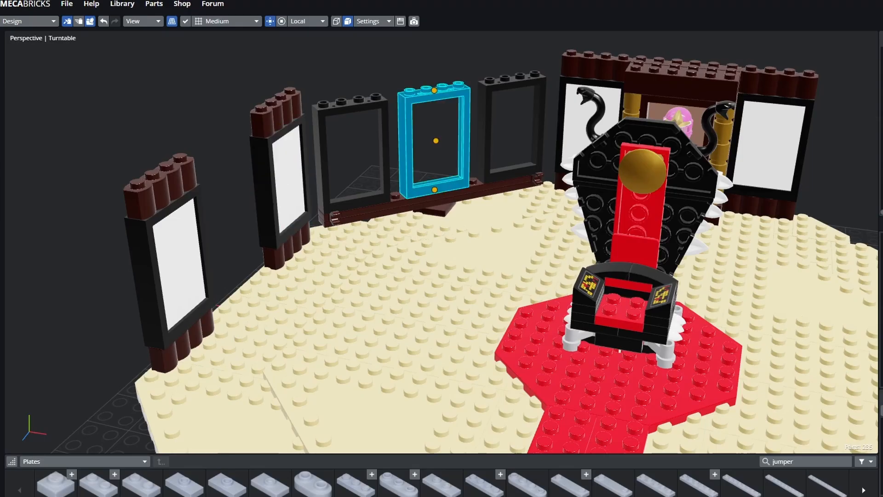
key(Escape)
- From outside, inspect the base plates, brown tiles and sill plates beneath the windows
middle_drag(441, 240, 612, 243)
scroll(426, 242, up, 8)
click(426, 247)
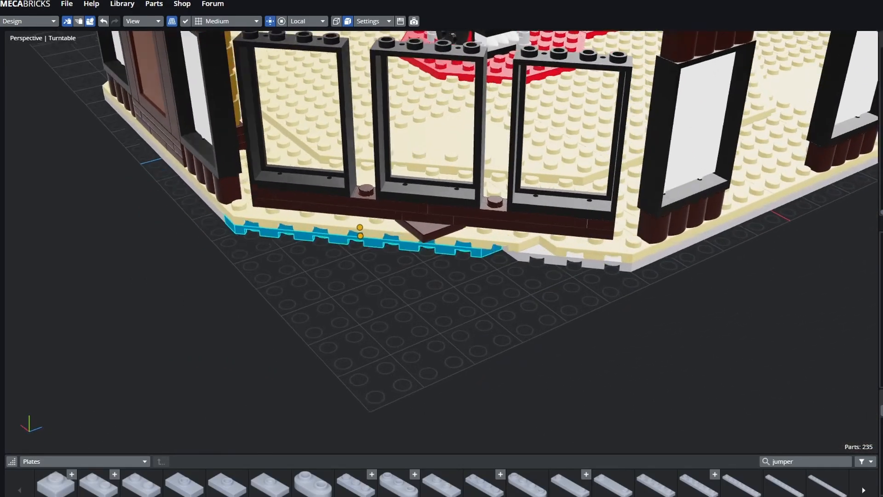
click(423, 228)
click(391, 194)
click(420, 226)
click(407, 240)
click(424, 211)
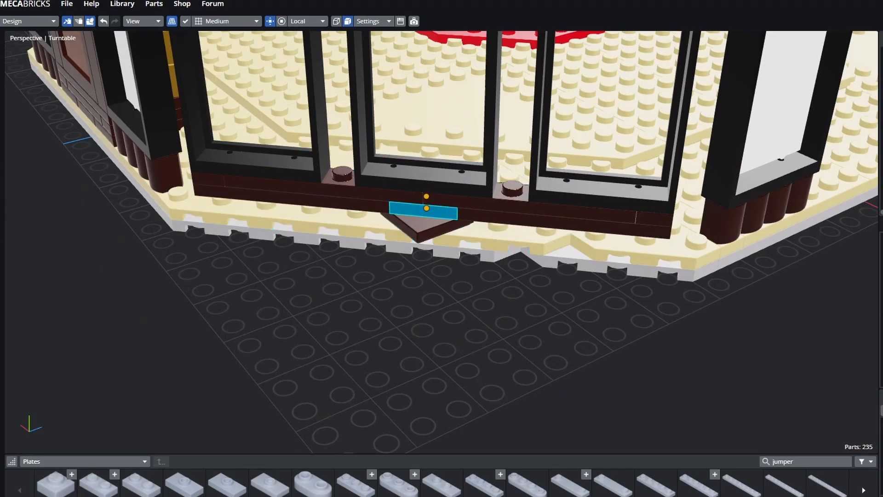
click(437, 200)
click(428, 211)
click(422, 228)
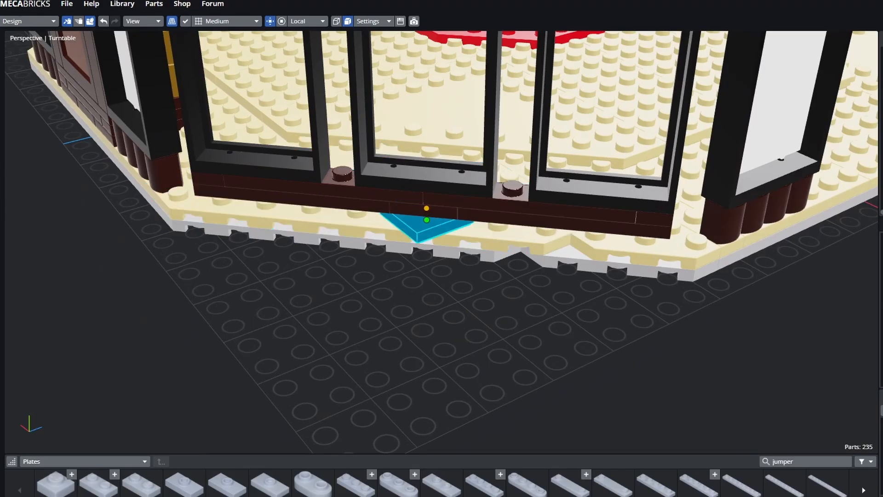
click(405, 237)
click(439, 201)
- Check the left and middle window frames, the 1x2 plate and the brown sill plates
click(303, 166)
click(421, 180)
click(423, 210)
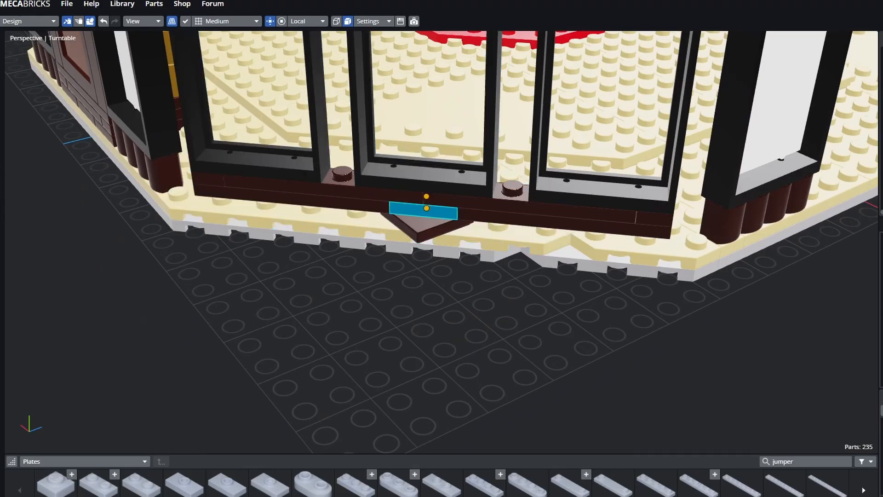
click(364, 214)
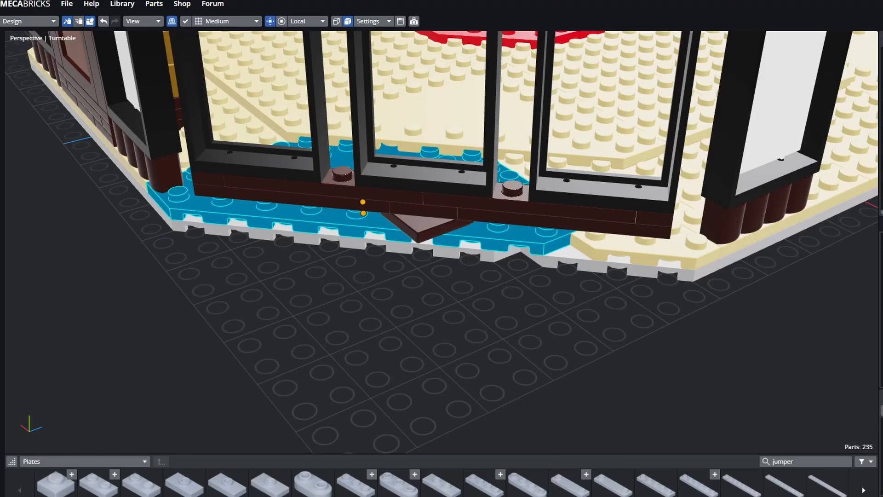
click(363, 205)
click(374, 194)
click(419, 226)
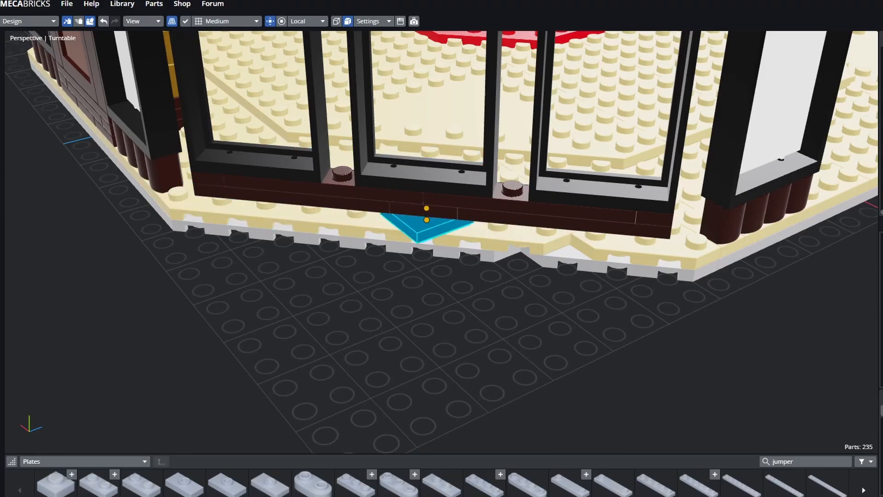
click(422, 211)
click(422, 183)
- From ground level, check the grey base plate, tan plate and upper and lower sill plates
click(418, 294)
mouse_move(418, 294)
mouse_down()
mouse_move(424, 244)
mouse_move(425, 298)
mouse_up()
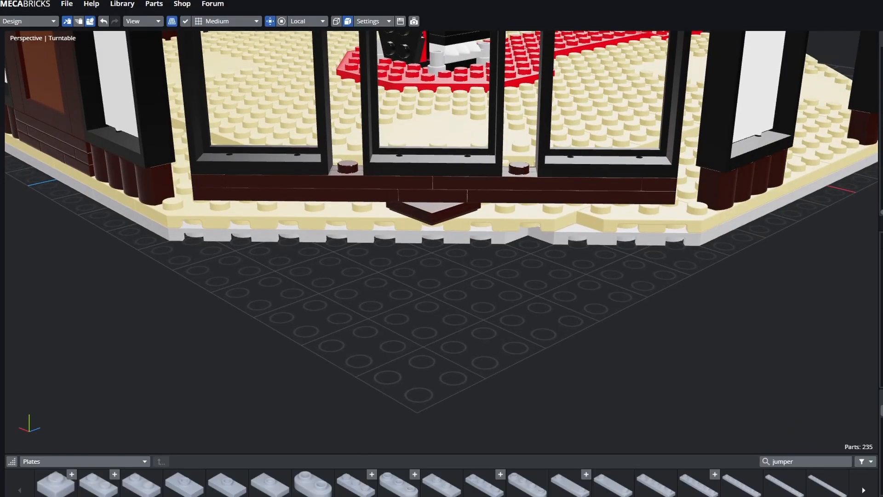
click(405, 240)
click(383, 199)
click(384, 221)
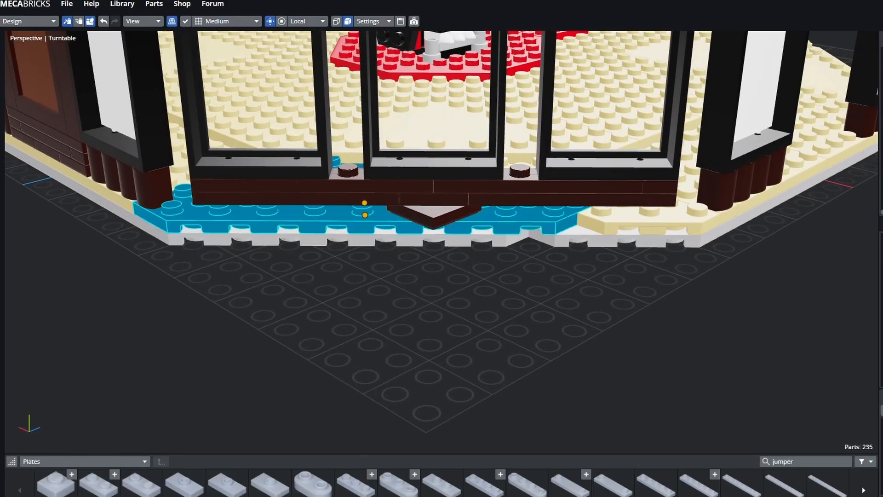
click(383, 186)
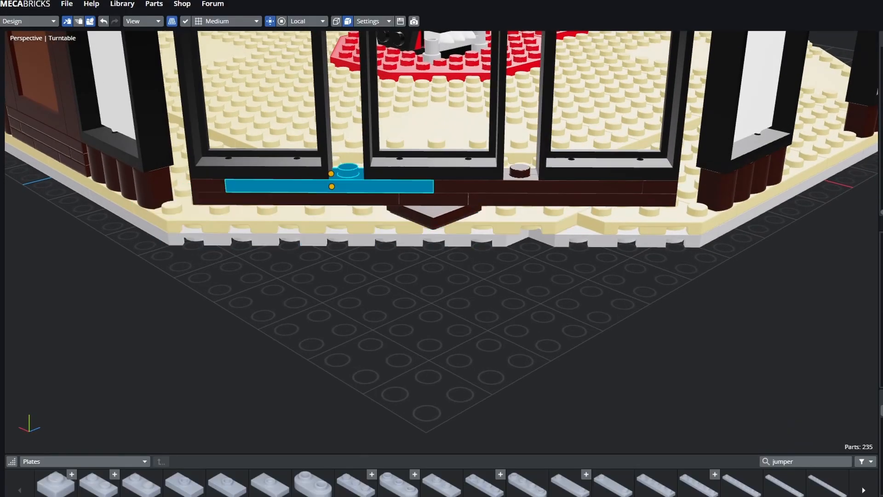
click(383, 221)
click(384, 240)
click(391, 280)
scroll(391, 281, down, 4)
drag(391, 281, 388, 324)
- From above, inspect the tan floor plates, the log bricks atop the left wall and the window frames
click(340, 85)
click(226, 71)
click(281, 76)
click(225, 71)
click(573, 76)
click(312, 101)
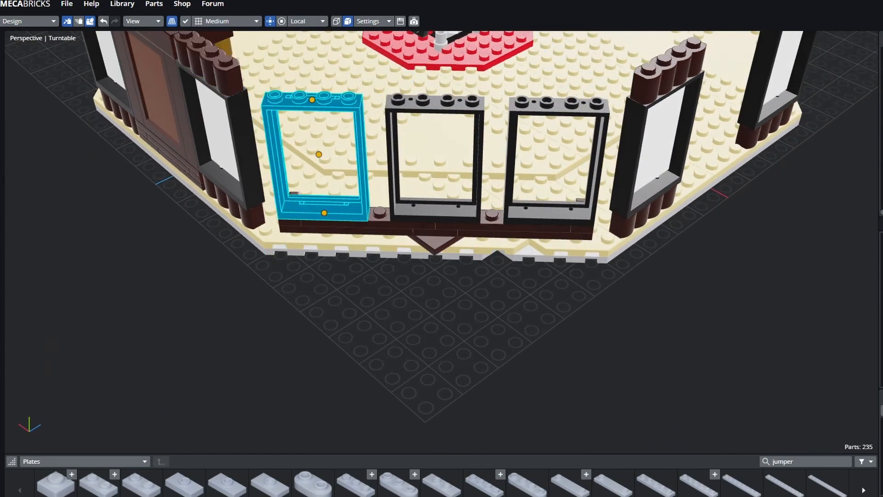
click(435, 103)
click(313, 71)
click(226, 73)
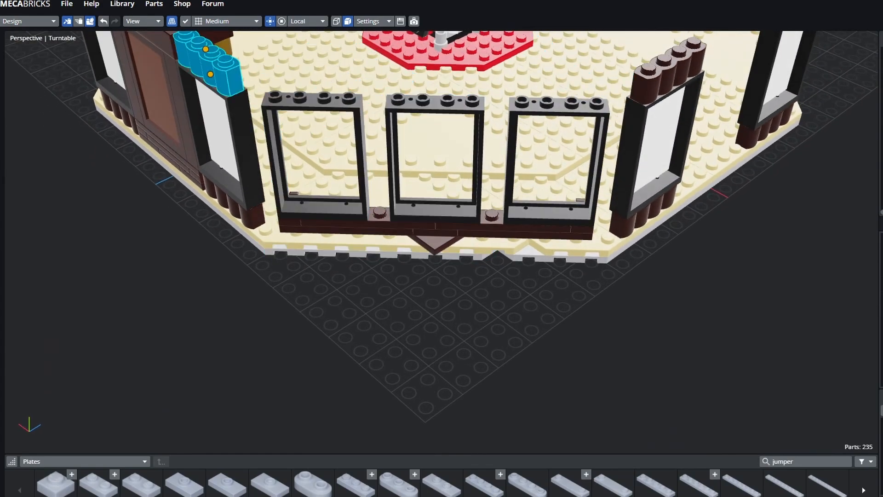
- Recheck the left tan plate and window frame, then view the ground-floor interior along the window wall
click(306, 69)
click(312, 102)
click(306, 69)
click(312, 101)
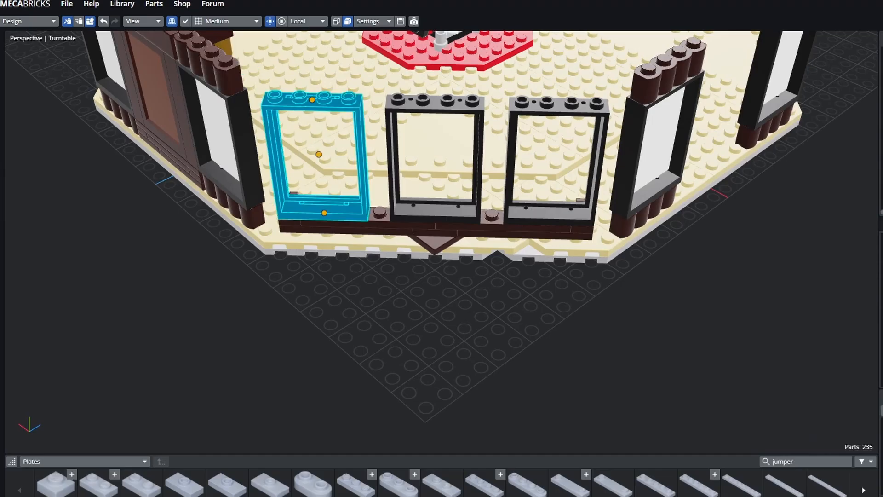
click(317, 123)
click(584, 78)
click(529, 345)
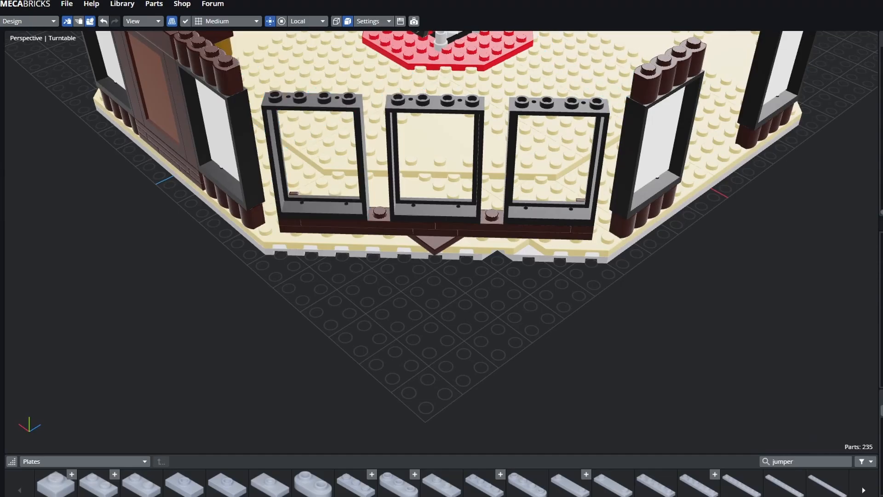
drag(529, 345, 503, 322)
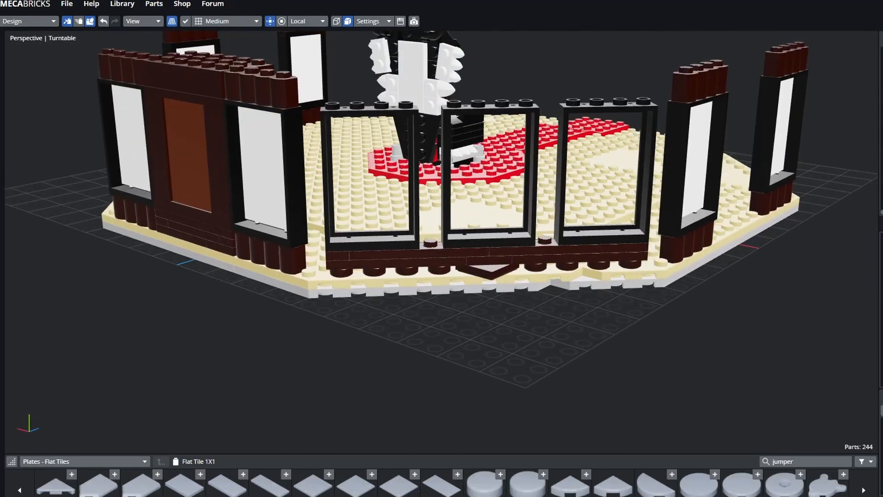
scroll(452, 84, up, 5)
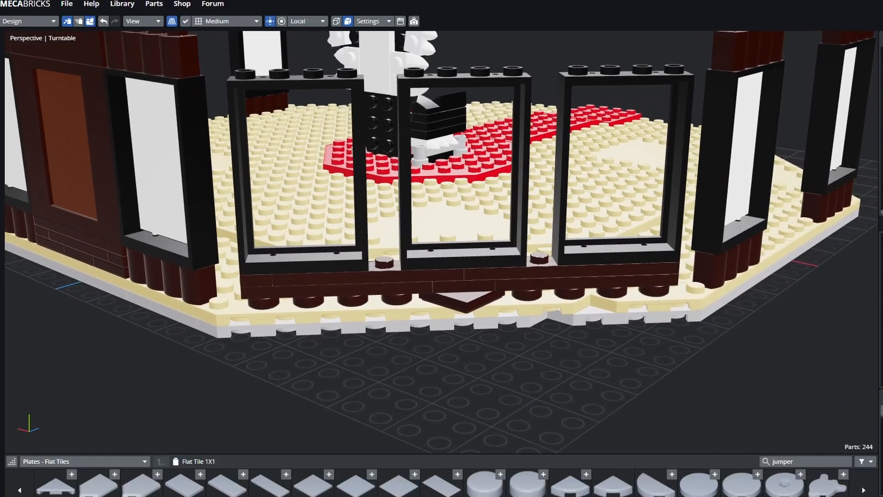
right_drag(442, 230, 434, 229)
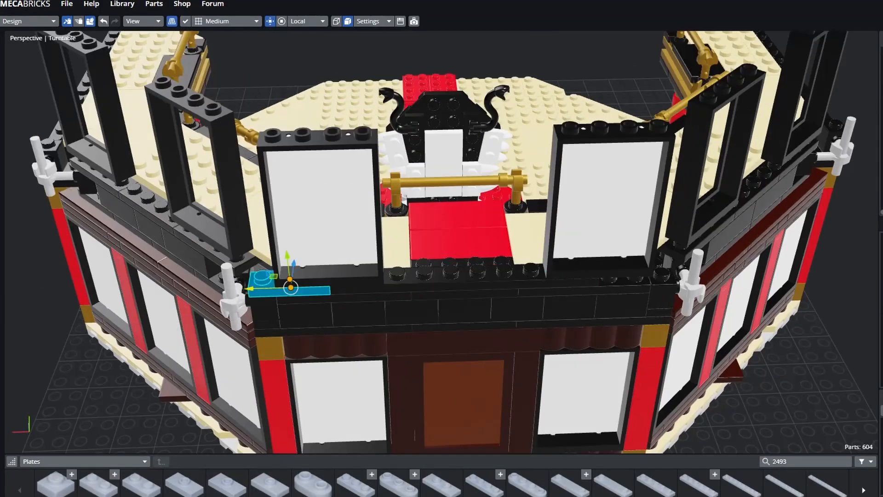
- Duplicate the selected wall parts and make two copies of the red bench piece
key(ctrl+d)
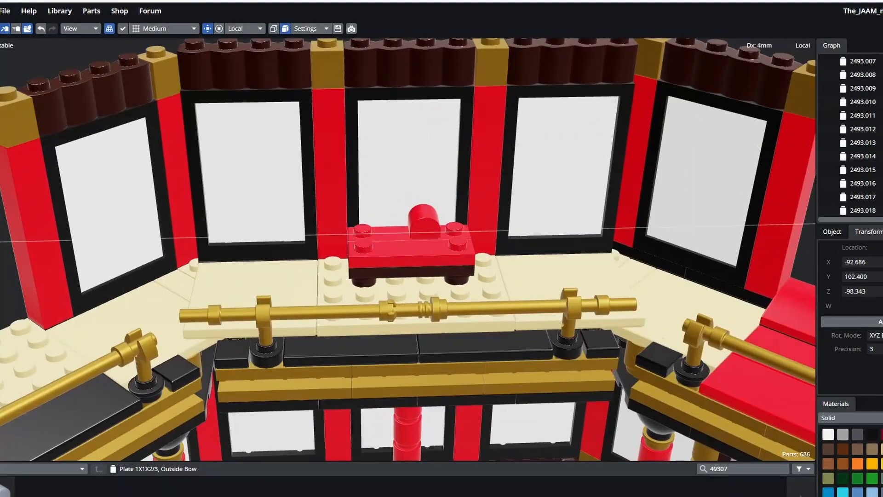
key(ctrl+d)
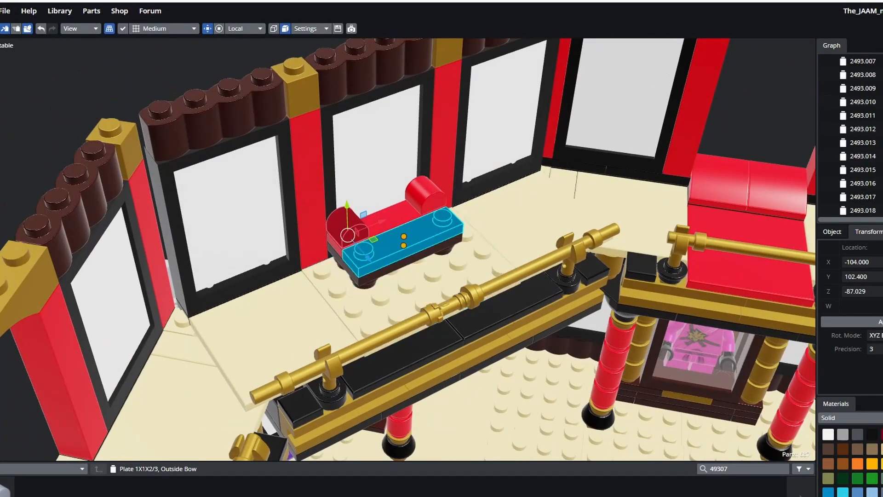
key(ctrl+d)
key(ctrl+d)
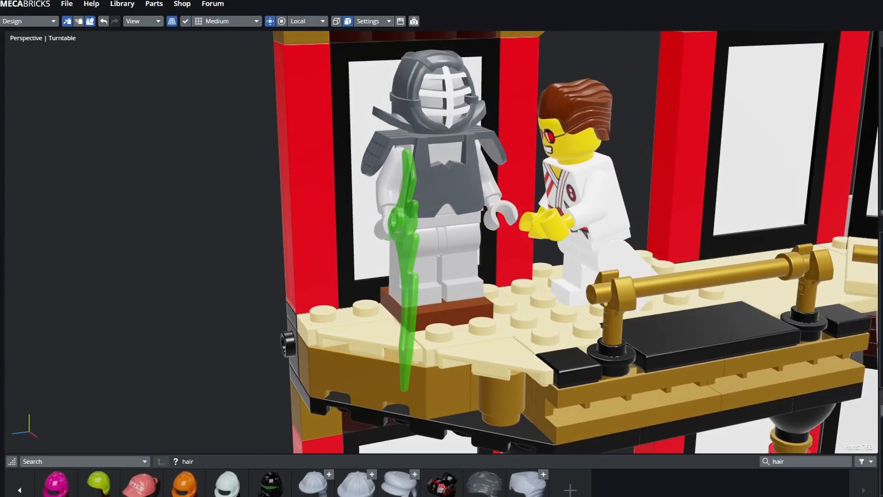
- Orbit around the two minifigures and briefly select the green blade beside the armoured figure
middle_drag(221, 193, 276, 193)
click(423, 239)
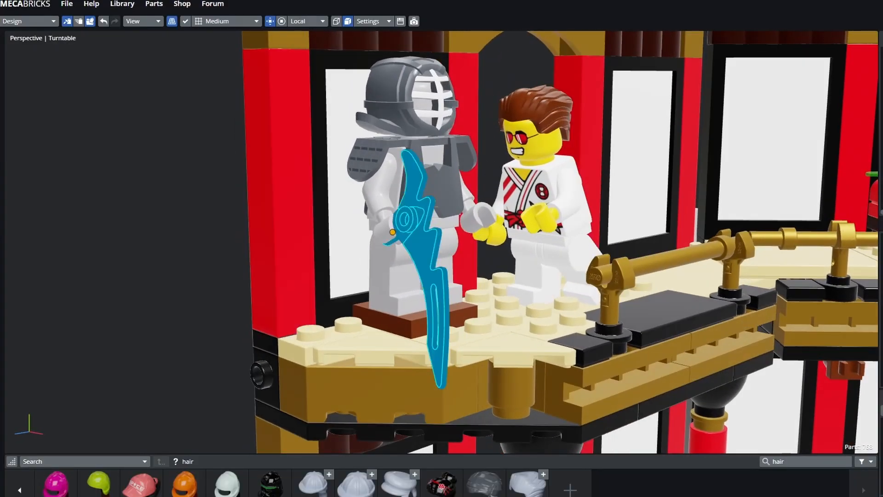
key(a)
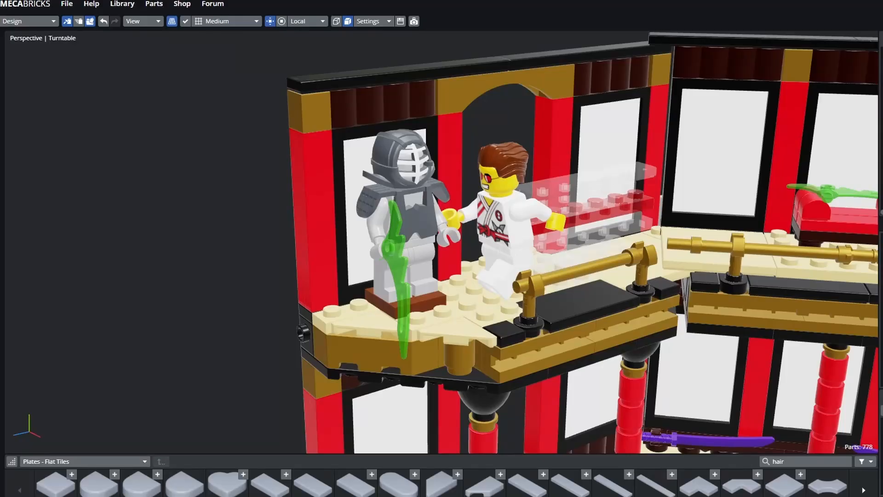
middle_drag(441, 249, 392, 233)
click(318, 193)
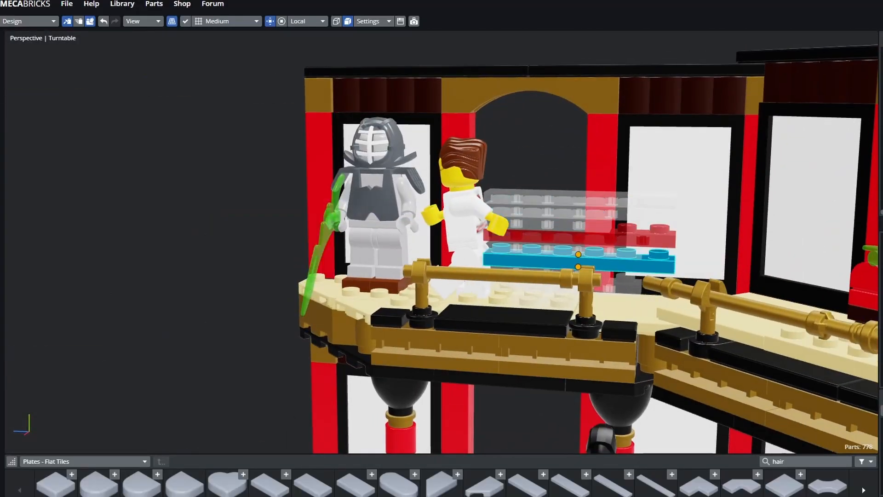
middle_drag(571, 256, 545, 227)
middle_drag(375, 221, 421, 233)
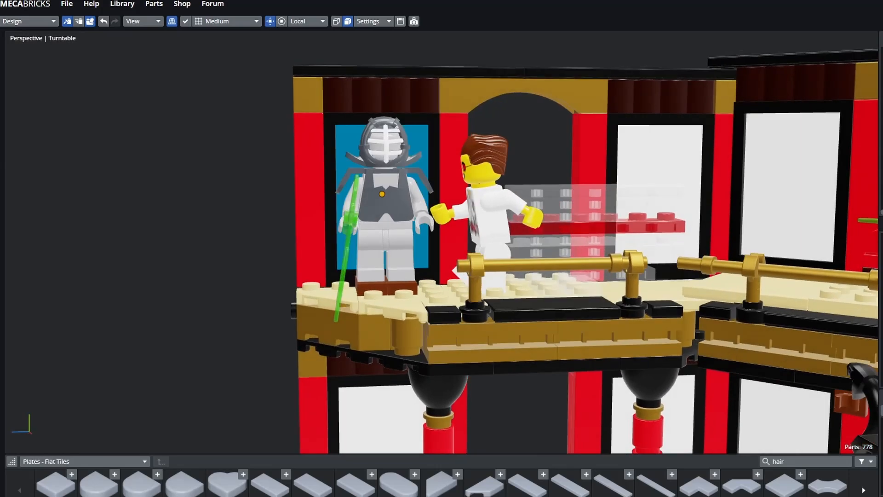
middle_drag(597, 191, 632, 193)
middle_drag(341, 168, 358, 181)
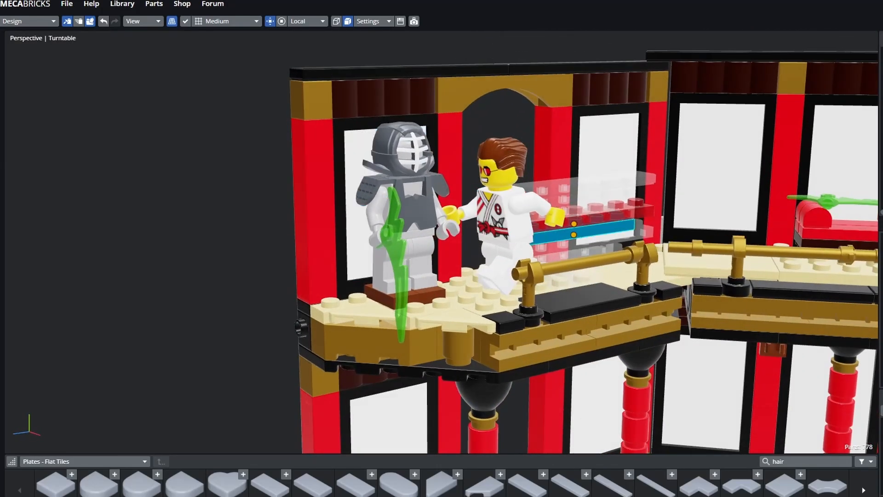
middle_drag(571, 232, 603, 199)
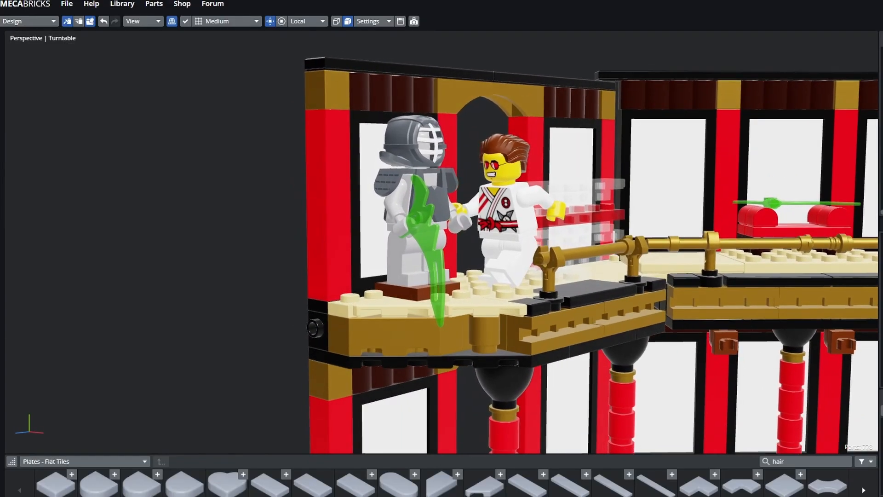
- Zoom the view on the white-hatted minifigure standing behind the red bench
scroll(441, 243, down, 4)
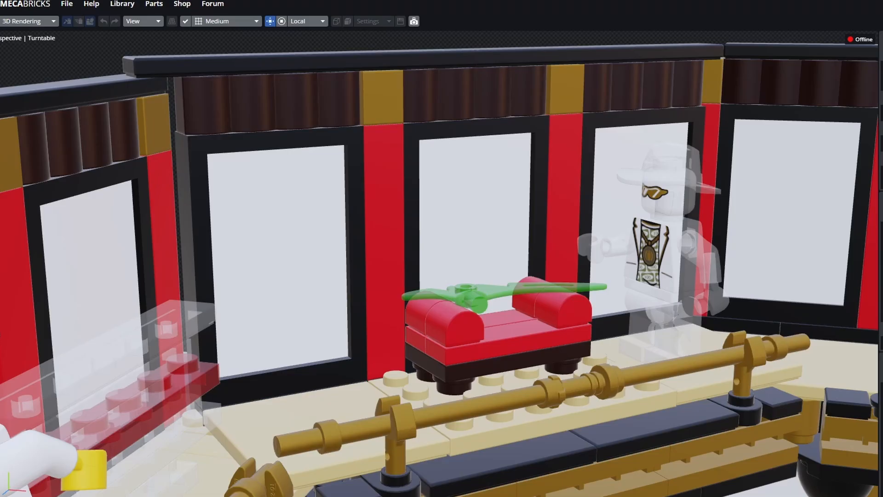
middle_drag(442, 262, 486, 267)
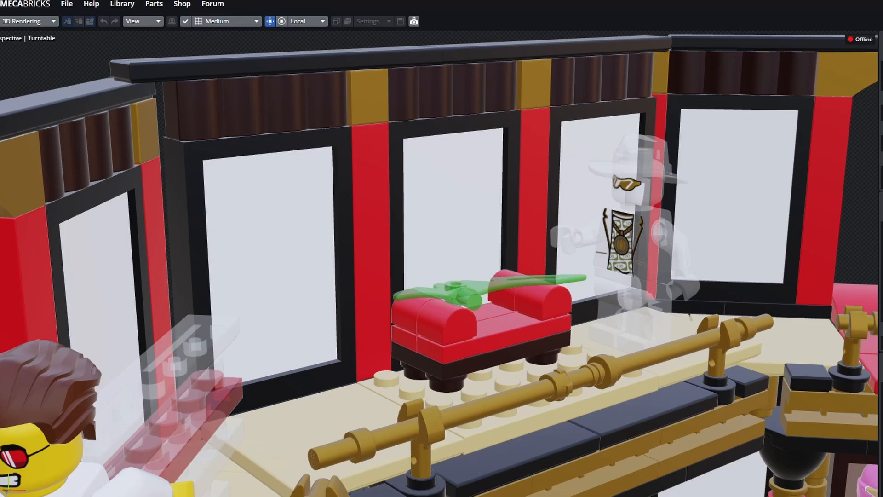
mouse_move(442, 275)
middle_down()
mouse_move(405, 250)
mouse_move(437, 267)
middle_up()
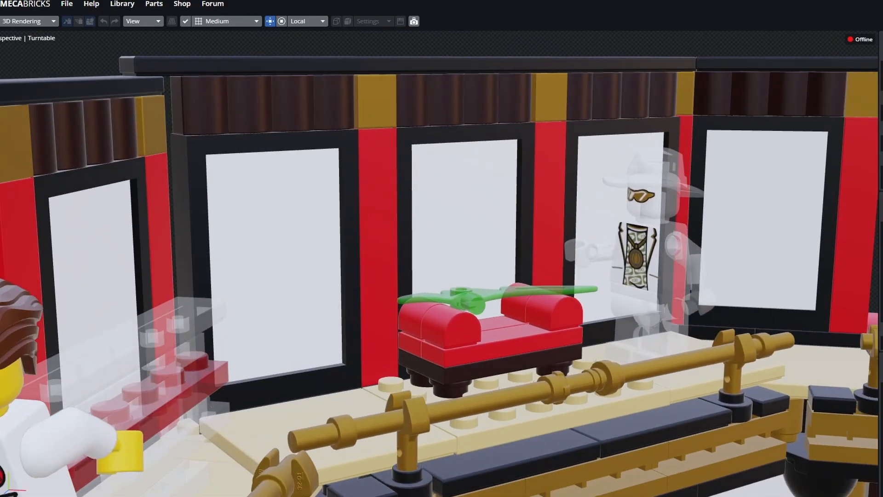
middle_drag(437, 257, 440, 301)
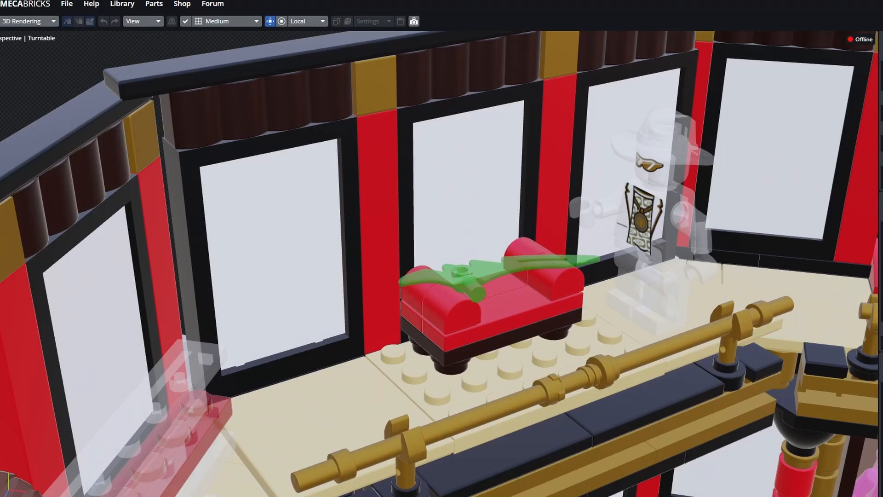
middle_drag(442, 285, 414, 239)
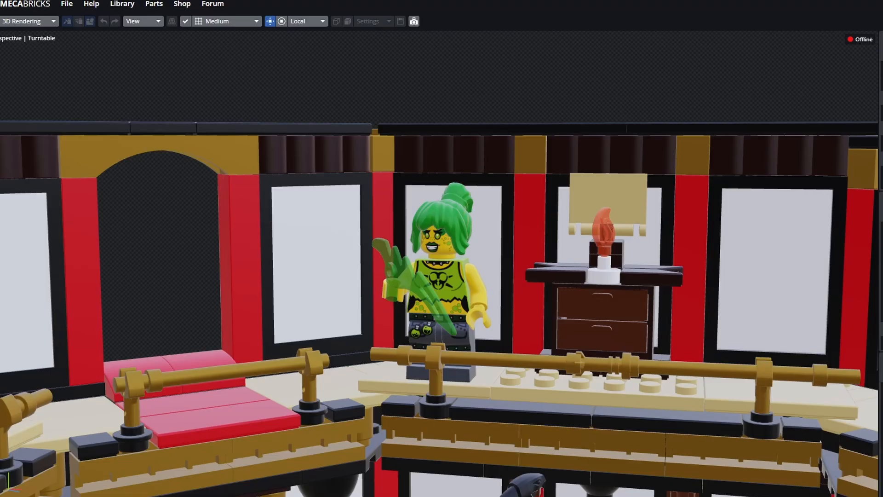
drag(442, 248, 439, 281)
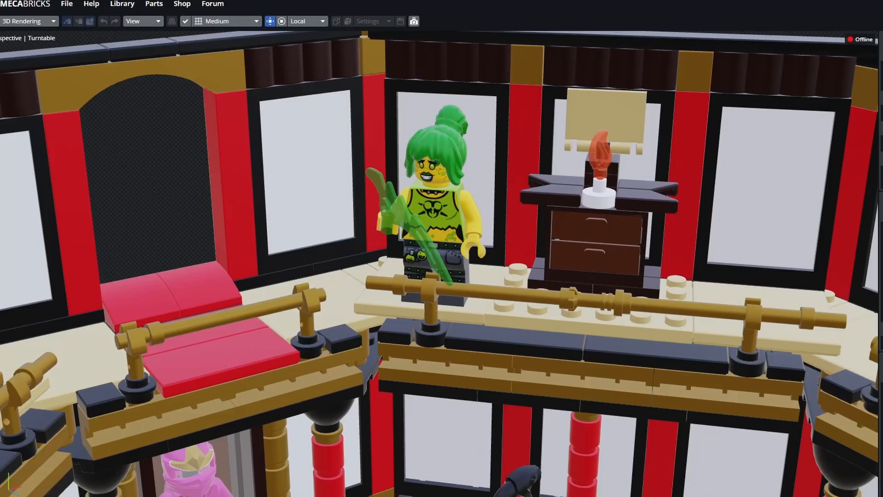
drag(441, 248, 420, 251)
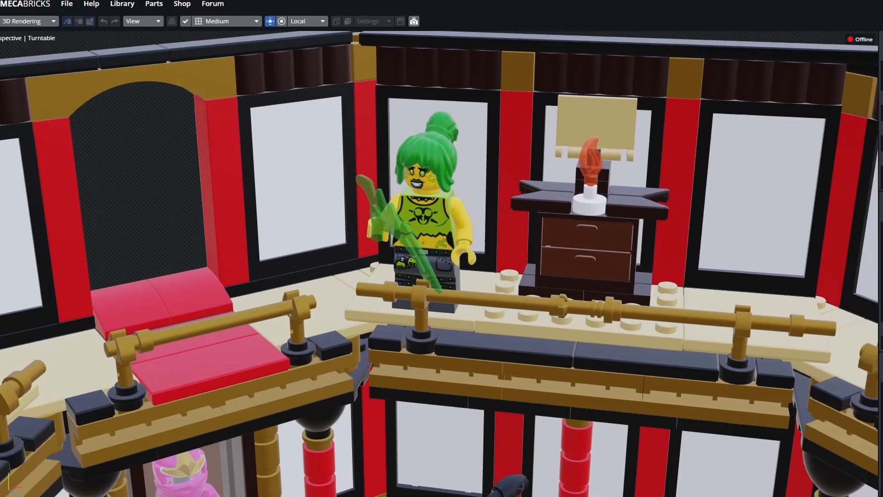
right_drag(421, 251, 370, 318)
drag(371, 318, 332, 317)
right_drag(441, 249, 281, 267)
scroll(439, 263, up, 5)
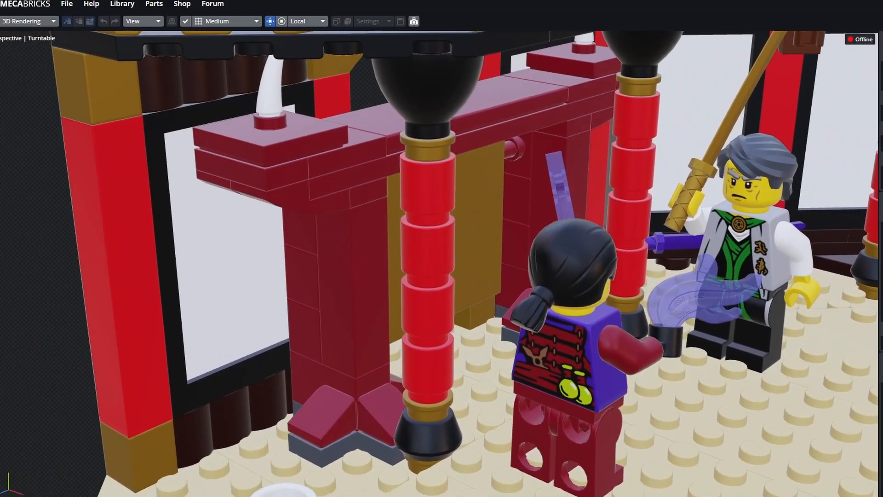
- Pan and orbit the view to face the gong gate, its red pillars and the purple and grey-haired minifigures
right_drag(138, 52, 1, 57)
right_drag(276, 184, 196, 185)
right_drag(442, 248, 473, 225)
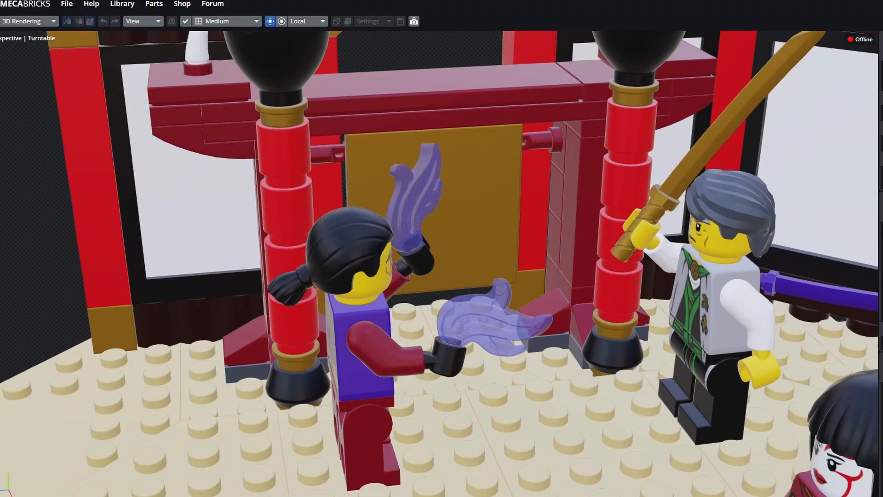
right_drag(432, 207, 556, 251)
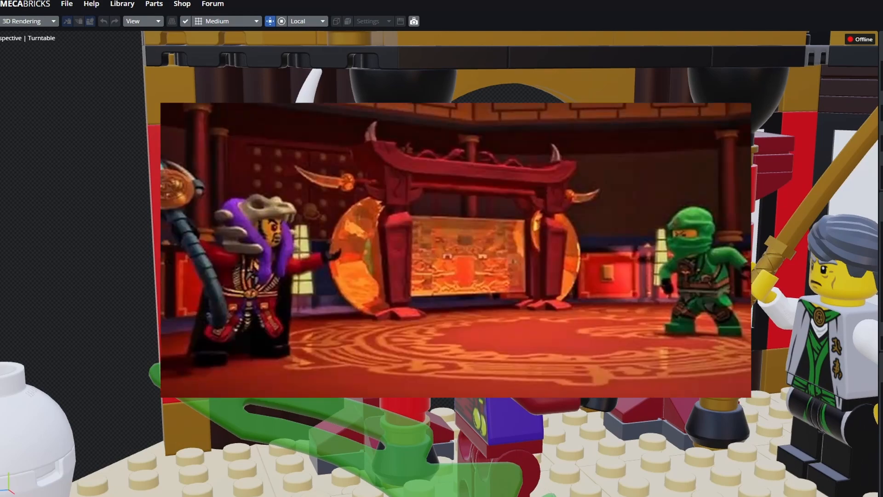
- Orbit the view to face the grey six-armed snake warrior on the red carpet
drag(556, 251, 579, 276)
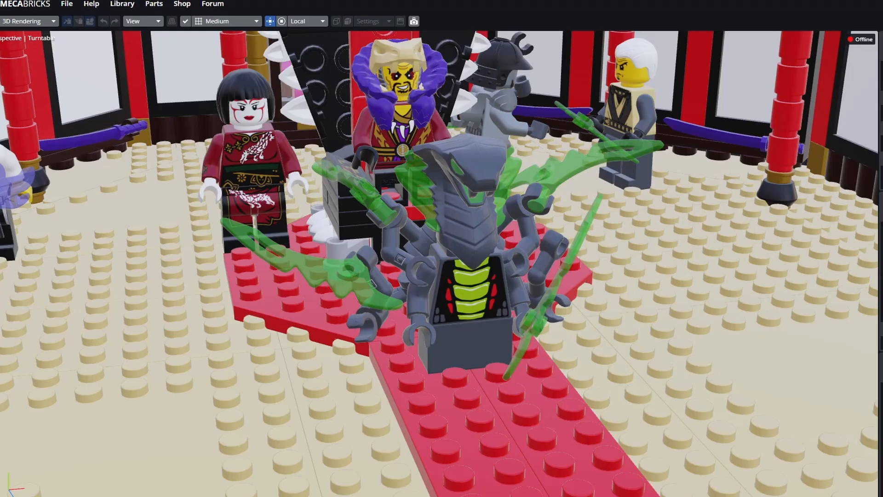
- Zoom out and re-centre so the entire two-storey octagonal dojo fits the viewport
scroll(439, 263, down, 10)
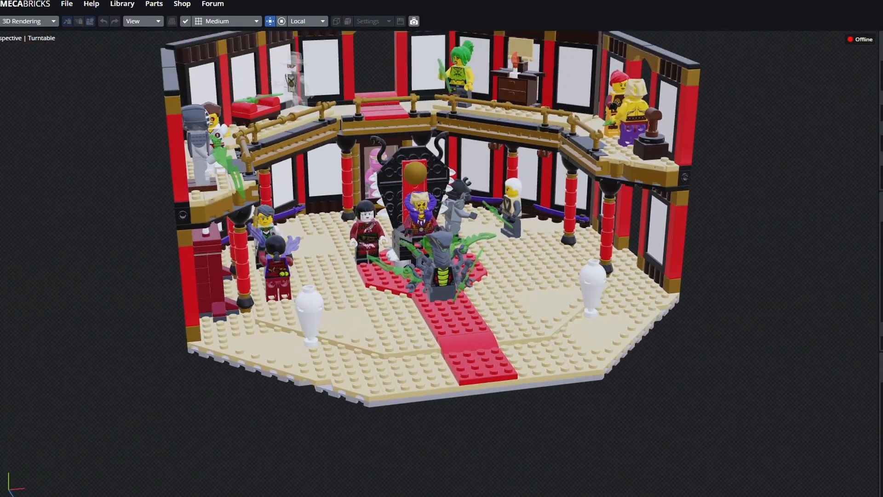
scroll(439, 264, down, 3)
middle_drag(439, 264, 394, 288)
scroll(416, 336, up, 5)
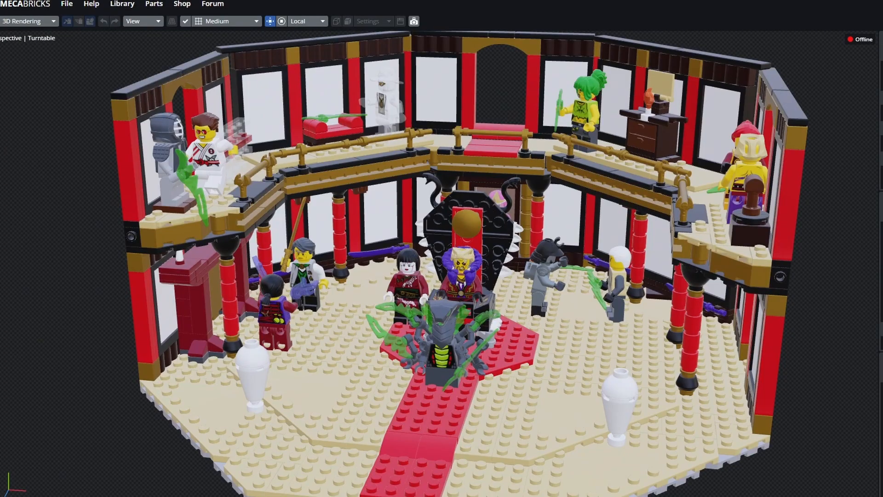
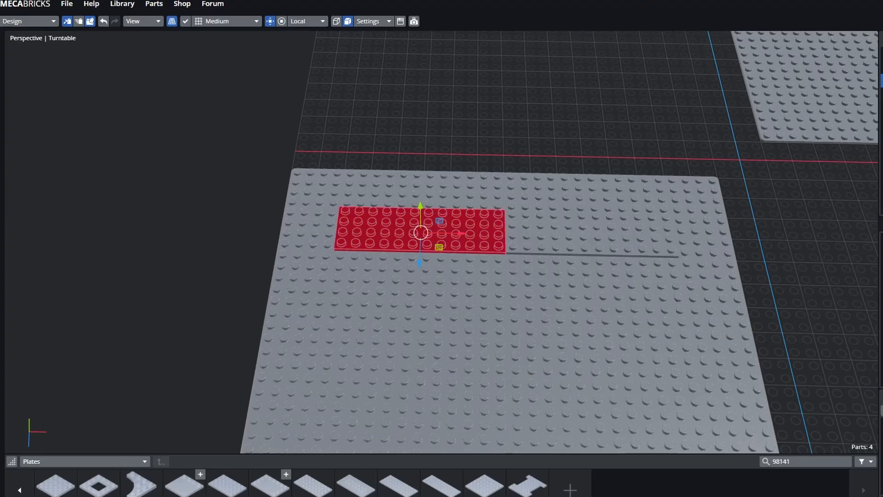
- Add another black plate to the notched floor, checking it from several orbit angles
middle_drag(460, 285, 444, 258)
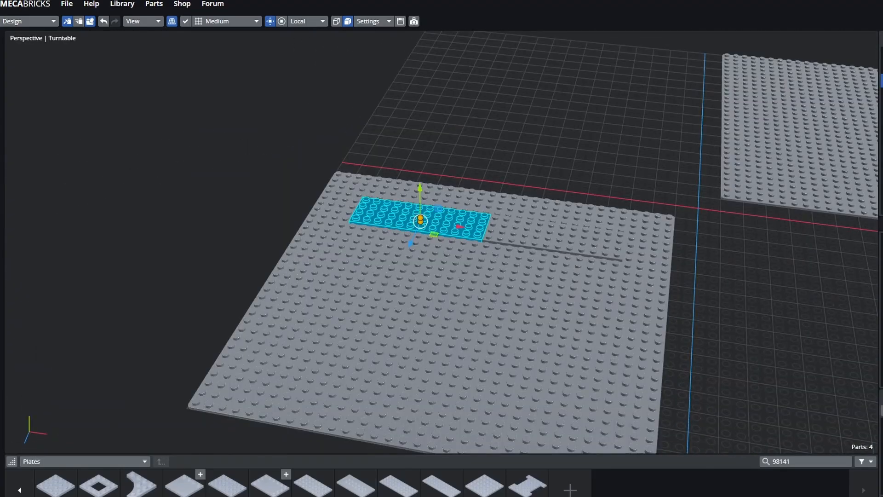
middle_drag(461, 299, 480, 269)
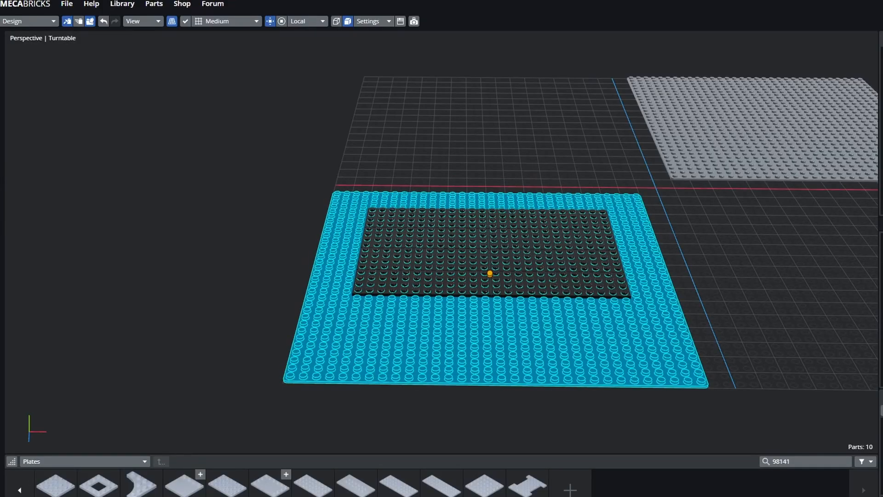
middle_drag(490, 274, 489, 288)
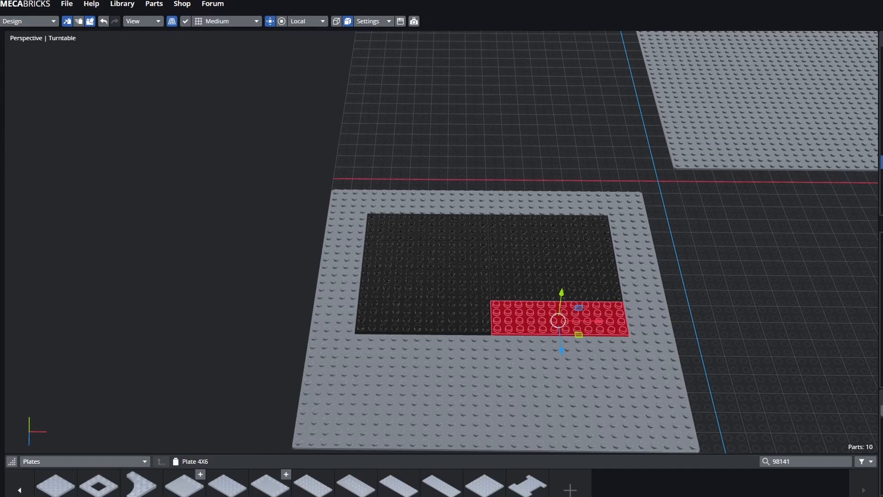
click(227, 486)
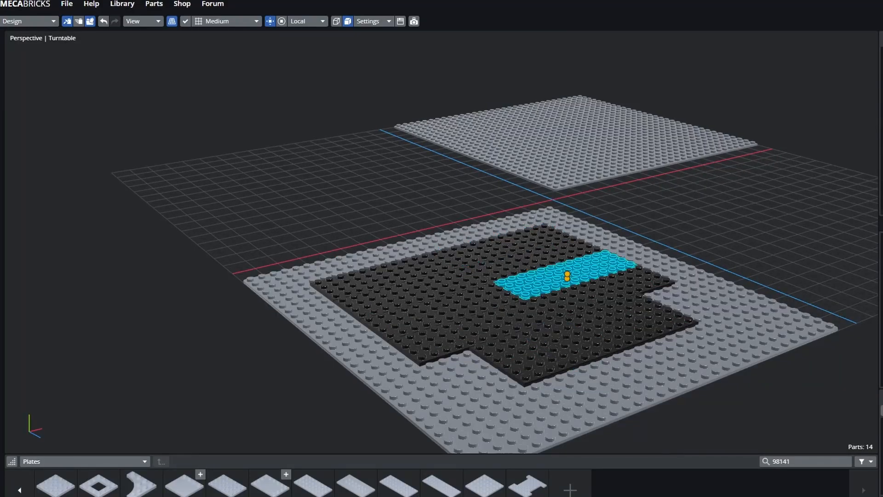
drag(570, 198, 520, 200)
drag(276, 248, 293, 248)
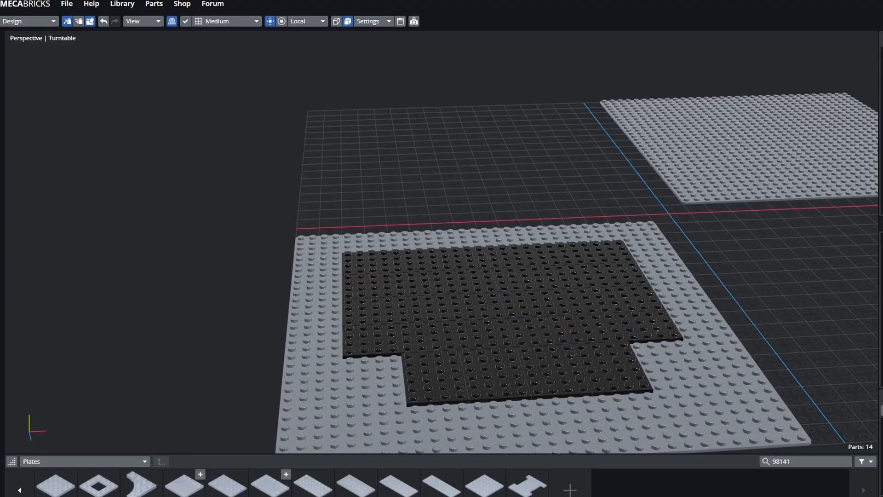
drag(593, 202, 641, 204)
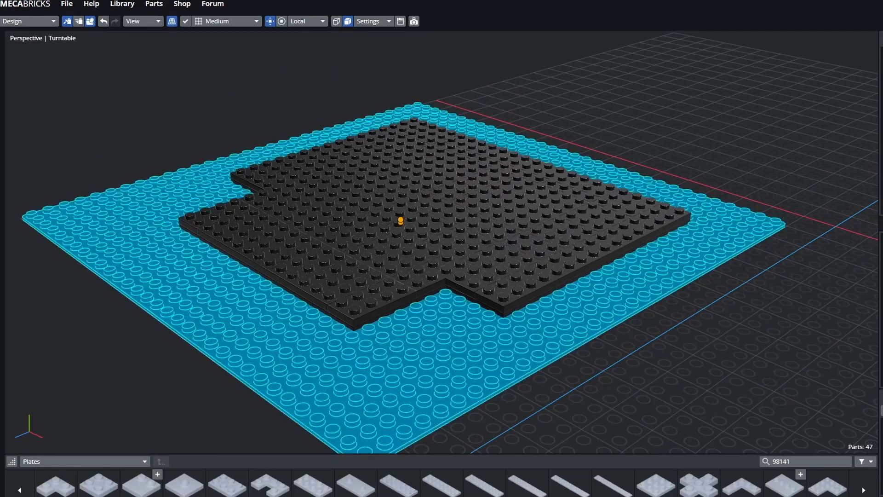
- Inspect the grey-tiled border, selecting and then deselecting the long black 2-wide floor plate
drag(425, 203, 465, 199)
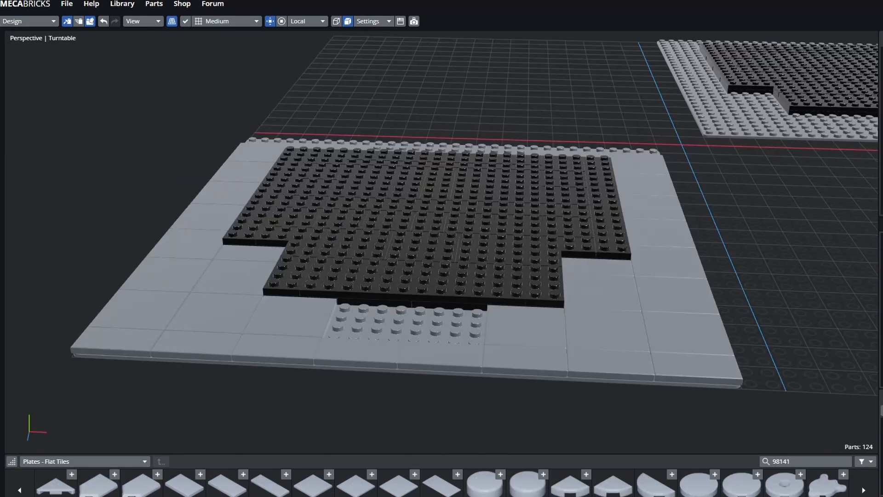
drag(442, 216, 501, 216)
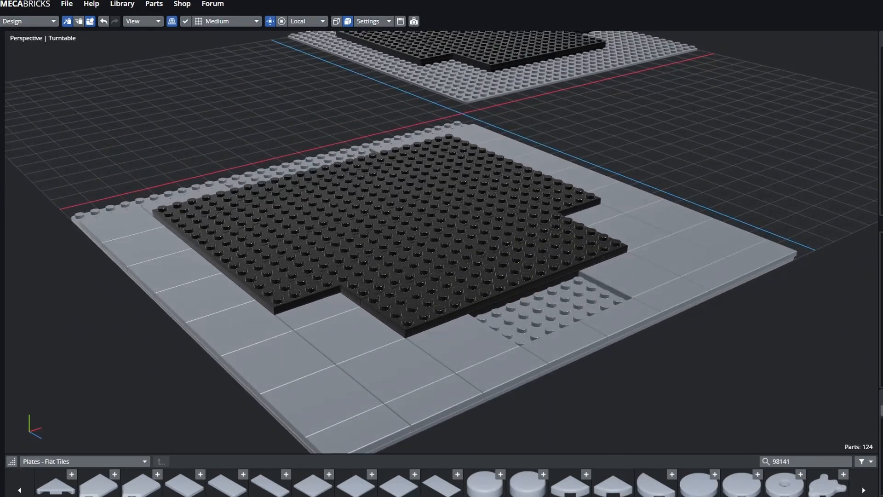
click(550, 313)
click(396, 372)
click(228, 257)
click(639, 405)
drag(639, 405, 690, 397)
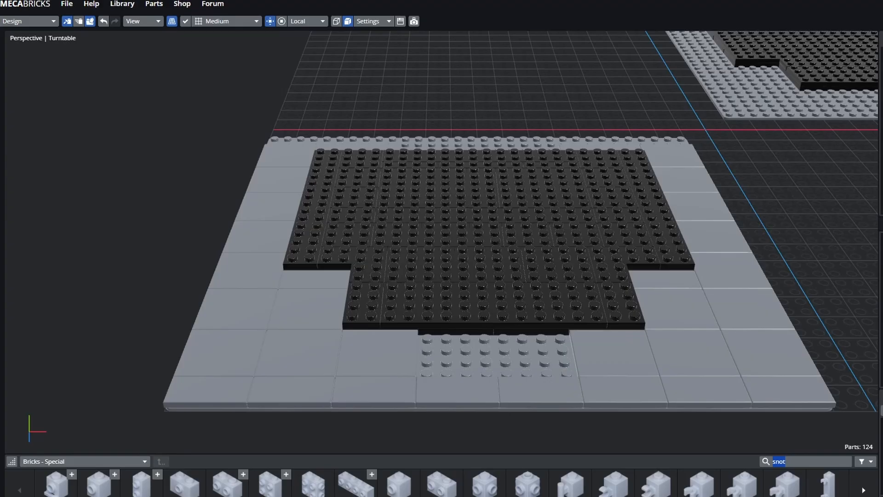
- Search parts for 'door' and place a door in its frame on the black floor
text(door)
key(Return)
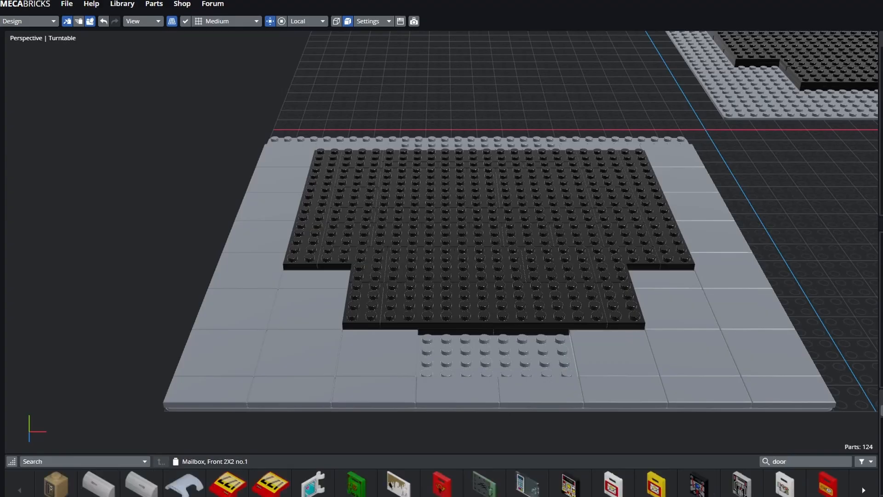
scroll(356, 484, down, 1)
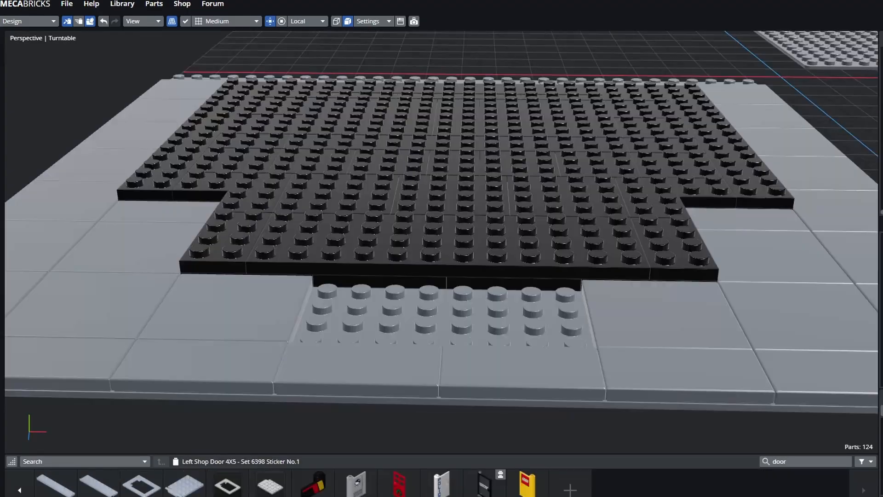
middle_drag(528, 405, 528, 432)
click(528, 432)
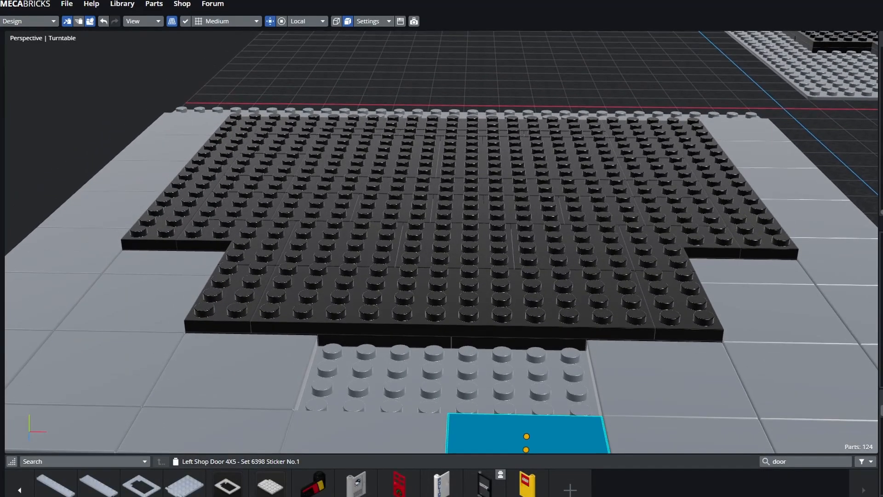
scroll(527, 432, up, 3)
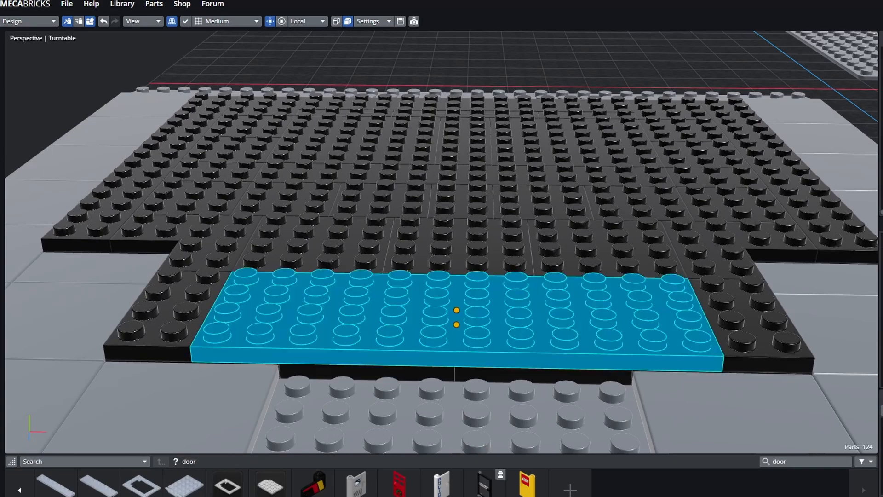
click(457, 317)
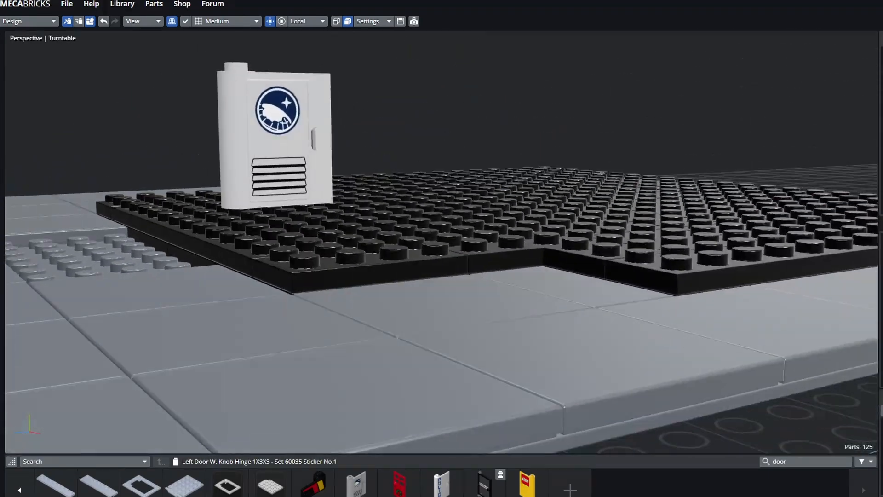
- Slide the door to the left side of its frame and duplicate it
middle_drag(414, 248, 559, 257)
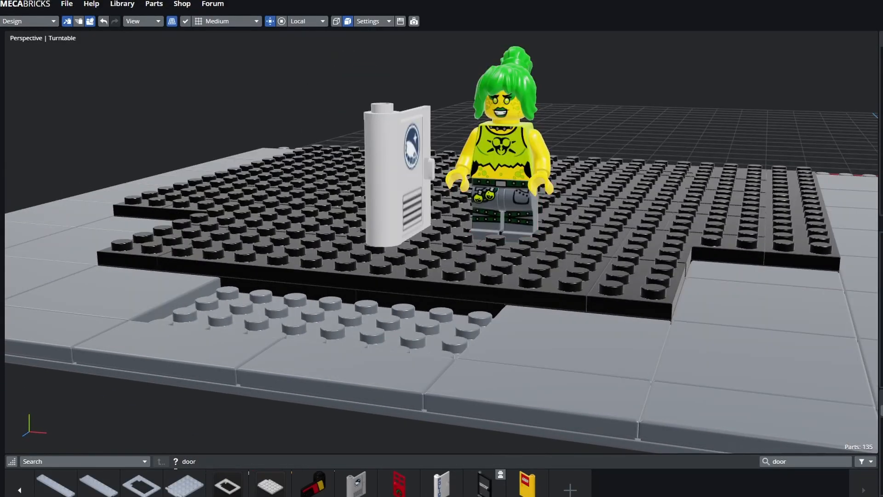
middle_drag(442, 257, 497, 268)
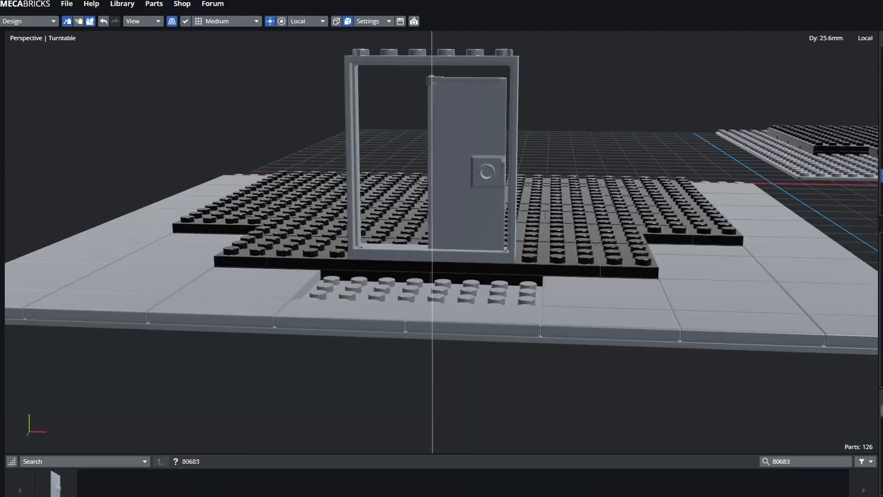
click(467, 202)
drag(471, 160, 402, 159)
key(ctrl+d)
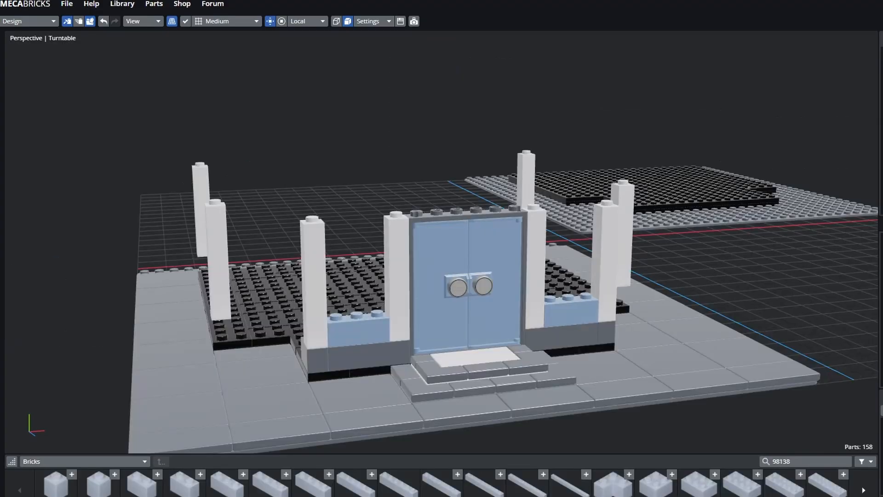
middle_drag(442, 276, 468, 265)
scroll(478, 264, up, 1)
scroll(477, 263, up, 1)
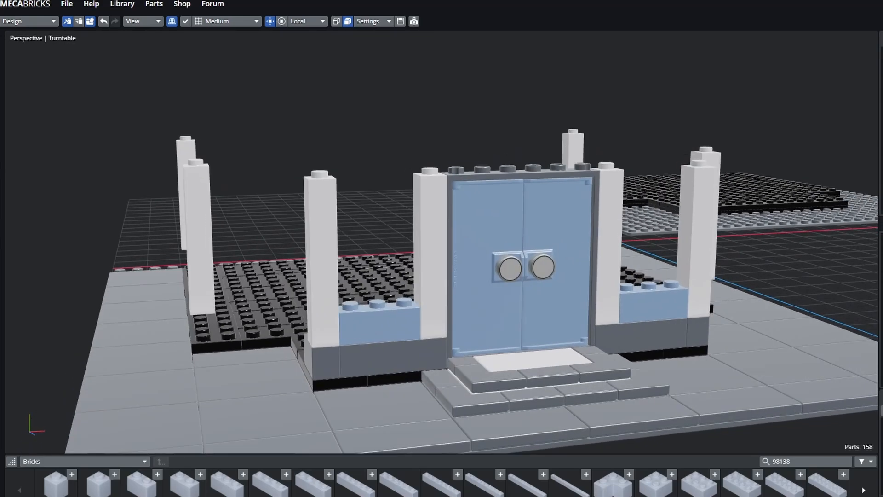
click(430, 276)
click(402, 356)
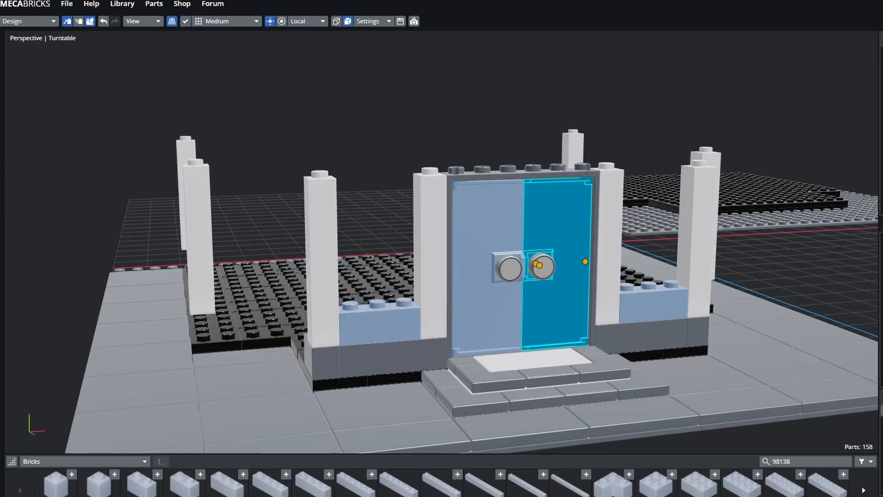
middle_drag(557, 230, 472, 216)
scroll(544, 226, up, 4)
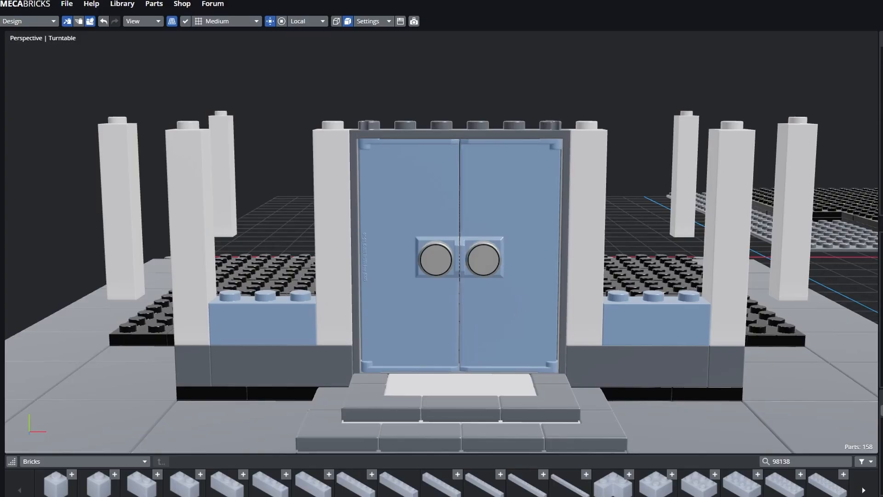
scroll(492, 267, down, 5)
middle_drag(492, 267, 538, 285)
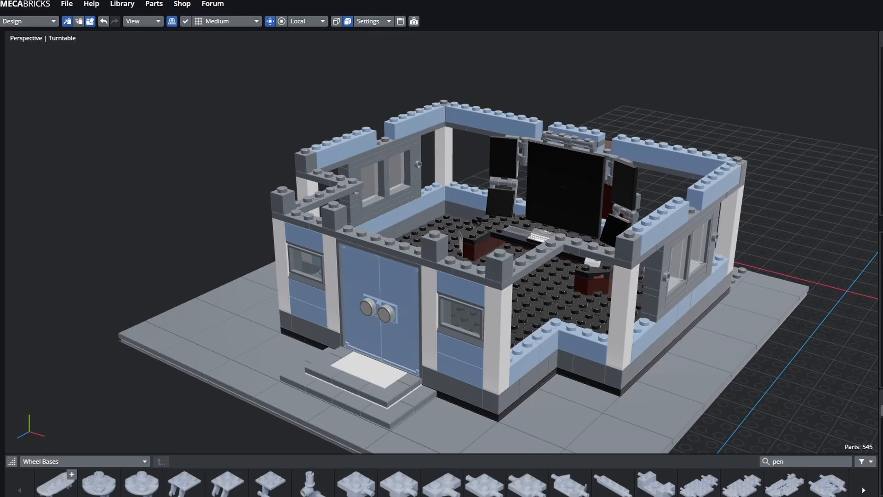
- Deselect the plate above the double door and close in on the black monitor desk
click(383, 247)
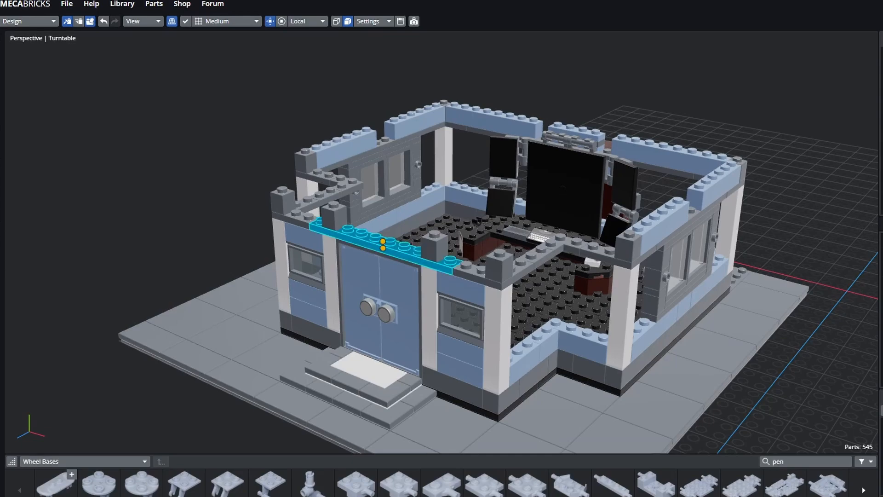
key(Escape)
middle_drag(349, 257, 384, 276)
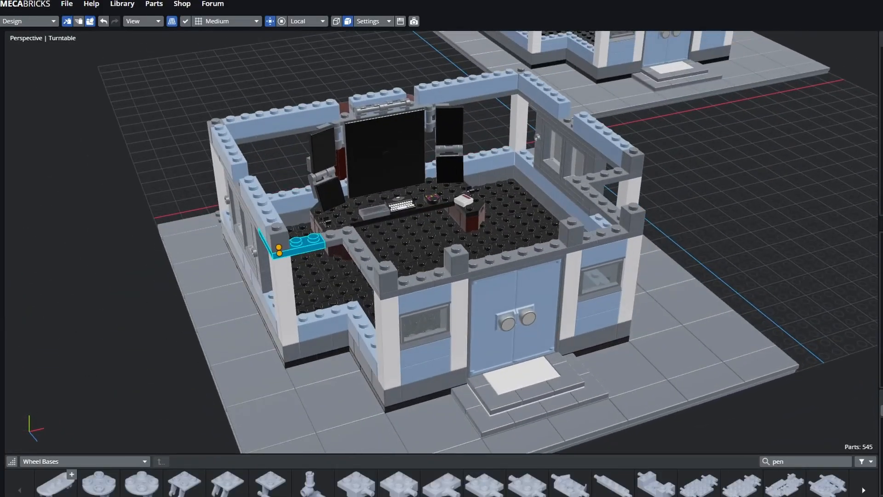
middle_drag(131, 244, 225, 311)
scroll(226, 311, up, 4)
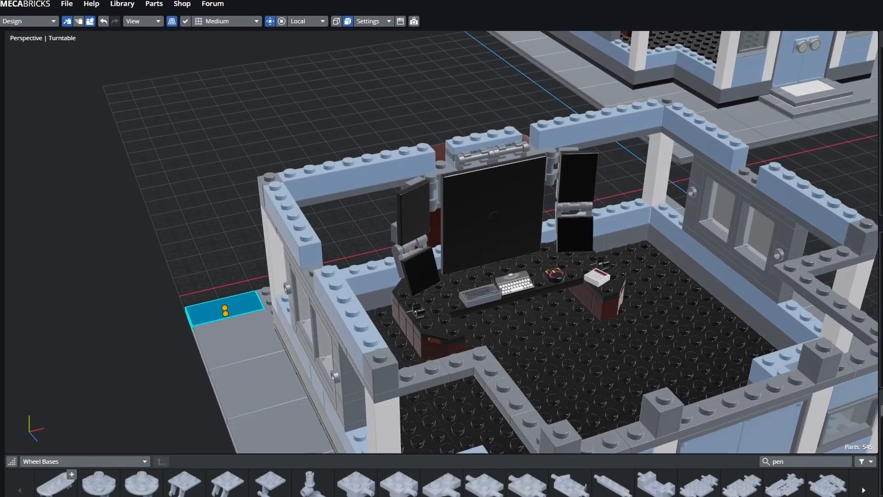
scroll(225, 311, up, 2)
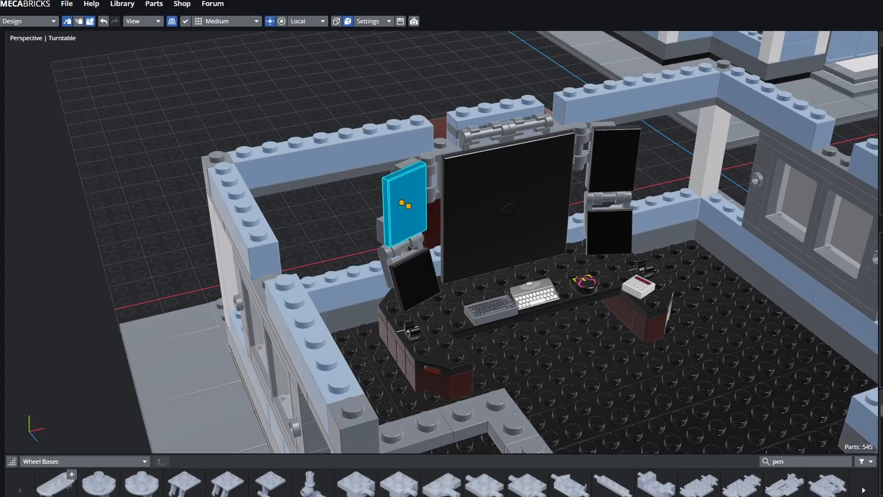
right_drag(602, 212, 515, 276)
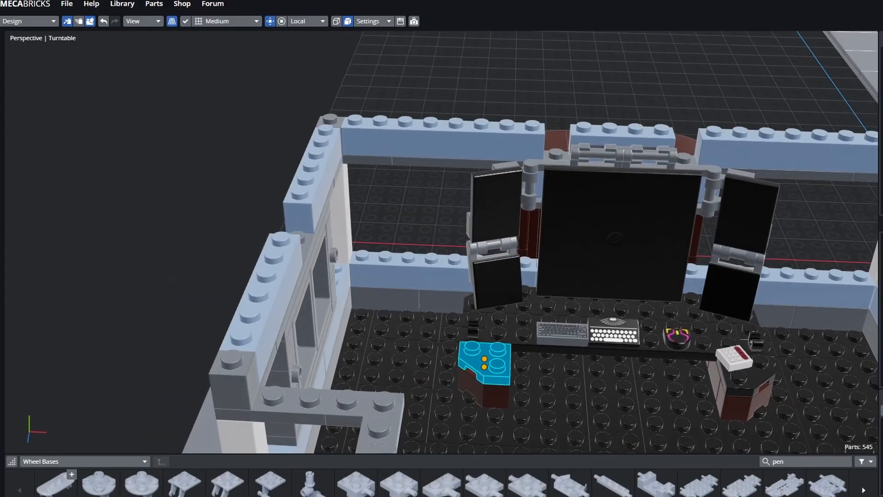
middle_drag(506, 364, 359, 309)
scroll(396, 341, up, 2)
right_drag(428, 386, 453, 405)
middle_drag(453, 405, 483, 363)
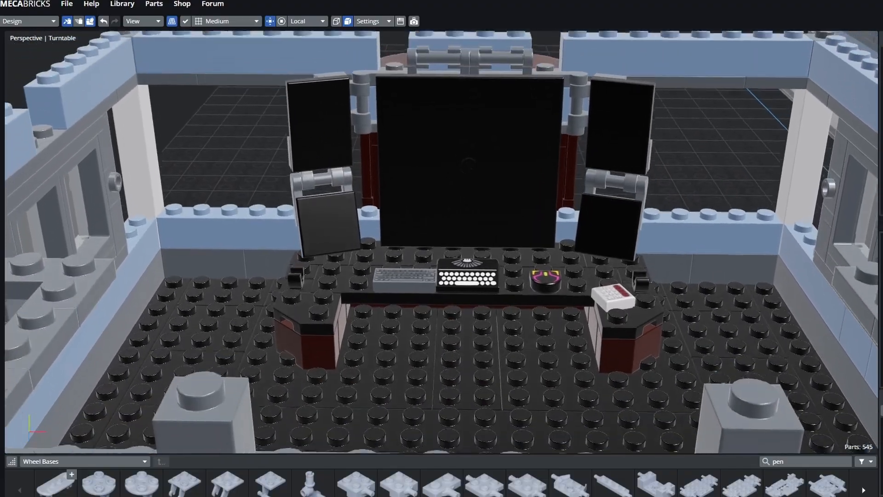
right_drag(483, 363, 465, 377)
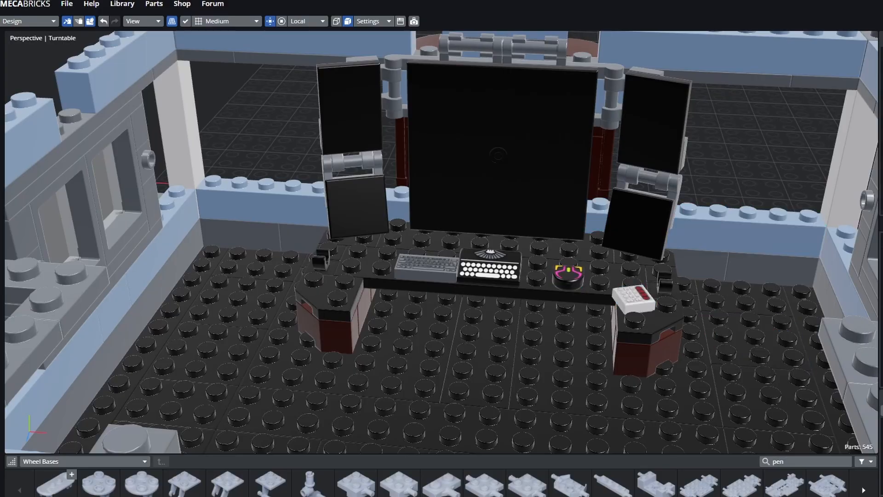
right_drag(782, 177, 741, 164)
middle_drag(740, 163, 634, 197)
right_drag(634, 196, 539, 282)
middle_drag(539, 282, 469, 257)
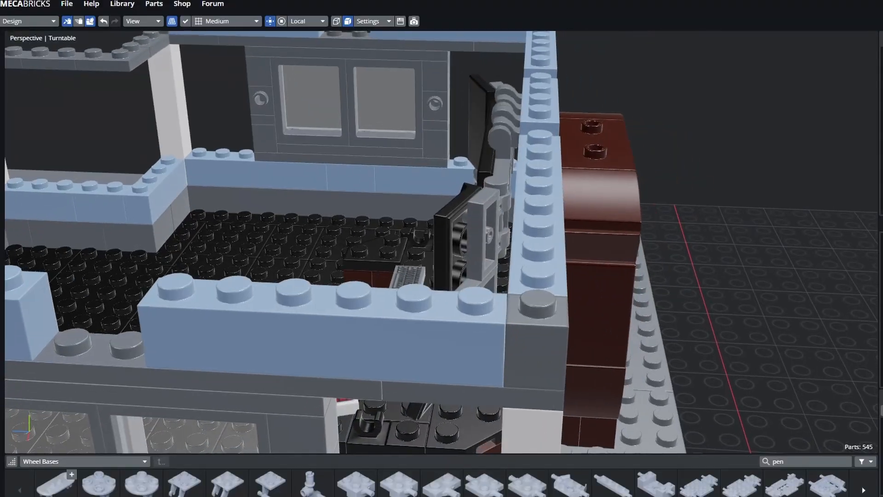
scroll(470, 258, up, 5)
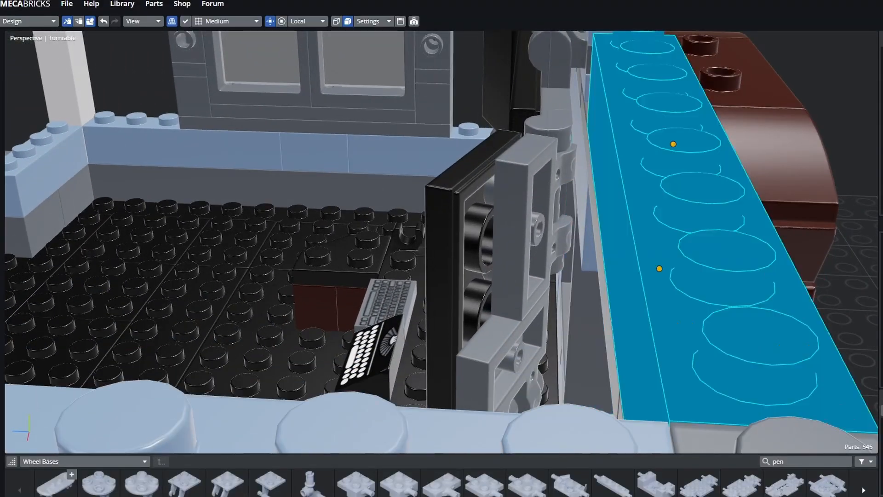
right_drag(405, 285, 494, 271)
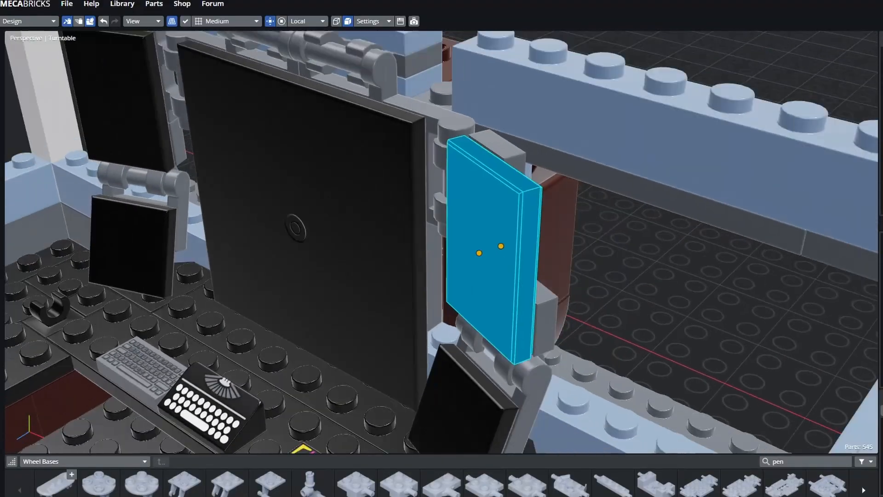
scroll(488, 258, down, 2)
middle_drag(460, 249, 607, 220)
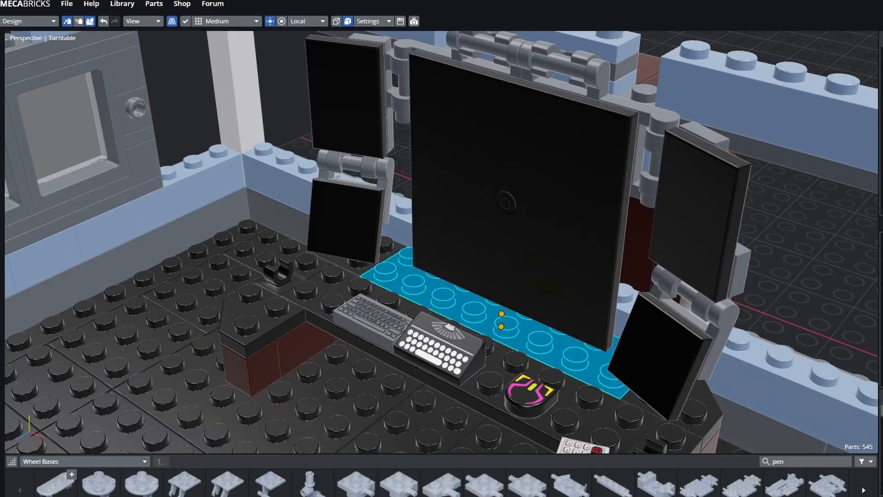
scroll(487, 244, down, 5)
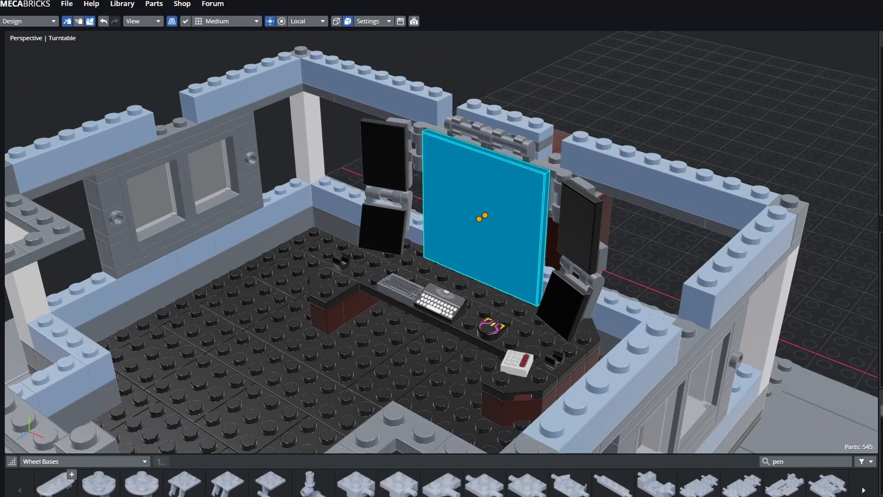
drag(594, 60, 538, 78)
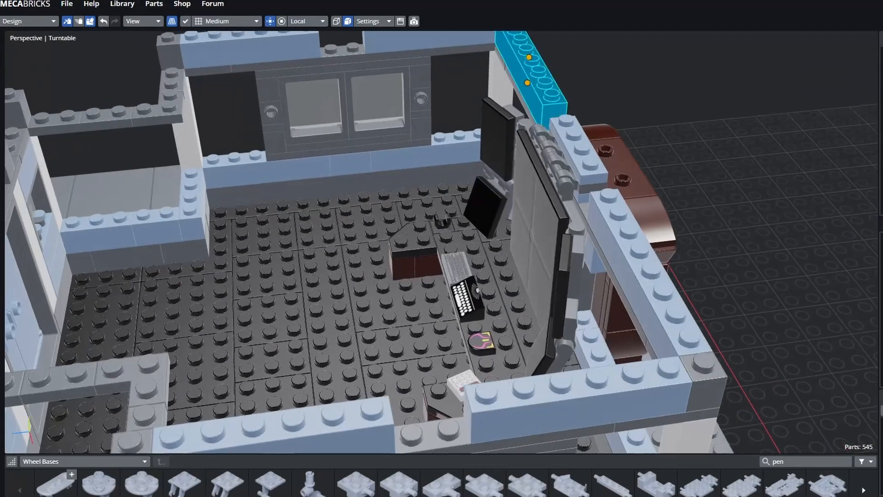
drag(616, 253, 508, 225)
scroll(499, 217, down, 5)
right_drag(508, 224, 502, 158)
middle_drag(442, 258, 437, 276)
- Swing the right cabinet door fully open on its hinge
scroll(442, 258, up, 3)
click(657, 304)
click(405, 347)
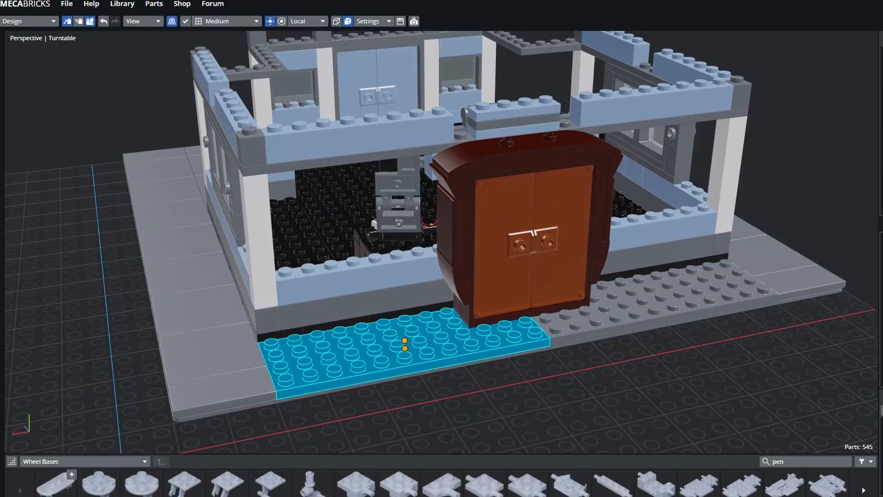
click(657, 299)
click(563, 207)
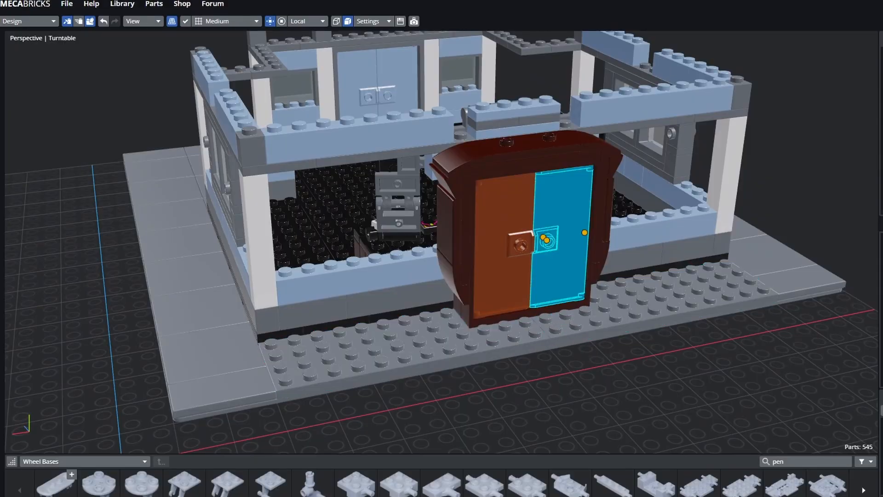
shift+middle_drag(563, 211, 488, 219)
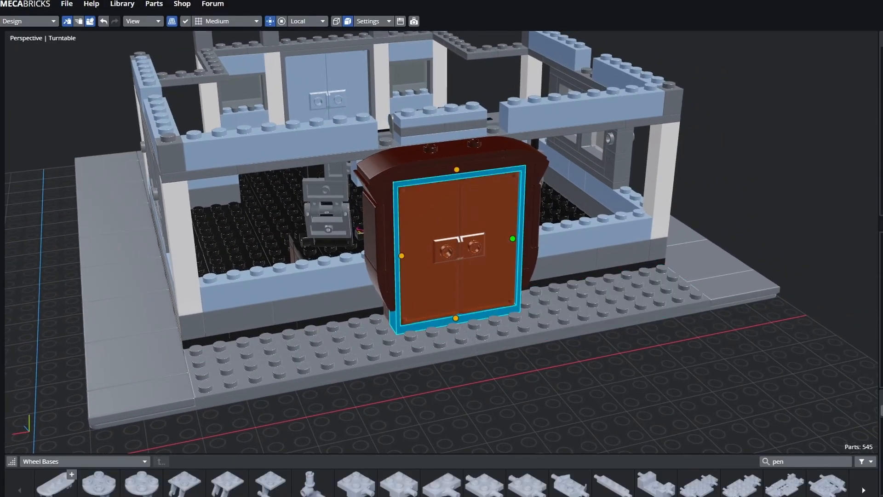
key(Left)
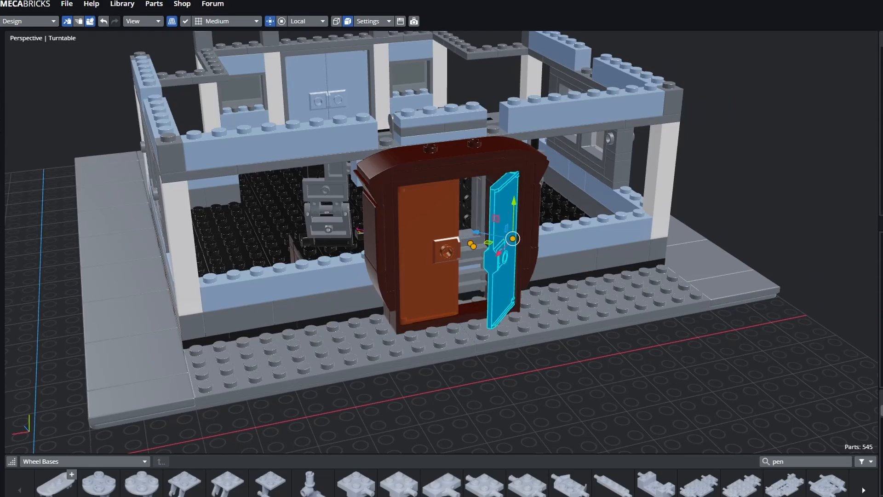
key(Left)
- Swing the left cabinet door open and view the opened cabinet up close
click(429, 221)
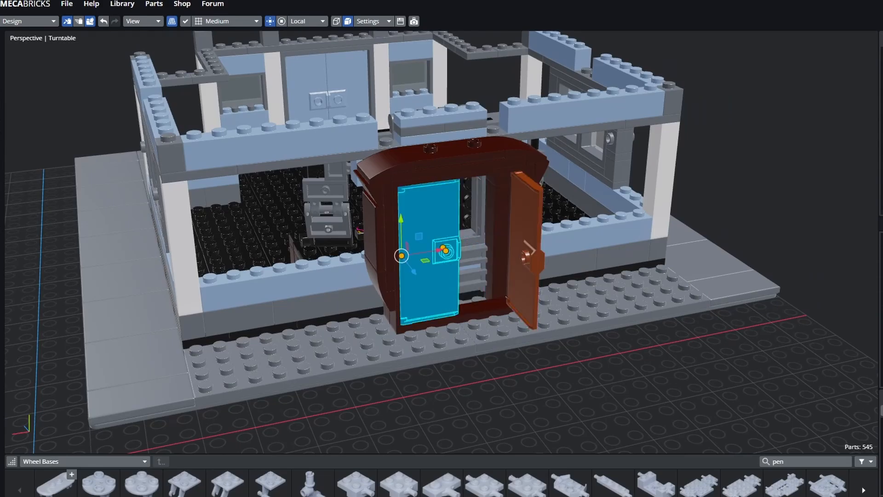
key(Right)
key(Right)
middle_drag(414, 239, 363, 246)
scroll(364, 246, up, 5)
scroll(460, 382, up, 3)
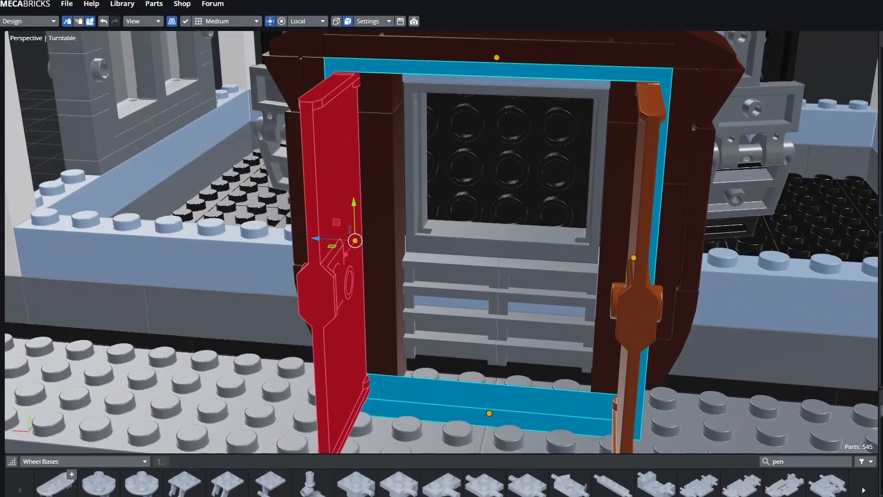
mouse_move(460, 382)
middle_down()
mouse_move(490, 357)
mouse_move(460, 375)
middle_up()
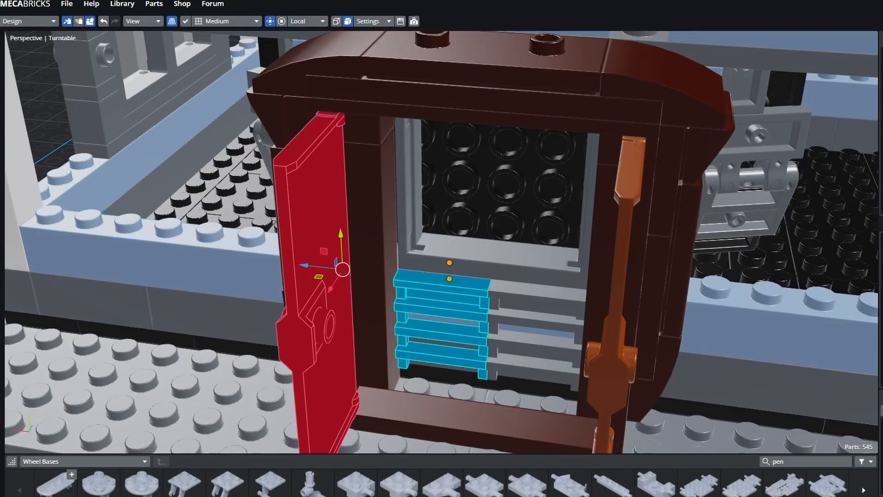
- Orbit out from the open cabinet to see the whole building front
middle_drag(453, 338, 529, 308)
middle_drag(515, 171, 514, 176)
scroll(460, 267, down, 5)
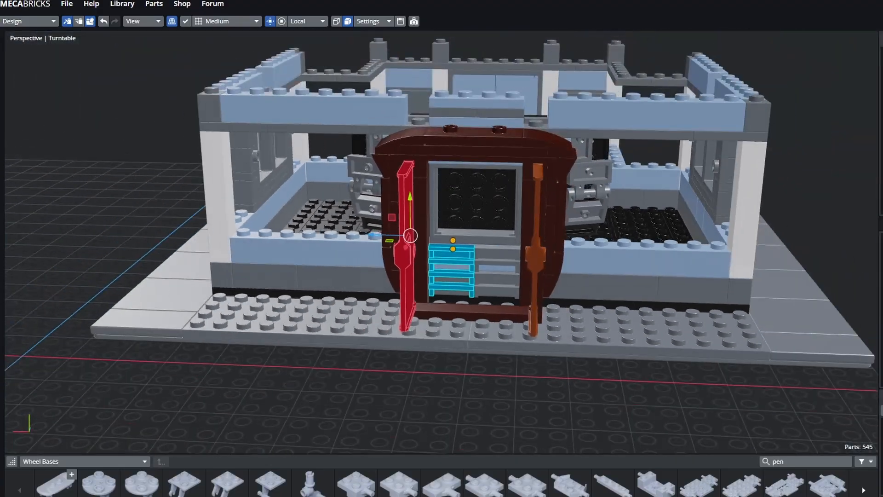
middle_drag(460, 267, 506, 306)
scroll(506, 306, down, 1)
scroll(504, 306, down, 1)
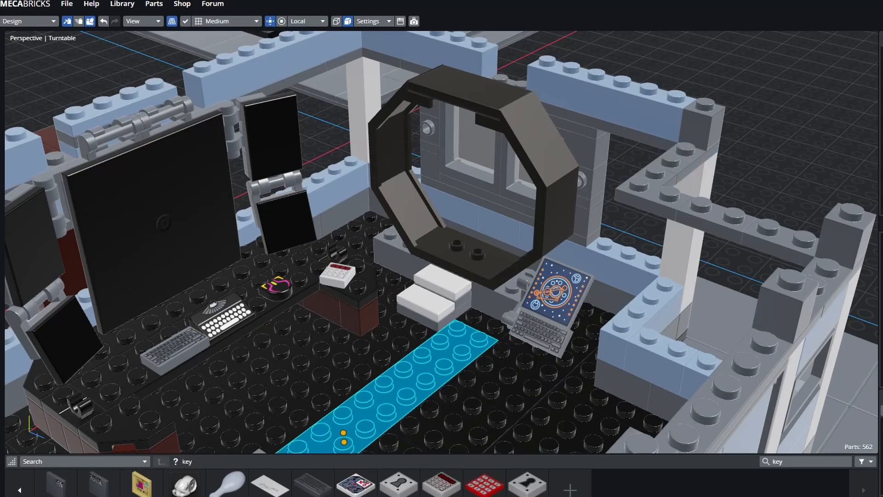
- Orbit and zoom in to inspect the laptop beside the octagon frame
middle_drag(387, 391, 515, 391)
mouse_move(515, 391)
middle_down()
mouse_move(605, 386)
mouse_move(586, 416)
mouse_move(600, 414)
mouse_move(506, 384)
mouse_move(521, 400)
middle_up()
scroll(566, 397, up, 3)
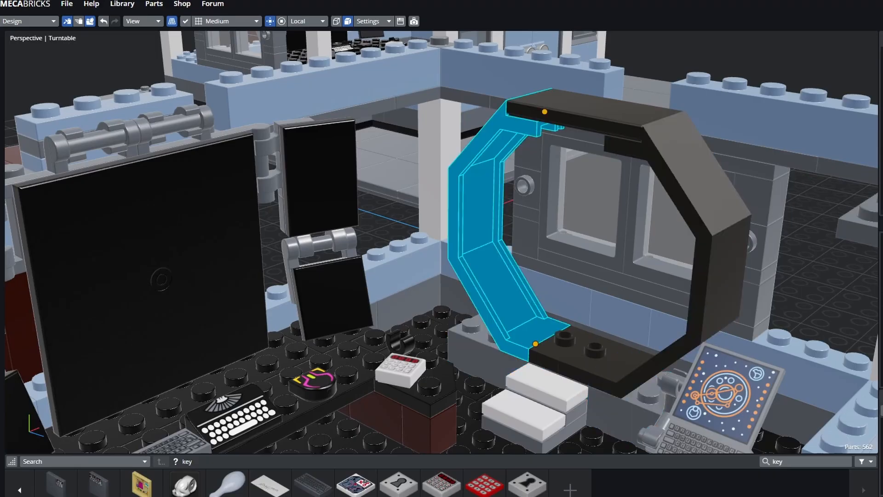
middle_drag(562, 368, 644, 433)
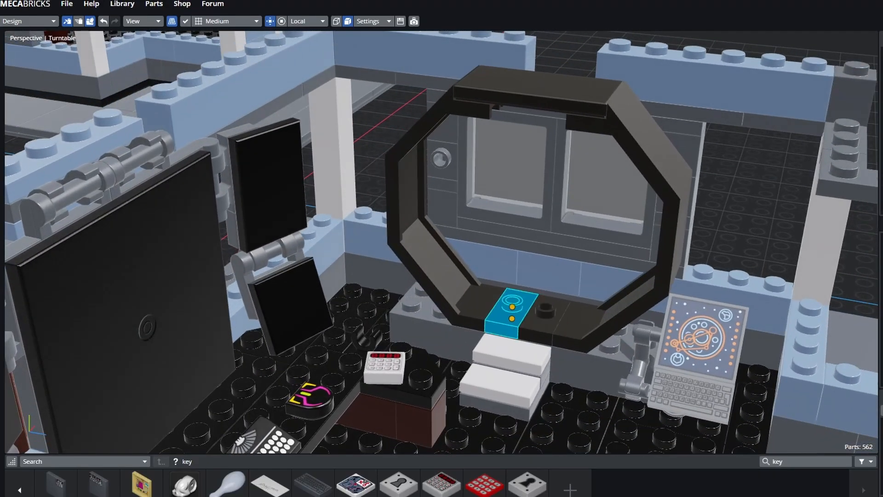
shift+middle_drag(587, 396, 495, 299)
scroll(555, 367, up, 3)
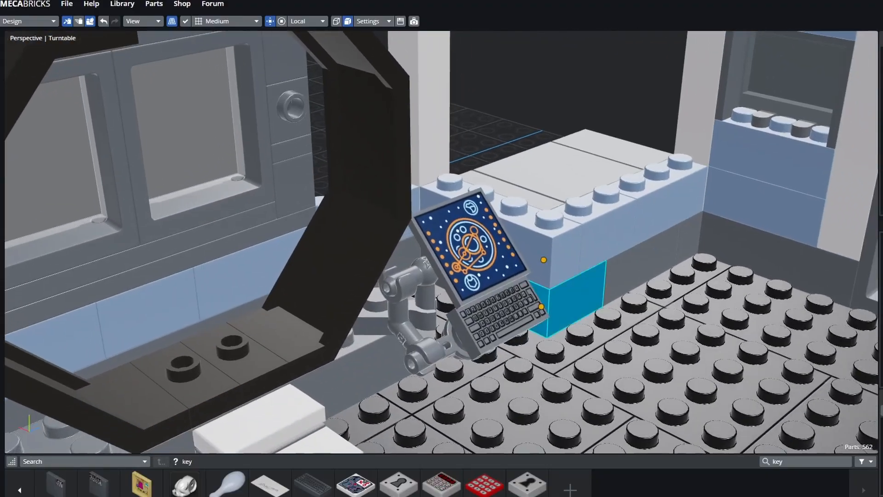
scroll(565, 286, up, 3)
mouse_move(568, 276)
middle_down()
mouse_move(559, 225)
mouse_move(563, 271)
middle_up()
shift+middle_drag(607, 347, 556, 319)
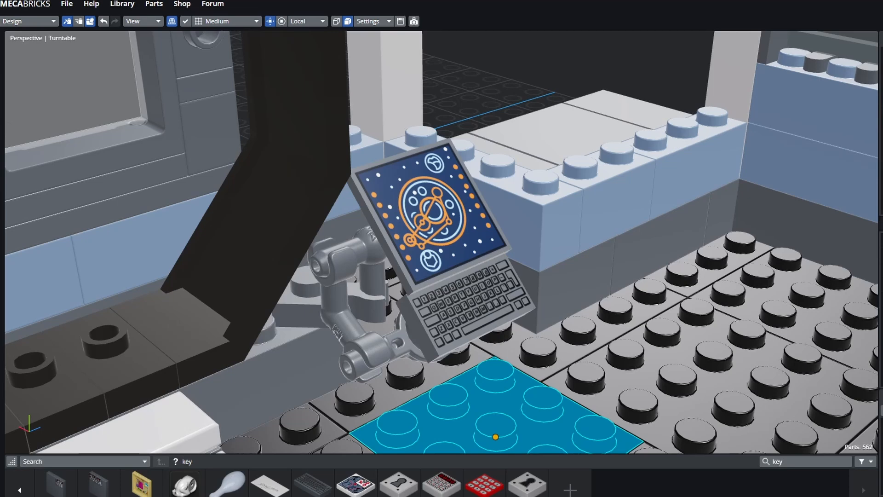
- Select the laptop's keyboard tile and the floor plates around it and near the white steps
click(461, 310)
middle_drag(459, 276, 343, 271)
click(558, 365)
click(586, 212)
click(708, 391)
middle_drag(460, 276, 391, 272)
scroll(442, 276, down, 5)
click(437, 412)
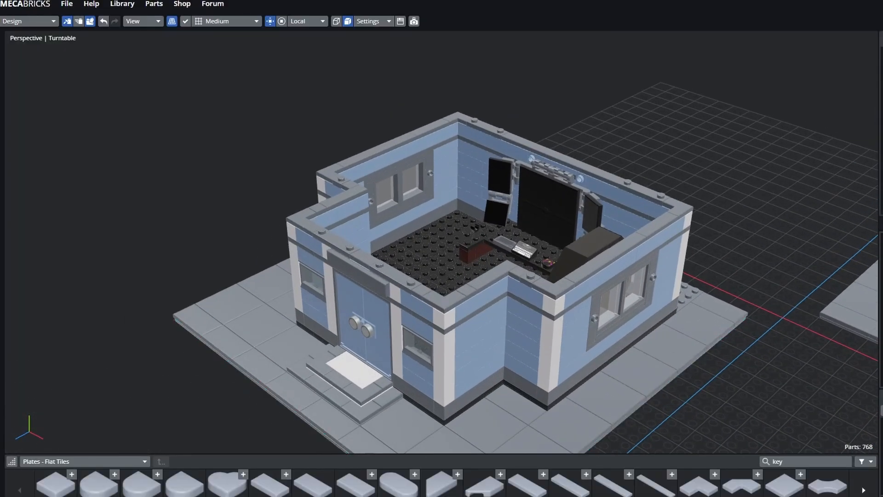
- Move the long tile from the back wall onto the left wall's corner, bringing the second building into view
click(532, 147)
drag(532, 147, 492, 289)
middle_drag(460, 285, 434, 295)
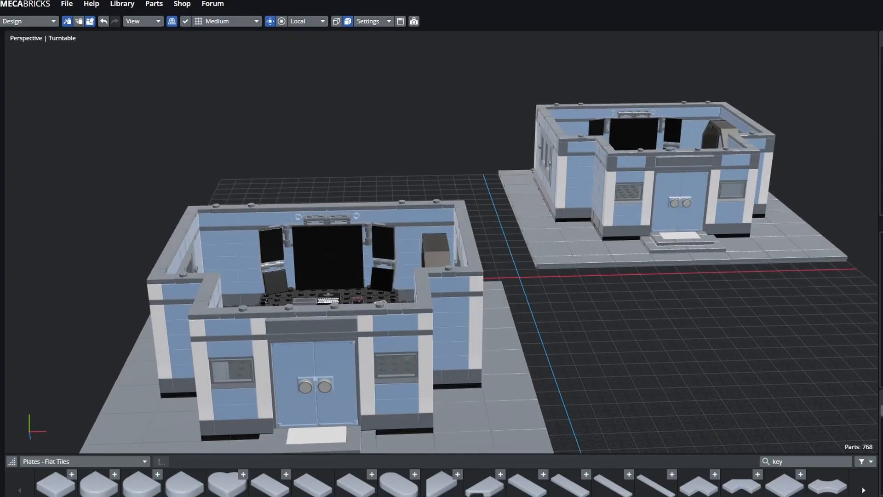
click(554, 125)
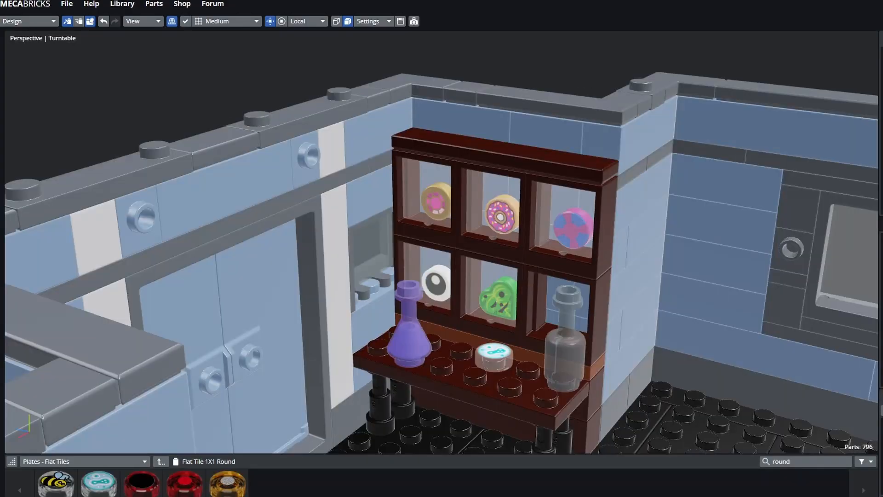
- Deselect the table plate and select the floor plate beneath the display shelf
click(506, 60)
shift+middle_drag(525, 257, 494, 203)
click(735, 366)
scroll(441, 243, up, 2)
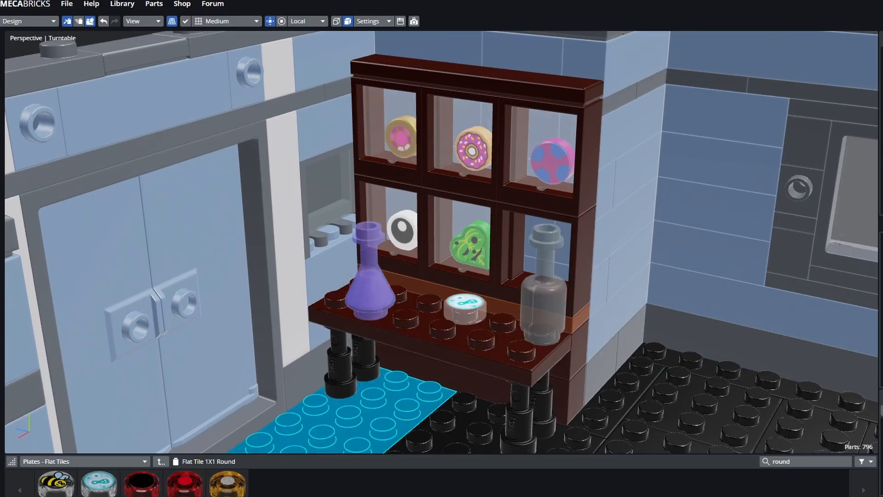
middle_drag(368, 414, 371, 432)
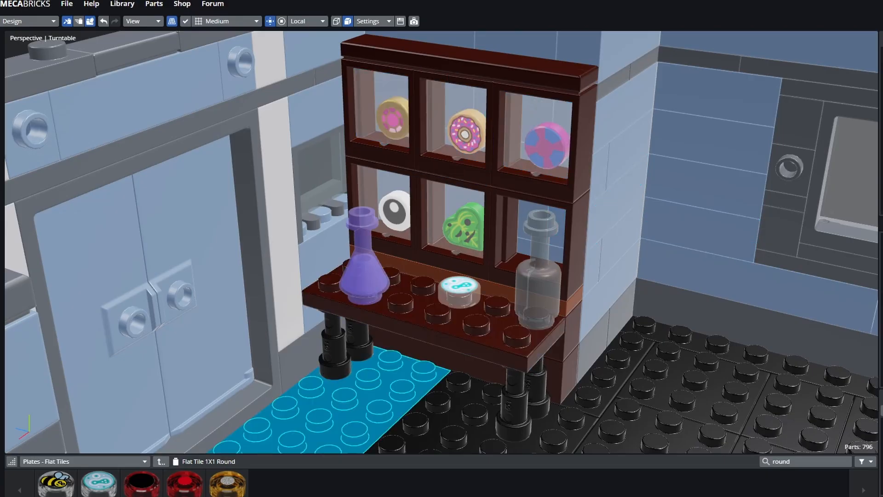
scroll(441, 242, down, 3)
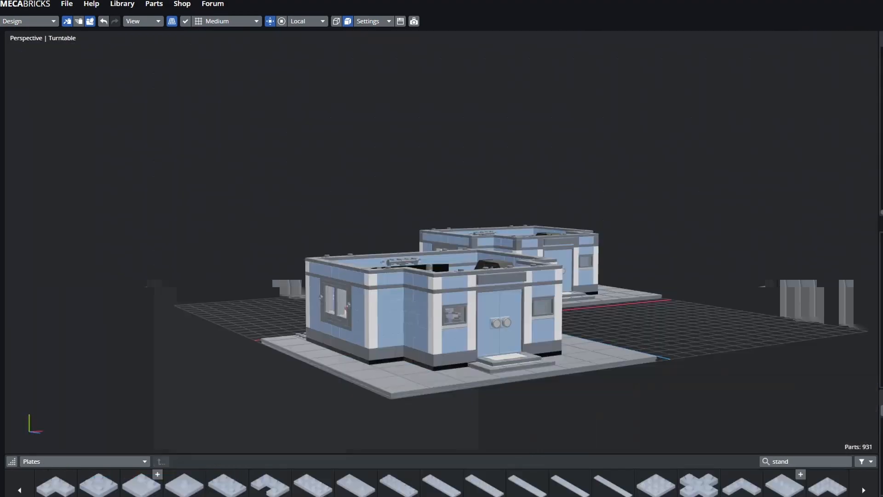
middle_drag(442, 242, 554, 239)
scroll(377, 276, up, 4)
scroll(411, 404, up, 5)
middle_drag(411, 396, 501, 368)
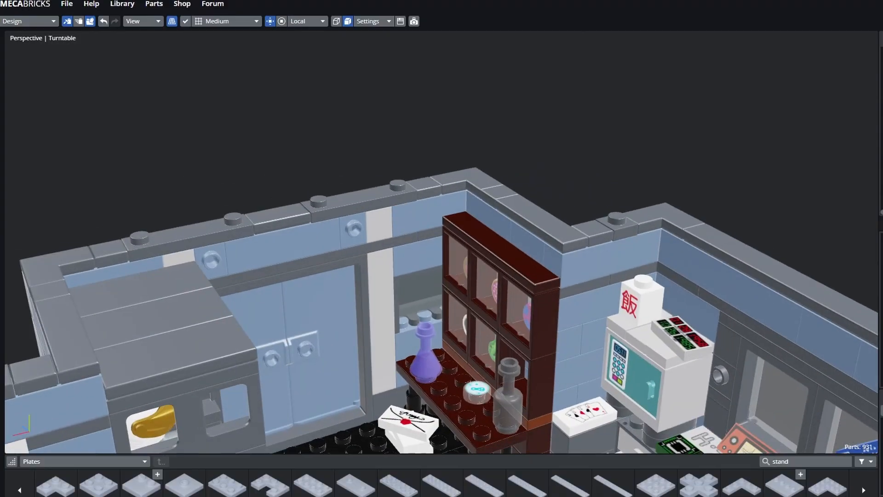
middle_drag(383, 322, 364, 212)
click(364, 212)
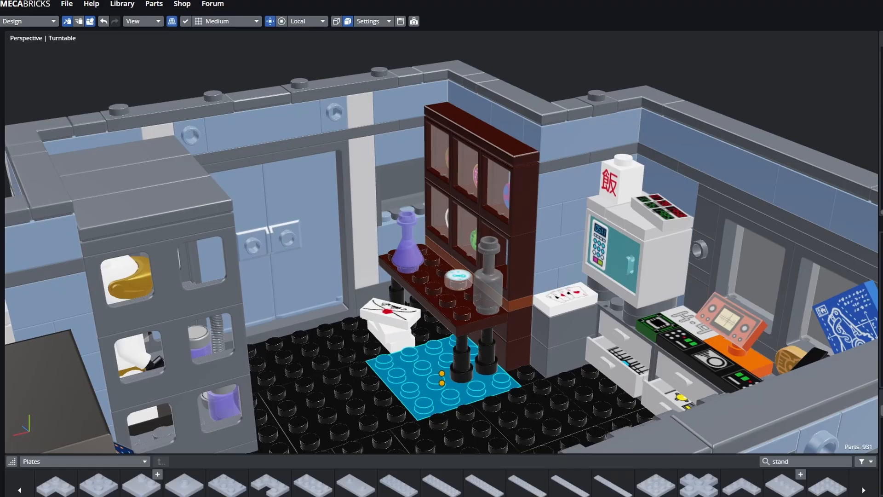
key(Escape)
middle_drag(414, 313, 361, 332)
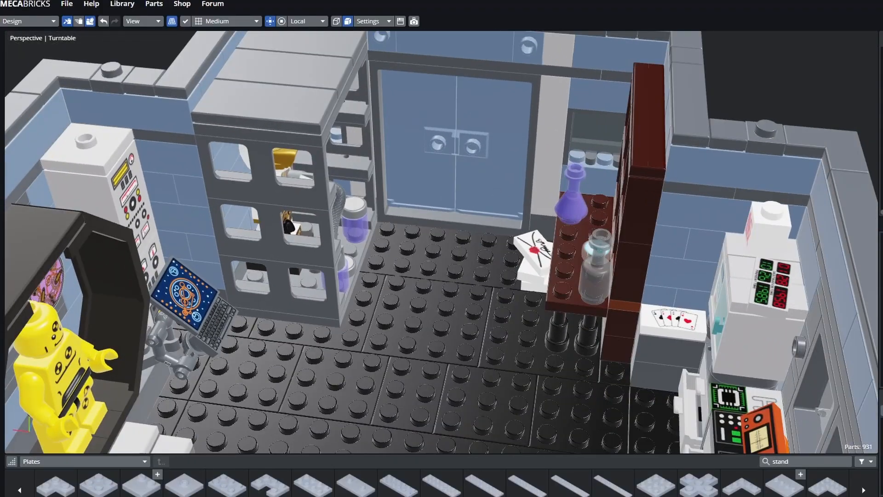
click(332, 384)
click(427, 324)
scroll(428, 325, up, 5)
click(441, 266)
click(582, 297)
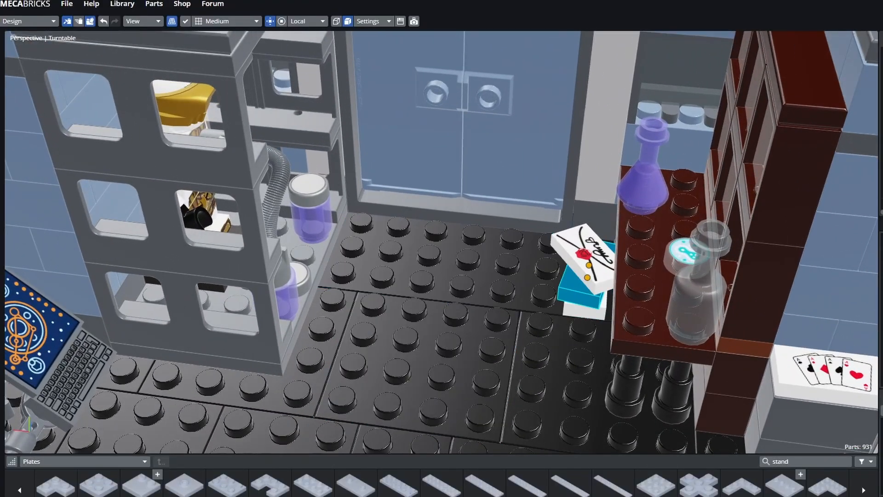
middle_drag(581, 297, 643, 304)
click(405, 332)
click(502, 361)
shift+middle_drag(502, 361, 510, 276)
scroll(487, 276, down, 2)
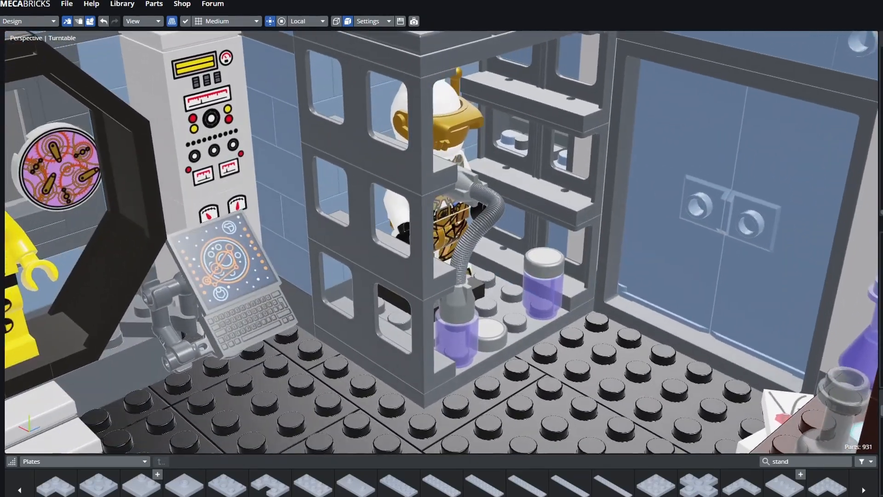
scroll(465, 335, up, 3)
middle_drag(464, 336, 392, 352)
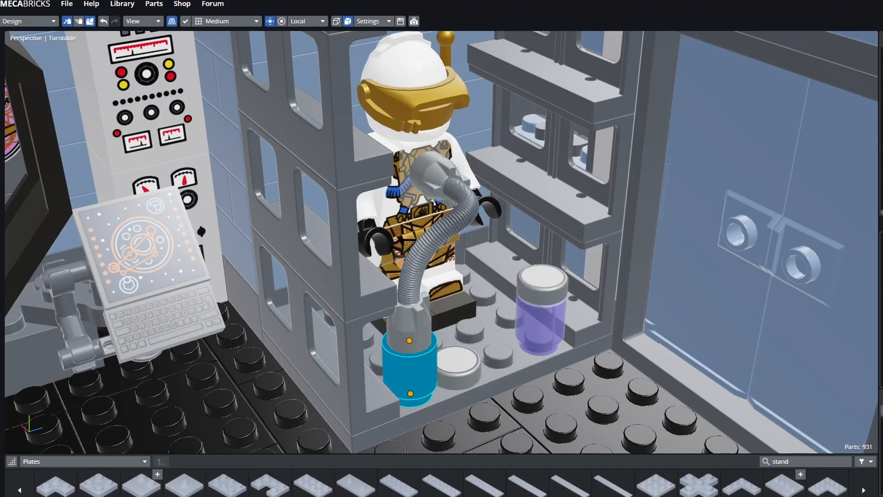
click(172, 416)
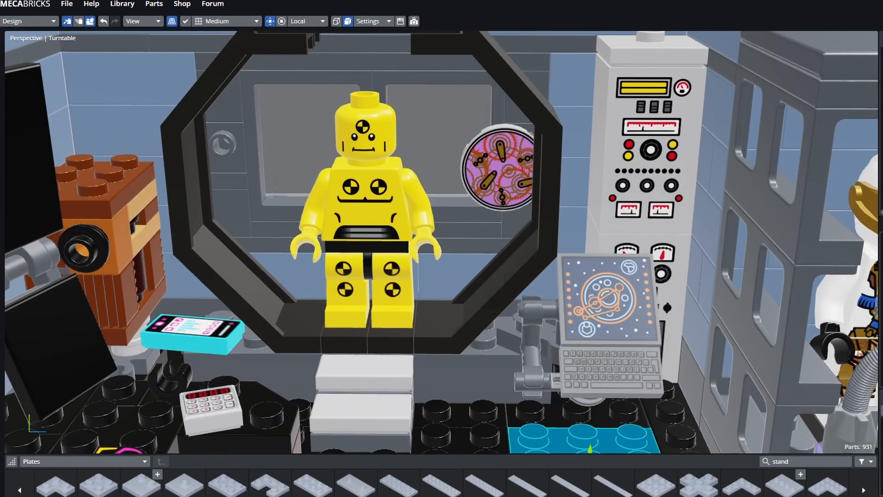
click(367, 202)
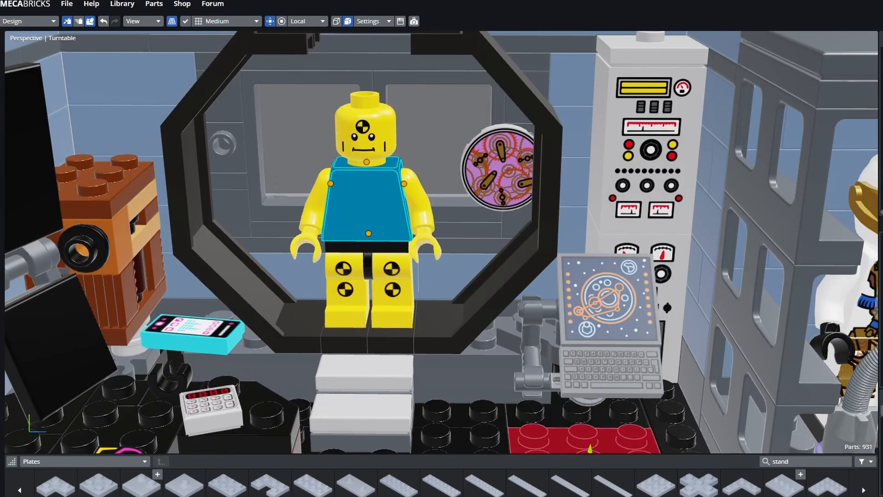
click(392, 290)
click(428, 338)
click(441, 377)
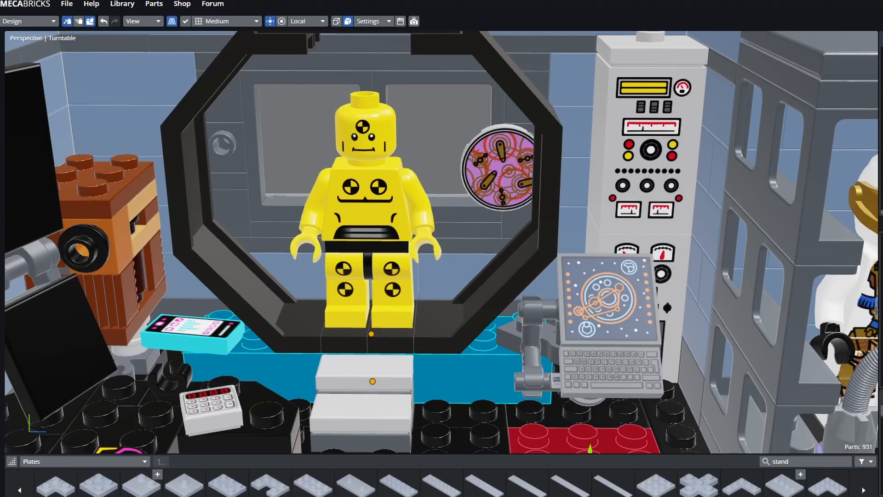
middle_drag(676, 414, 697, 419)
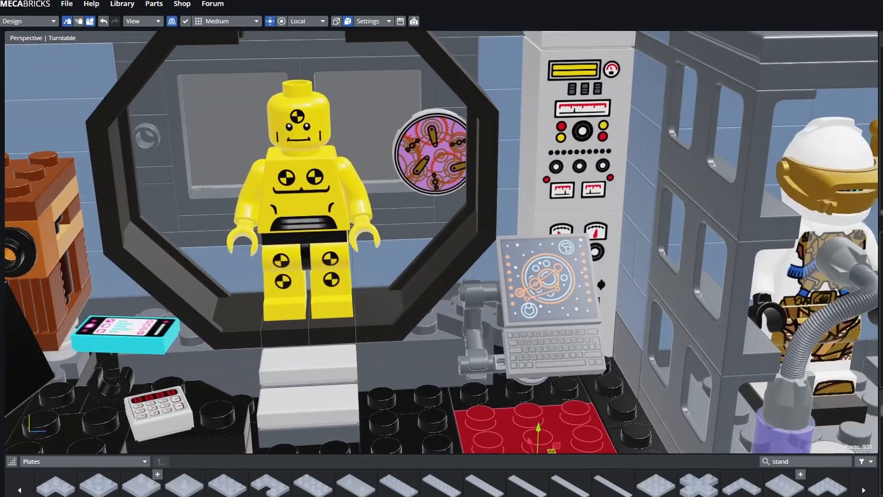
click(675, 404)
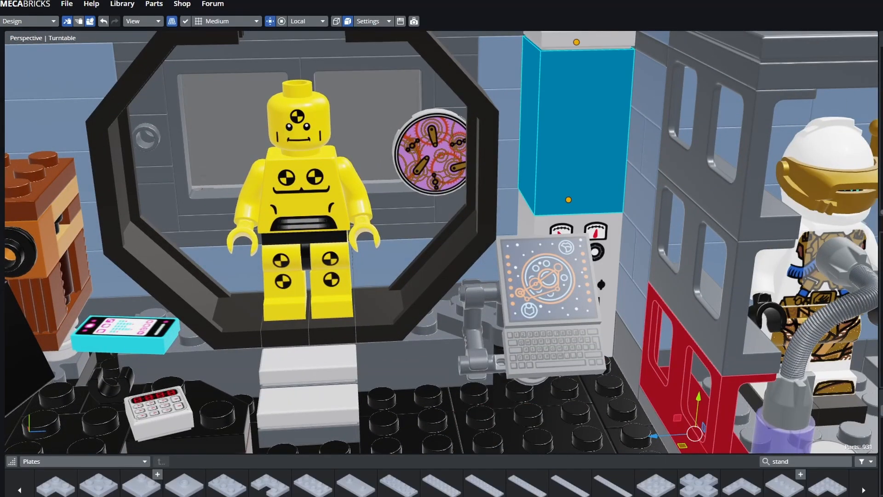
middle_drag(432, 434, 336, 418)
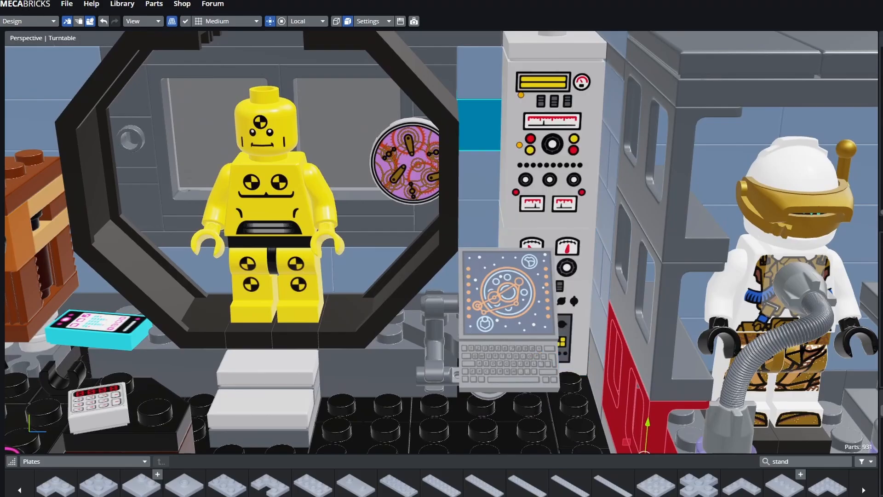
middle_drag(480, 401, 556, 401)
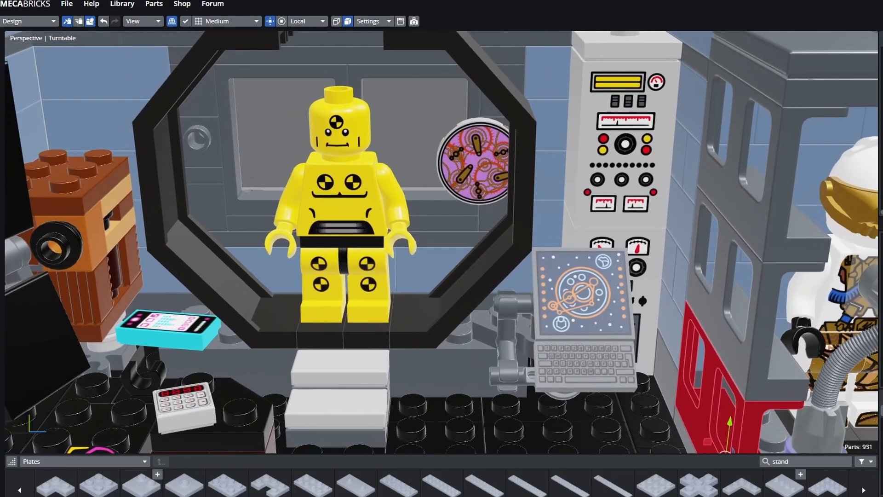
middle_drag(580, 370, 619, 387)
scroll(618, 386, up, 2)
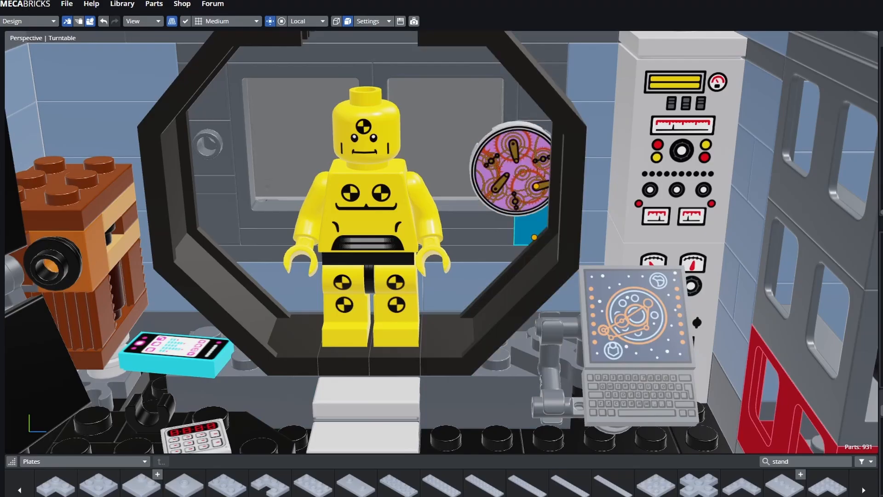
scroll(526, 218, up, 1)
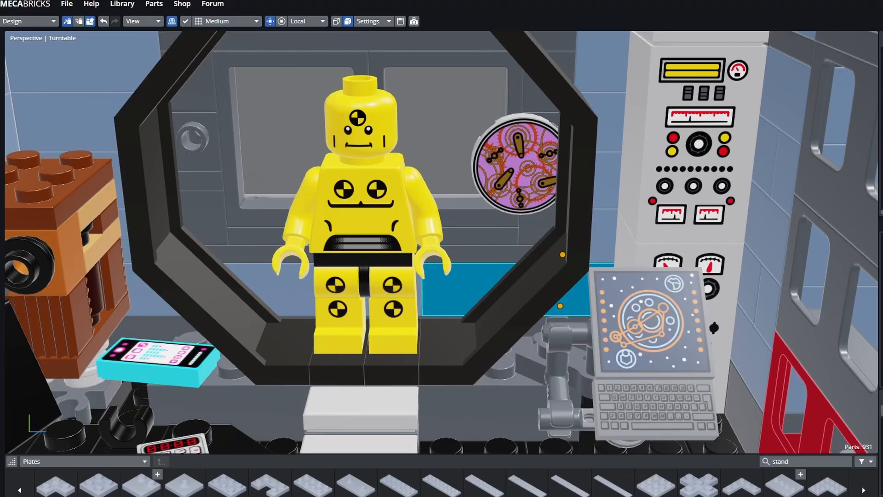
middle_drag(483, 289, 440, 236)
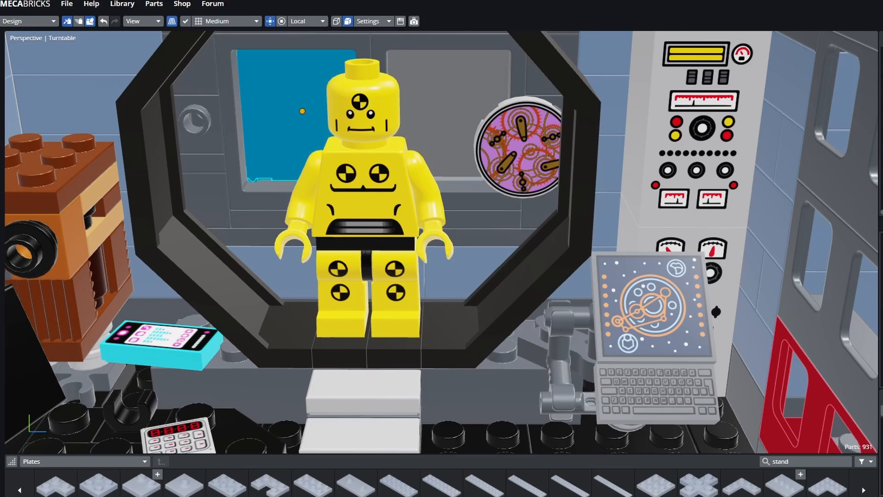
middle_drag(469, 272, 425, 288)
middle_drag(519, 274, 455, 402)
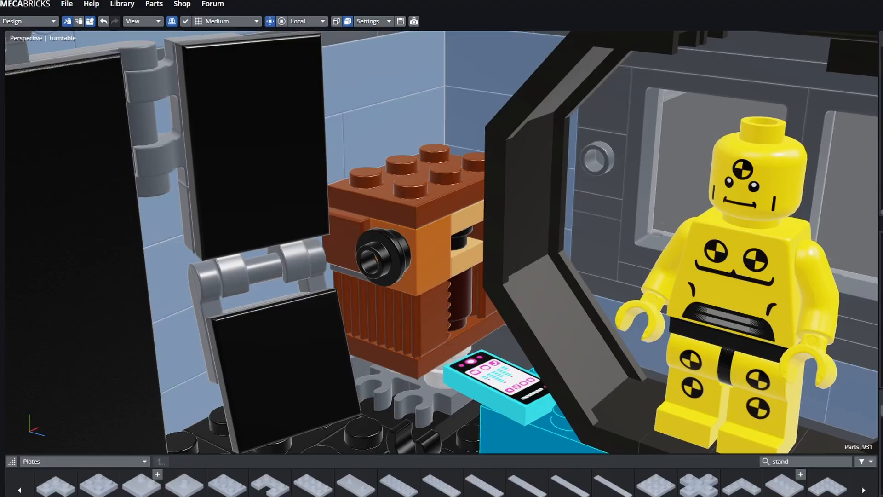
scroll(502, 409, down, 9)
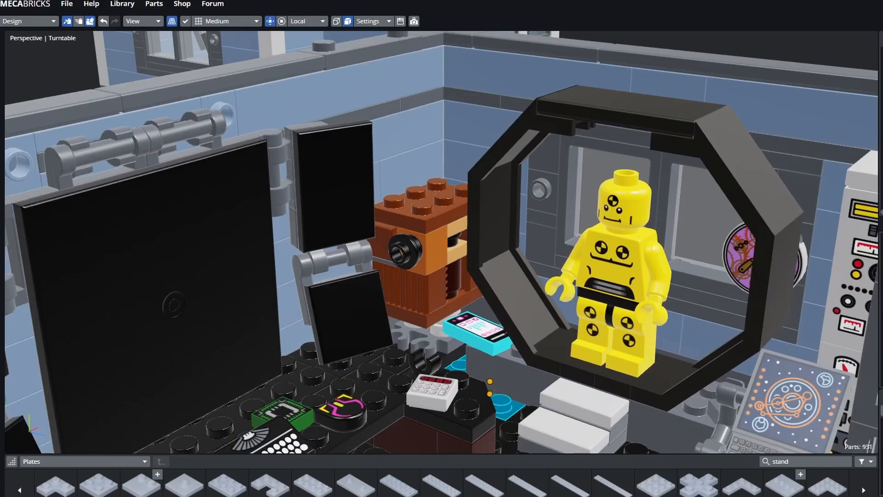
scroll(501, 410, down, 1)
middle_drag(501, 409, 368, 435)
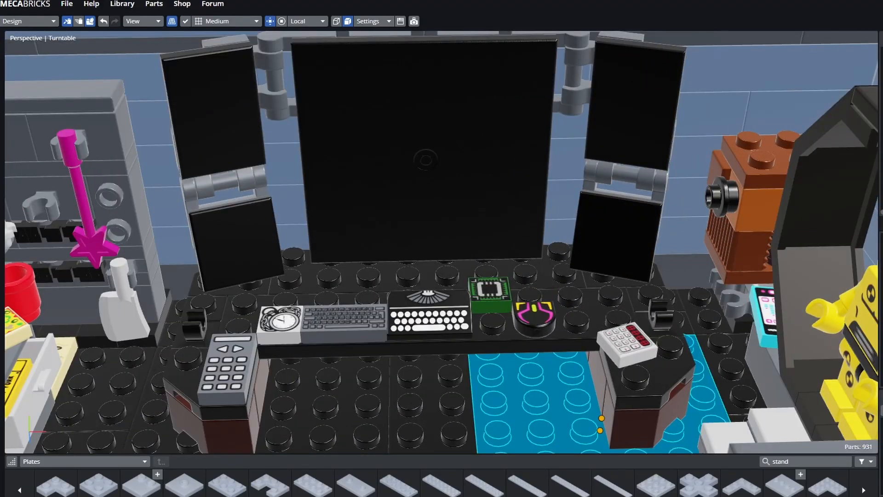
click(430, 317)
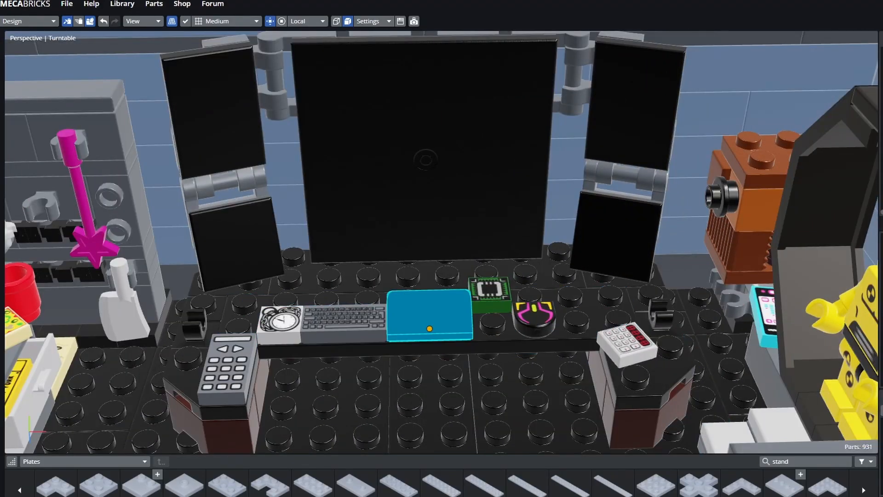
click(520, 398)
click(432, 398)
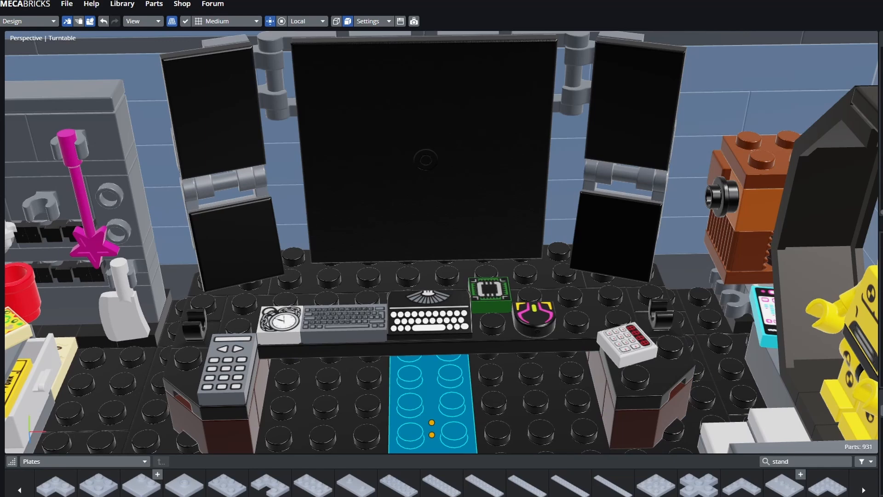
click(515, 388)
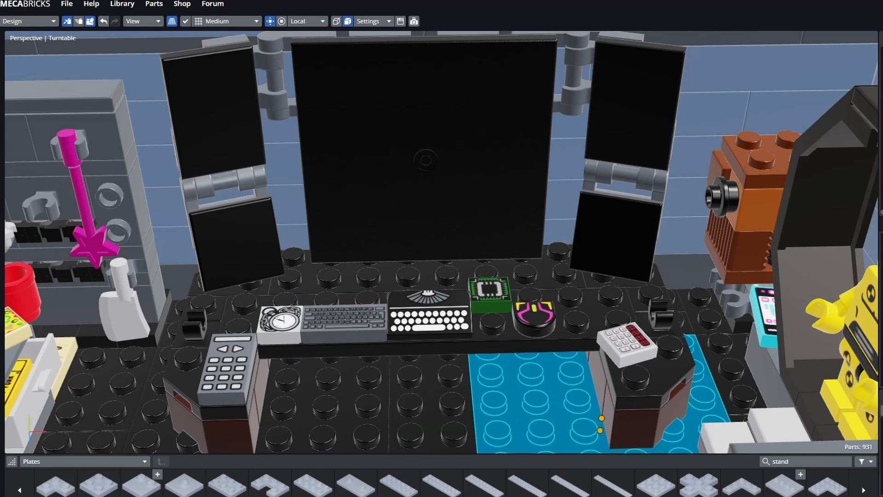
click(496, 338)
click(490, 295)
click(515, 388)
click(428, 390)
click(281, 324)
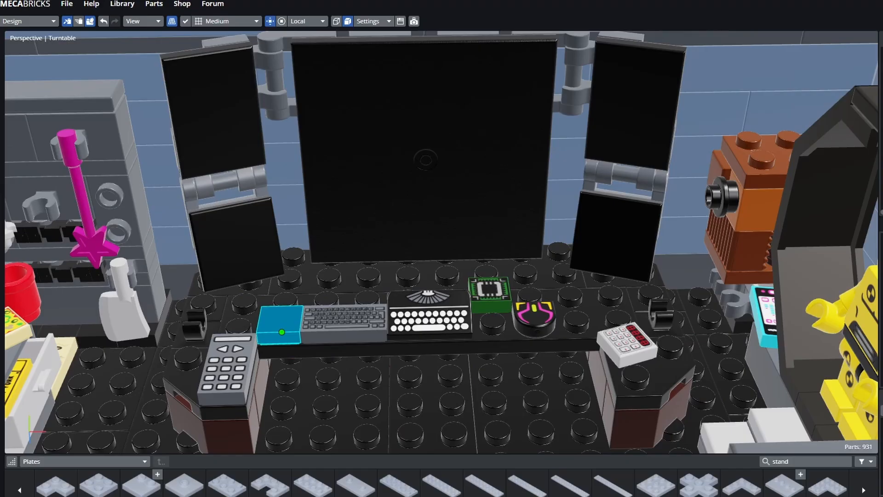
click(261, 432)
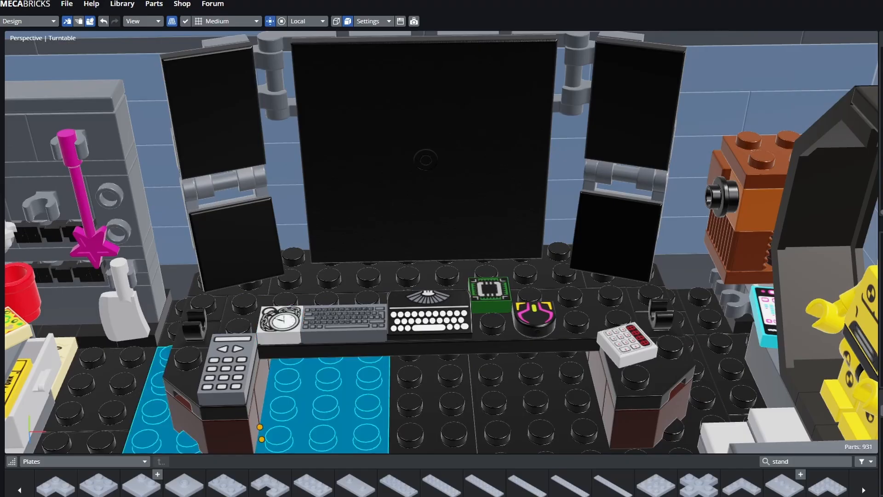
click(228, 372)
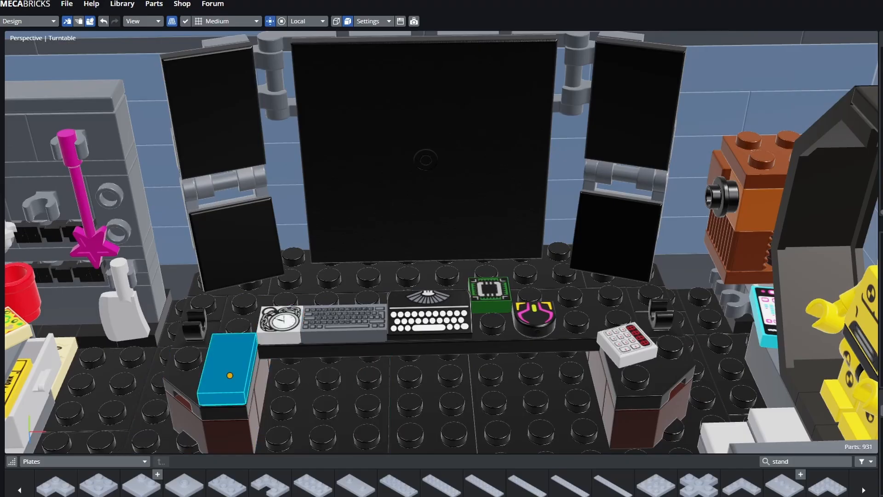
click(425, 160)
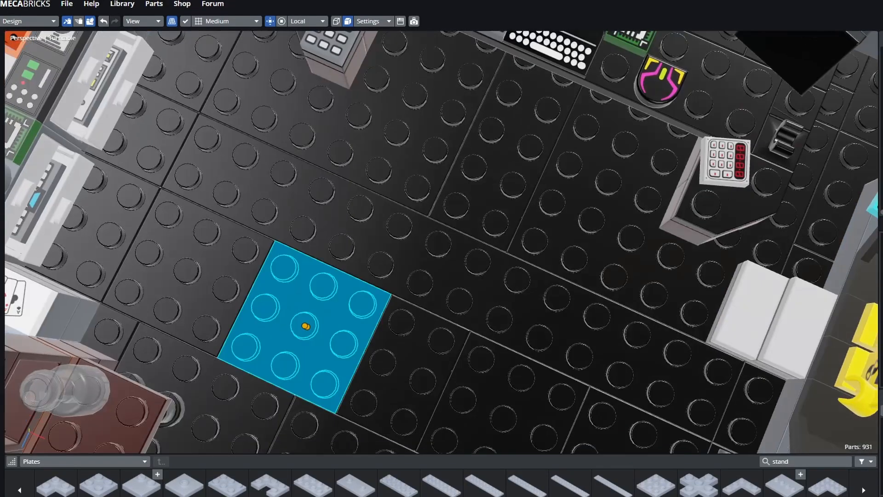
key(Delete)
middle_drag(414, 294, 356, 188)
click(195, 205)
click(354, 338)
click(354, 339)
middle_drag(354, 338, 345, 366)
scroll(318, 379, up, 4)
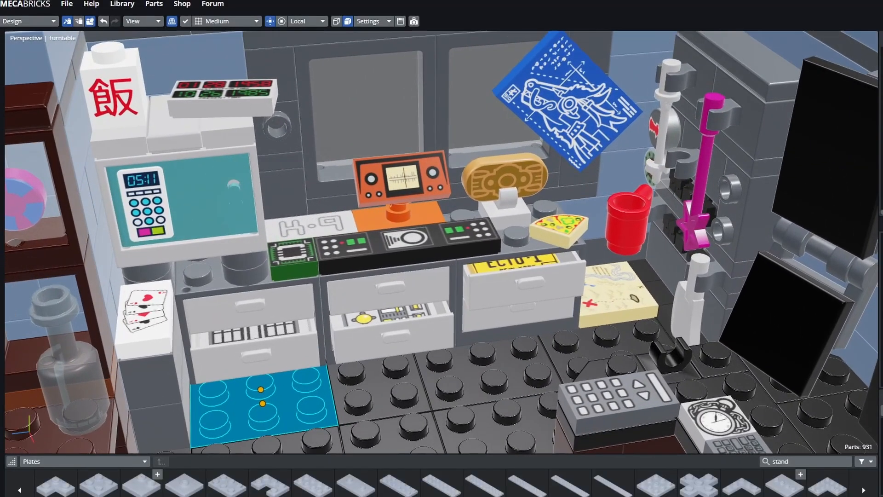
click(487, 425)
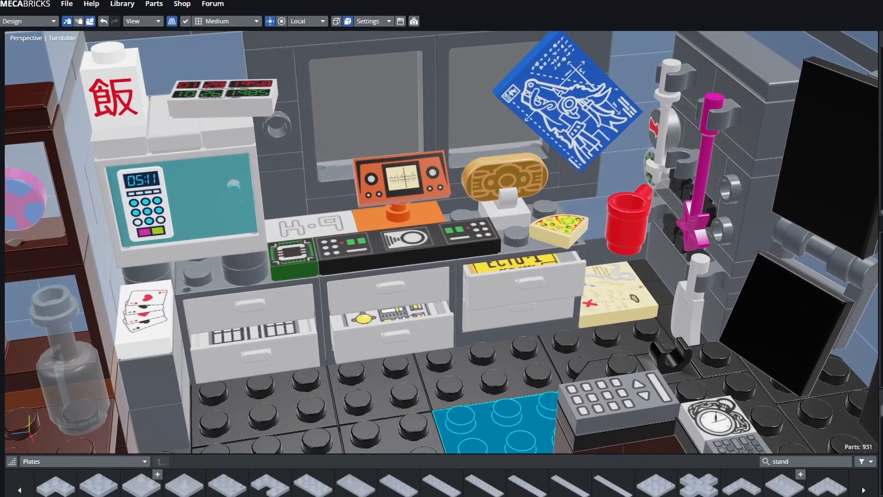
click(482, 364)
click(482, 366)
middle_drag(482, 366, 465, 371)
click(495, 368)
scroll(495, 367, down, 4)
click(409, 410)
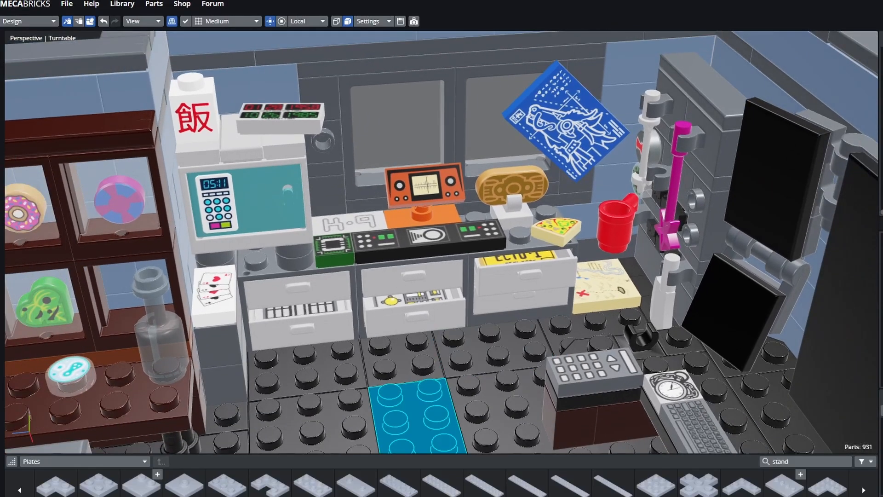
click(490, 409)
click(428, 239)
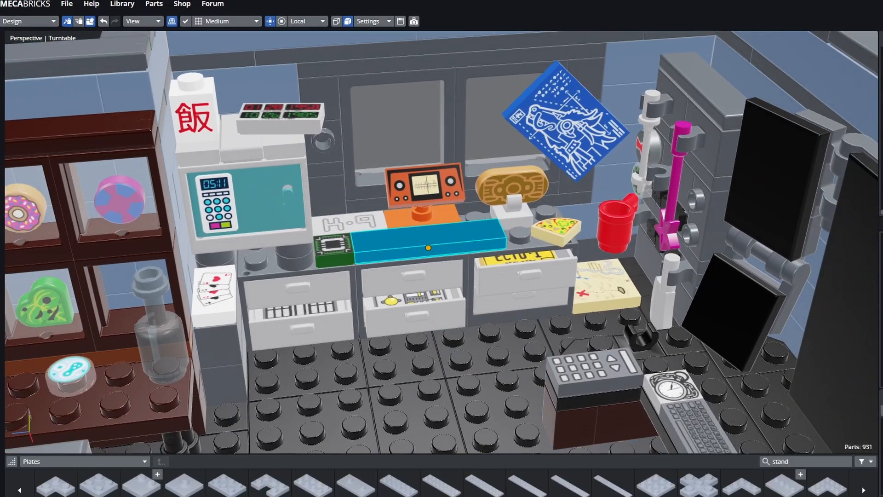
click(499, 409)
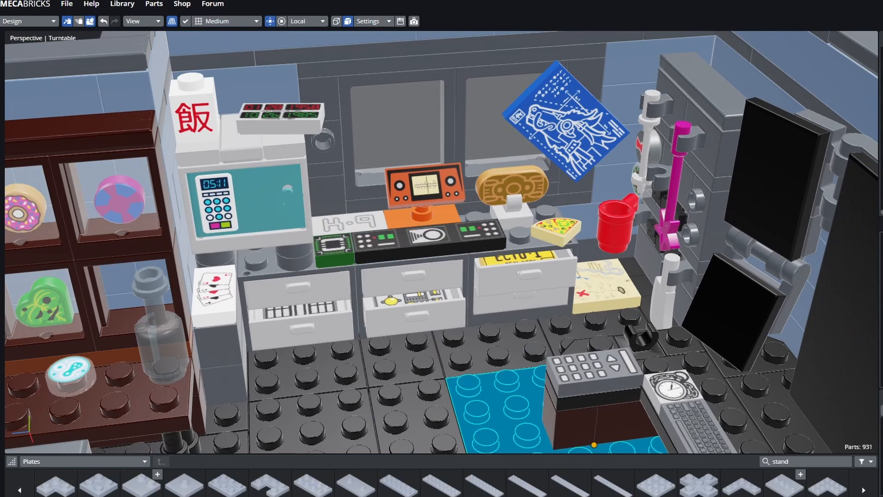
click(424, 187)
click(422, 215)
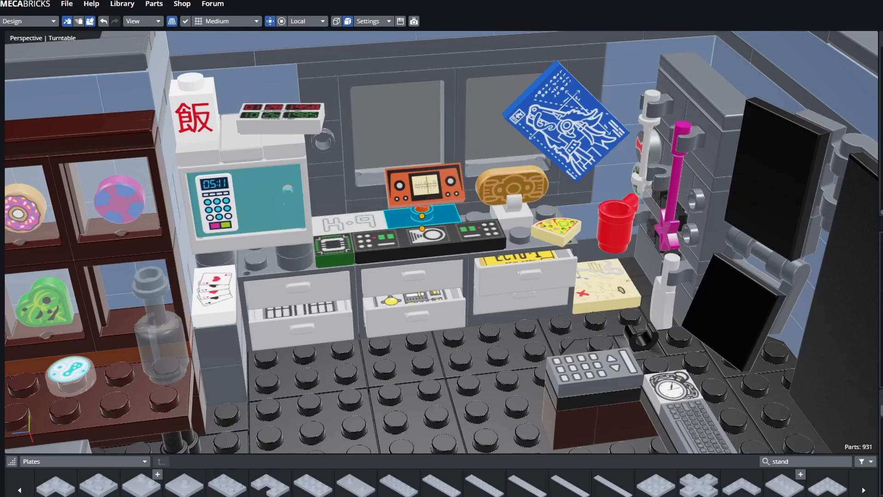
click(402, 359)
middle_drag(401, 357, 421, 423)
click(311, 139)
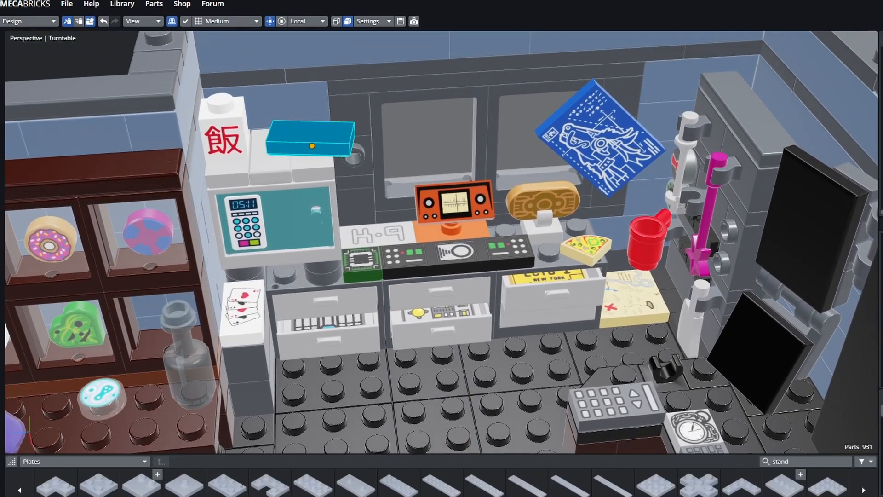
click(311, 139)
click(311, 139)
click(311, 139)
click(311, 139)
click(312, 145)
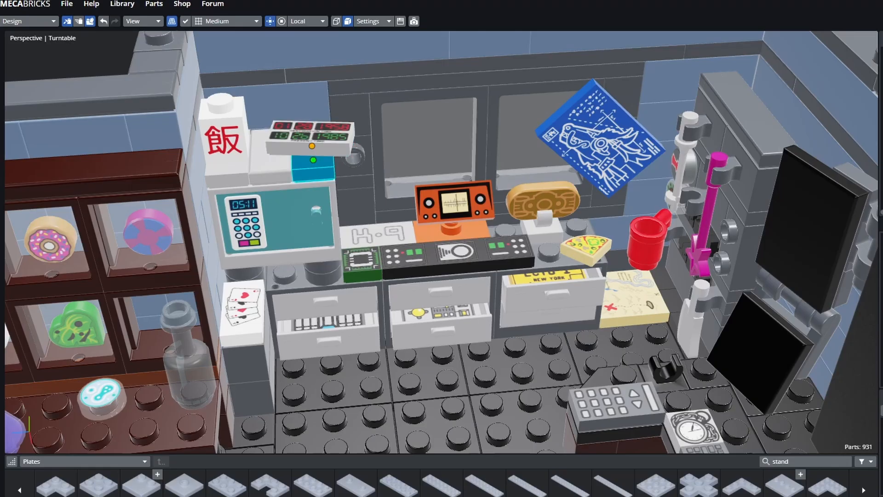
click(312, 146)
click(378, 246)
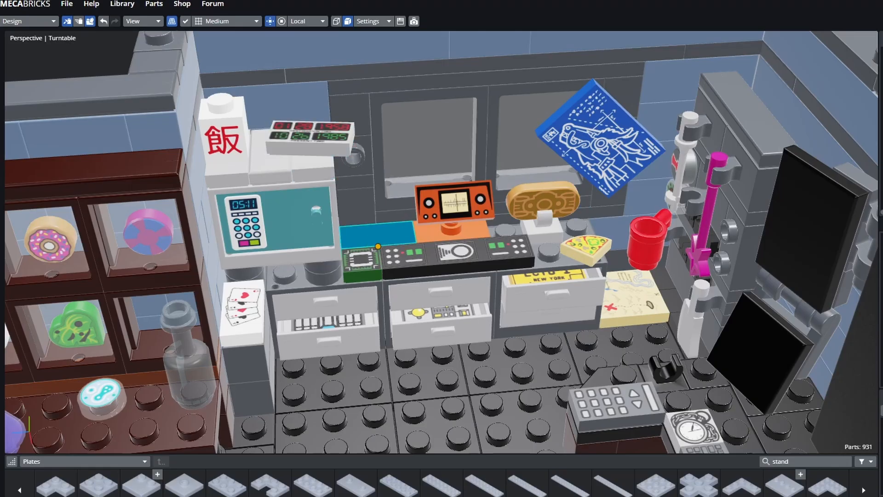
click(546, 283)
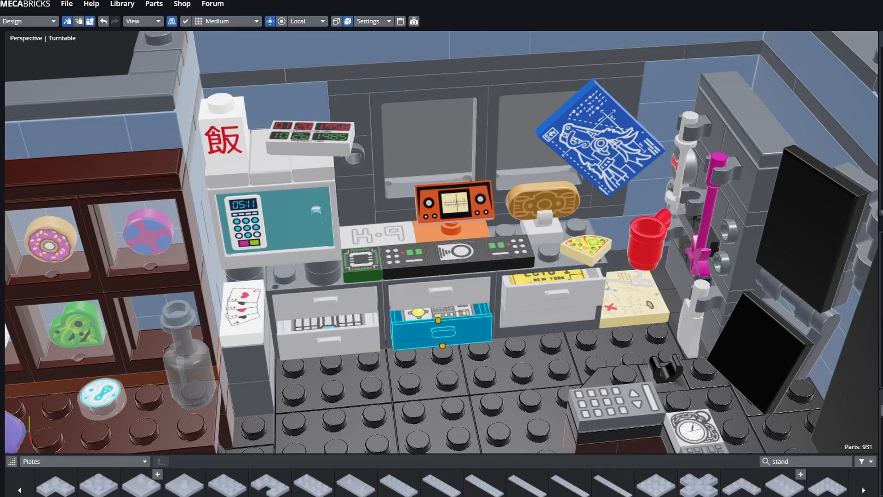
click(515, 352)
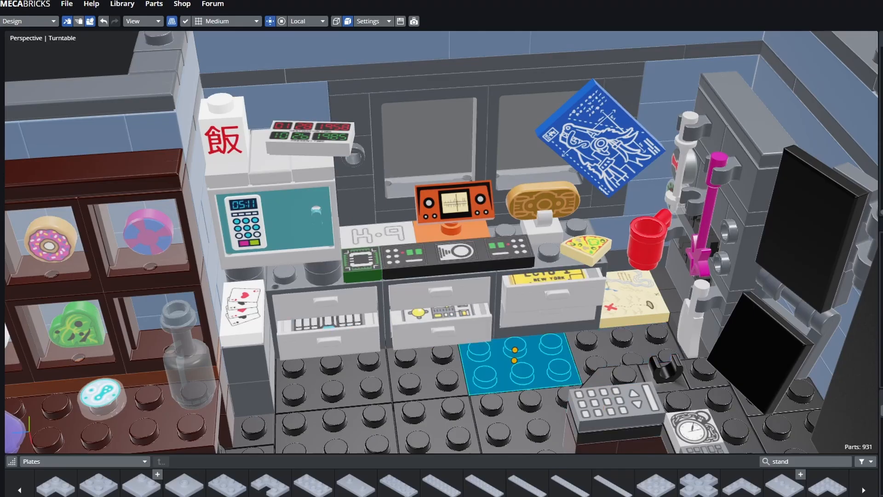
mouse_move(515, 352)
middle_down()
mouse_move(489, 353)
mouse_move(509, 349)
middle_up()
click(544, 206)
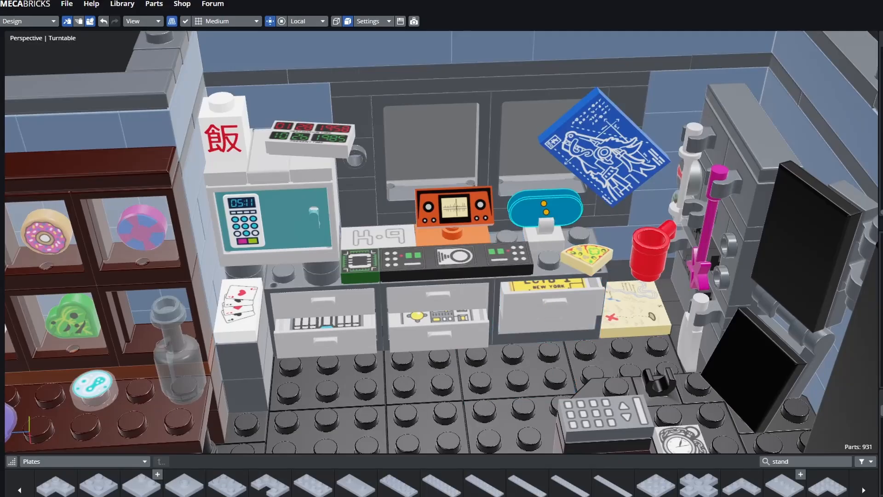
click(544, 235)
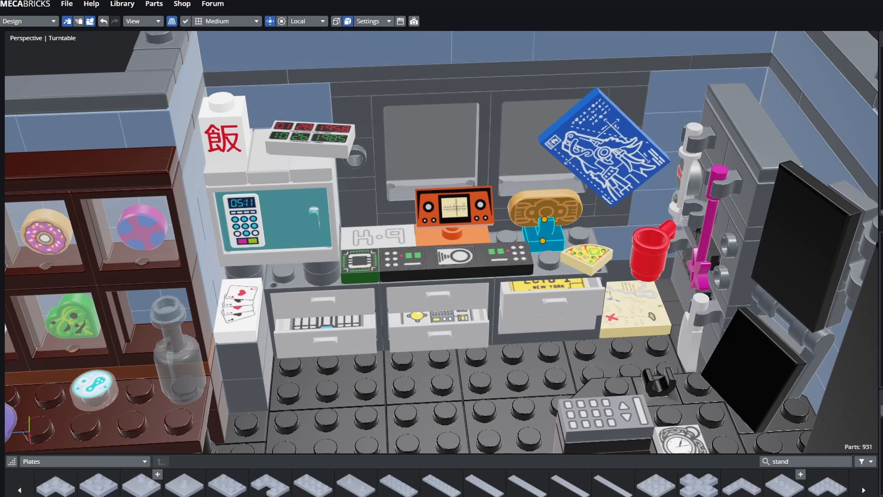
click(279, 219)
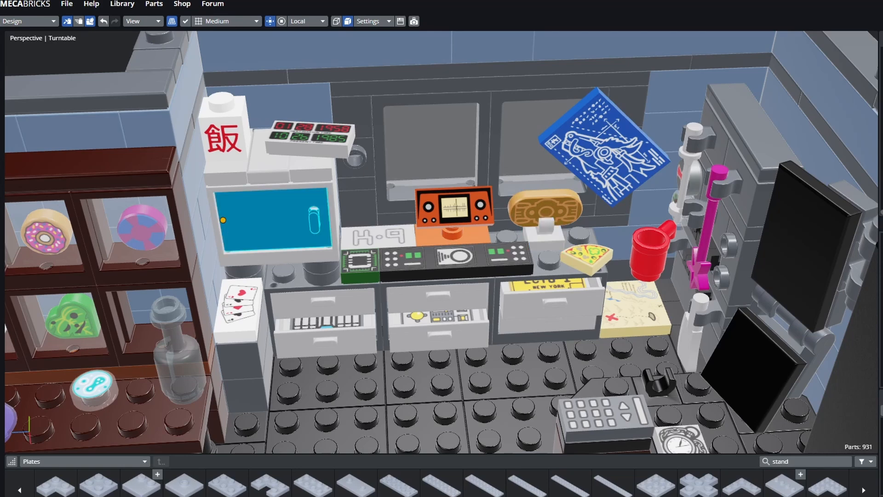
click(279, 258)
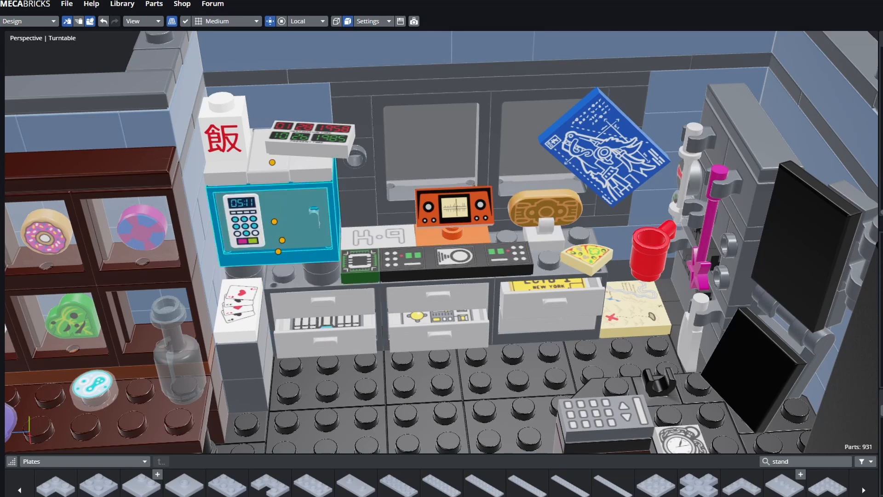
click(223, 138)
click(268, 165)
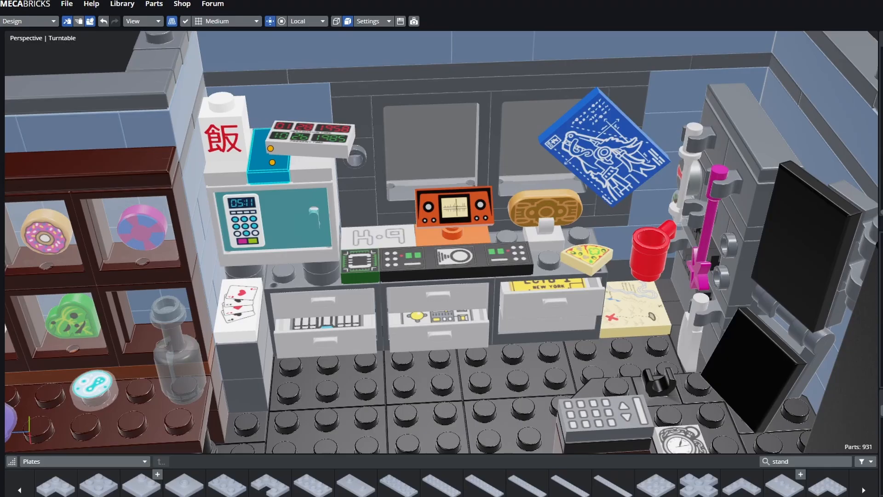
click(278, 216)
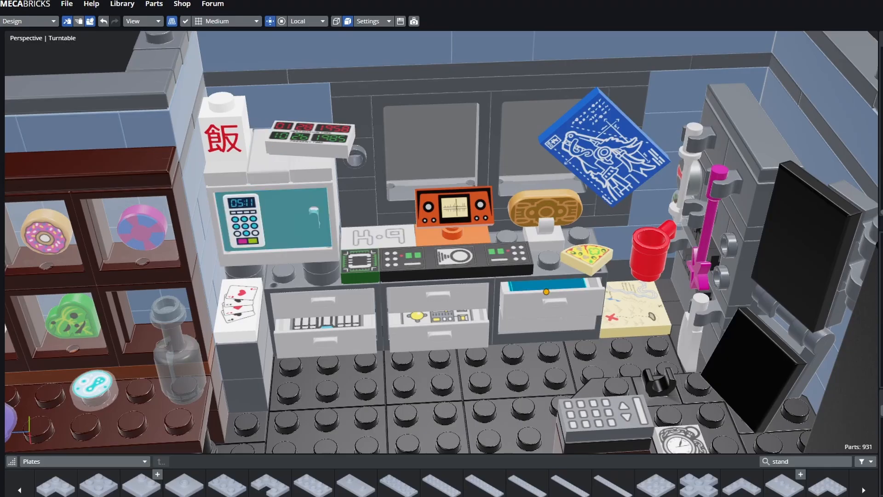
click(239, 309)
click(240, 361)
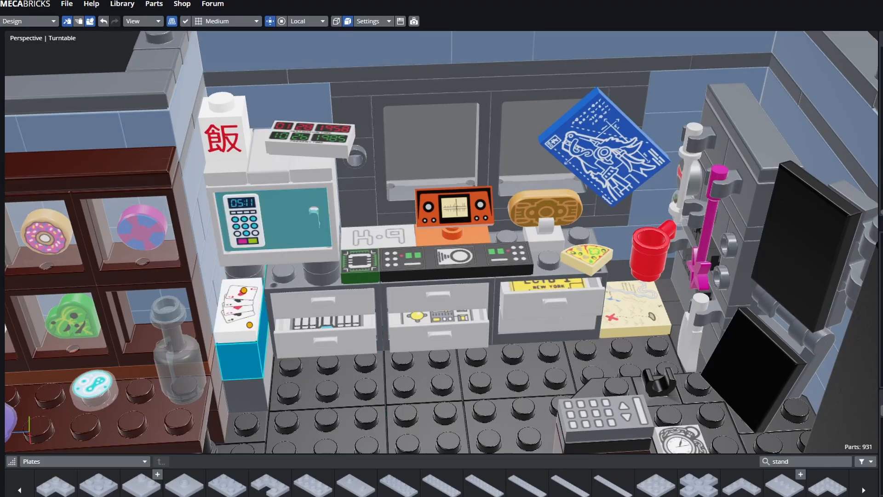
click(327, 379)
click(423, 373)
click(514, 368)
click(604, 148)
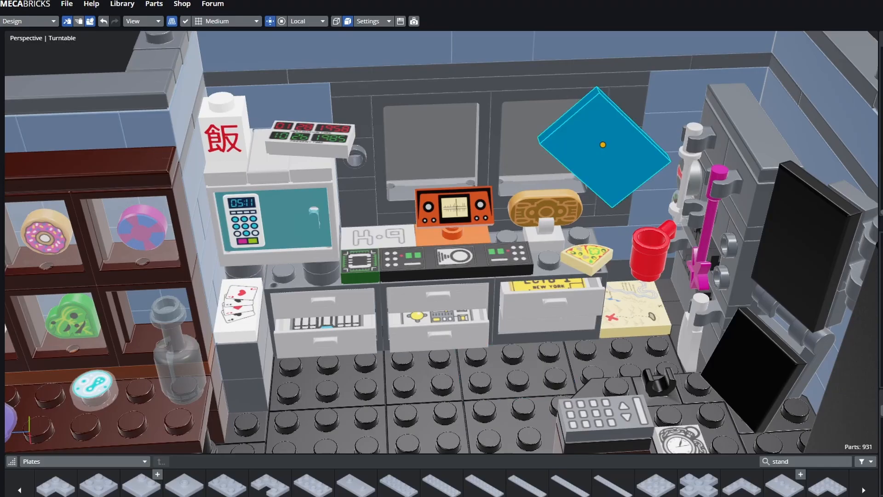
click(605, 222)
click(620, 206)
click(604, 147)
click(620, 206)
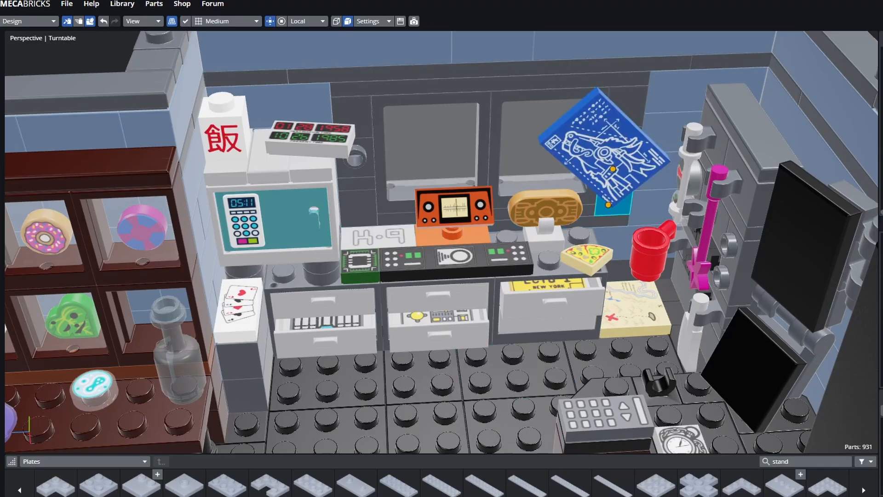
middle_drag(620, 206, 663, 226)
click(650, 230)
click(585, 291)
click(552, 289)
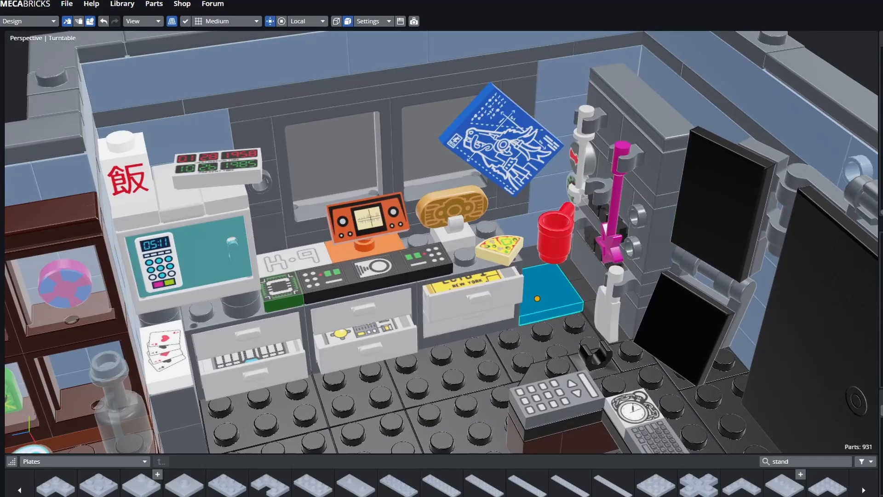
click(542, 341)
click(551, 293)
click(542, 341)
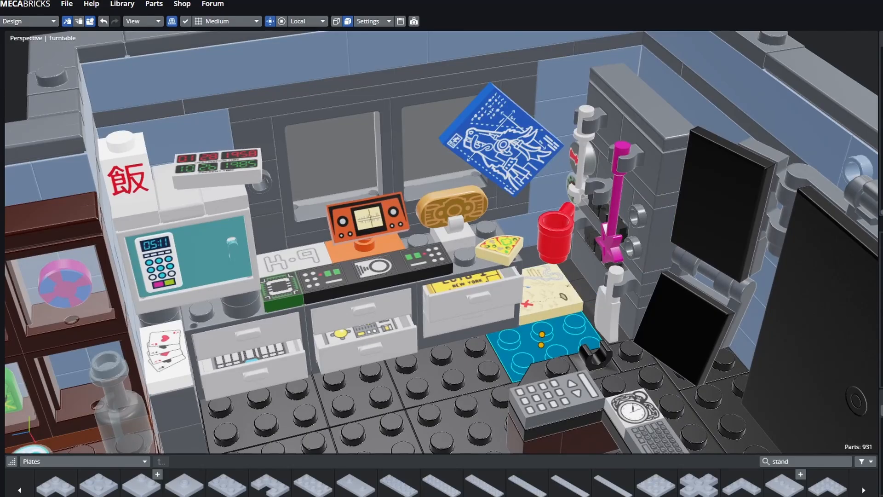
middle_drag(542, 342, 591, 328)
scroll(591, 328, up, 2)
click(589, 325)
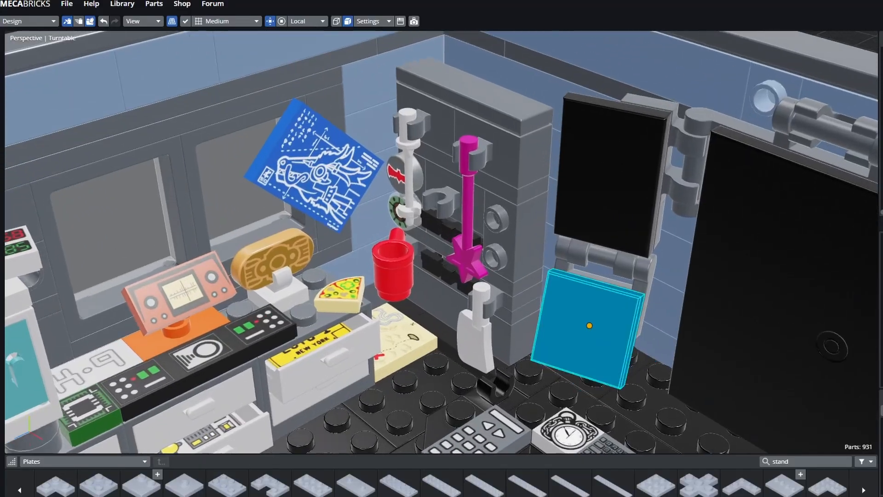
scroll(552, 340, up, 2)
click(534, 351)
scroll(492, 322, up, 1)
click(400, 352)
click(506, 398)
middle_drag(506, 398, 569, 410)
click(690, 414)
click(484, 366)
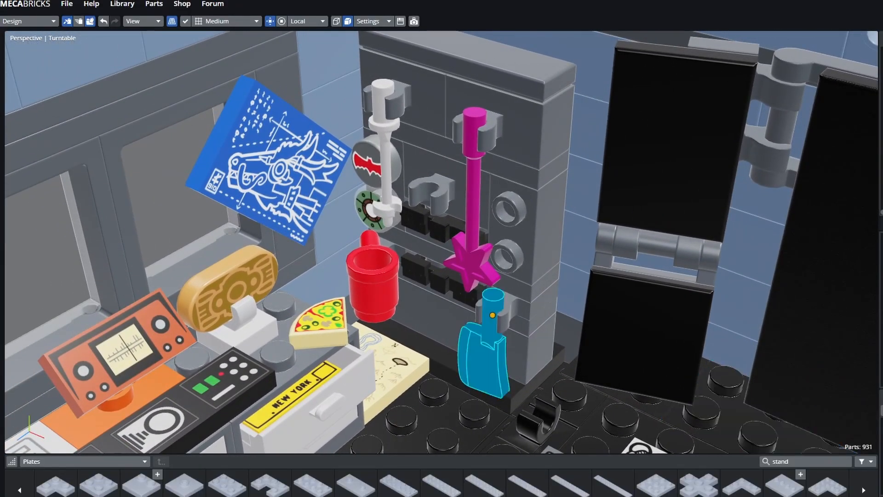
click(437, 322)
click(446, 368)
click(414, 339)
click(445, 368)
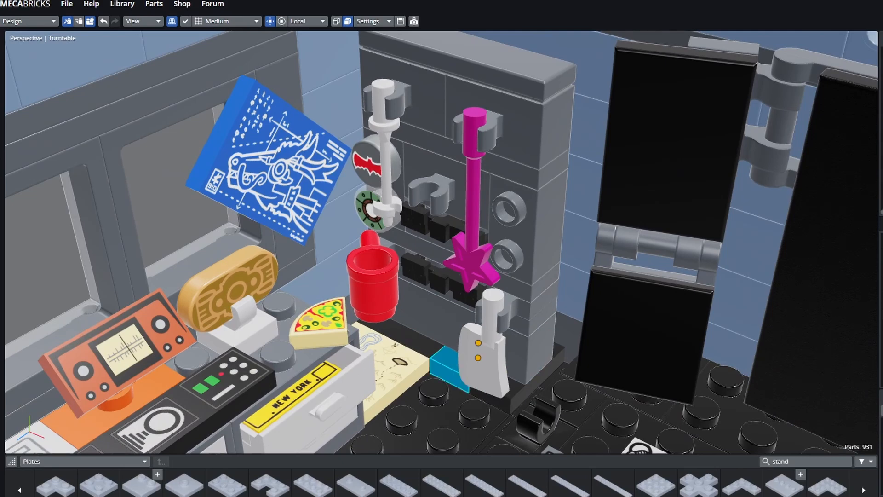
click(414, 339)
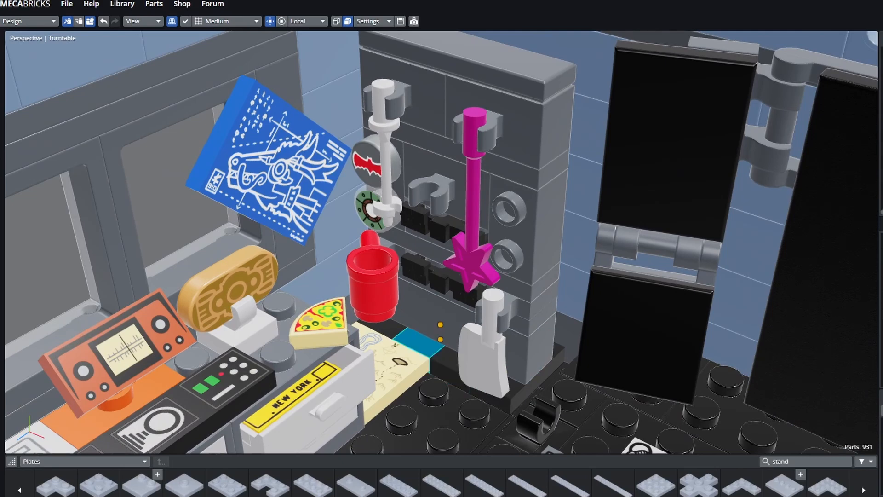
click(428, 315)
click(437, 282)
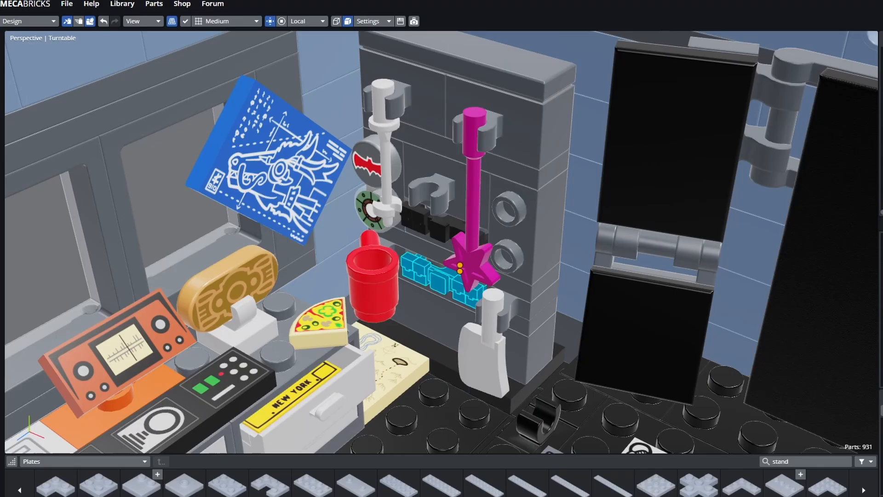
click(388, 193)
click(438, 230)
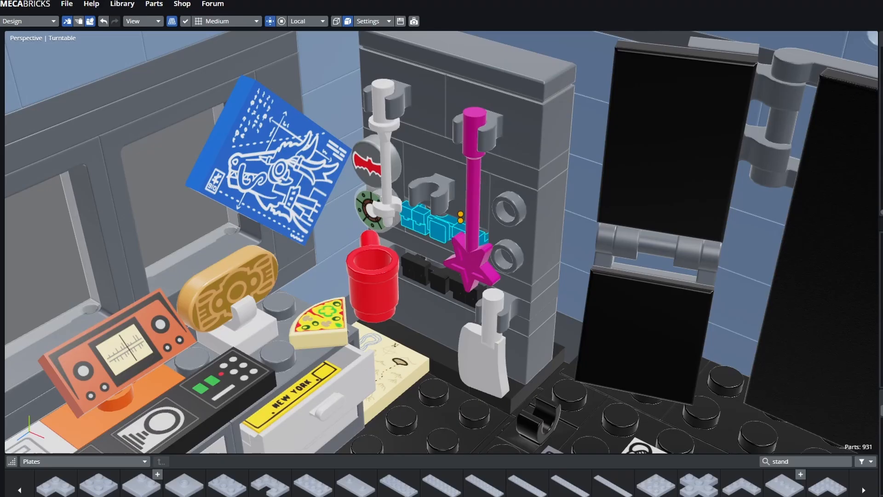
click(373, 289)
click(483, 359)
click(473, 259)
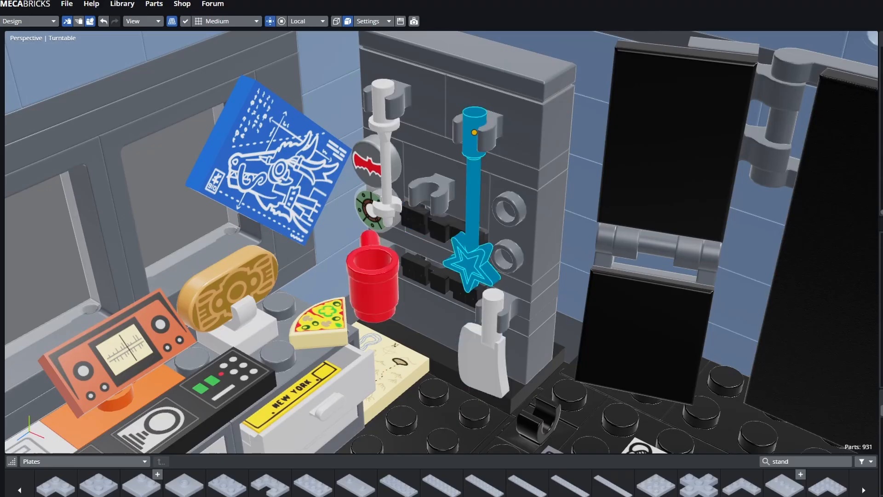
click(436, 279)
click(515, 230)
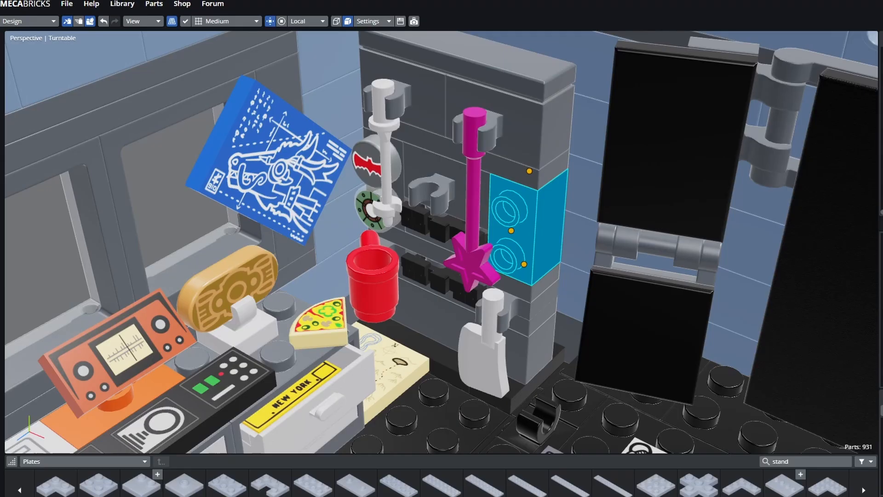
click(520, 126)
click(474, 152)
click(426, 101)
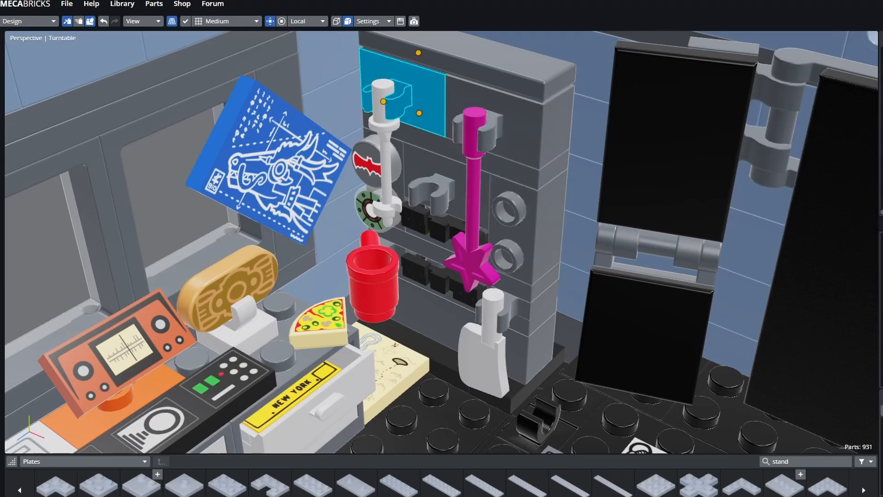
click(430, 166)
click(367, 160)
click(366, 210)
click(367, 162)
click(367, 209)
click(367, 162)
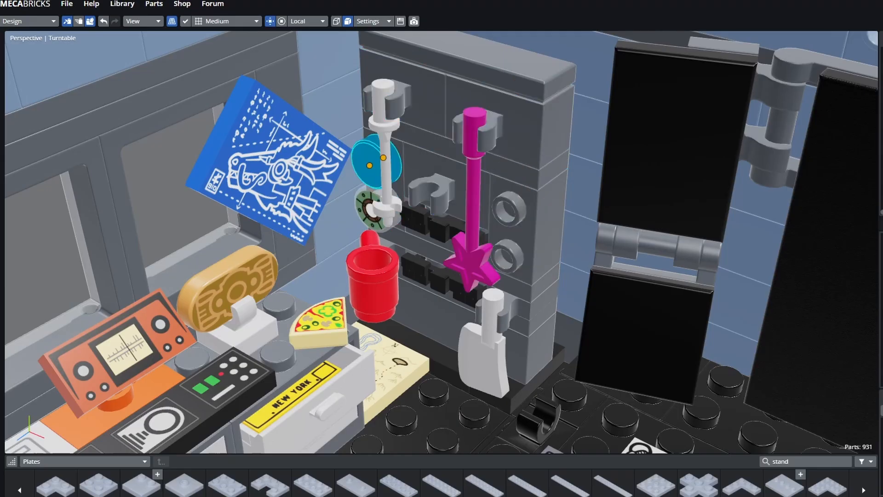
click(367, 209)
click(367, 162)
click(366, 209)
click(367, 162)
scroll(493, 271, down, 10)
- Deselect the shelf part and orbit around both lab buildings from high and low angles
middle_drag(492, 271, 640, 315)
key(a)
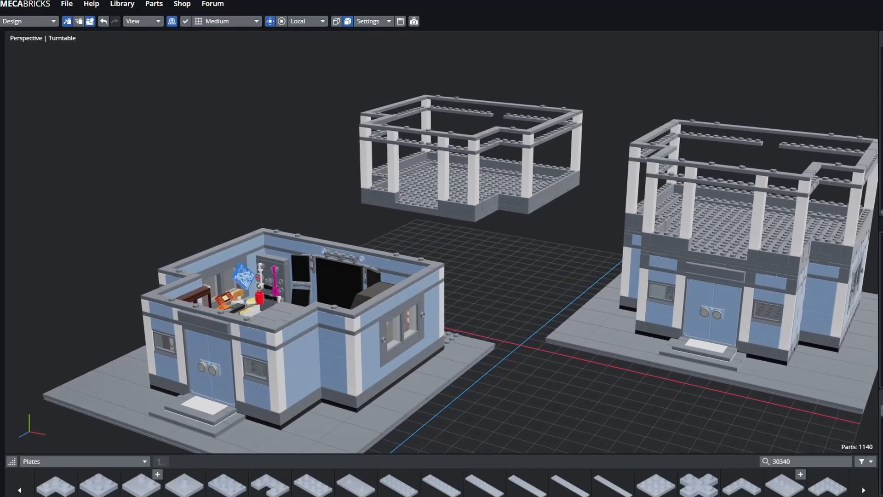
middle_drag(460, 257, 386, 204)
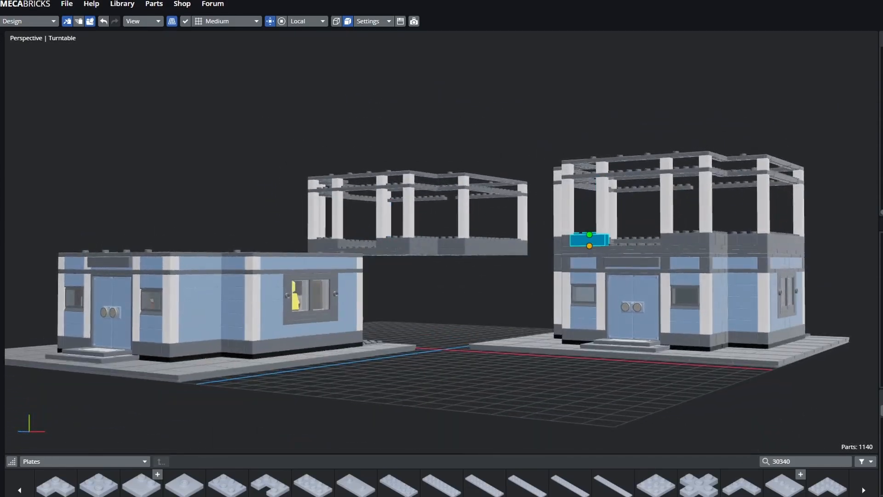
middle_drag(589, 239, 579, 276)
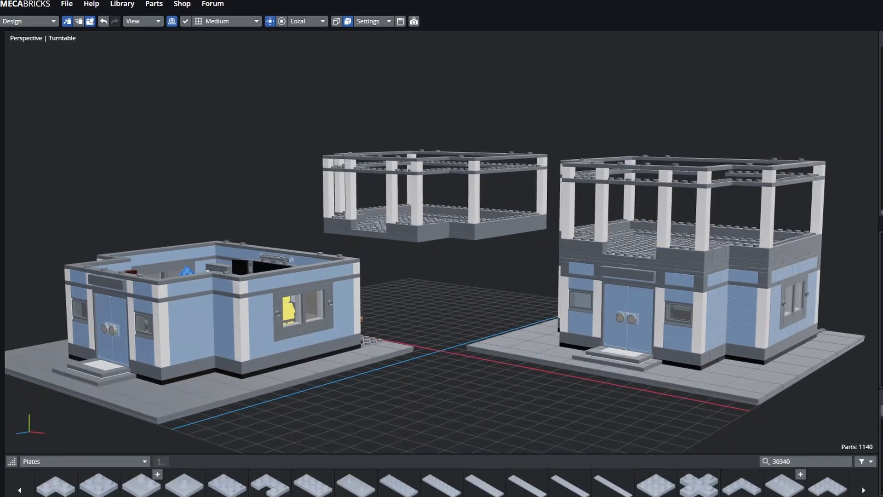
middle_drag(667, 262, 679, 251)
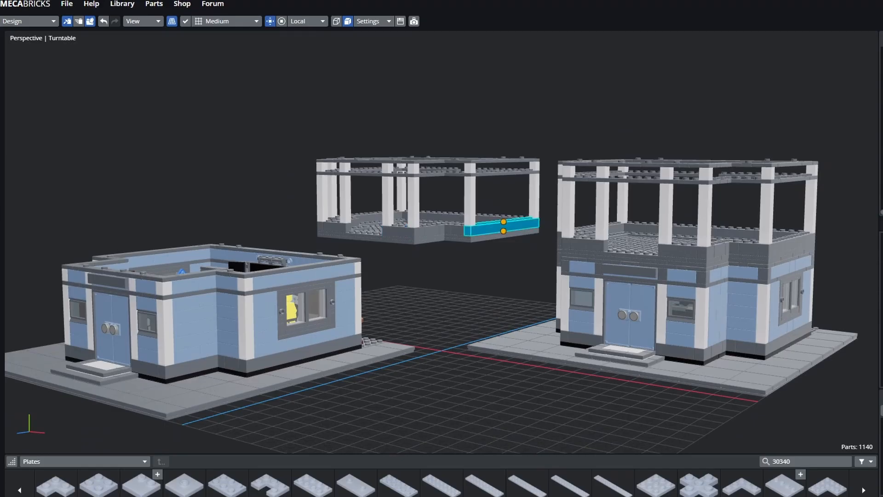
middle_drag(448, 198, 438, 180)
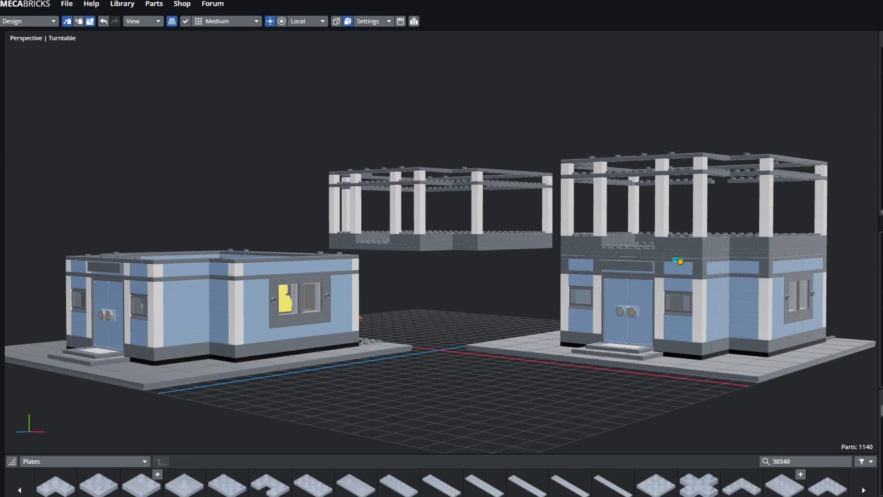
middle_drag(682, 303, 660, 325)
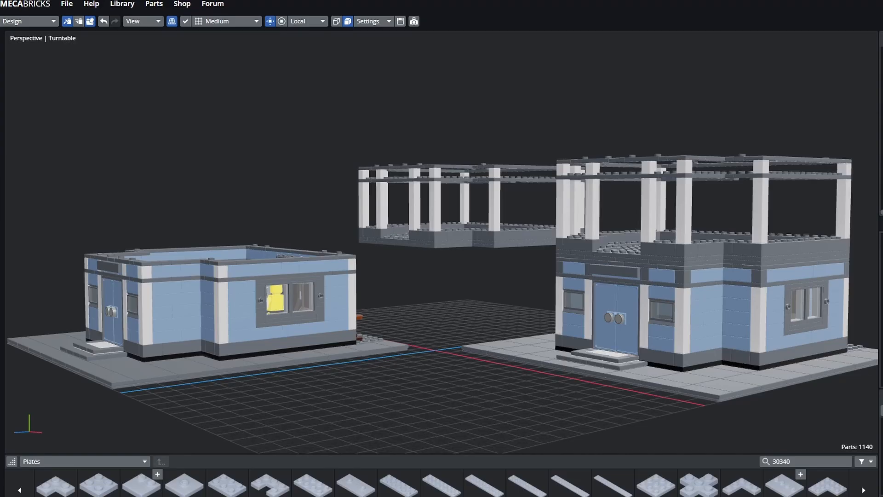
middle_drag(442, 221, 476, 289)
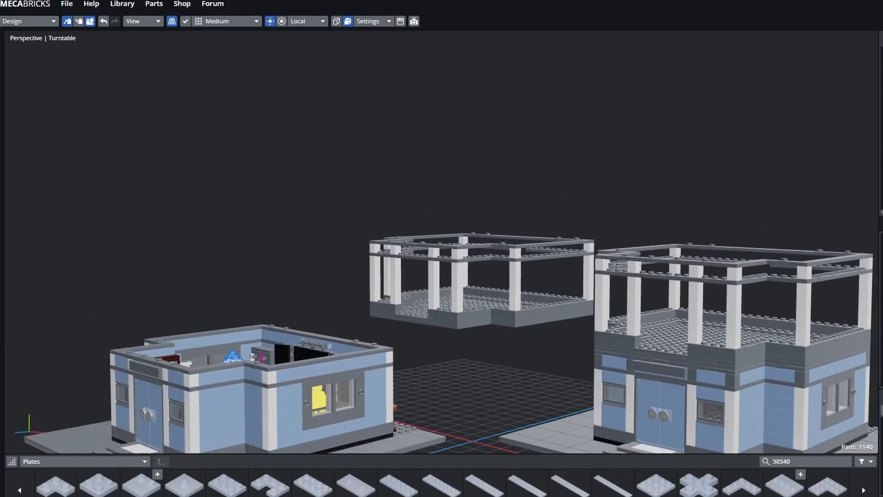
scroll(460, 276, up, 5)
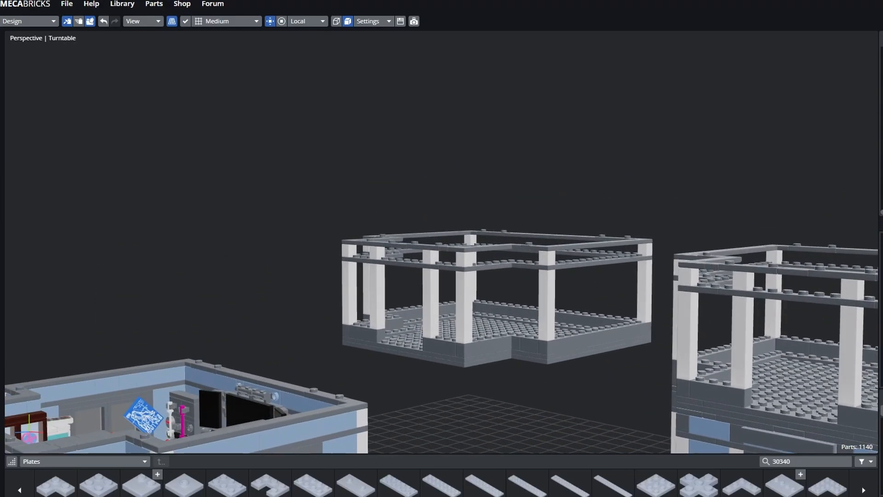
- Orbit to the left building's side wall and select its lower wall, column and grey base bricks
scroll(460, 276, down, 3)
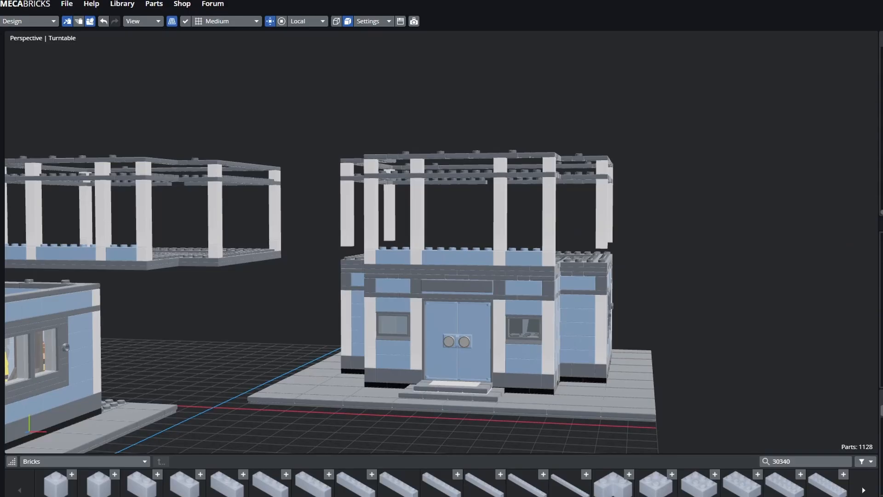
middle_drag(442, 249, 410, 225)
shift+middle_drag(410, 225, 524, 179)
middle_drag(313, 286, 366, 269)
click(369, 287)
click(285, 268)
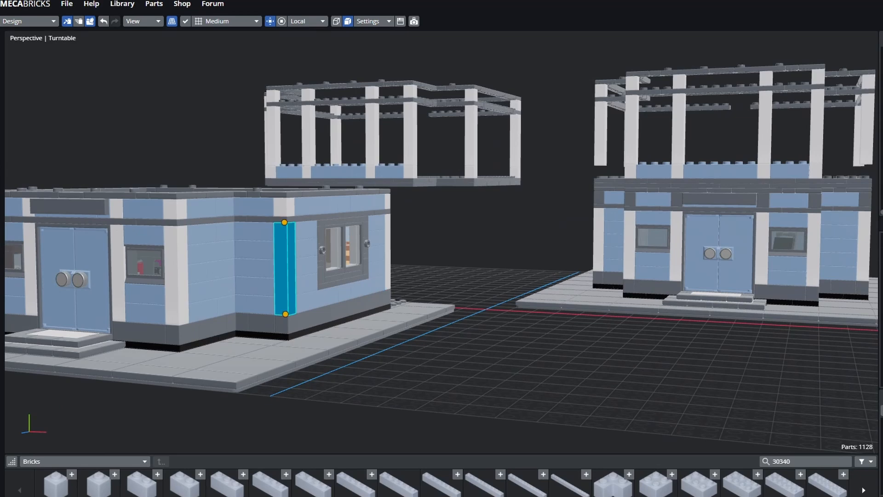
click(306, 248)
click(317, 299)
click(339, 309)
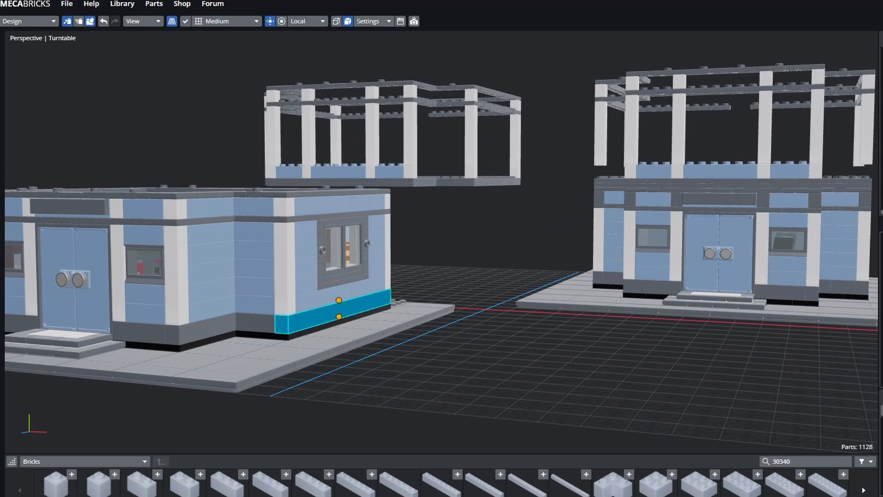
click(261, 324)
click(335, 311)
click(249, 334)
- Pick up and down through the stacked blue wall bricks beside the white column
click(213, 327)
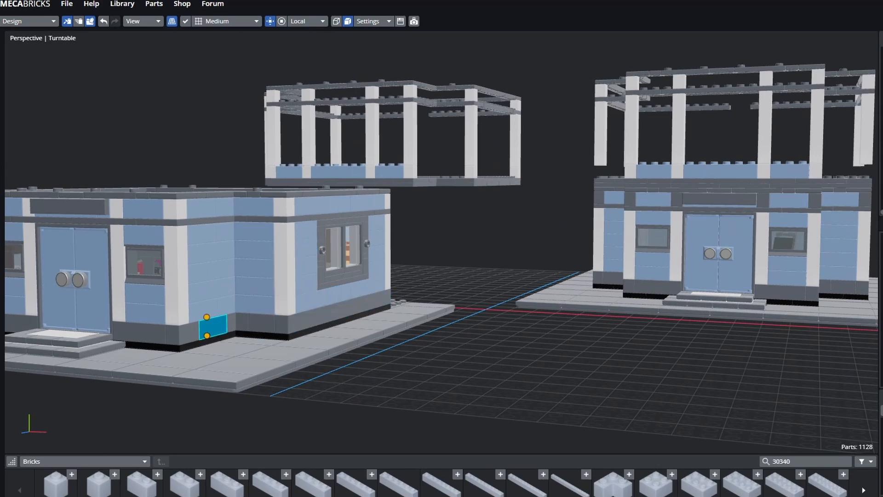
click(216, 307)
click(215, 289)
click(215, 270)
click(213, 252)
click(207, 234)
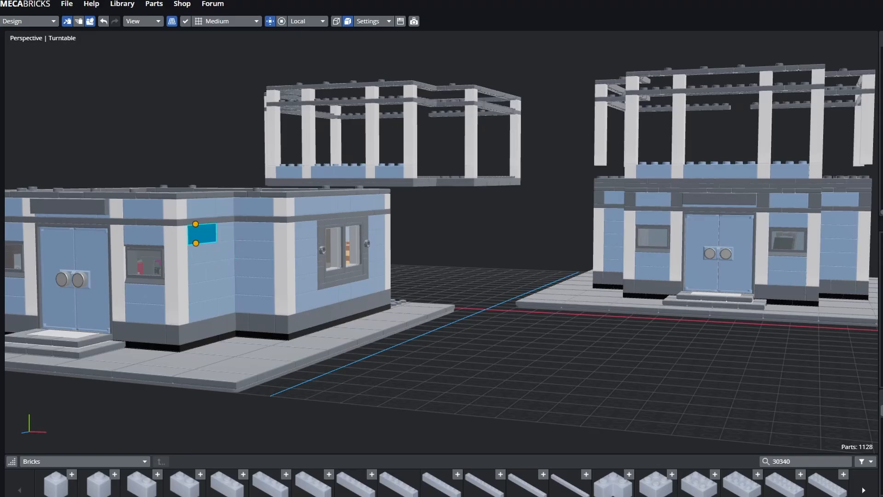
click(210, 252)
click(205, 273)
click(212, 292)
click(213, 327)
click(203, 234)
click(208, 156)
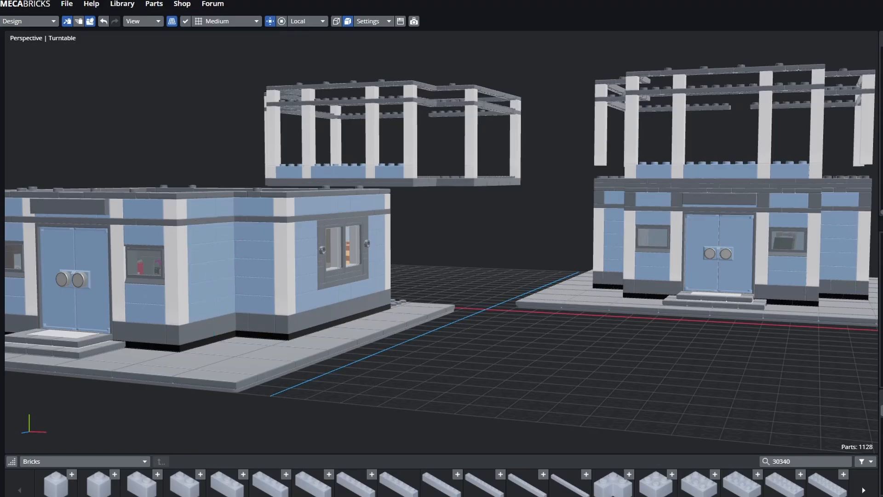
- Centre the right building and select the blue brick above its left window
drag(208, 157, 239, 175)
right_drag(414, 207, 253, 232)
scroll(442, 243, up, 3)
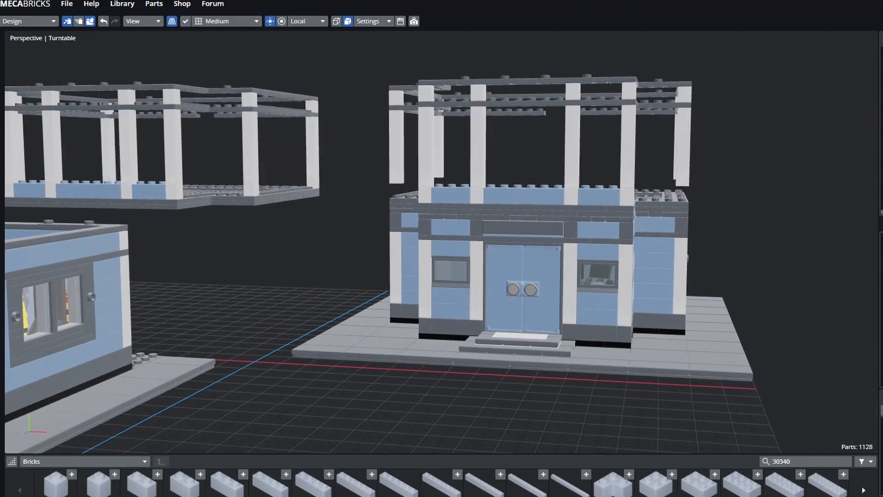
drag(340, 244, 324, 249)
scroll(441, 243, up, 2)
click(425, 239)
click(438, 226)
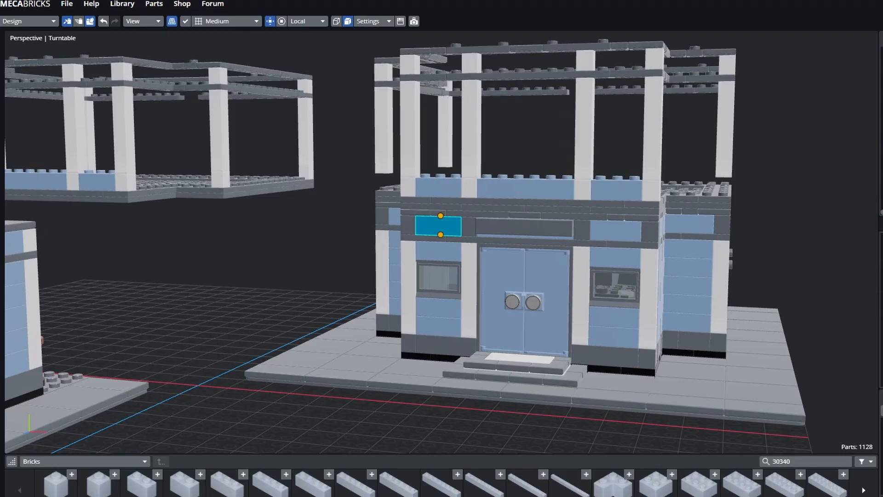
- Select the blue bricks and grey plates along the right building's upper band
click(455, 201)
click(454, 214)
click(452, 208)
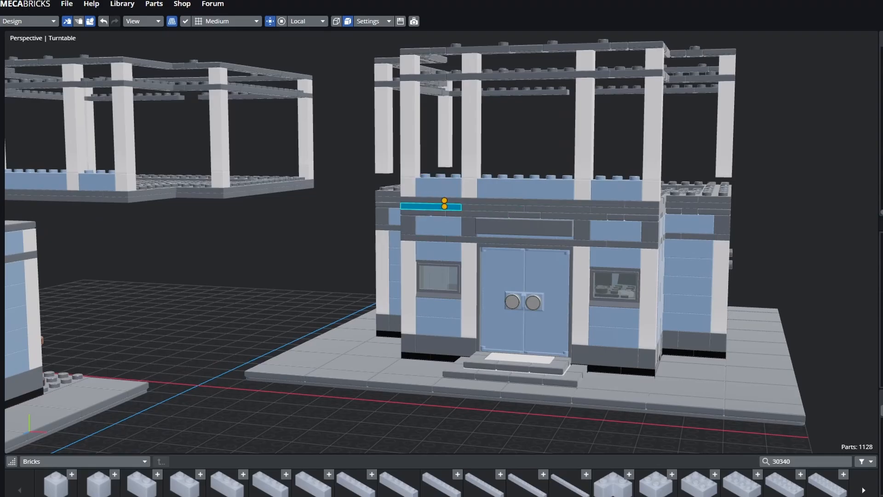
click(448, 190)
click(452, 208)
click(454, 214)
click(452, 208)
click(446, 190)
click(451, 207)
click(454, 213)
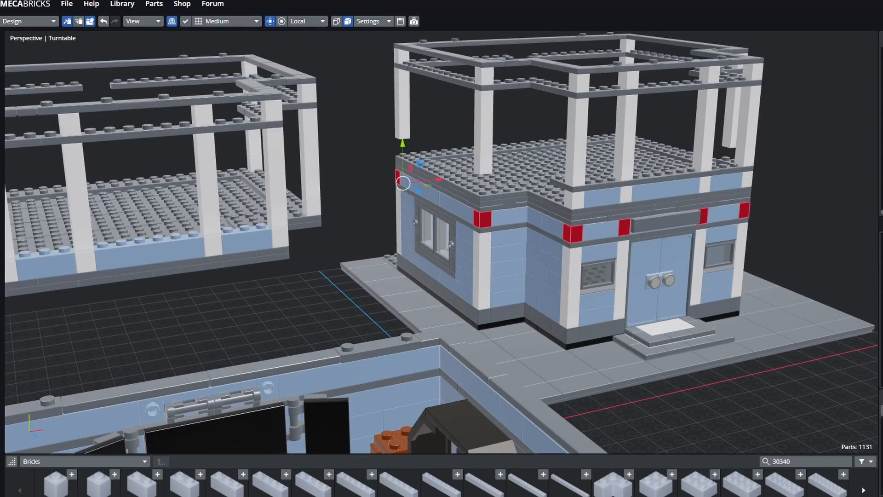
- Add the front corner bricks of the right building to the selection
middle_drag(833, 207, 789, 210)
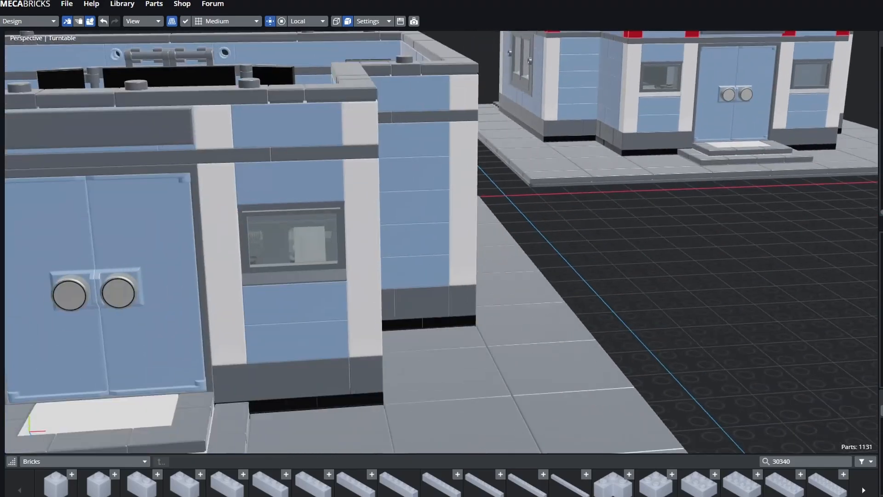
scroll(442, 249, down, 5)
middle_drag(549, 253, 462, 253)
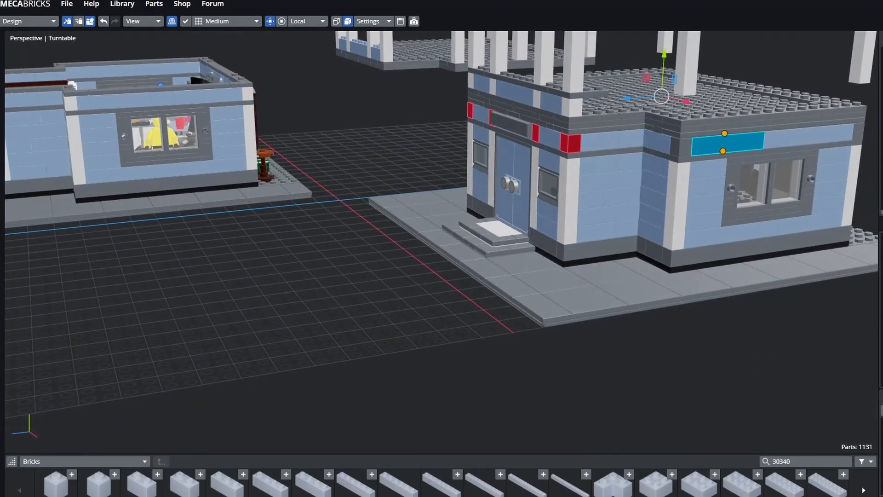
middle_drag(818, 193, 625, 214)
ctrl+click(493, 216)
ctrl+click(740, 217)
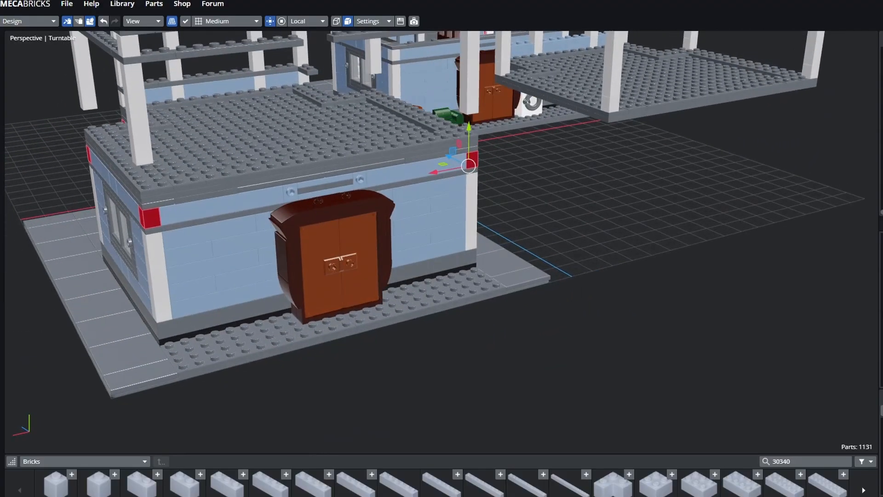
ctrl+click(473, 158)
middle_drag(473, 158, 600, 179)
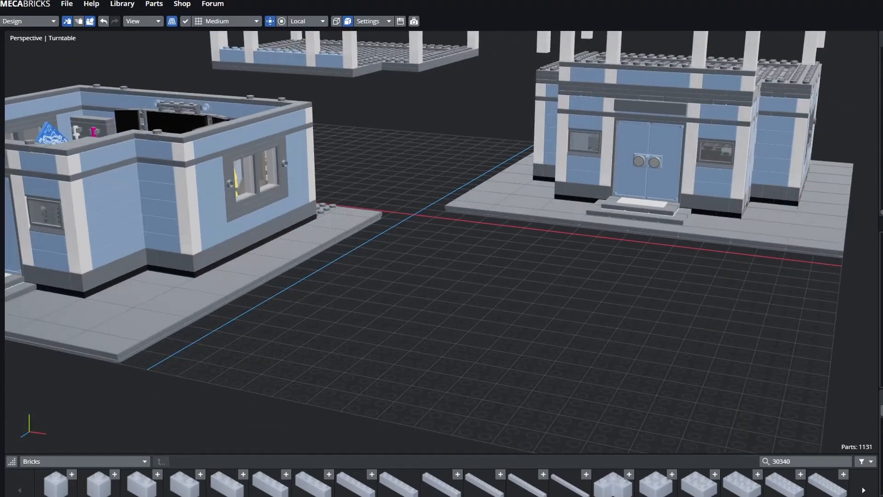
shift+middle_drag(487, 198, 389, 211)
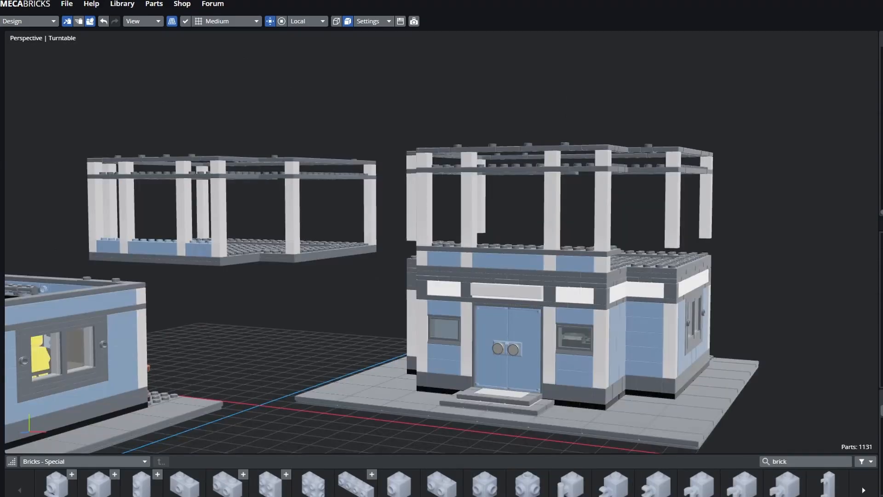
middle_drag(499, 271, 526, 267)
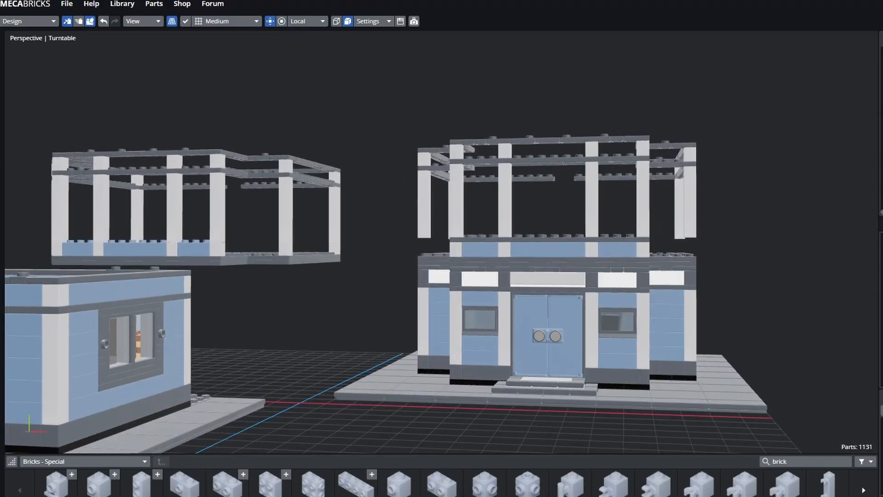
click(547, 278)
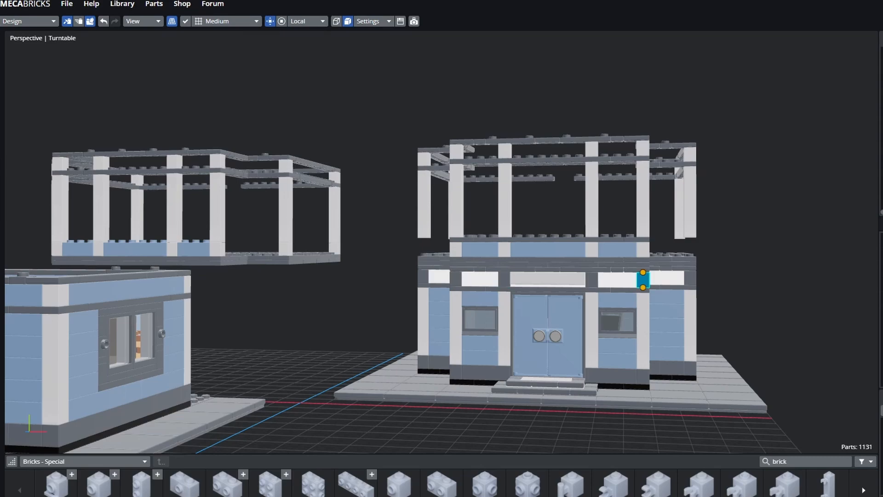
middle_drag(724, 281, 683, 286)
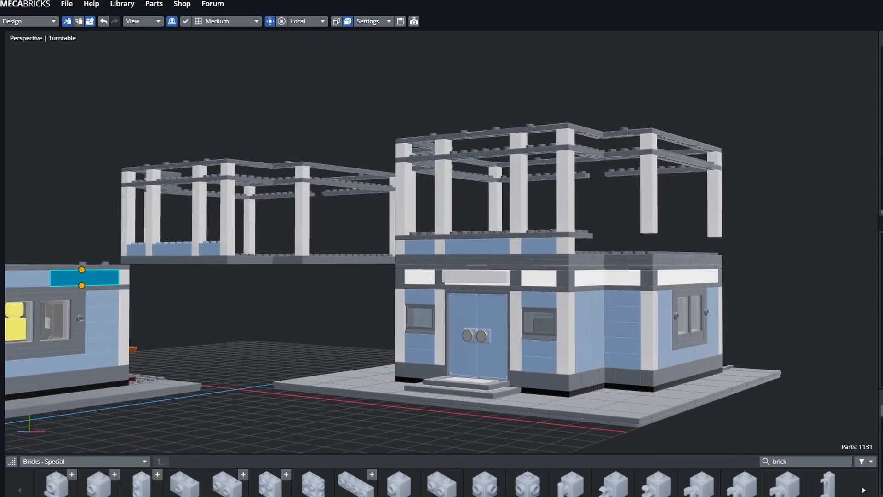
middle_drag(355, 183, 543, 151)
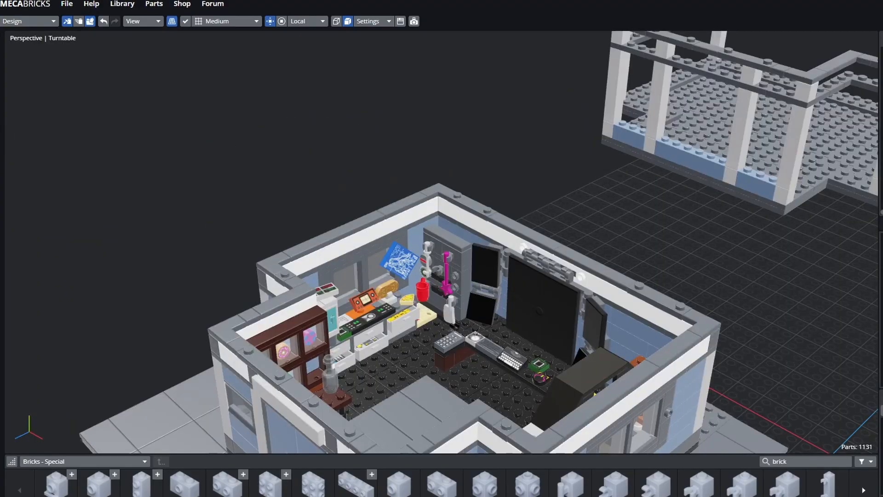
middle_drag(441, 248, 667, 214)
- Select the right-hand white piece and the back-wall bricks of the left building's band
scroll(441, 242, up, 5)
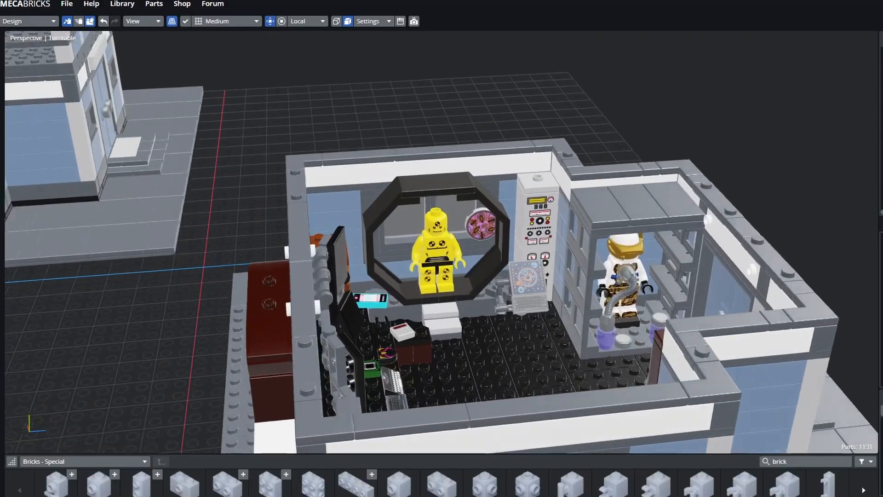
middle_drag(442, 249, 876, 248)
click(692, 198)
click(756, 258)
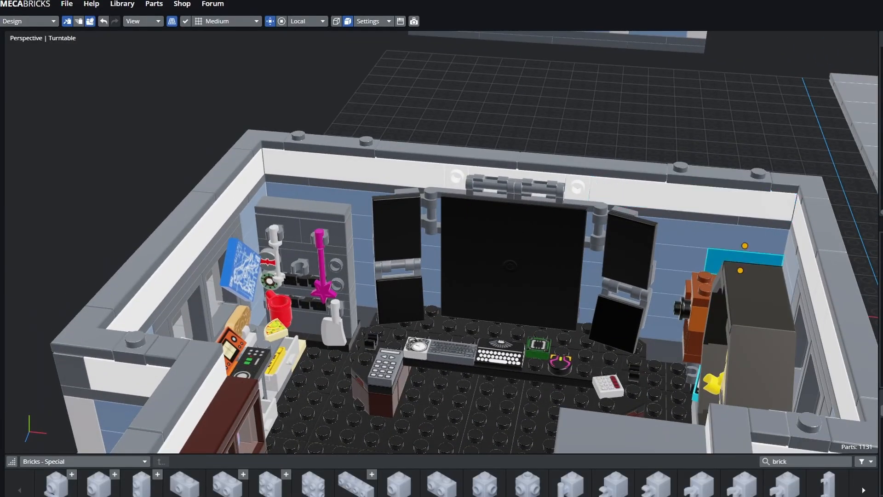
click(736, 234)
click(674, 277)
click(671, 205)
- Select the left white piece, then view both buildings together from a low angle
scroll(672, 205, down, 3)
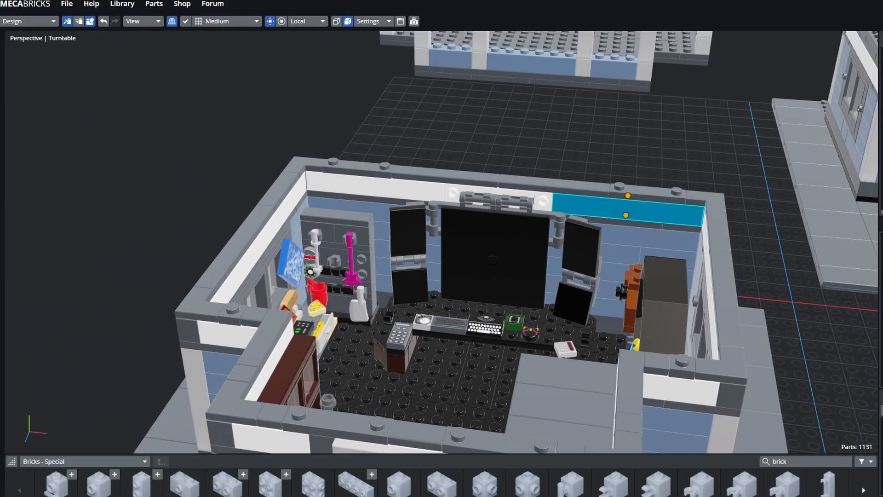
click(375, 186)
click(413, 133)
mouse_move(414, 133)
middle_down()
mouse_move(511, 125)
mouse_move(419, 113)
mouse_move(413, 128)
middle_up()
shift+middle_drag(617, 230, 307, 238)
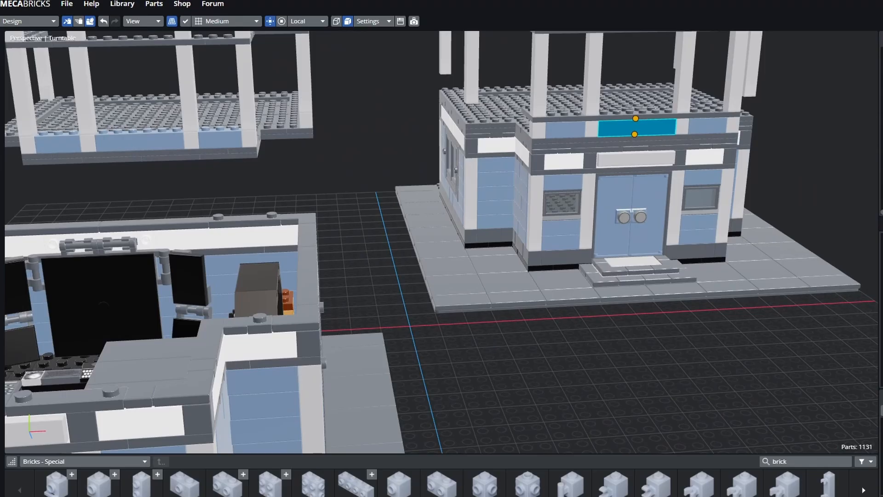
middle_drag(639, 127, 607, 366)
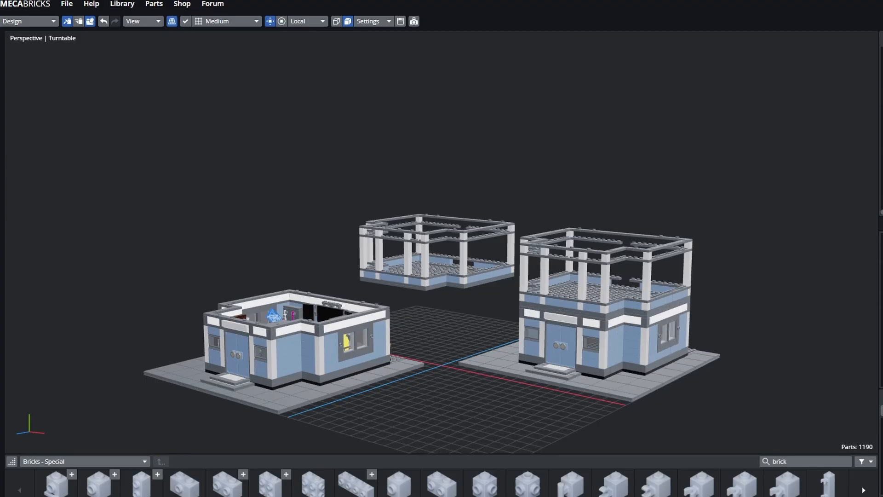
middle_drag(442, 248, 456, 236)
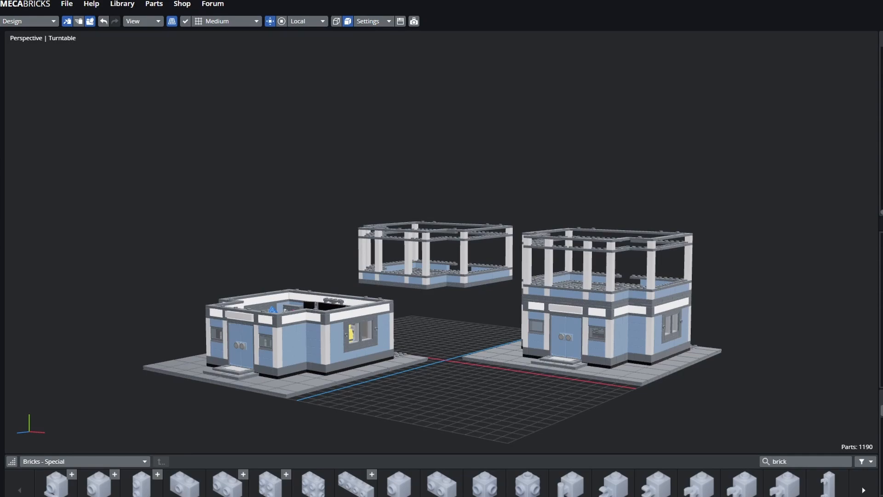
- Look down into the right building's upper floor from above its frame
middle_drag(442, 207, 409, 290)
scroll(441, 241, up, 2)
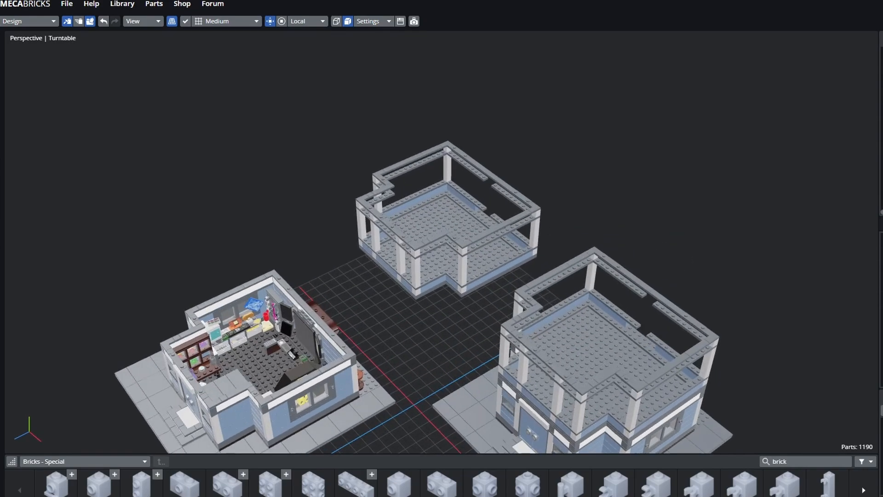
middle_drag(410, 258, 349, 234)
scroll(434, 244, up, 3)
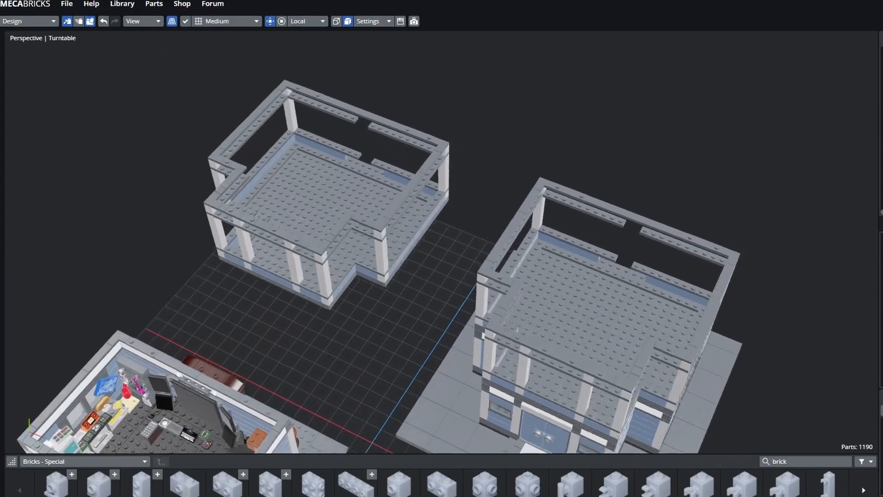
middle_drag(441, 258, 380, 241)
scroll(442, 241, up, 3)
middle_drag(441, 249, 381, 221)
click(326, 308)
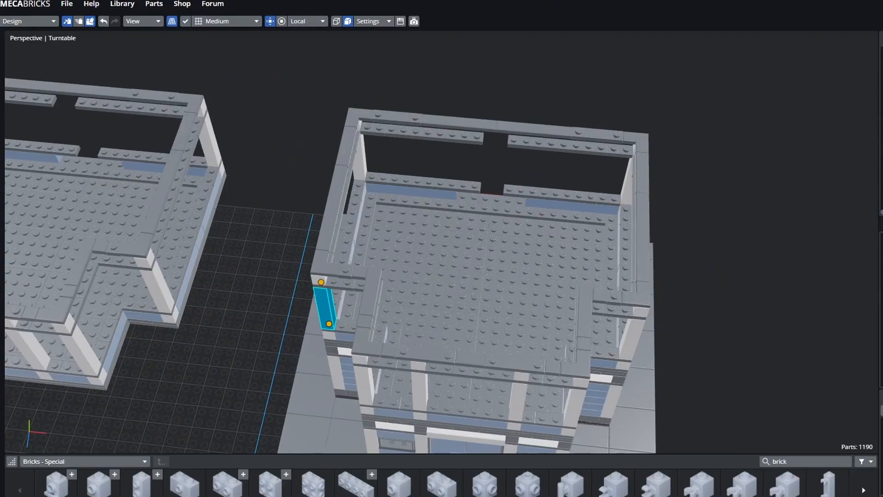
key(a)
middle_drag(441, 248, 470, 233)
- Slide the upper floor plate further right, then clear the selection
click(414, 201)
click(431, 255)
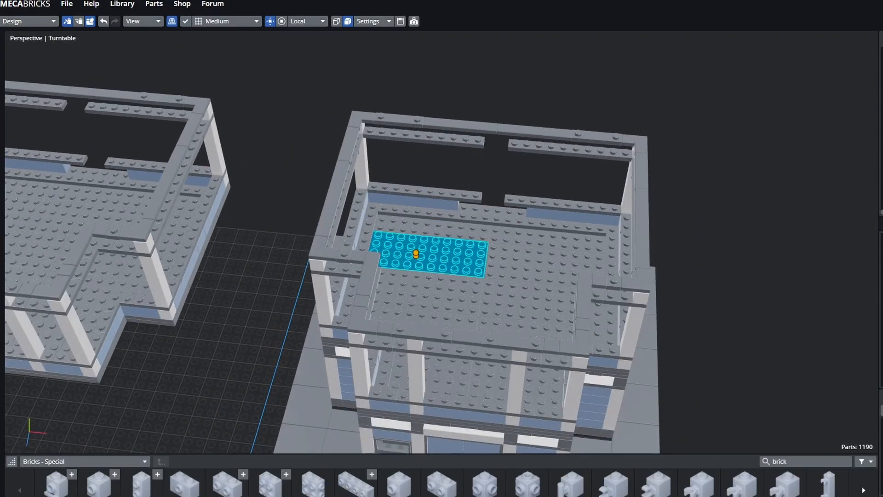
drag(416, 254, 492, 215)
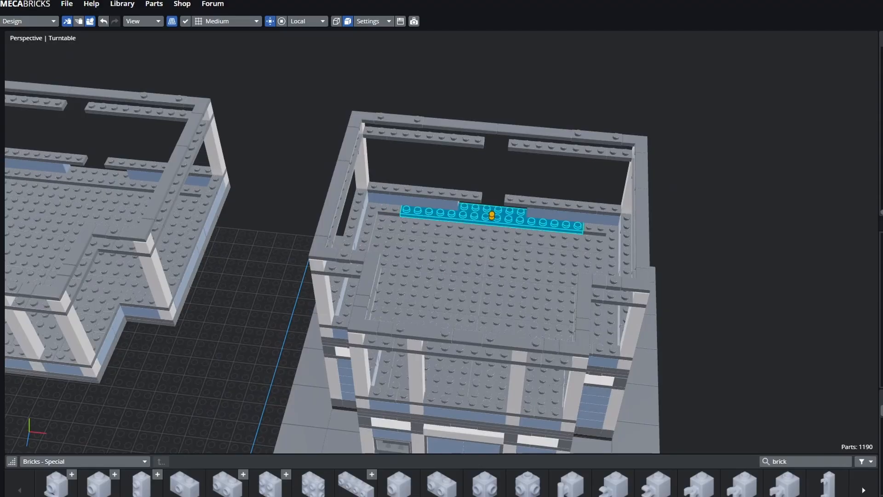
click(717, 258)
middle_drag(441, 248, 463, 218)
scroll(479, 239, up, 3)
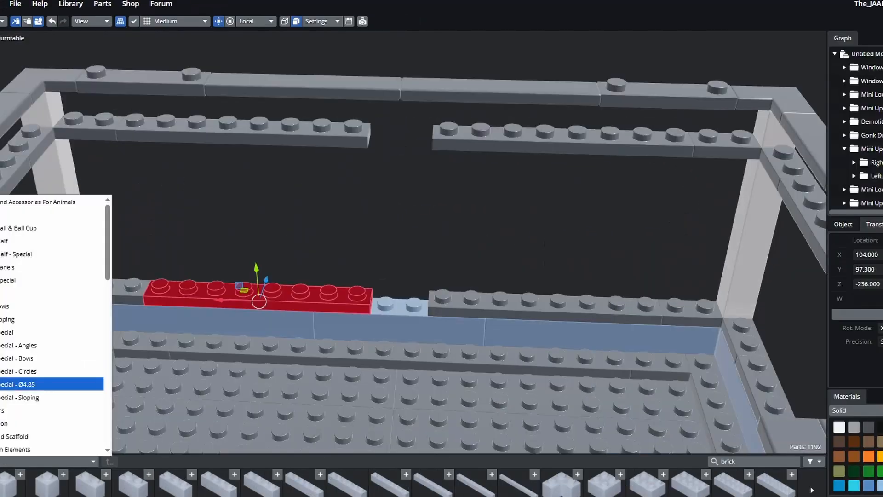
- Add a 1x2 plate from the Plates list and position it along the wall-top beam
scroll(55, 322, down, 3)
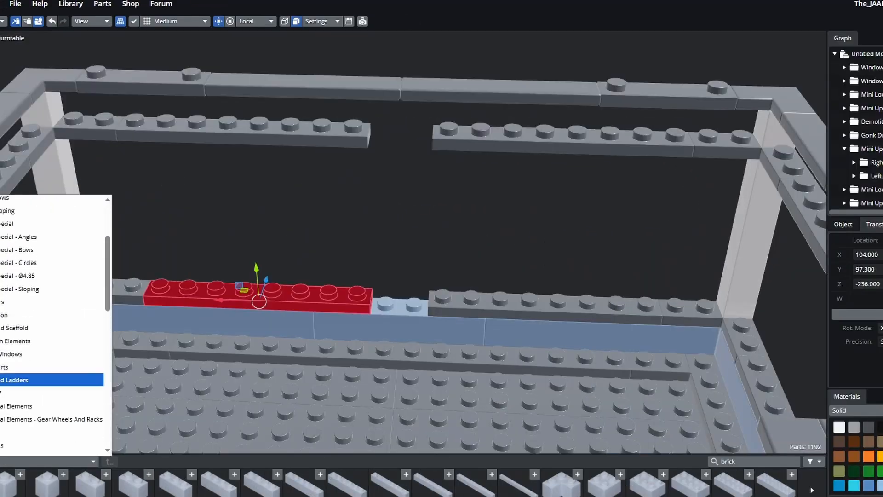
scroll(55, 322, up, 3)
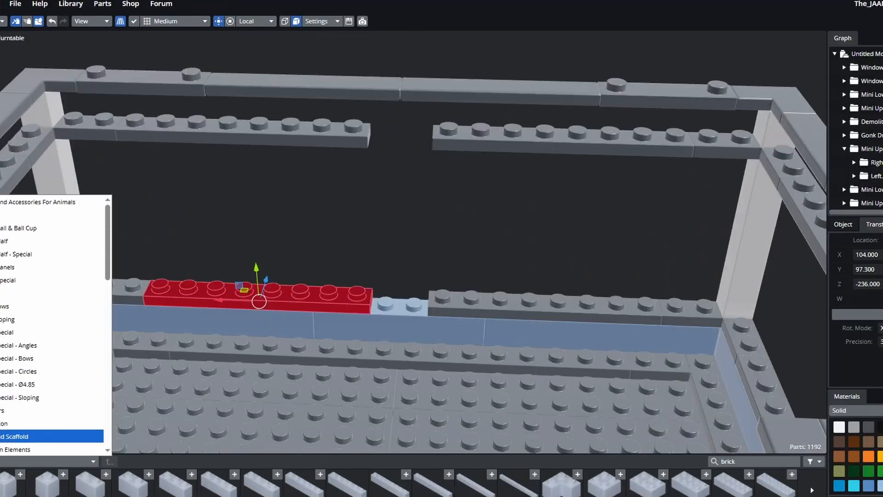
scroll(55, 322, down, 3)
scroll(55, 328, down, 6)
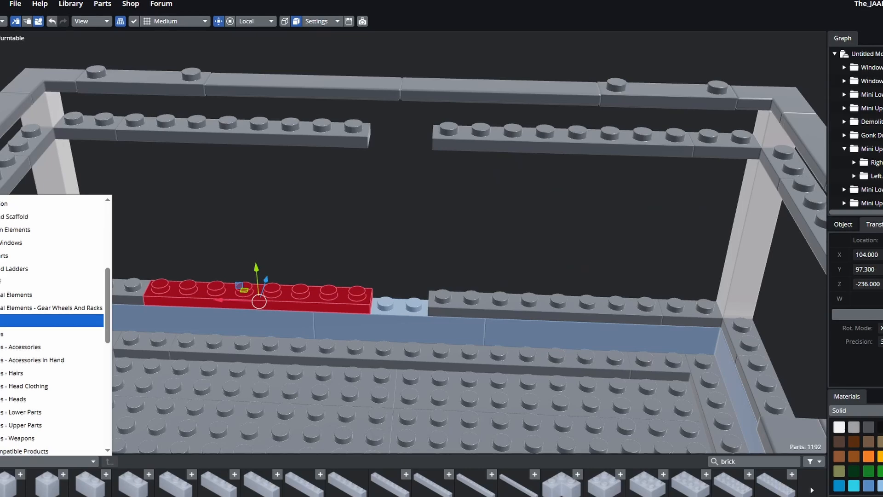
scroll(52, 322, down, 3)
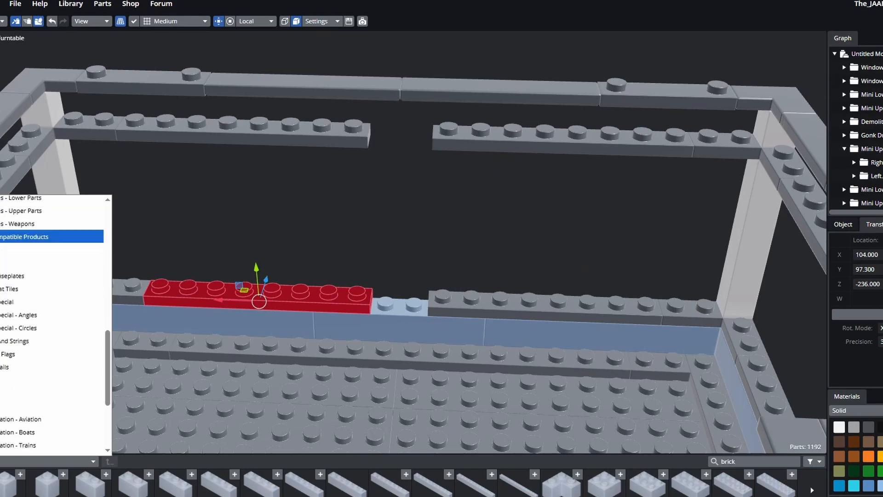
scroll(53, 350, up, 3)
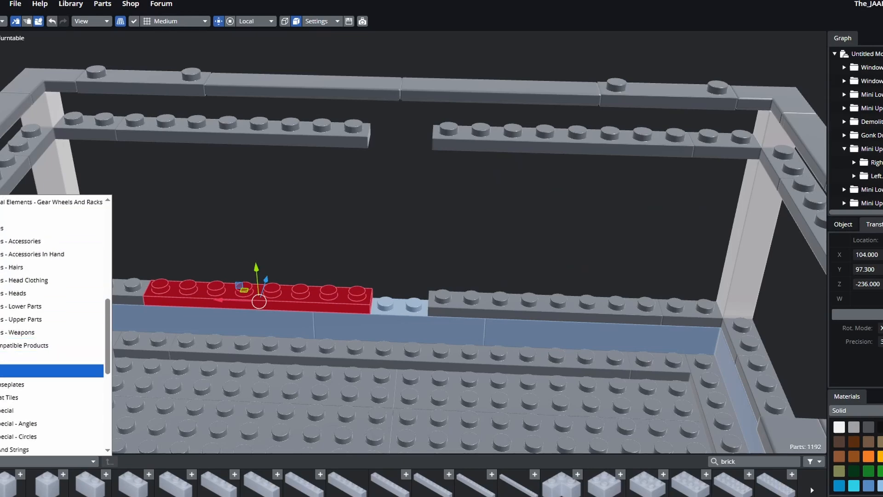
click(46, 371)
click(89, 485)
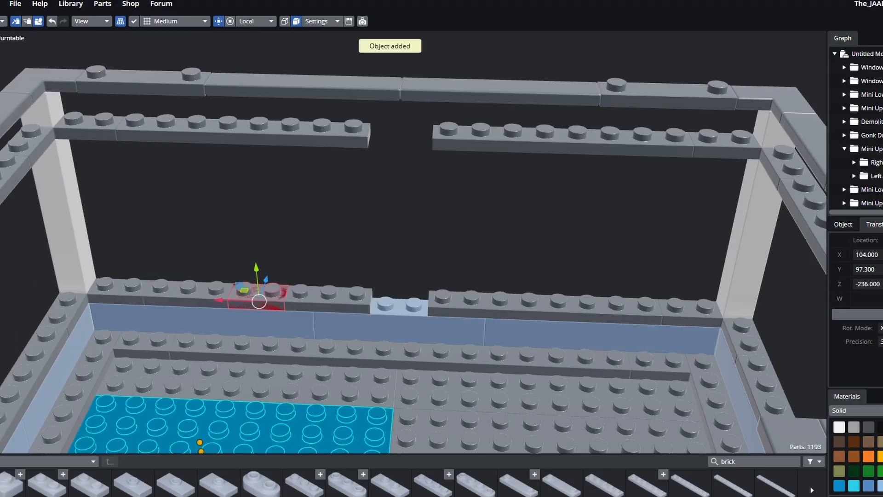
drag(221, 300, 222, 300)
drag(361, 305, 361, 305)
- Make the 1x2 plate dark grey and place a Ctrl+D copy on the upper beam
click(869, 427)
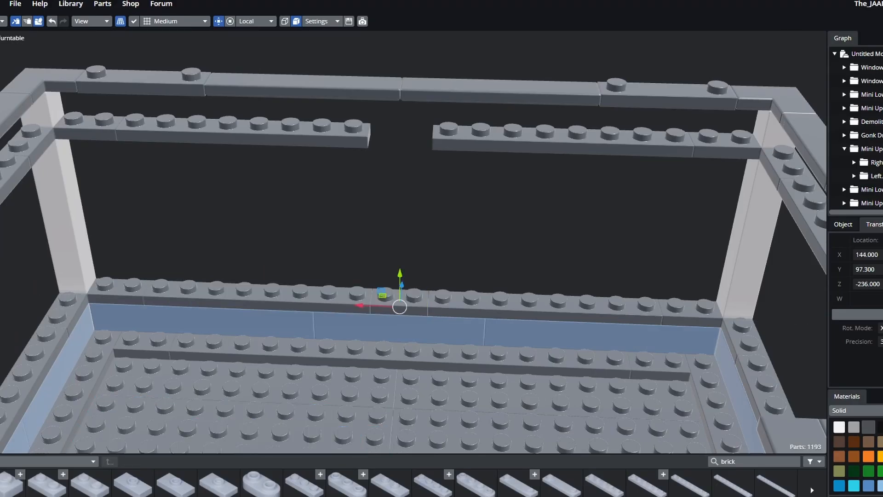
key(ctrl+d)
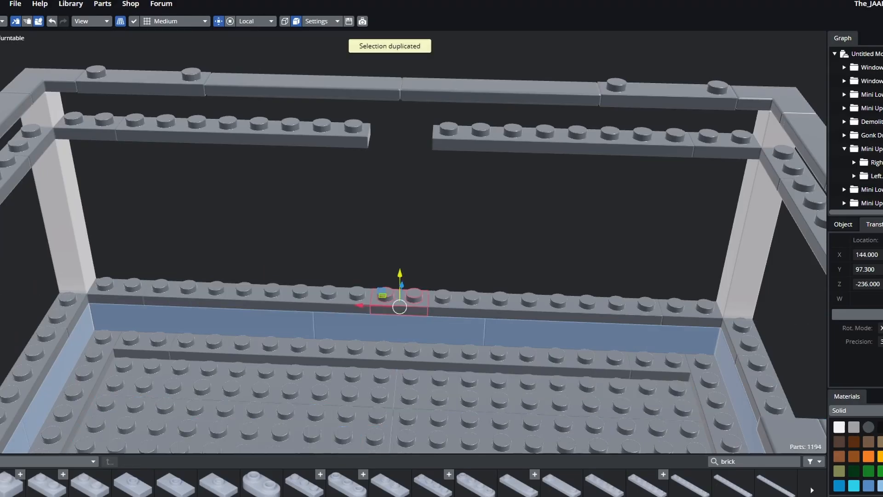
drag(400, 275, 401, 105)
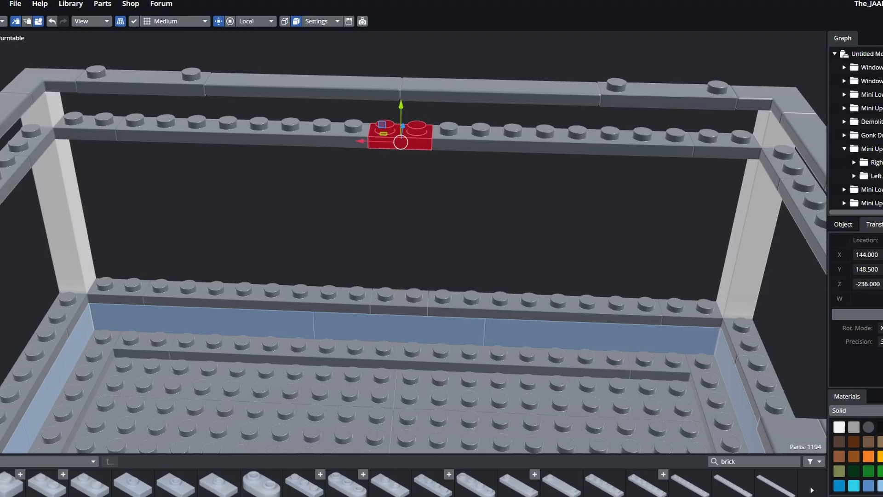
click(401, 198)
mouse_move(401, 198)
middle_down()
mouse_move(364, 198)
mouse_move(389, 202)
middle_up()
- Switch the parts list to the Bricks - Special category
click(50, 461)
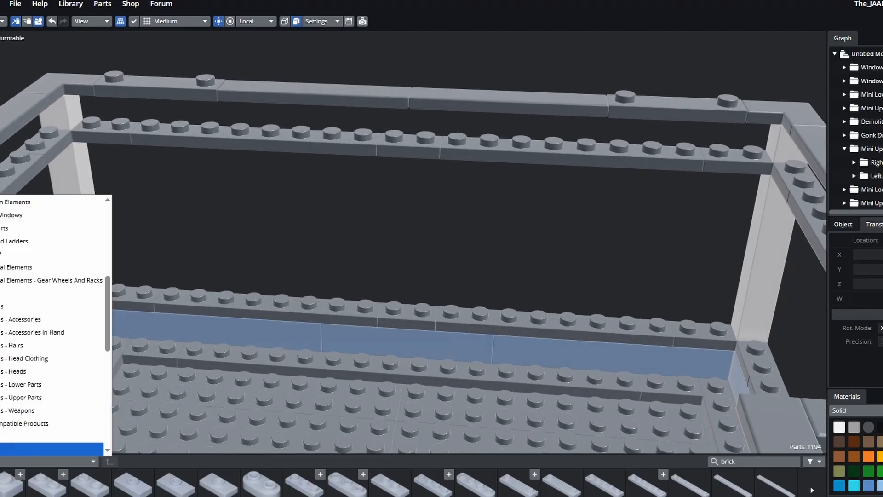
scroll(51, 398, up, 4)
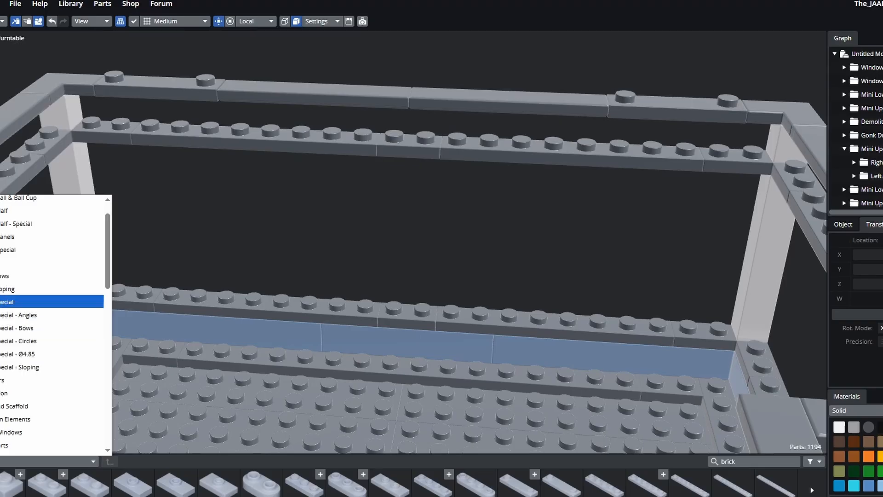
click(50, 302)
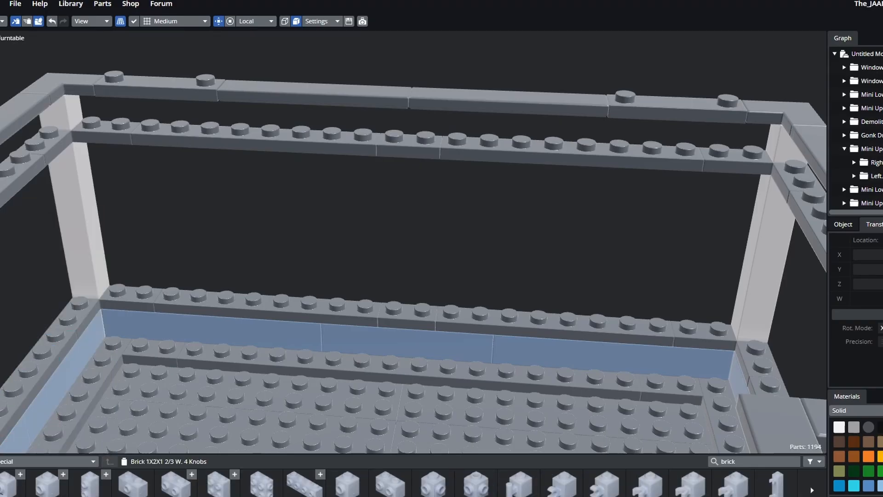
- Place a Brick 1X2X1 2/3 W. 4 Knobs on the back beam, two studs left against the pillar
click(222, 484)
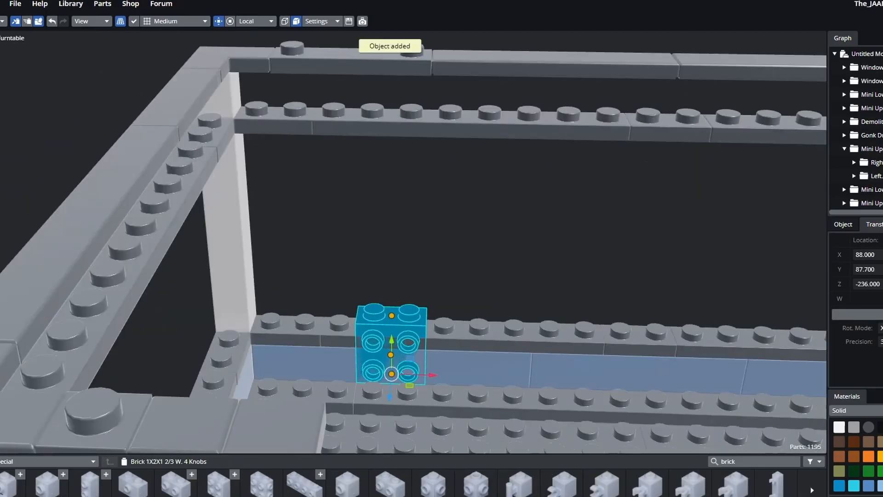
middle_drag(393, 340, 396, 322)
drag(395, 323, 396, 278)
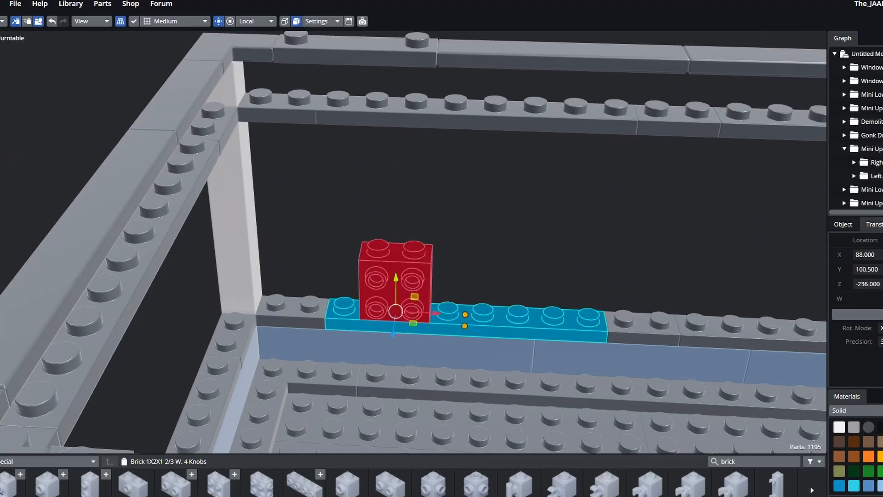
drag(430, 313, 358, 311)
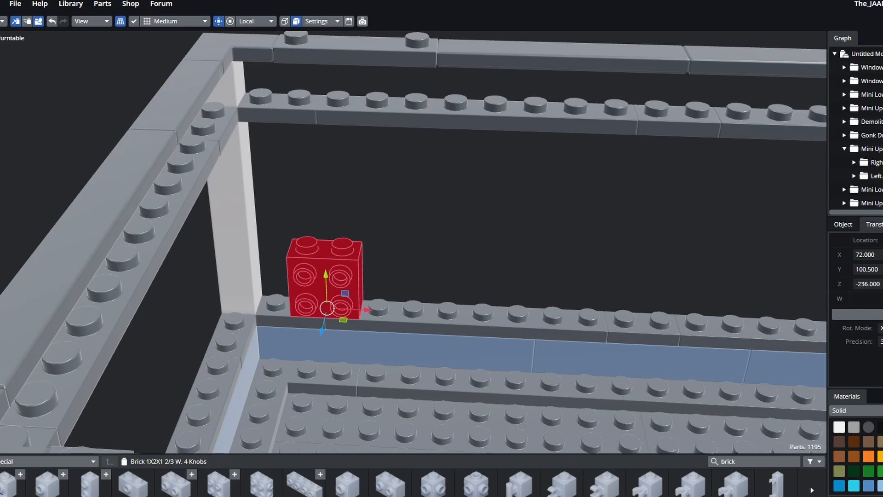
middle_drag(478, 207, 386, 200)
click(439, 290)
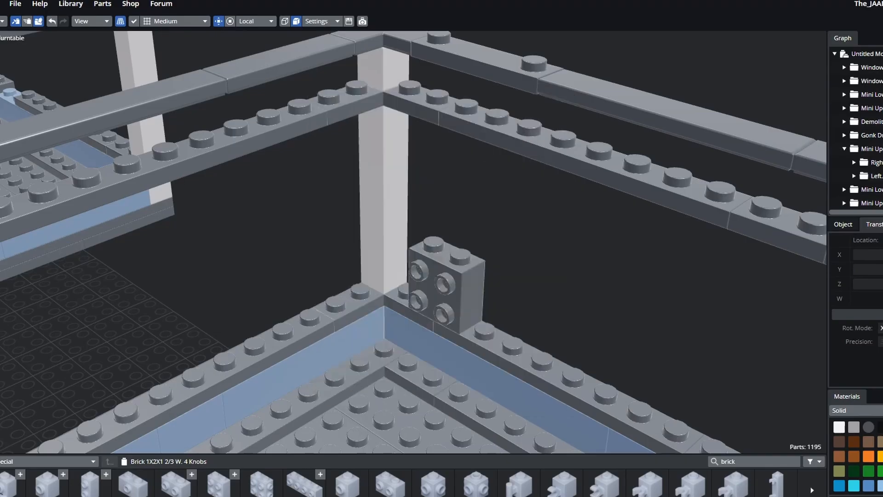
middle_drag(414, 249, 513, 246)
scroll(414, 248, down, 2)
mouse_move(414, 248)
middle_down()
mouse_move(427, 253)
mouse_move(398, 263)
mouse_move(400, 250)
middle_up()
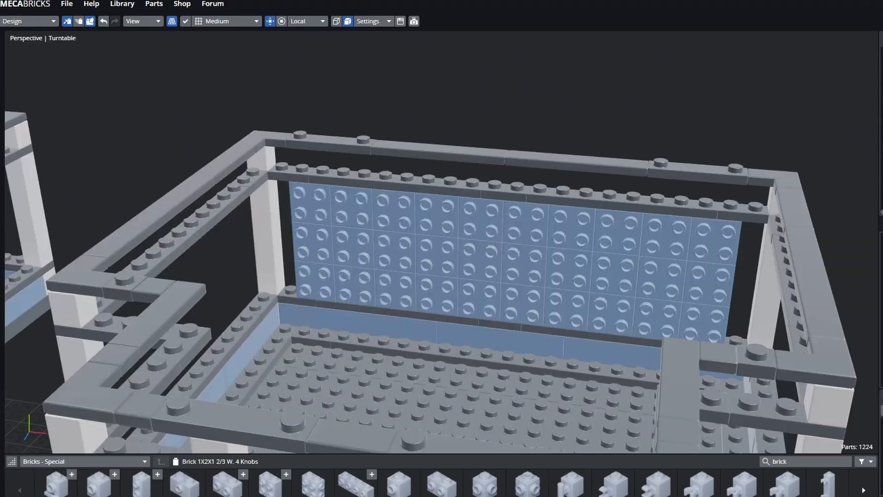
- Duplicate the left white pillar twice, placing the copies along the back wall and at its right end
mouse_move(442, 248)
middle_down()
mouse_move(524, 239)
mouse_move(409, 253)
mouse_move(469, 251)
mouse_move(453, 251)
middle_up()
click(430, 146)
click(254, 230)
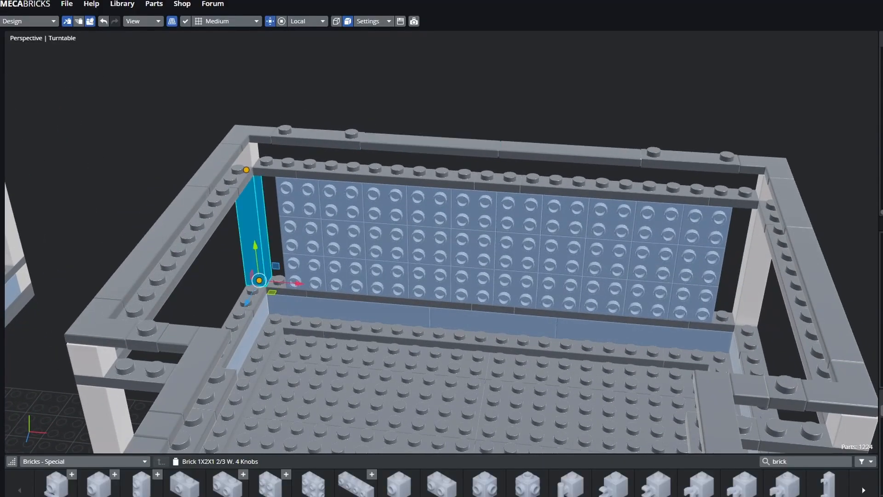
key(ctrl+d)
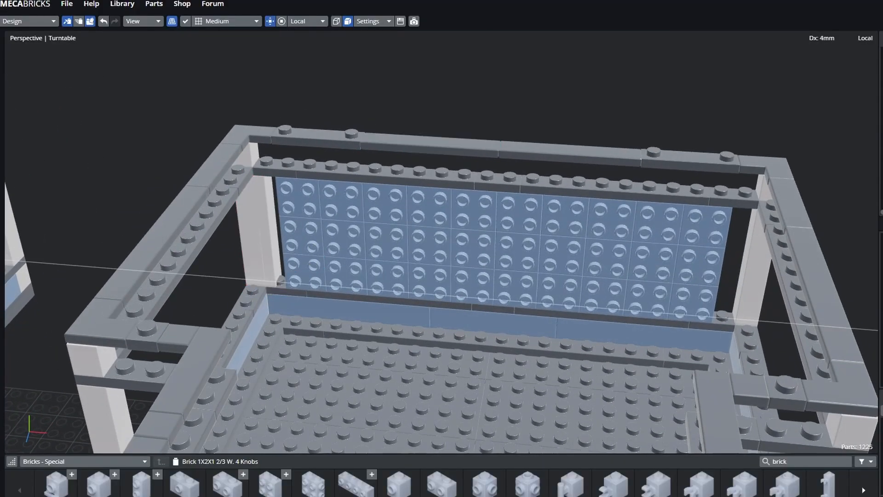
drag(317, 285, 360, 289)
key(ctrl+d)
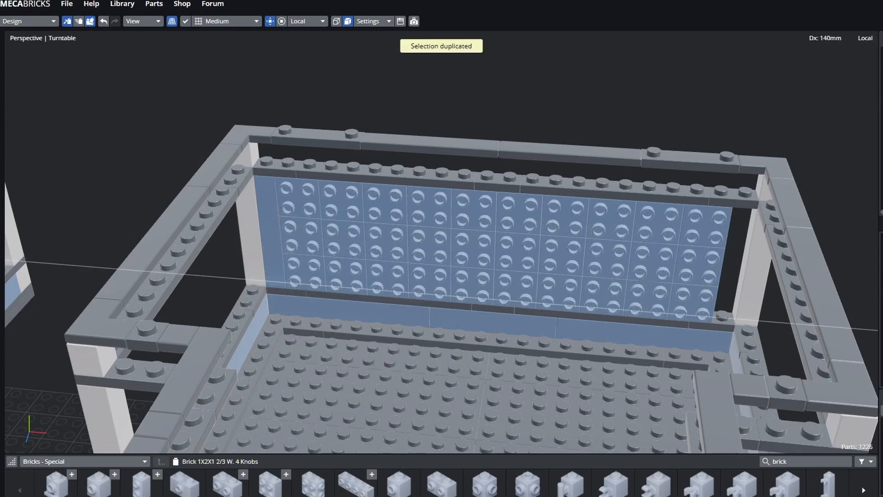
drag(757, 321, 767, 322)
key(Escape)
- Duplicate the floor plate into a row of copies spaced 24 mm apart across the floor
middle_drag(460, 285, 478, 308)
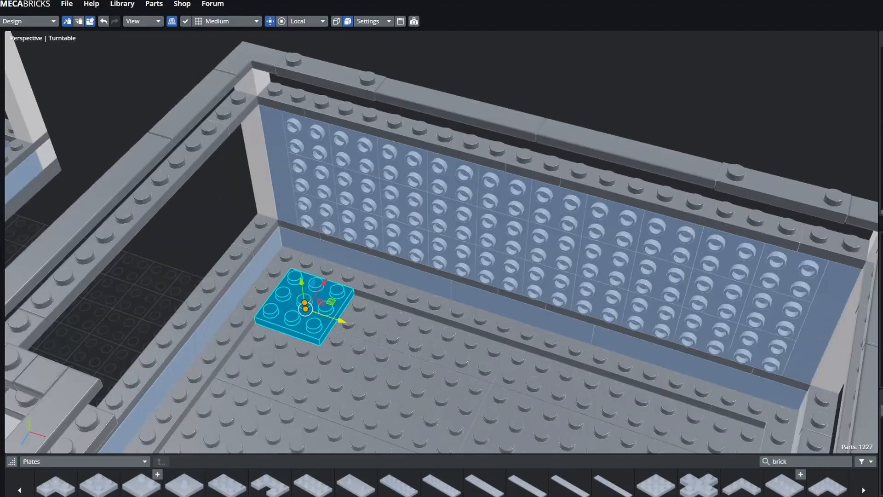
key(ctrl+d)
drag(340, 320, 406, 344)
middle_drag(405, 344, 455, 322)
key(ctrl+d)
drag(397, 364, 629, 386)
key(ctrl+d)
key(ctrl+d)
key(ctrl+d)
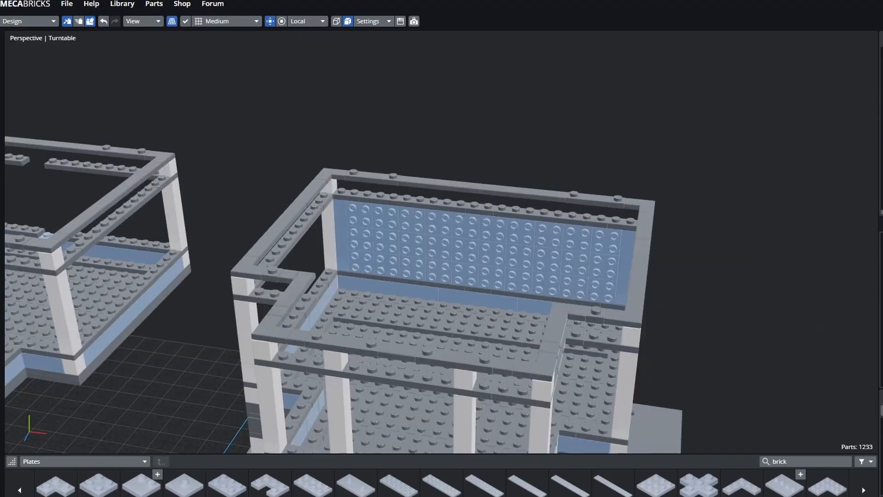
- From the right side, check the top-rim plate and the clear 2x2 plates on the back wall
middle_drag(496, 230, 621, 235)
click(667, 224)
scroll(441, 242, up, 3)
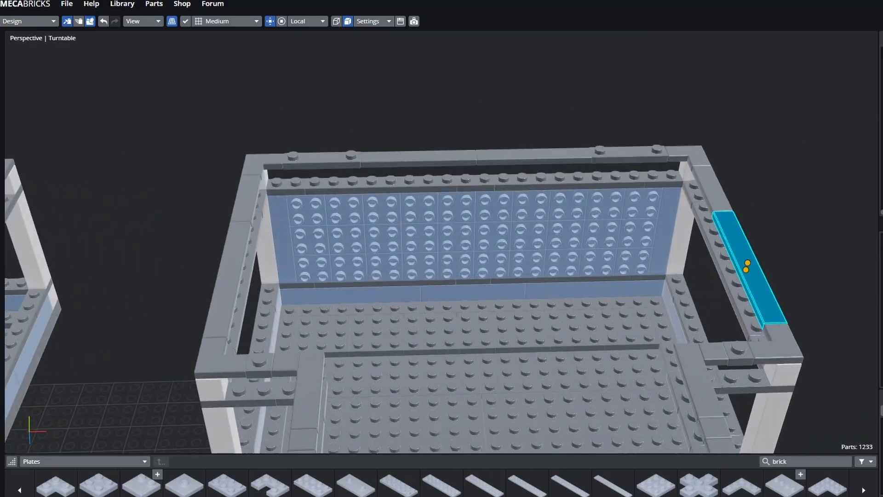
click(597, 105)
middle_drag(598, 184, 539, 171)
click(675, 236)
click(633, 231)
click(400, 238)
click(589, 262)
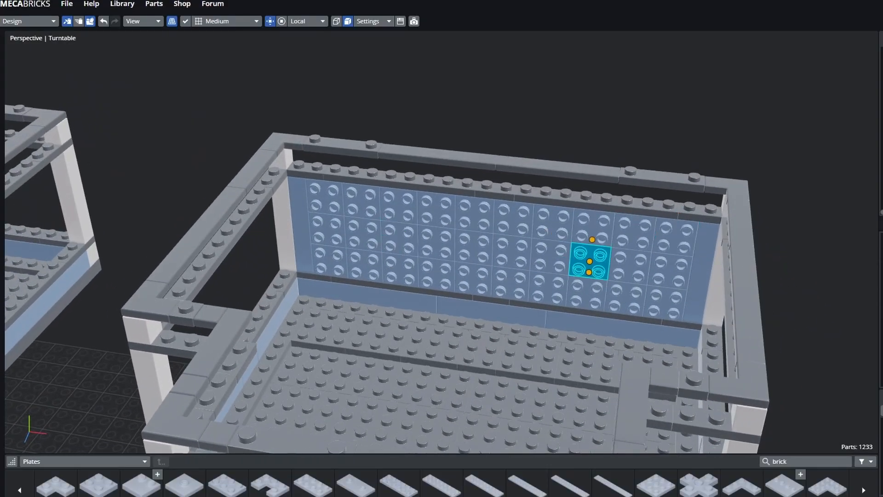
click(593, 228)
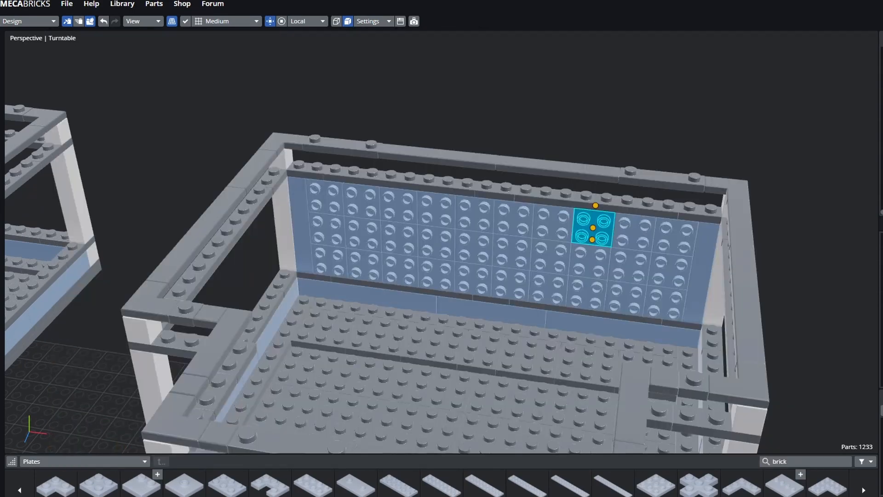
- Lower the view to near eye level and check the plate atop the back wall
mouse_move(598, 106)
mouse_down()
mouse_move(639, 120)
mouse_move(584, 110)
mouse_up()
right_drag(584, 110, 583, 76)
drag(643, 115, 642, 76)
click(627, 216)
scroll(627, 216, down, 5)
drag(667, 152, 688, 176)
click(568, 170)
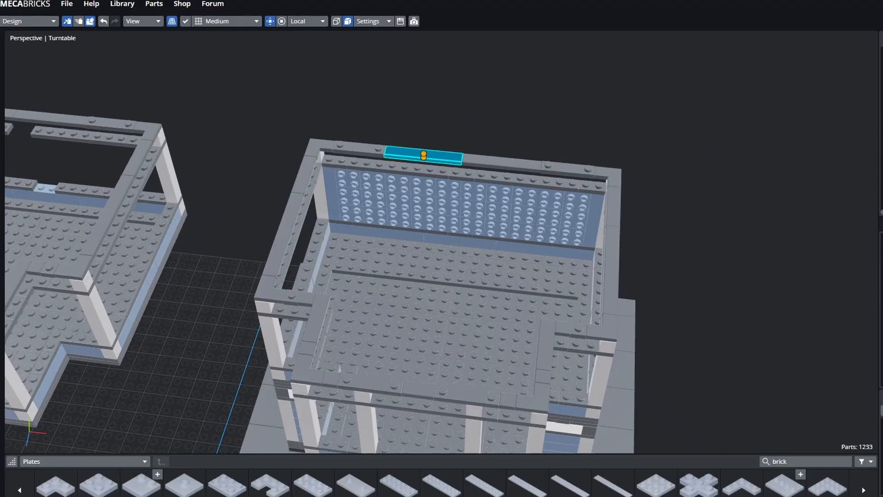
mouse_move(667, 184)
mouse_down()
mouse_move(667, 159)
mouse_move(667, 167)
mouse_up()
scroll(395, 193, up, 5)
- Check the inner floor plates, the left floor plates and the back-wall bricks along the base
click(378, 136)
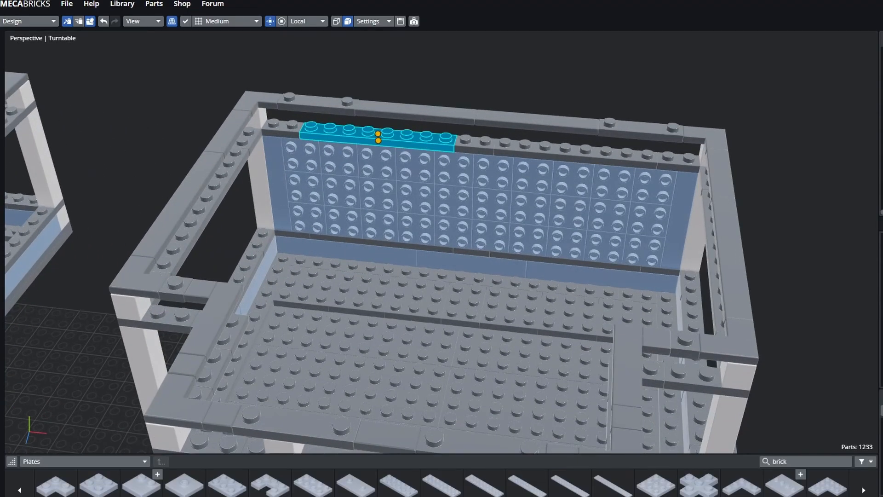
click(348, 251)
click(602, 277)
click(252, 326)
click(417, 300)
click(470, 278)
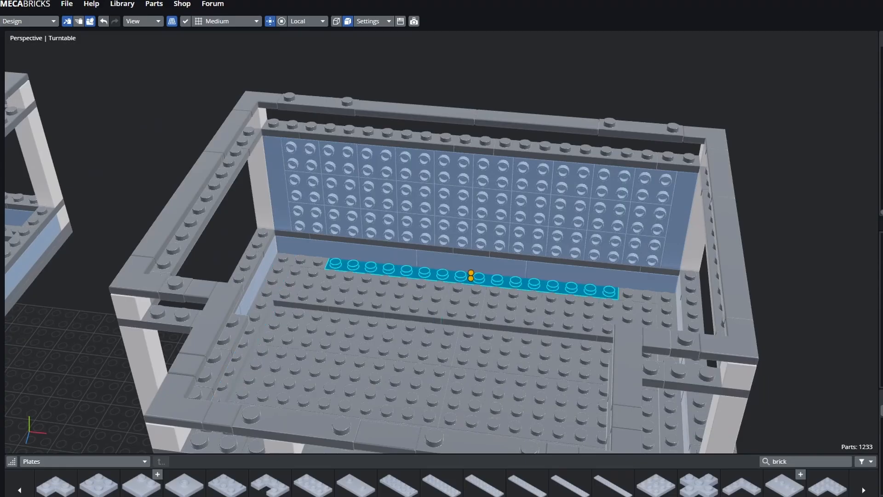
click(471, 264)
click(348, 251)
click(308, 289)
click(464, 304)
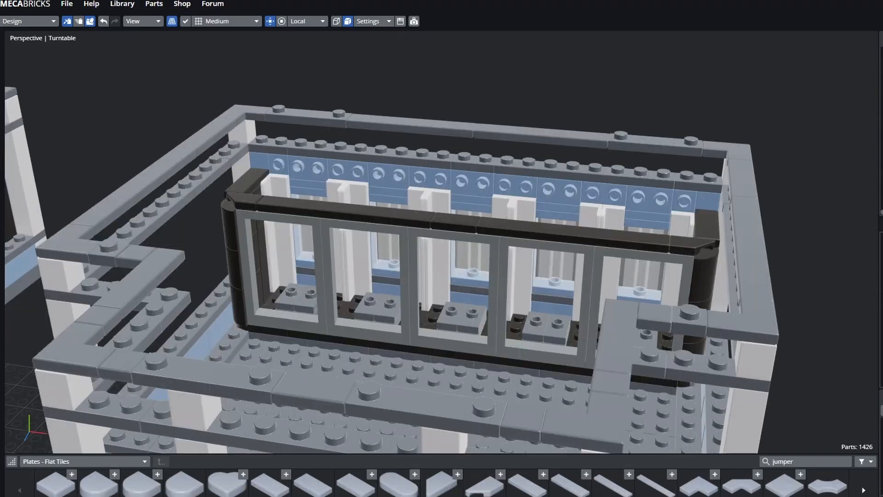
- Check the 8-stud plate, blue bricks and top-rail tile on the back wall
mouse_move(414, 220)
middle_down()
mouse_move(416, 170)
mouse_move(409, 230)
middle_up()
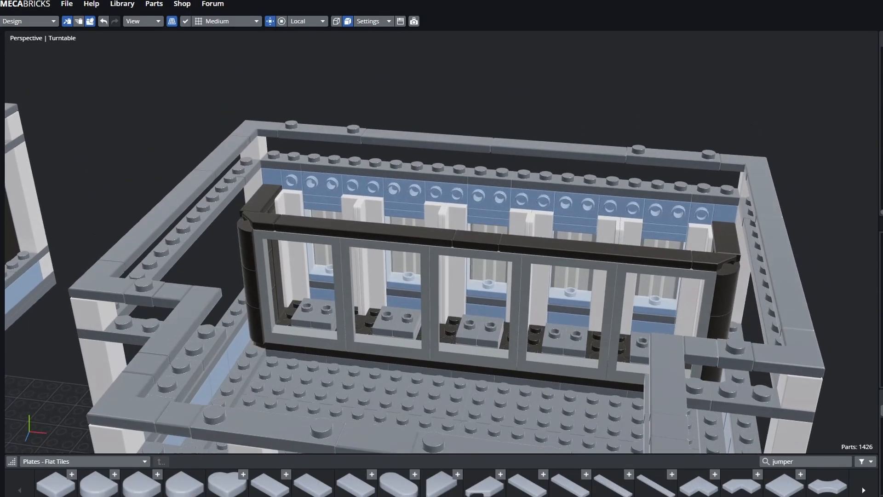
click(385, 171)
click(292, 186)
click(292, 186)
click(559, 149)
click(446, 192)
click(559, 149)
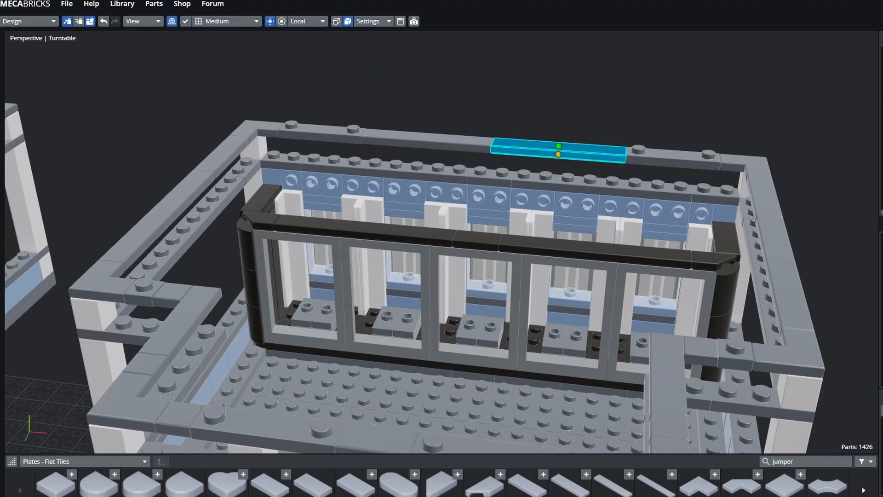
click(559, 149)
- From the building's front, check a corner brick, a rear plate and the left window pane
middle_drag(441, 230, 258, 230)
shift+middle_drag(336, 207, 551, 301)
click(539, 236)
middle_drag(416, 173, 574, 198)
scroll(442, 230, up, 4)
mouse_move(442, 198)
shift+middle_down()
mouse_move(449, 230)
mouse_move(426, 198)
shift+middle_up()
click(418, 190)
click(397, 245)
click(362, 267)
mouse_move(389, 271)
middle_down()
mouse_move(391, 234)
mouse_move(389, 279)
middle_up()
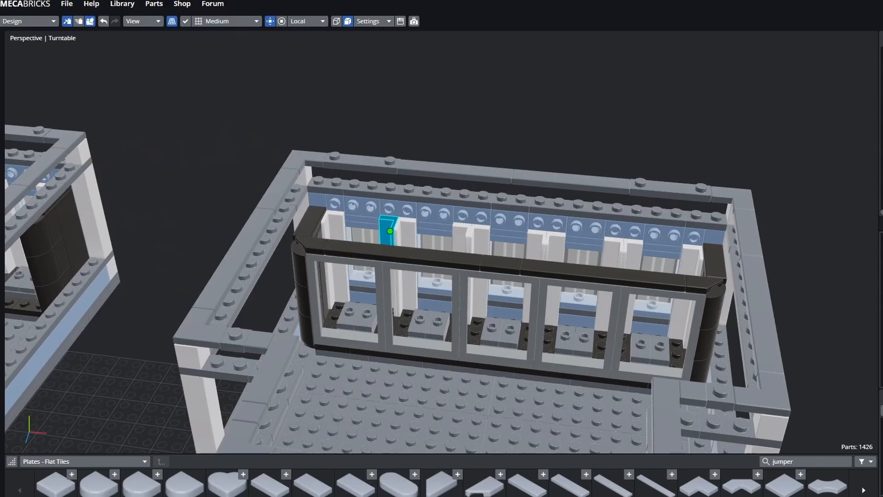
- Orbit and zoom in to inspect the five-window display case from a low angle
middle_drag(462, 237, 457, 283)
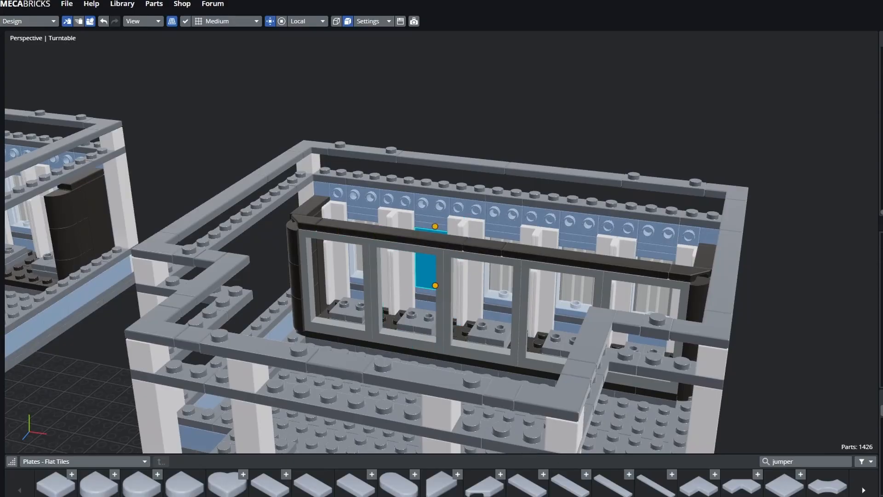
middle_drag(402, 294, 406, 318)
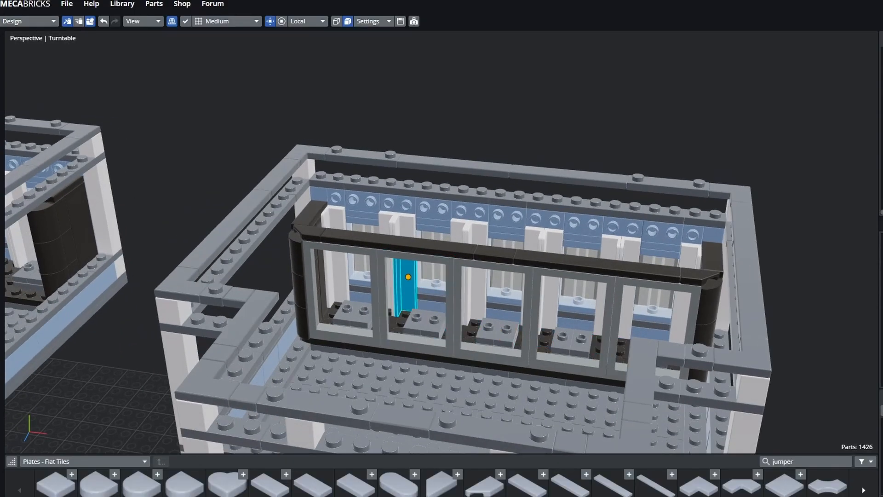
middle_drag(432, 298, 478, 299)
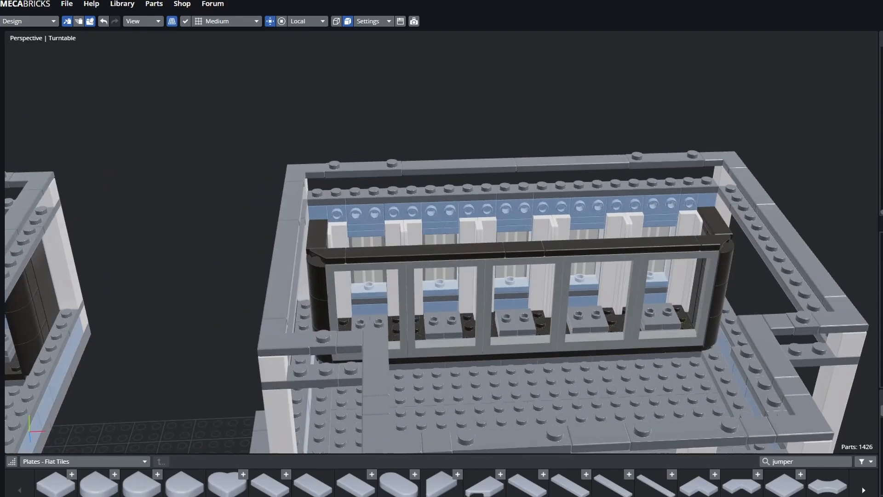
right_drag(499, 318, 455, 323)
scroll(456, 325, up, 3)
middle_drag(448, 322, 421, 317)
scroll(421, 317, up, 3)
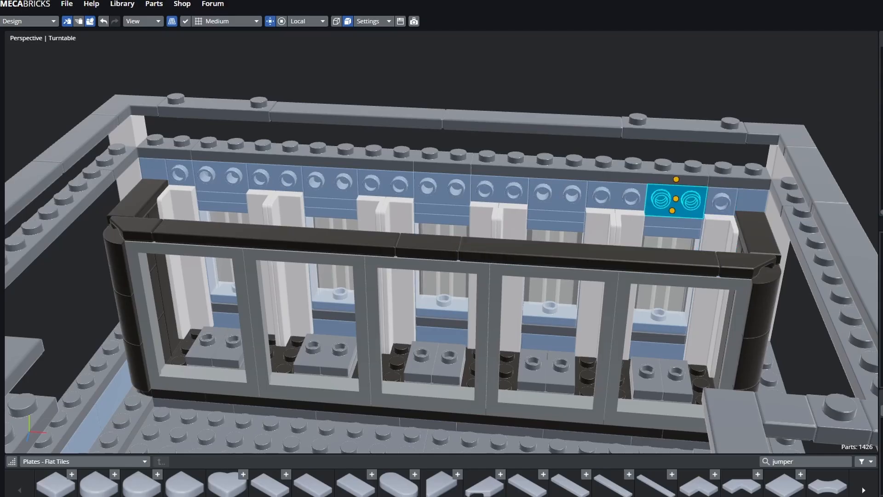
middle_drag(444, 306, 523, 175)
scroll(442, 276, up, 6)
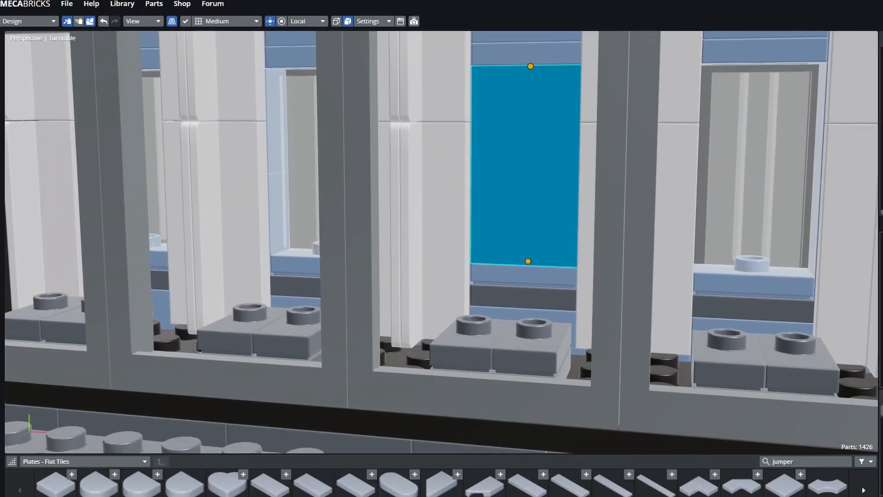
- Slide the long tile forward to the front edge of the black roof
scroll(474, 343, down, 5)
scroll(474, 343, up, 6)
scroll(474, 343, down, 6)
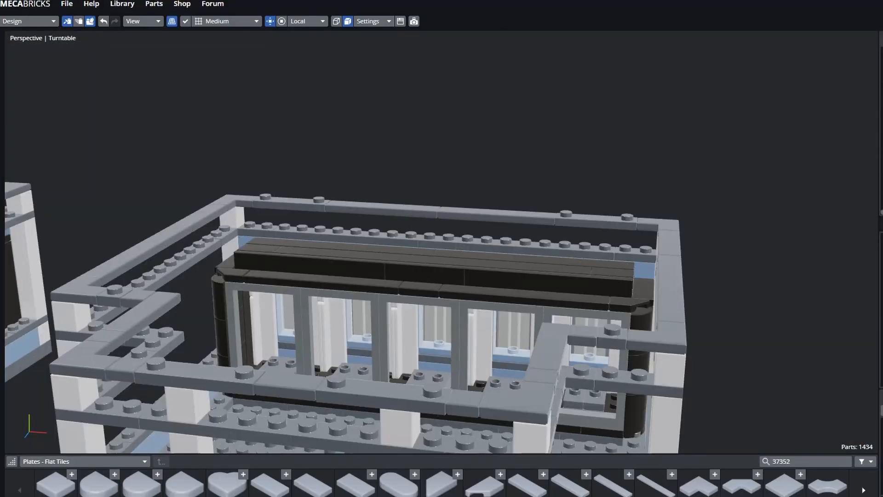
middle_drag(474, 258, 475, 303)
scroll(476, 304, up, 3)
drag(319, 283, 277, 319)
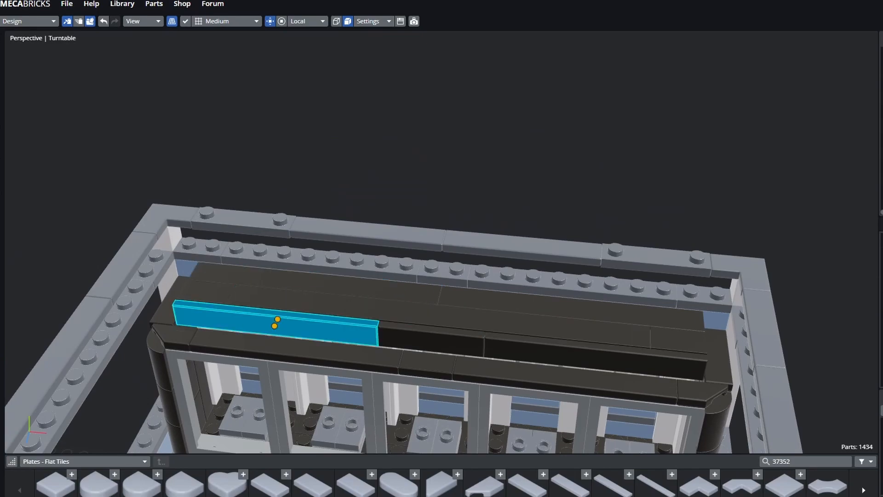
- Check the front-right and back-right roof tiles and the long roof tile
click(594, 357)
click(569, 308)
click(569, 308)
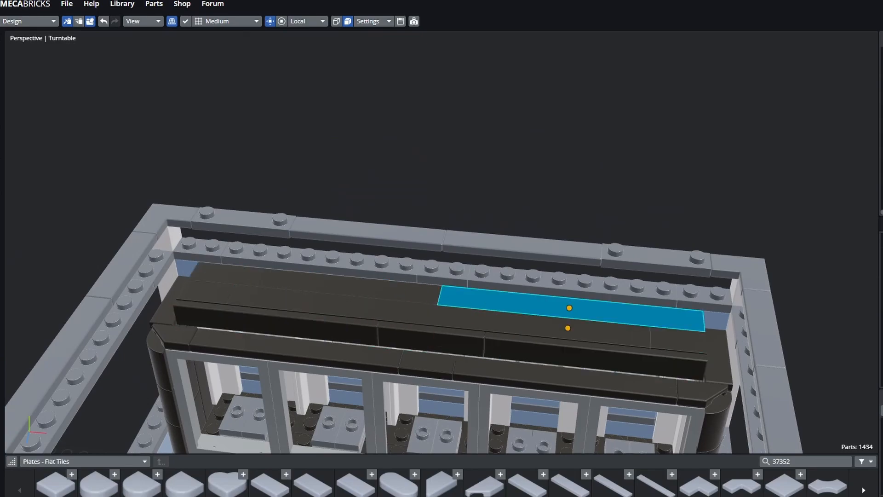
click(570, 309)
middle_drag(570, 308, 436, 267)
click(306, 276)
click(306, 276)
scroll(441, 243, down, 1)
scroll(442, 242, up, 3)
- Check the wall tile, brown roof tile, gap strip, and narrow and long left roof tiles
click(529, 108)
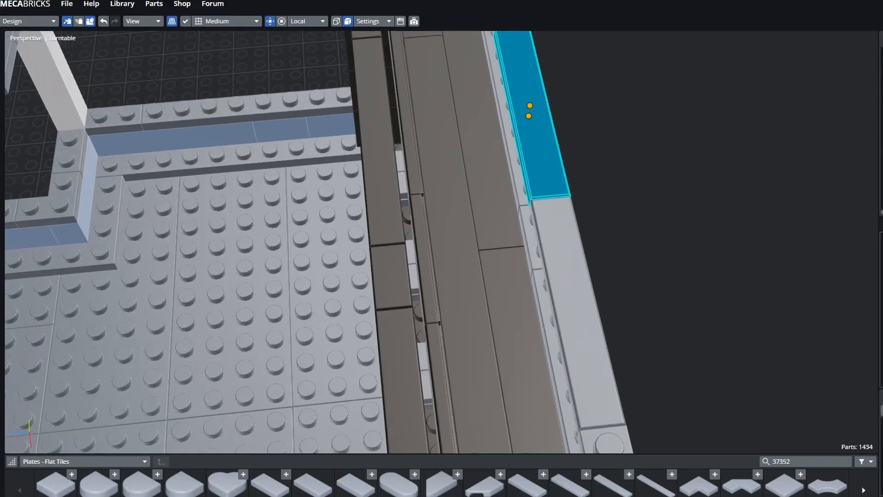
click(379, 138)
click(418, 318)
click(424, 258)
click(384, 203)
click(424, 257)
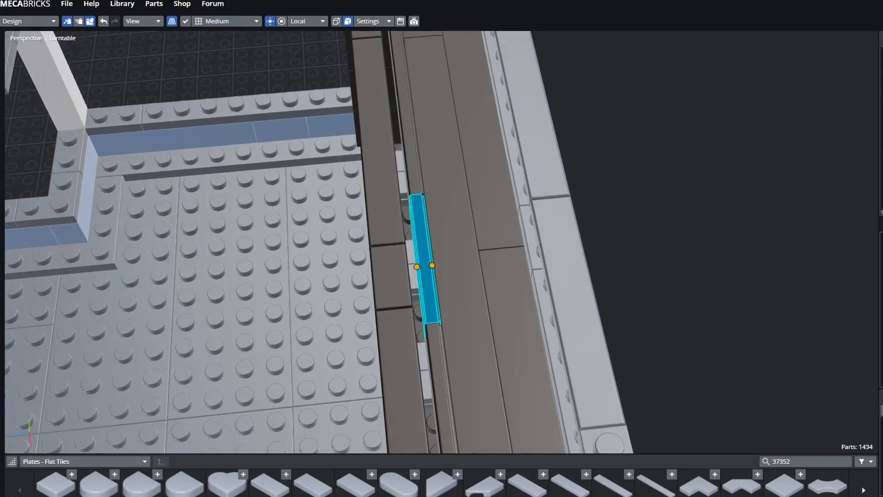
middle_drag(424, 258, 563, 223)
- From a low side view, check the front tiles and left corner pieces of the display case
click(322, 259)
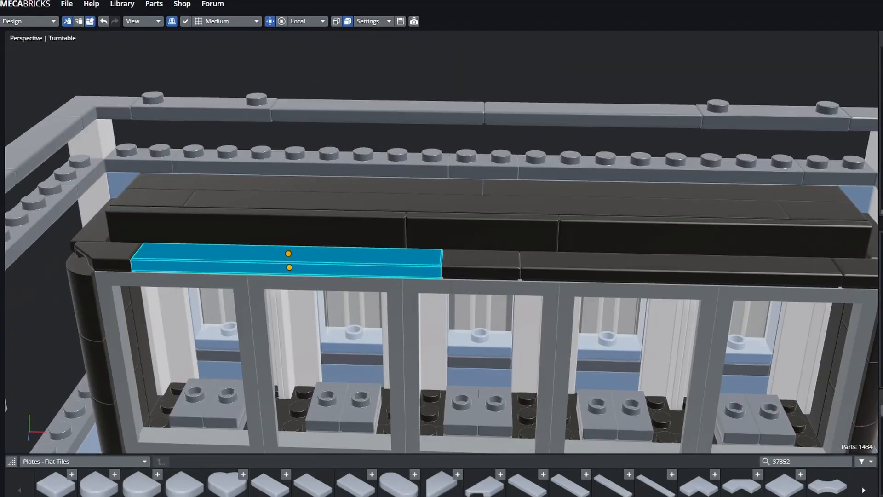
click(258, 230)
click(110, 252)
click(95, 227)
click(110, 253)
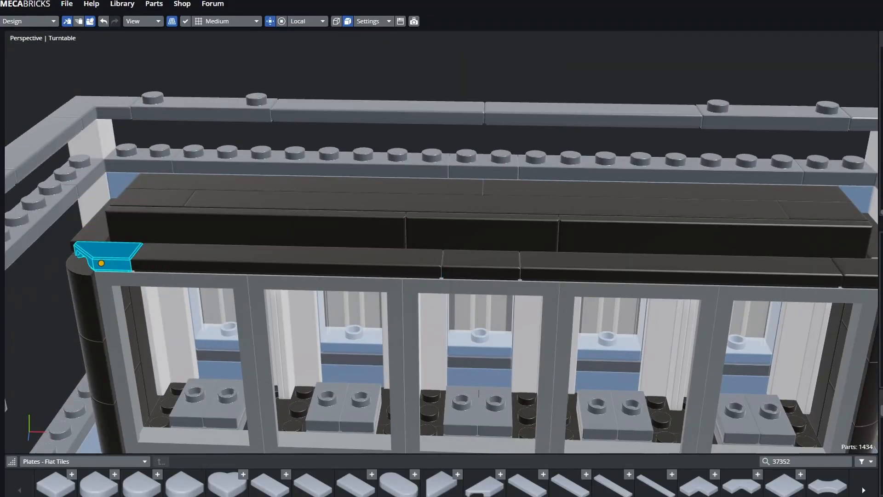
click(94, 227)
click(110, 253)
click(276, 259)
click(481, 262)
click(644, 267)
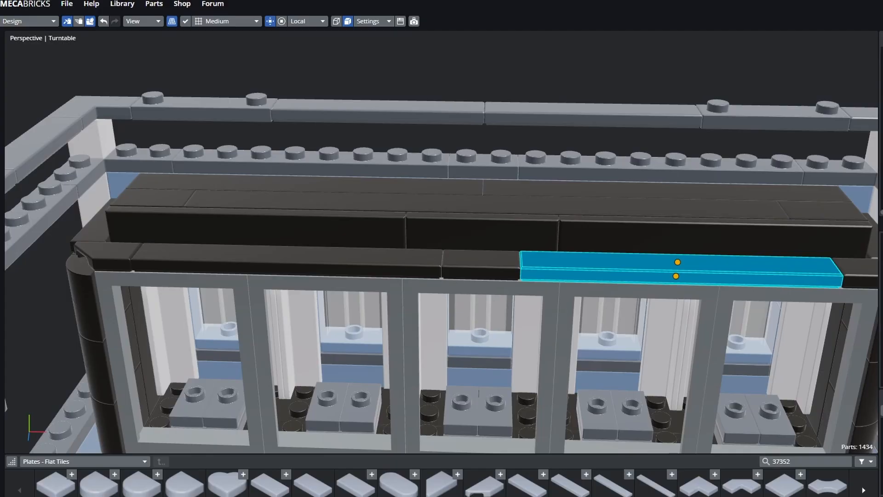
- Recheck the left corner and side pieces, the left front tile and the centre front brick
click(285, 259)
click(110, 253)
click(89, 207)
click(95, 227)
click(111, 253)
click(276, 259)
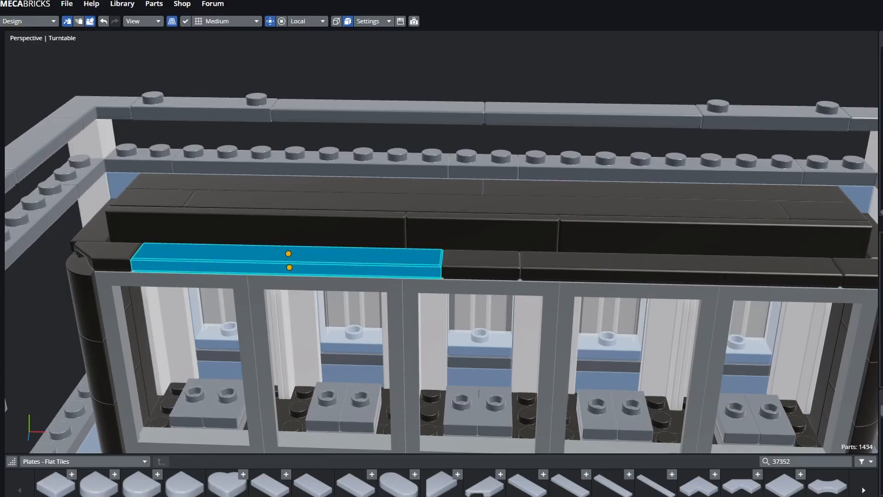
scroll(442, 242, down, 3)
click(474, 235)
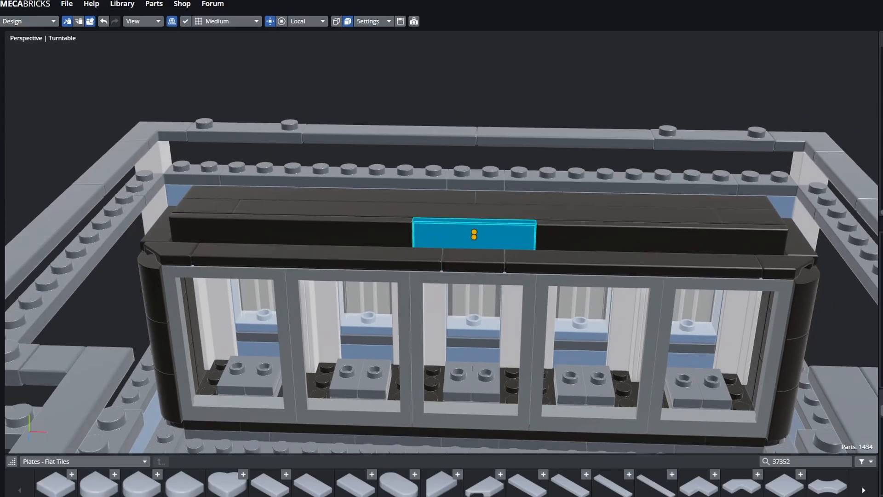
click(318, 256)
click(474, 235)
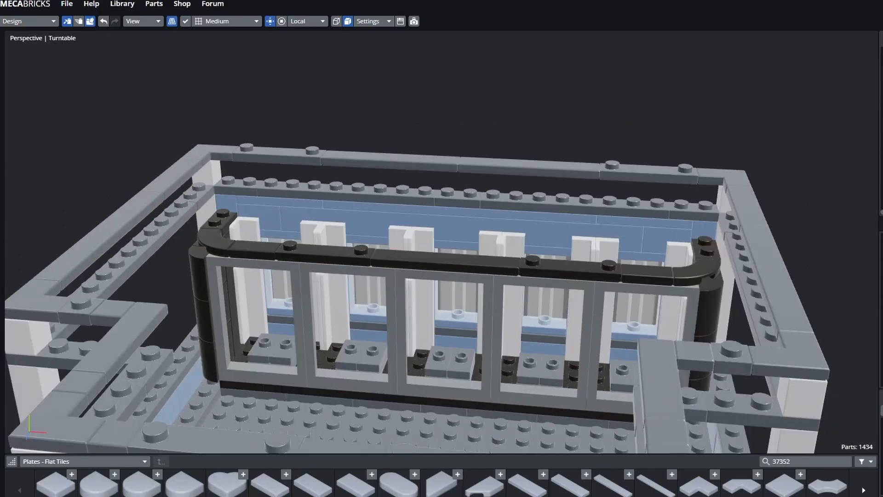
mouse_move(441, 276)
middle_down()
mouse_move(446, 221)
mouse_move(441, 276)
middle_up()
right_drag(552, 276, 321, 248)
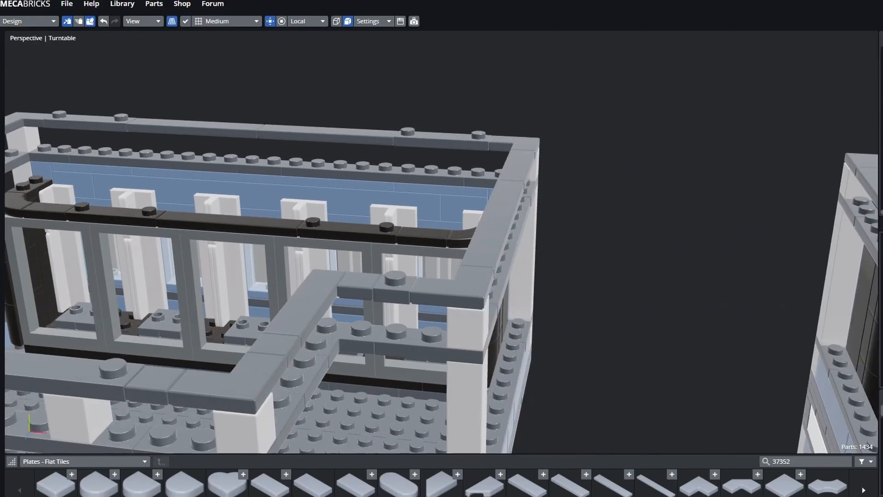
scroll(441, 244, down, 3)
middle_drag(552, 257, 589, 295)
right_drag(644, 349, 363, 249)
middle_drag(414, 295, 497, 274)
click(527, 155)
click(572, 216)
click(552, 92)
right_drag(230, 248, 736, 280)
middle_drag(506, 276, 478, 271)
right_drag(552, 275, 423, 276)
middle_drag(414, 276, 494, 276)
scroll(441, 230, up, 3)
click(230, 171)
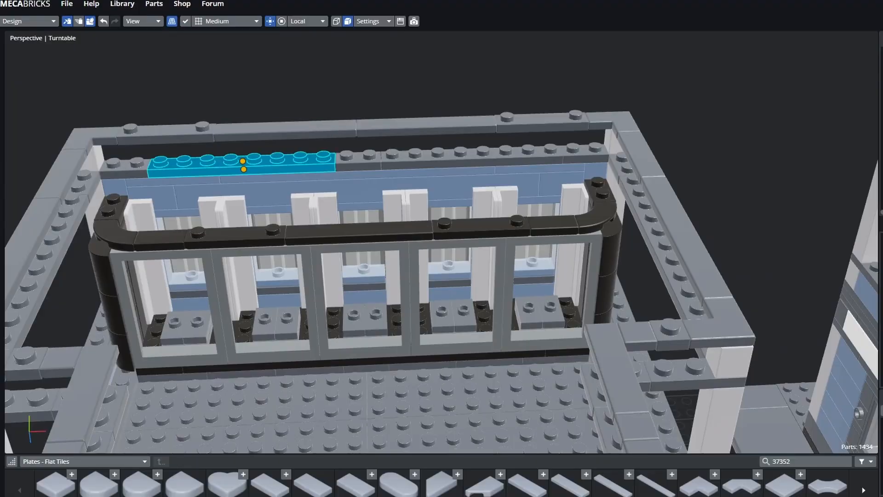
click(161, 198)
click(267, 193)
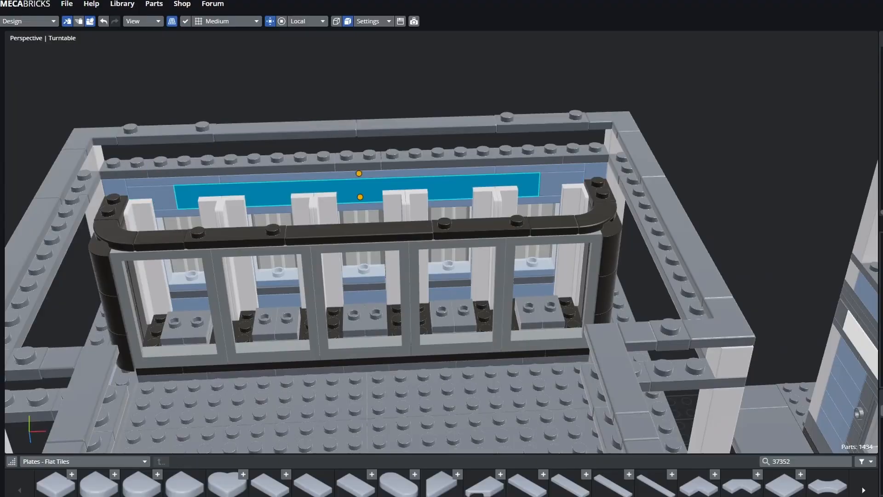
click(442, 78)
middle_drag(442, 258, 405, 257)
right_drag(405, 258, 509, 301)
scroll(441, 230, up, 3)
click(529, 154)
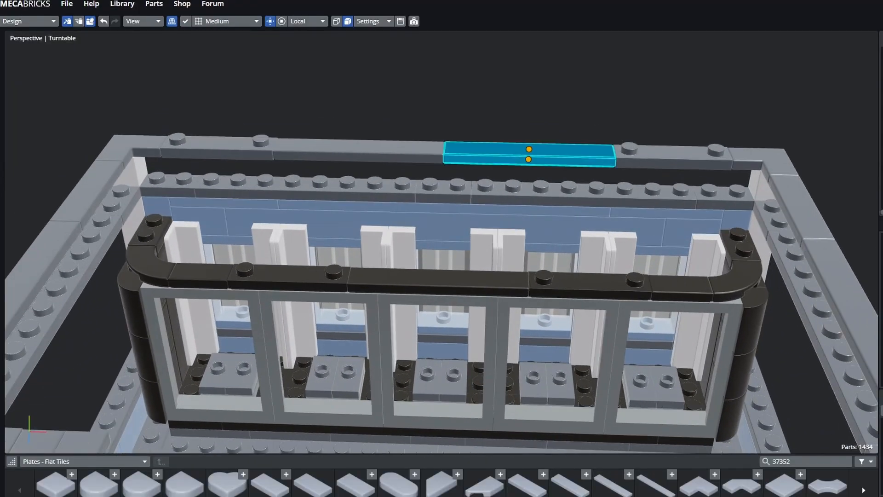
click(185, 241)
click(151, 232)
click(201, 275)
click(438, 281)
click(590, 285)
click(736, 220)
click(740, 247)
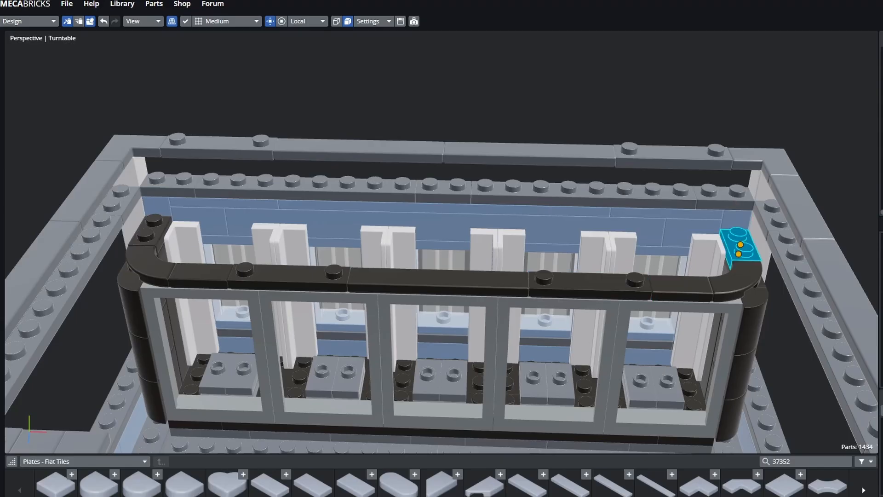
scroll(442, 276, down, 5)
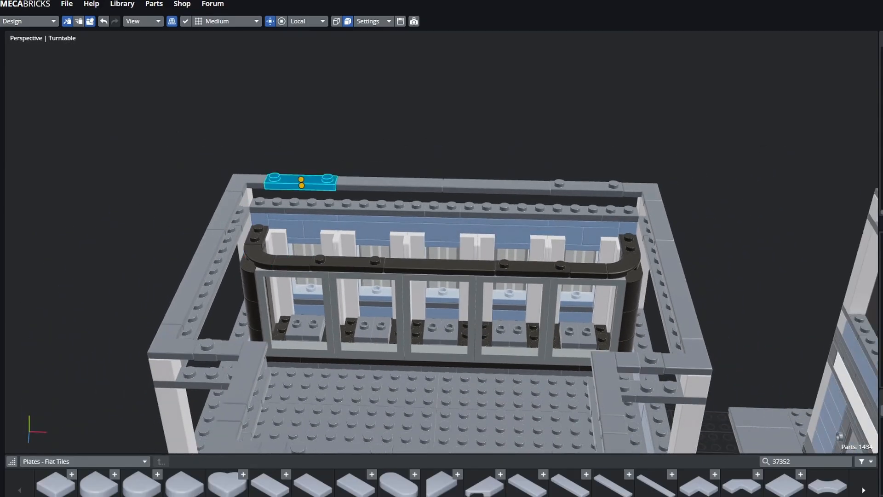
scroll(442, 253, up, 4)
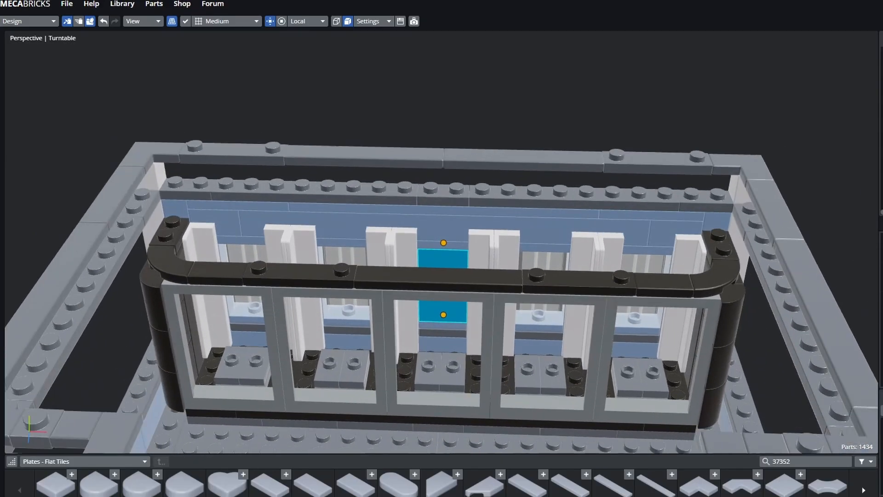
scroll(442, 253, up, 1)
- Look down on the display case and check its black tiles, corner pieces and studded plates
scroll(442, 276, up, 2)
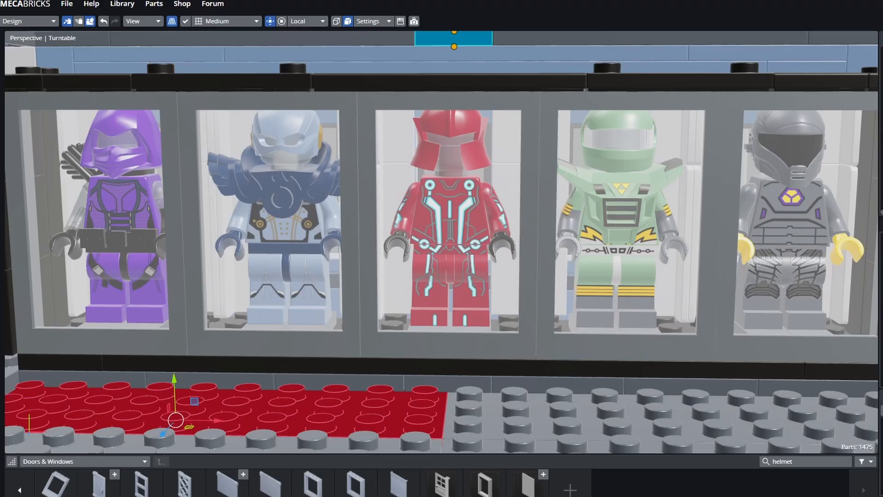
middle_drag(453, 54, 453, 87)
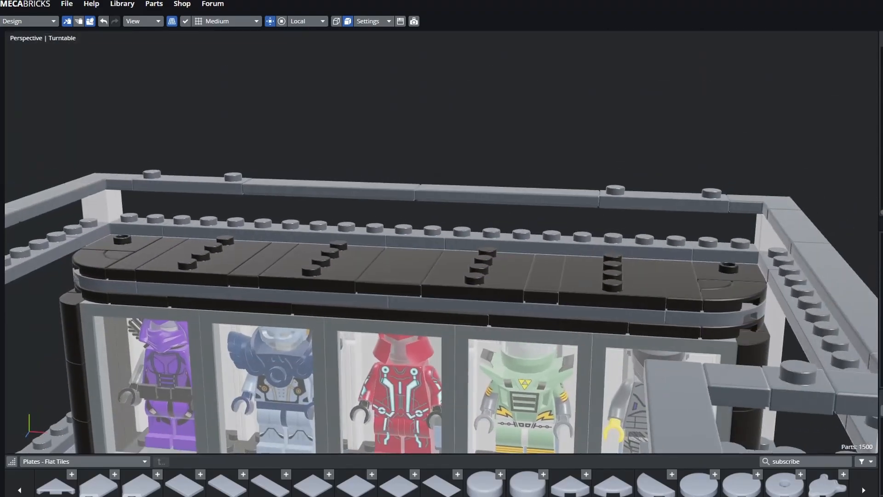
middle_drag(318, 183, 327, 192)
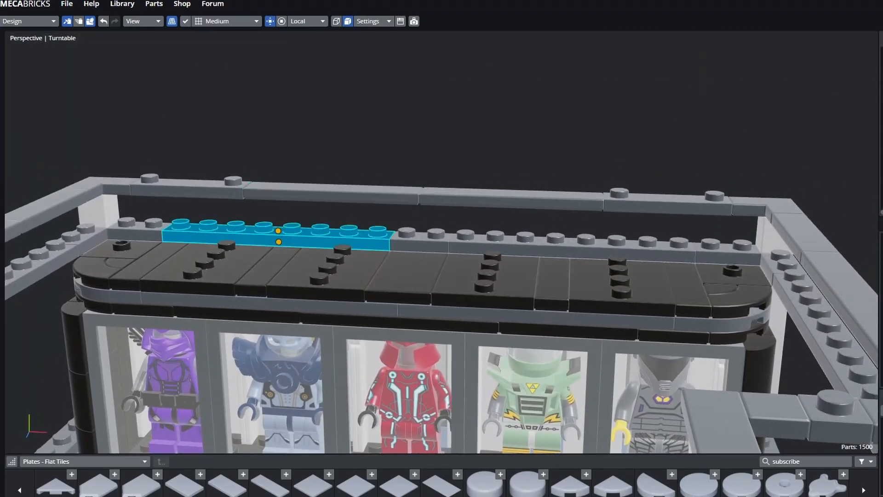
click(534, 317)
click(717, 325)
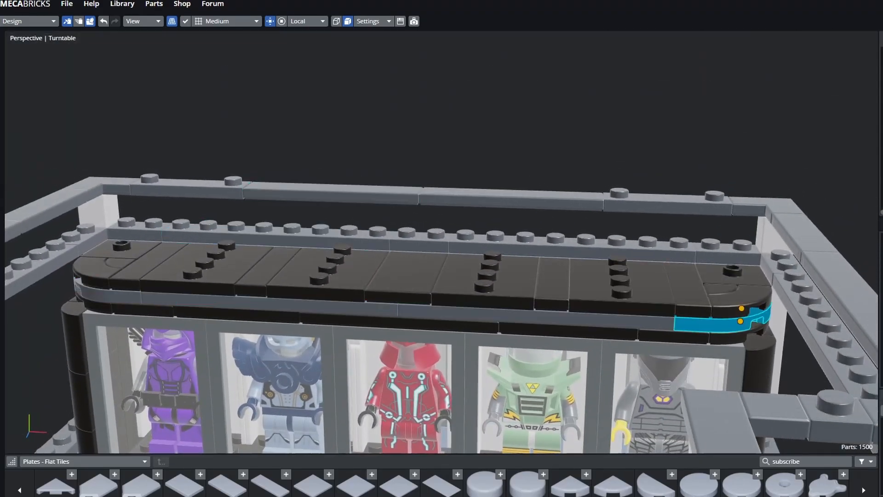
click(622, 301)
click(322, 288)
click(94, 273)
click(271, 304)
click(488, 297)
click(535, 316)
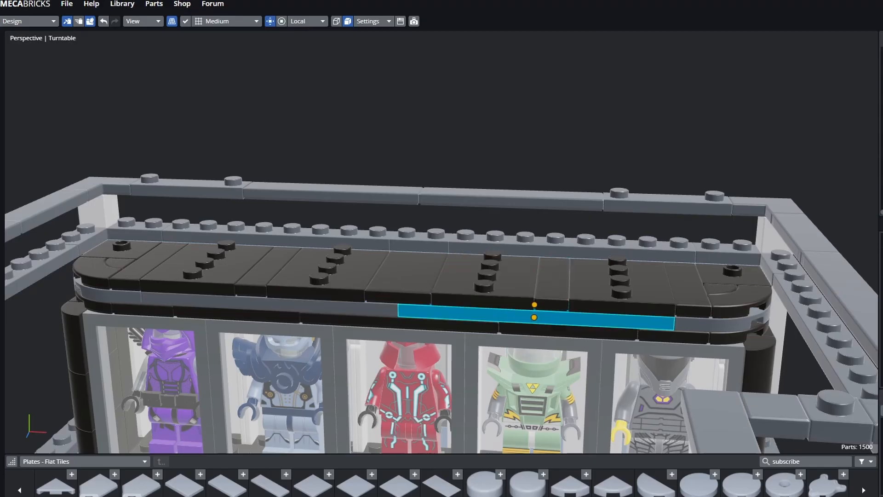
click(487, 296)
click(485, 314)
click(478, 324)
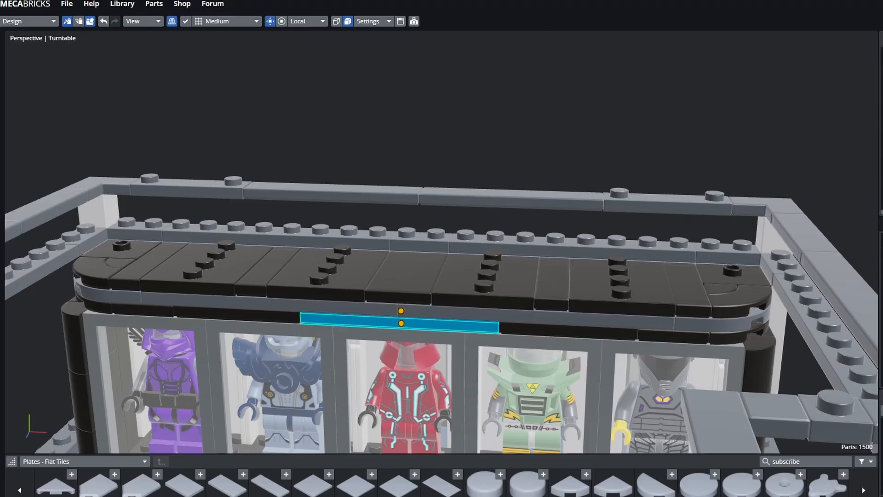
click(450, 138)
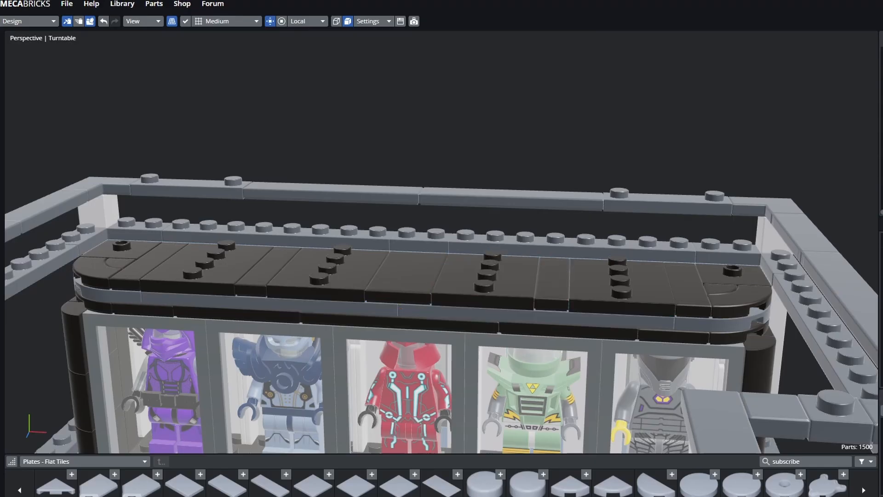
- From a level front view, check the roof's studded plate, smooth tile, narrow tile and corner jumper plate
middle_drag(450, 184, 427, 203)
click(212, 294)
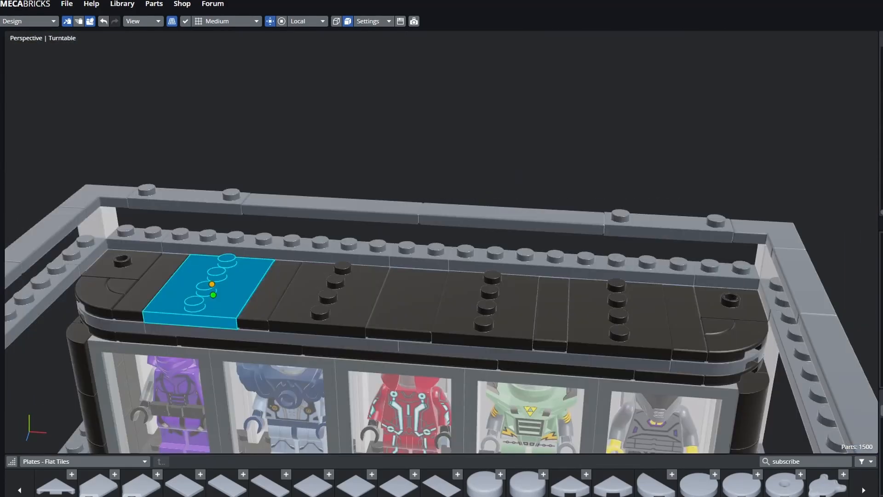
click(407, 302)
click(211, 292)
click(154, 286)
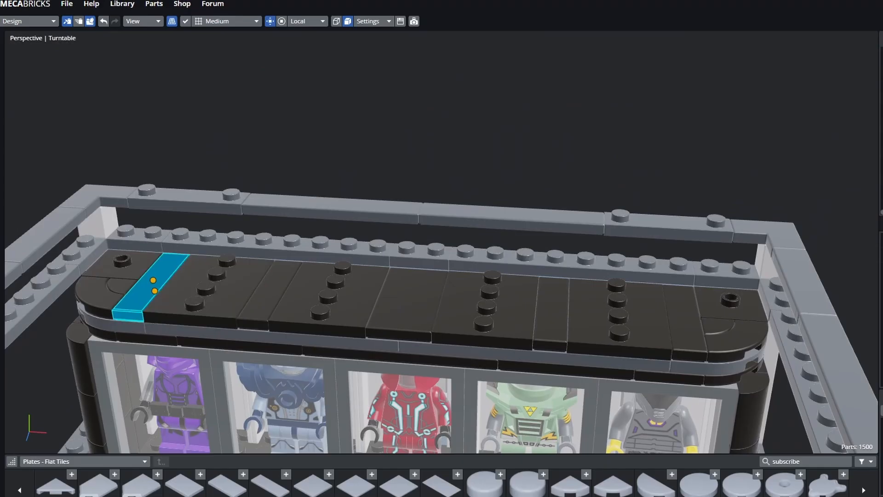
click(120, 267)
click(211, 292)
click(322, 138)
- From a lower angle, check the three studded roof plates and the rear rail piece
mouse_move(322, 138)
middle_down()
mouse_move(331, 106)
mouse_move(334, 131)
middle_up()
click(336, 203)
click(212, 290)
click(318, 288)
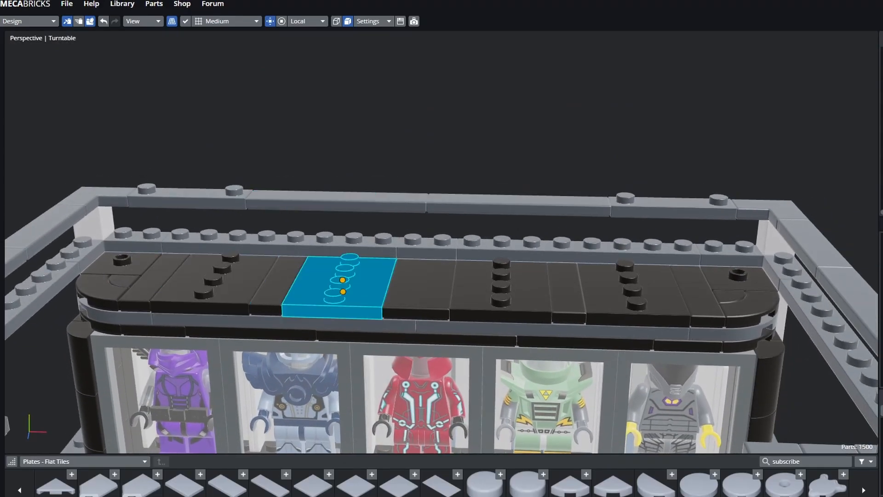
click(213, 289)
click(501, 295)
click(441, 138)
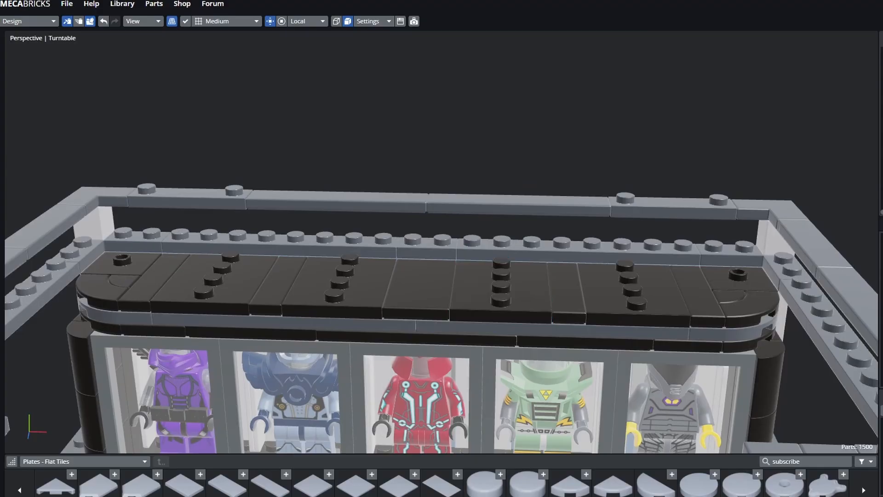
middle_drag(442, 138, 585, 138)
middle_drag(441, 184, 497, 133)
- Place a 2x2 jumper plate on the grey floor, one stud clear of the L-shaped plate
scroll(442, 248, down, 3)
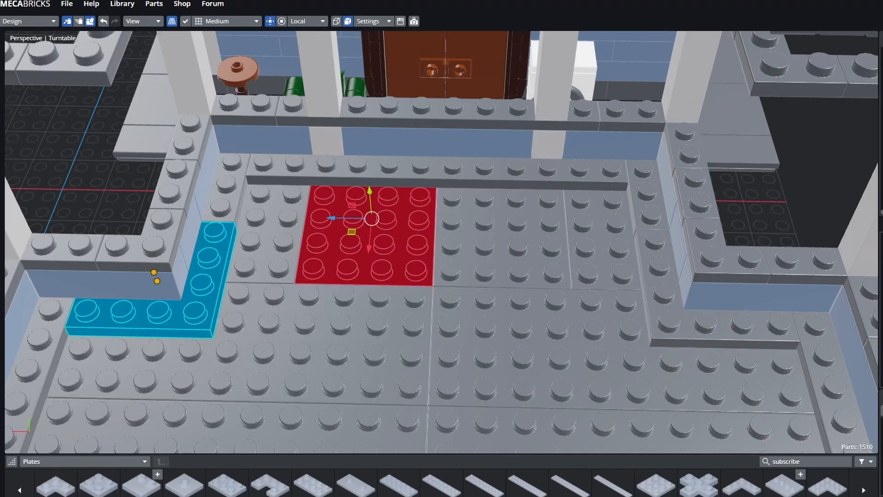
mouse_move(212, 339)
middle_down()
mouse_move(168, 340)
mouse_move(154, 364)
mouse_move(210, 327)
middle_up()
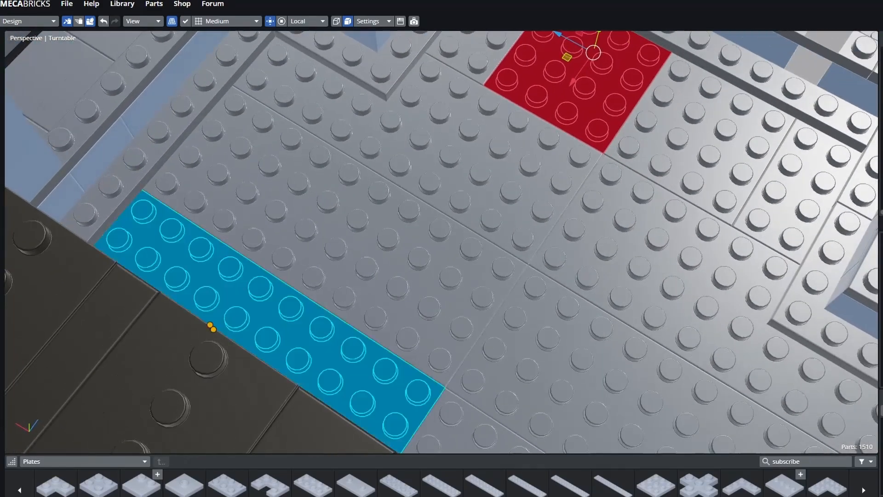
middle_drag(763, 327, 785, 327)
scroll(688, 385, up, 1)
middle_drag(688, 385, 683, 409)
middle_drag(545, 230, 551, 205)
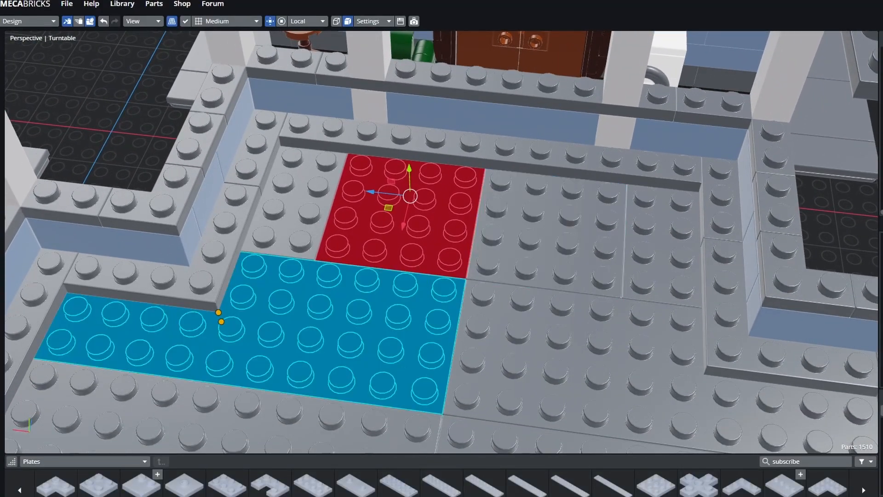
drag(184, 485, 302, 172)
drag(295, 206, 277, 258)
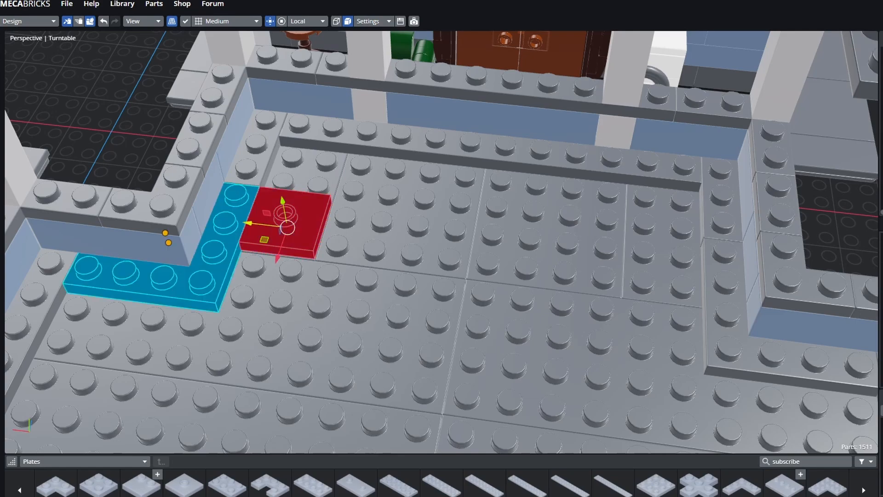
drag(247, 223, 285, 228)
drag(313, 262, 324, 232)
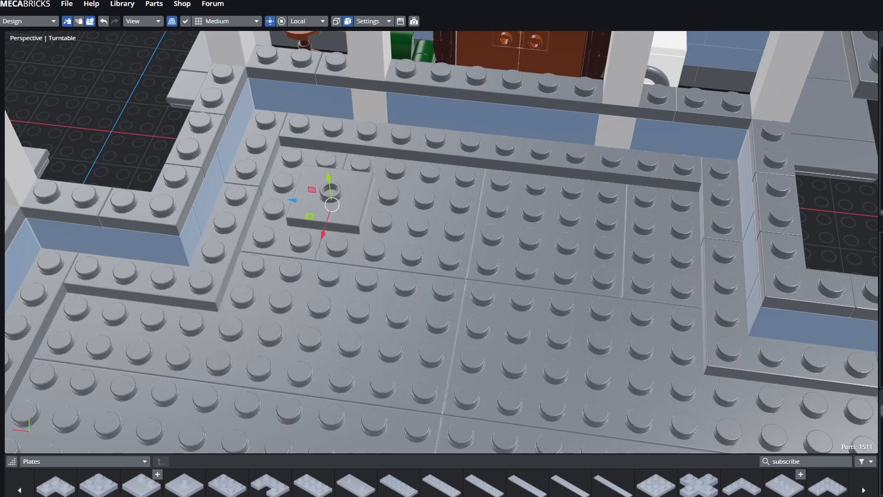
- Orbit around the upper floor plates to reveal the window wall
scroll(575, 331, down, 4)
middle_drag(575, 331, 257, 253)
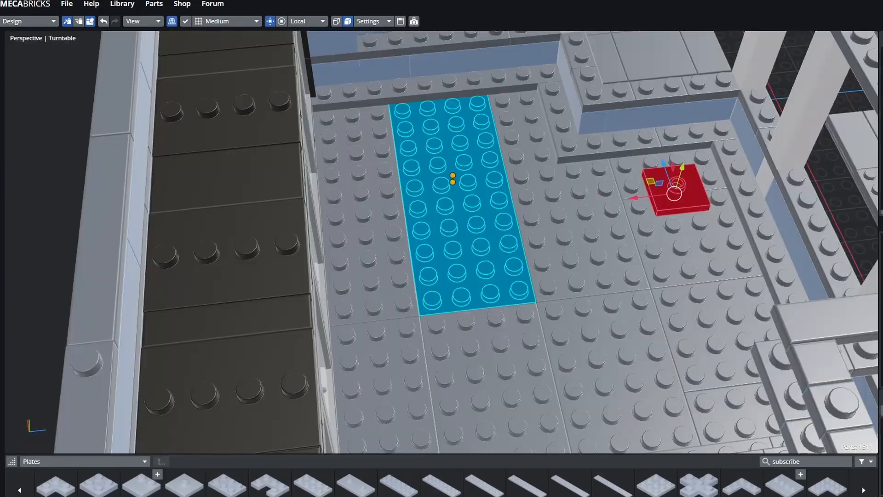
middle_drag(619, 269, 656, 280)
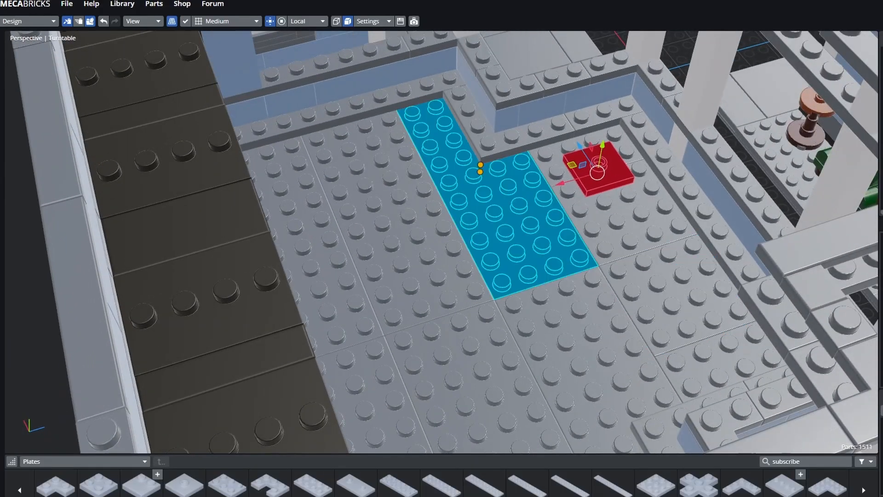
middle_drag(528, 225, 276, 202)
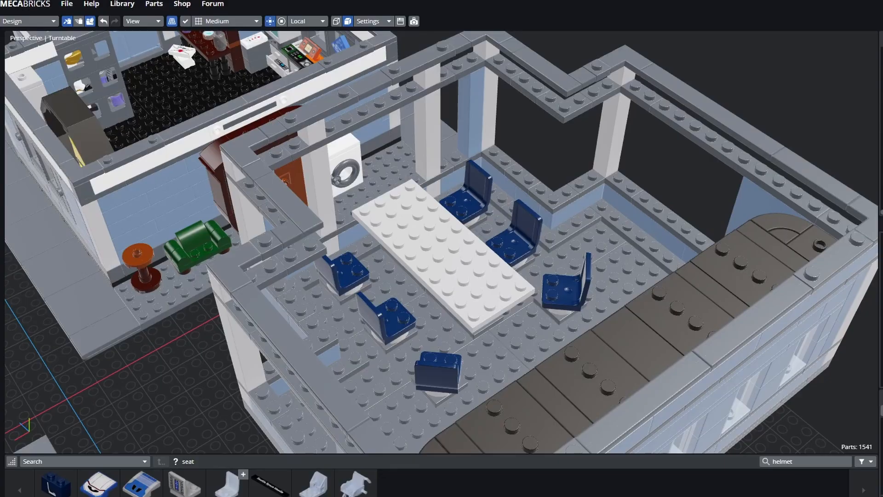
- Orbit around the meeting room, checking the white table, a chair, a white column and the door
middle_drag(368, 230, 276, 211)
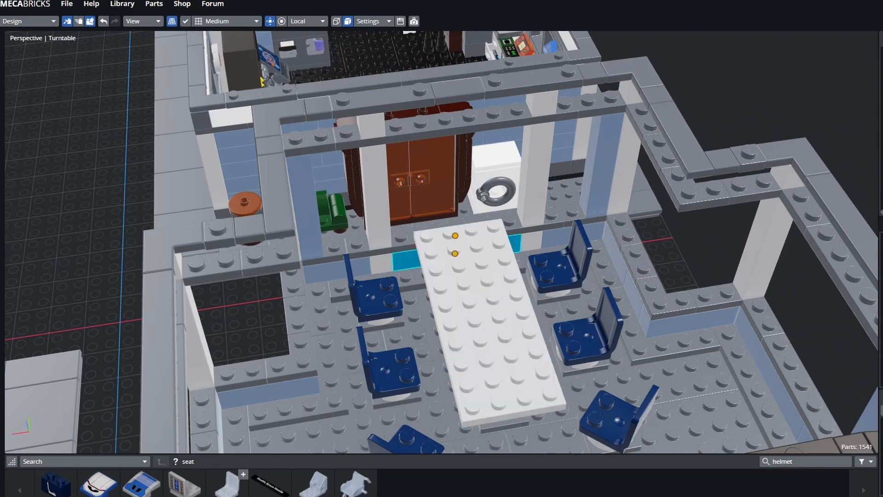
key(a)
middle_drag(414, 230, 563, 232)
click(585, 307)
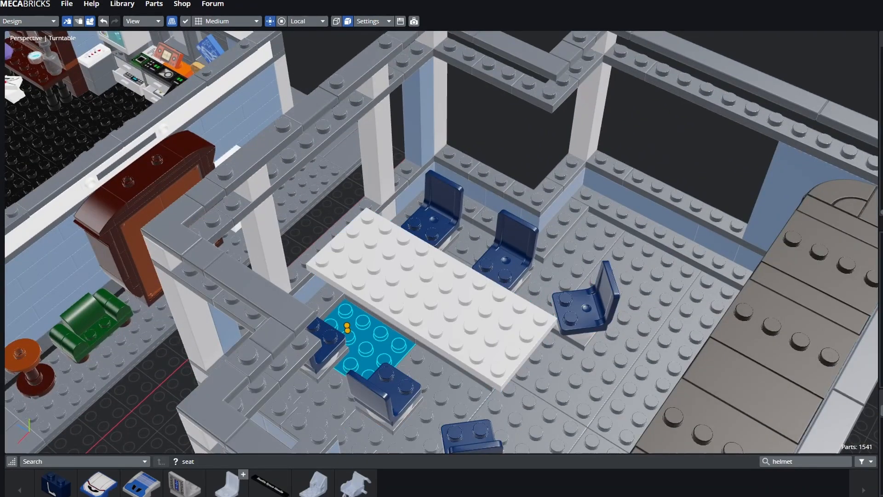
middle_drag(414, 276, 350, 260)
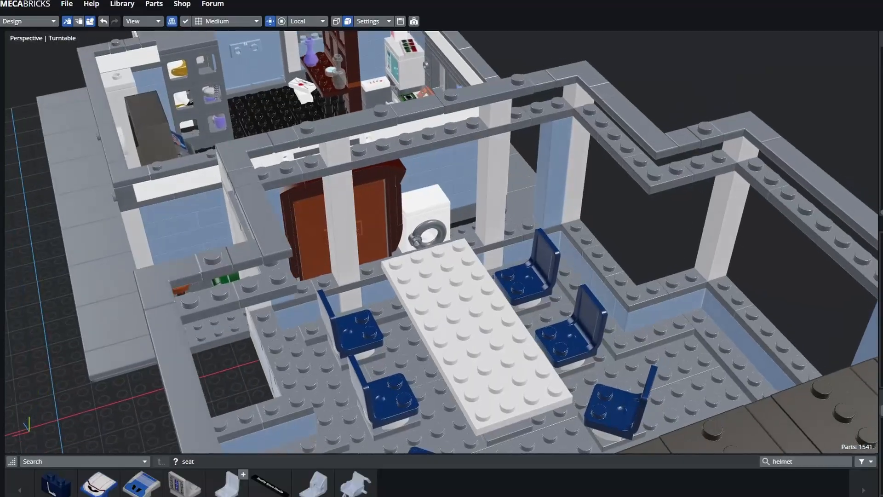
click(473, 329)
click(492, 188)
click(373, 216)
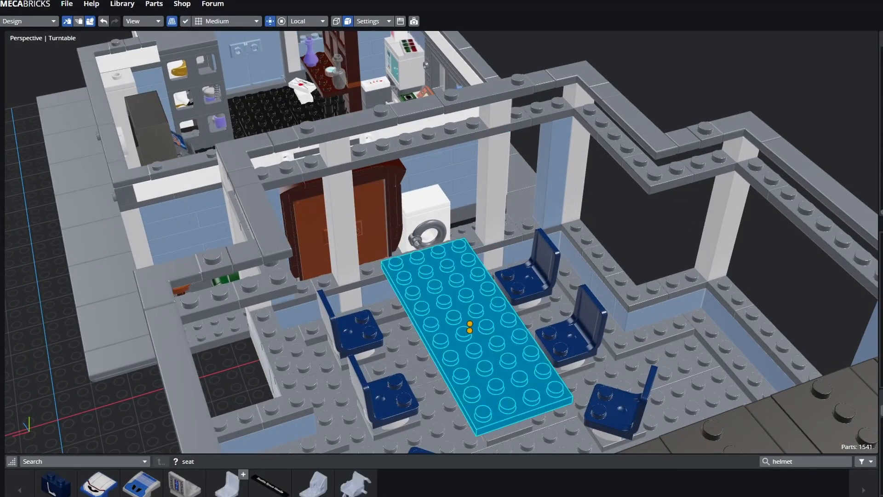
middle_drag(414, 285, 485, 306)
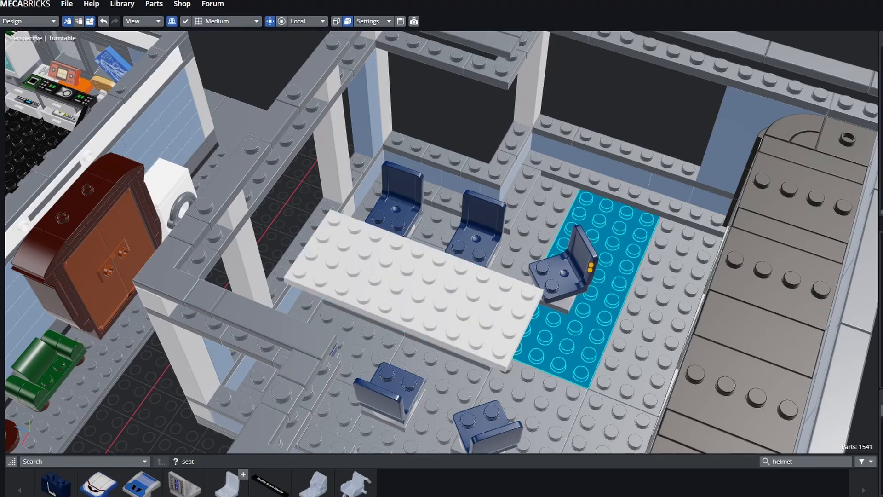
middle_drag(575, 327, 488, 318)
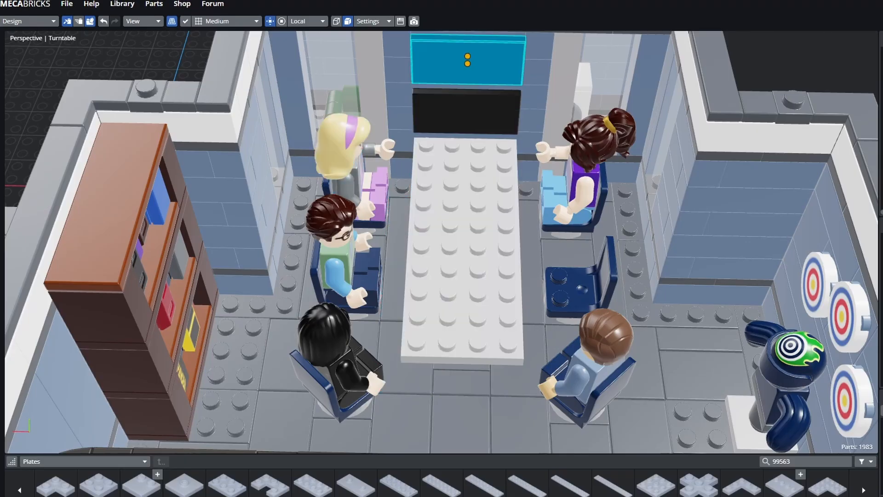
click(466, 112)
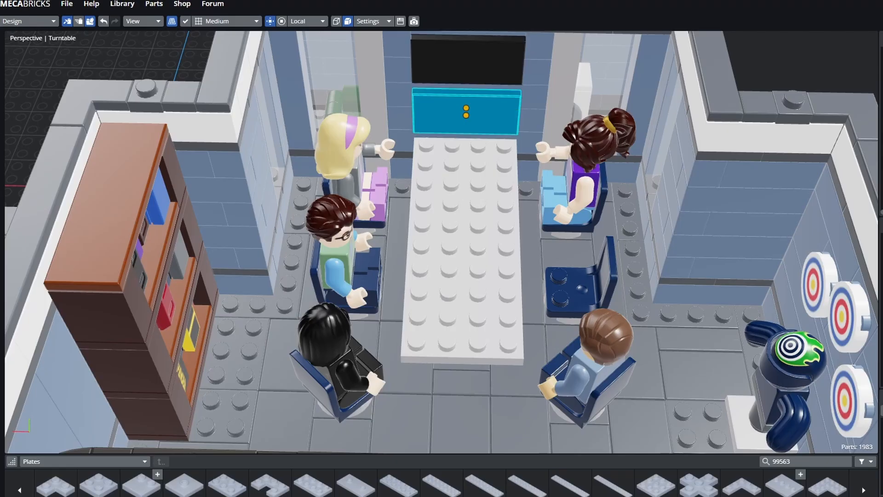
click(462, 244)
click(522, 380)
click(460, 424)
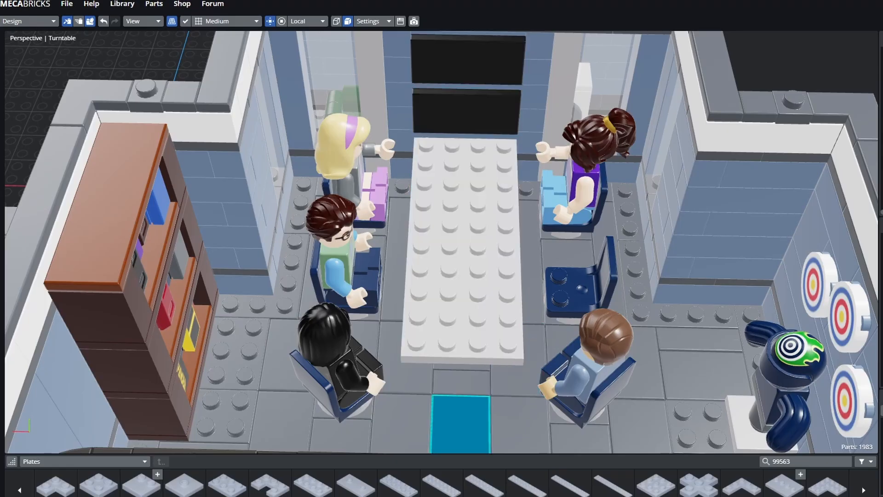
middle_drag(460, 424, 563, 412)
shift+middle_drag(506, 405, 644, 391)
click(650, 391)
click(533, 161)
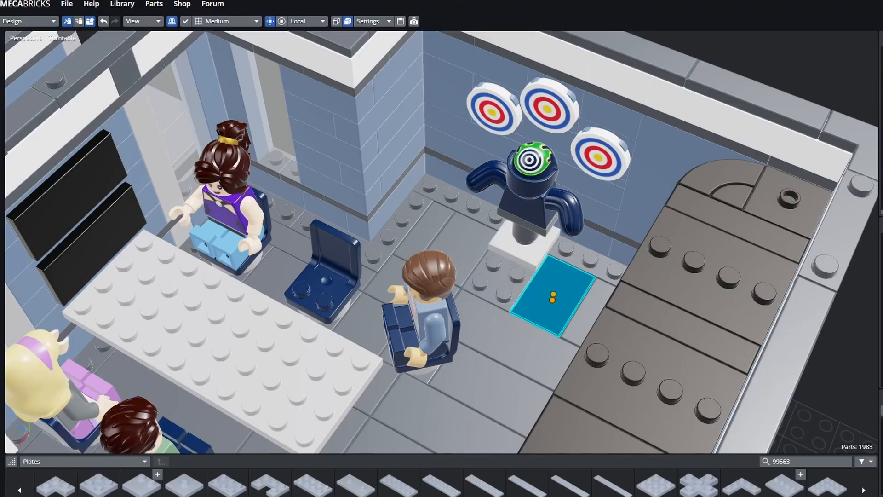
click(658, 159)
click(494, 110)
click(554, 294)
middle_drag(554, 295, 367, 266)
shift+middle_drag(368, 267, 272, 179)
middle_drag(322, 257, 299, 244)
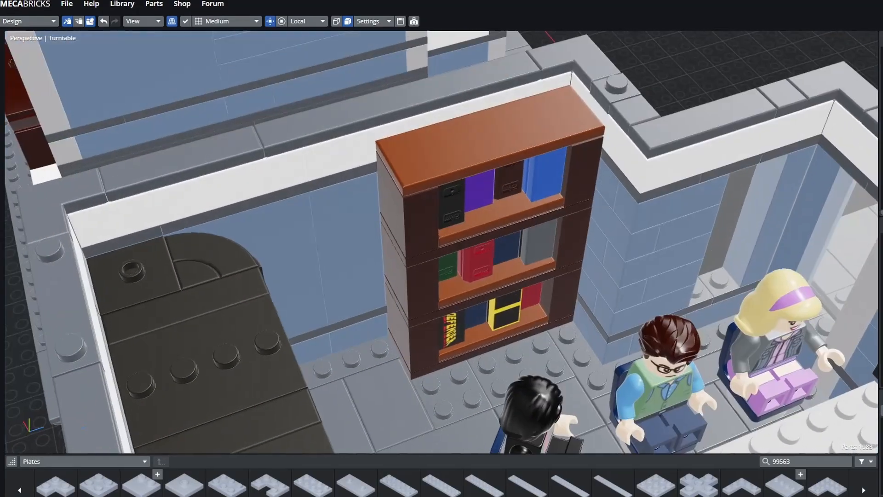
shift+middle_drag(368, 276, 328, 188)
shift+middle_drag(304, 83, 298, 64)
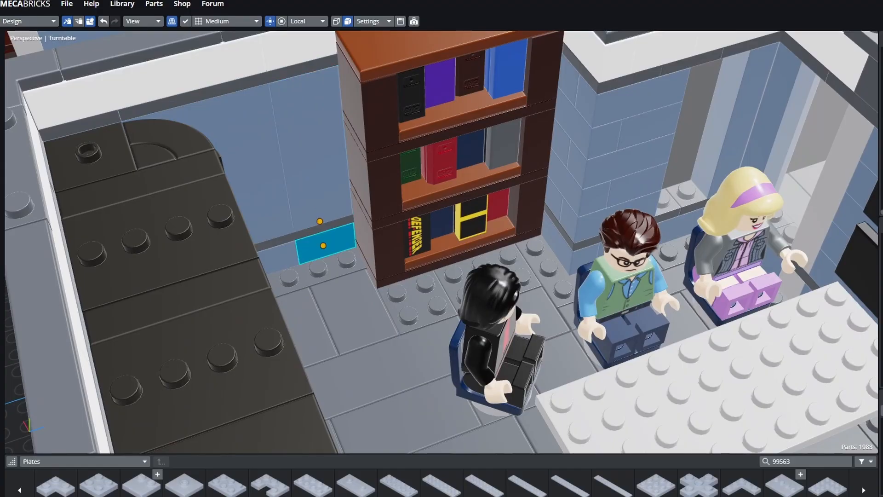
shift+middle_drag(416, 306, 220, 188)
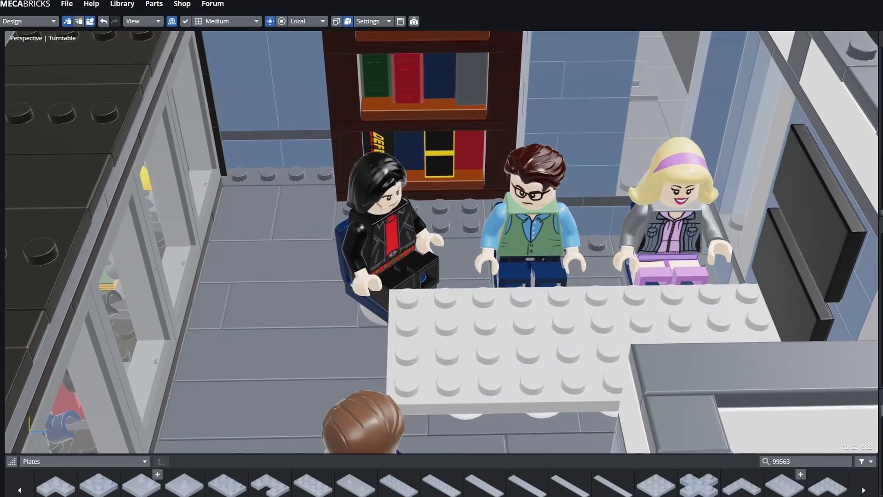
shift+middle_drag(297, 306, 124, 290)
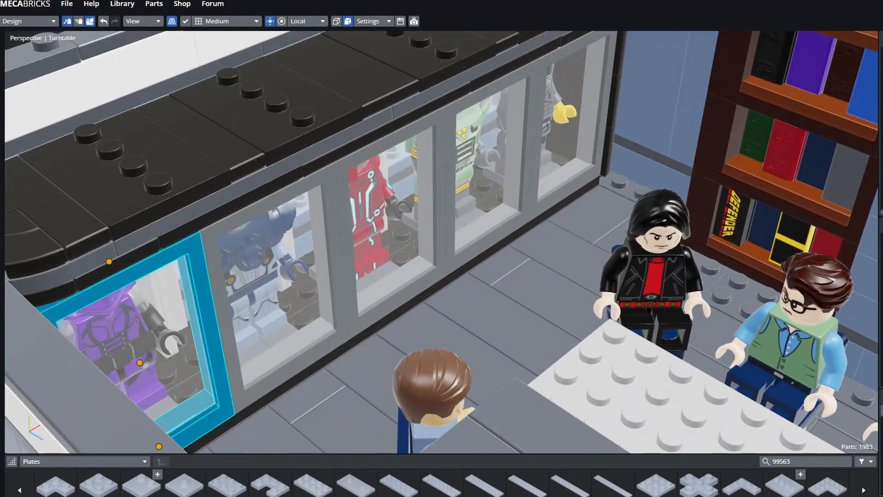
middle_drag(487, 167, 453, 230)
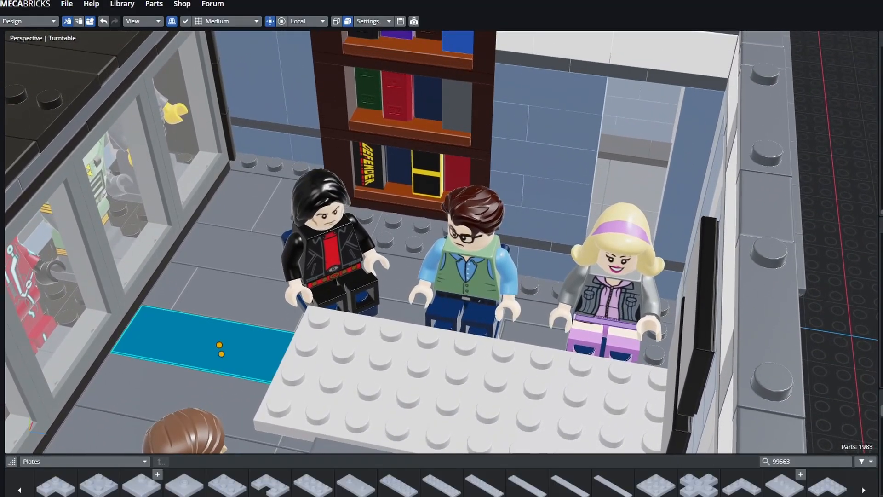
middle_drag(230, 351, 124, 331)
scroll(170, 326, up, 3)
middle_drag(230, 352, 294, 278)
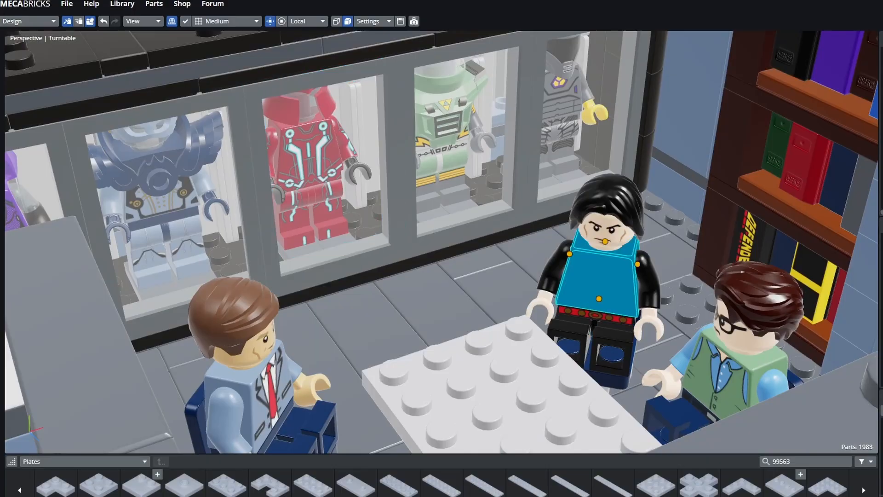
middle_drag(577, 287, 483, 330)
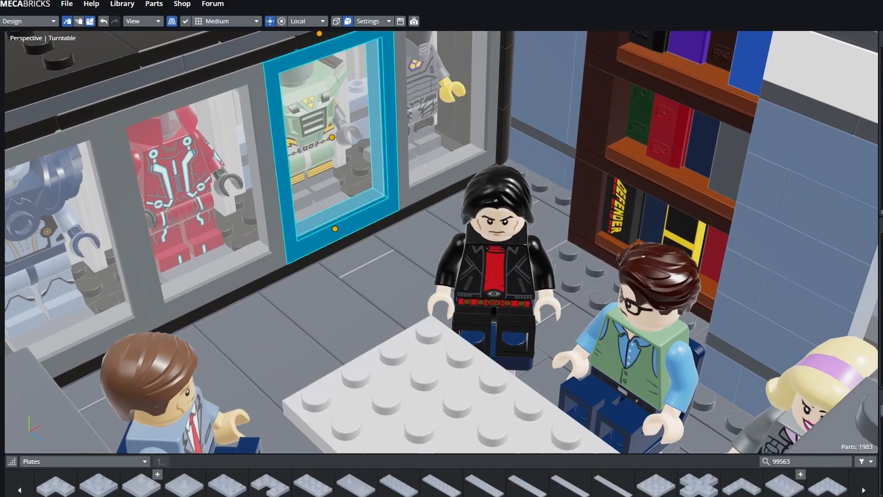
middle_drag(545, 338, 508, 416)
scroll(488, 322, up, 1)
middle_drag(350, 294, 308, 297)
shift+middle_drag(308, 297, 342, 335)
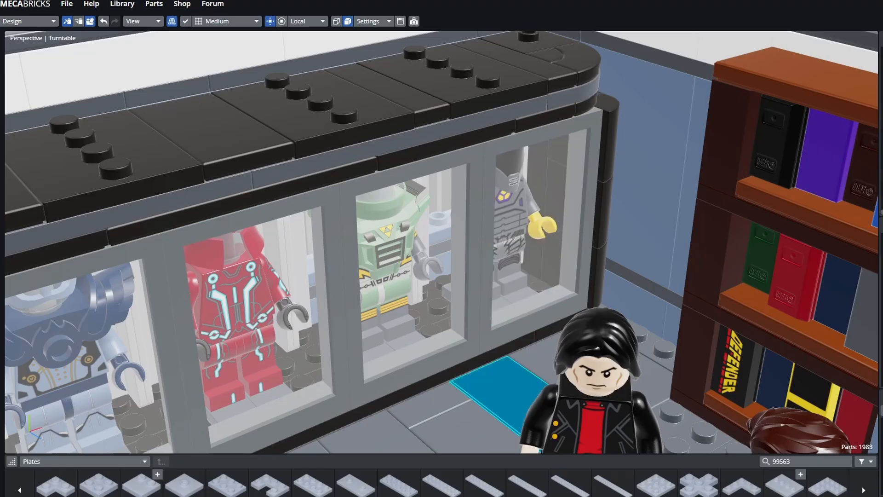
middle_drag(462, 384, 536, 410)
shift+middle_drag(536, 409, 474, 379)
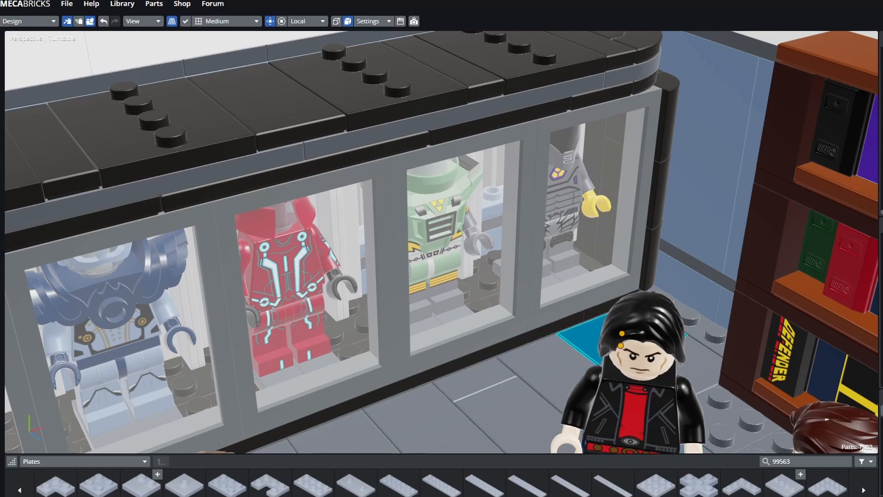
middle_drag(584, 341, 787, 281)
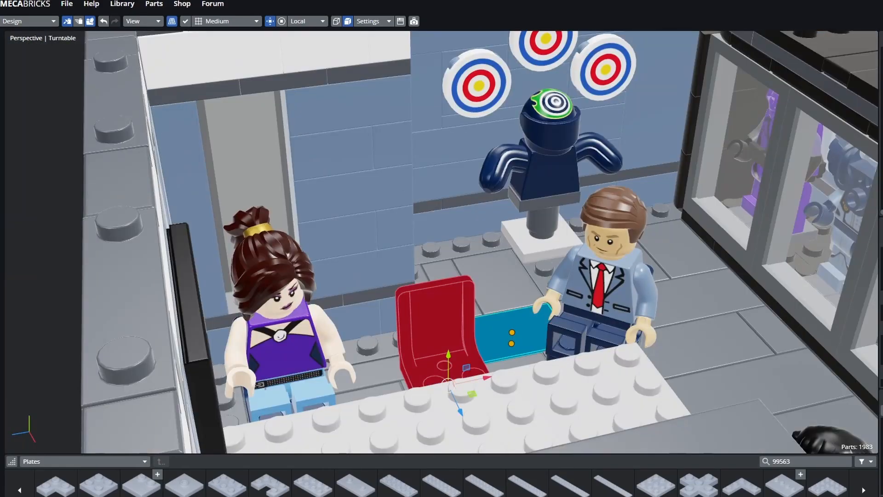
middle_drag(292, 338, 534, 300)
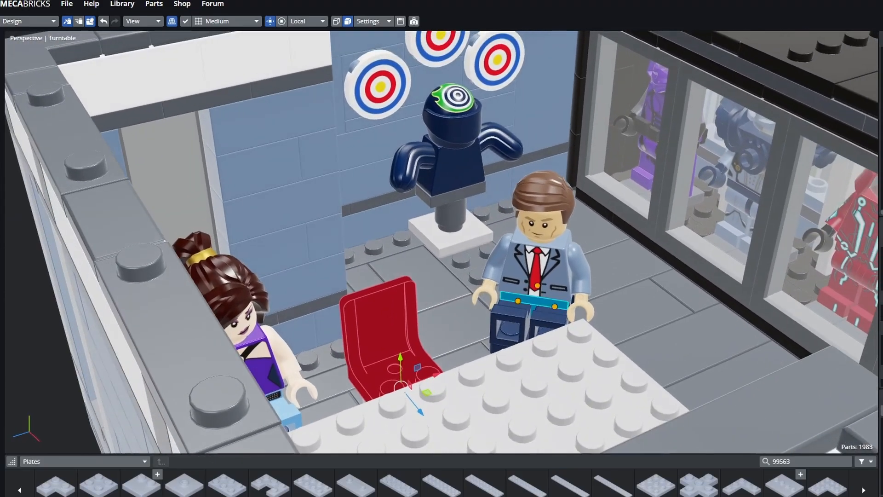
middle_drag(619, 317, 771, 402)
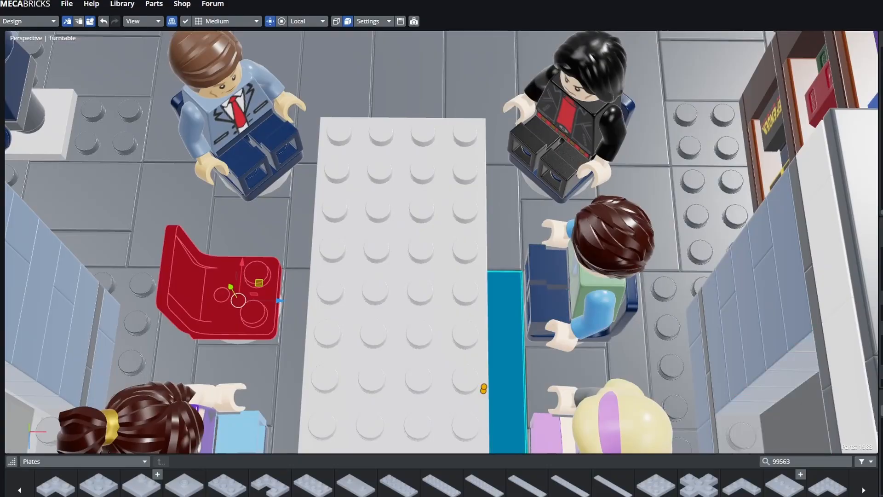
shift+middle_drag(506, 382, 556, 364)
scroll(545, 354, down, 3)
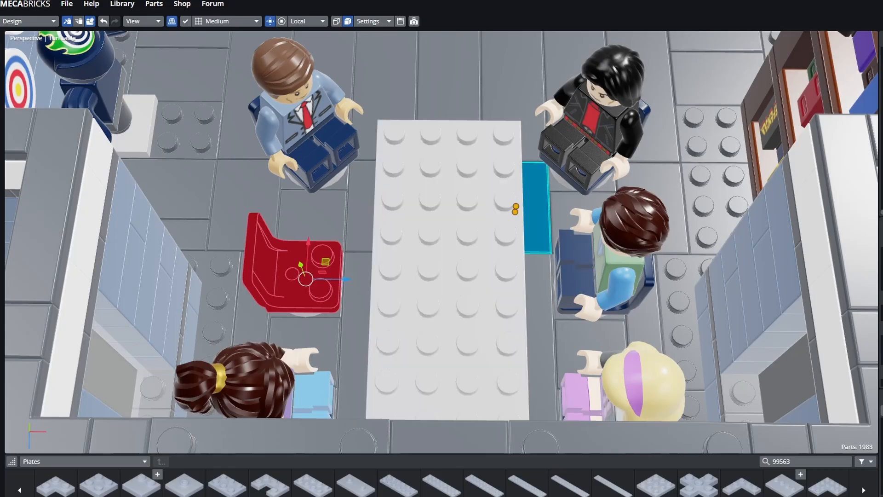
click(536, 211)
middle_drag(537, 212, 527, 115)
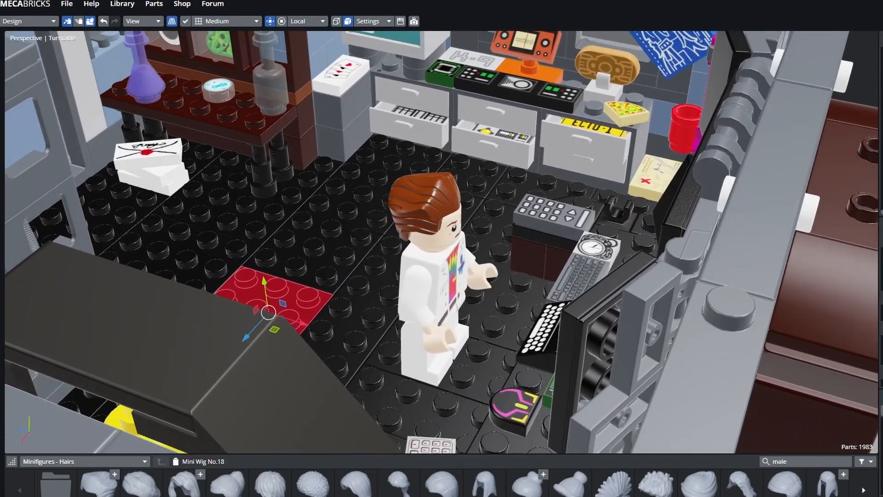
- Zoom out and orbit from the lab room to the taller building's grey studded top floor
middle_drag(442, 248, 264, 64)
scroll(442, 248, down, 8)
scroll(441, 248, down, 3)
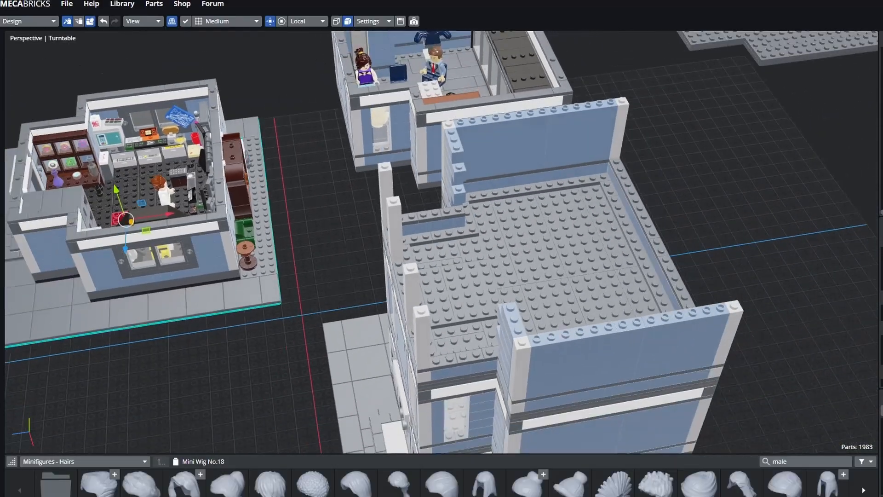
middle_drag(441, 249, 470, 252)
middle_drag(313, 216, 265, 227)
middle_drag(441, 248, 309, 250)
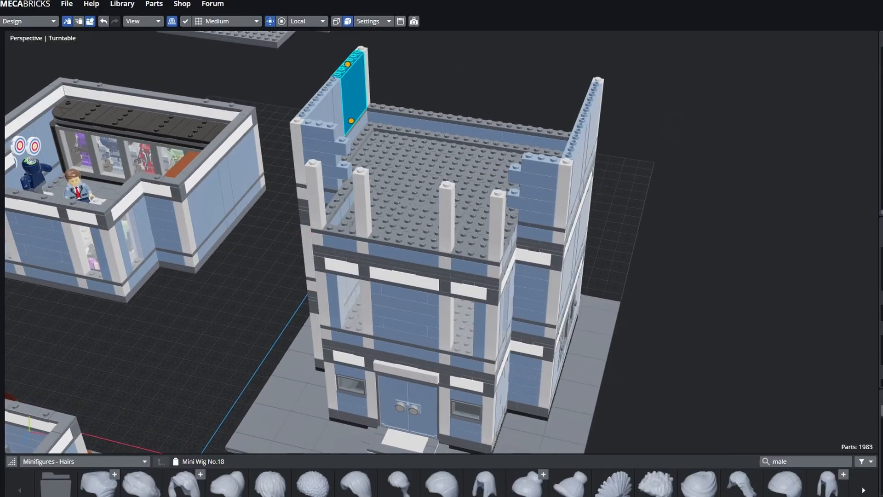
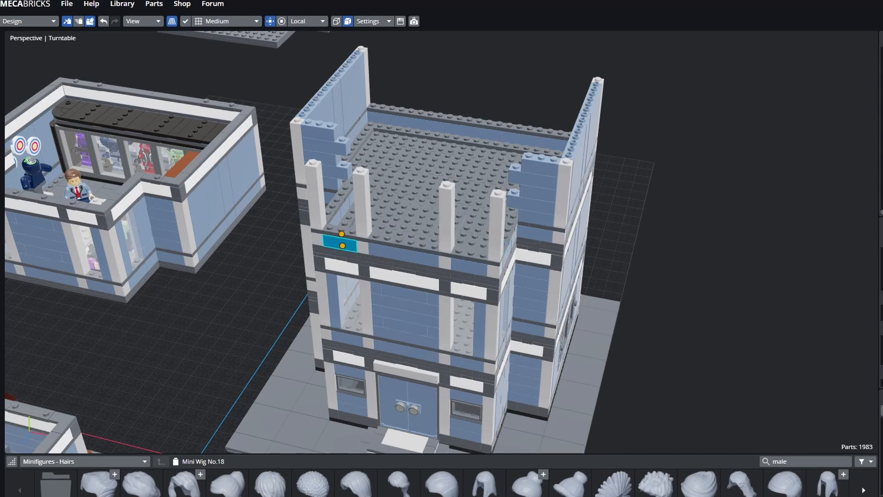
- Orbit and zoom onto the tower's top floor, select a slope brick, and turn toward the studded panel
middle_drag(442, 248, 497, 228)
scroll(442, 248, up, 4)
middle_drag(441, 249, 421, 330)
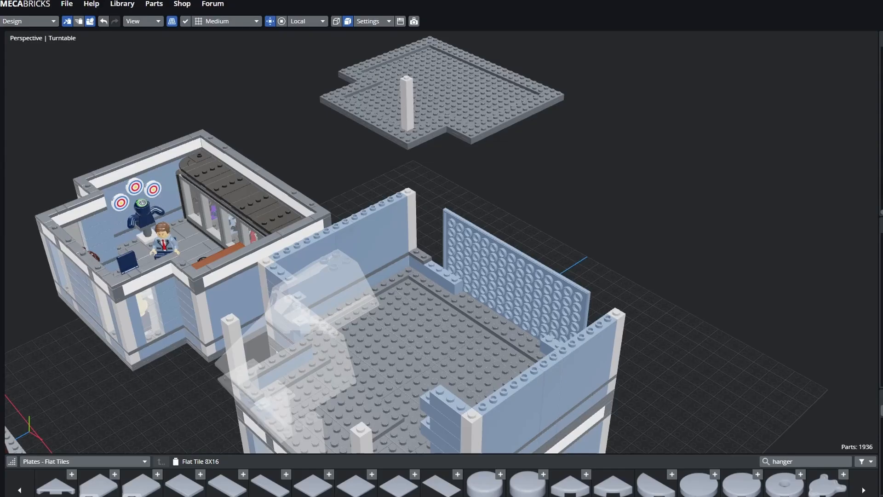
middle_drag(442, 248, 405, 230)
click(322, 303)
middle_drag(299, 395, 198, 432)
middle_drag(442, 276, 510, 281)
- Zoom onto the top floor and select the upright studded panel, then two grey floor plates
scroll(511, 281, up, 2)
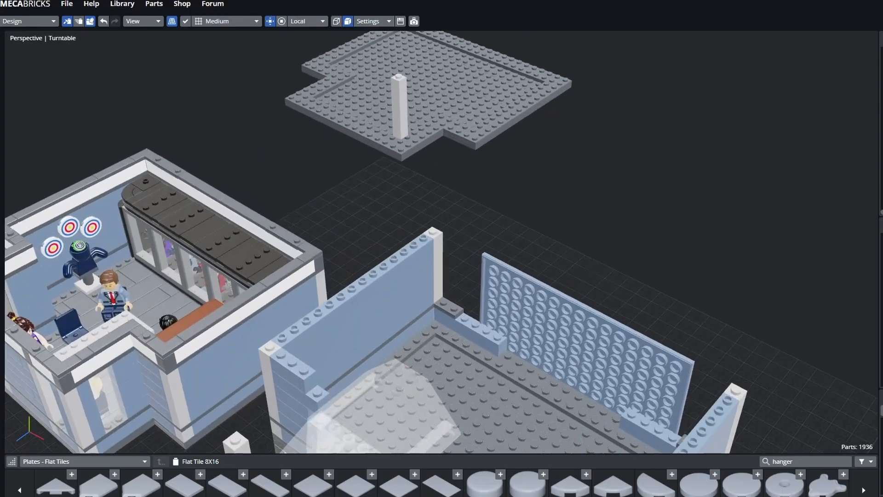
shift+middle_drag(552, 331, 525, 211)
click(519, 299)
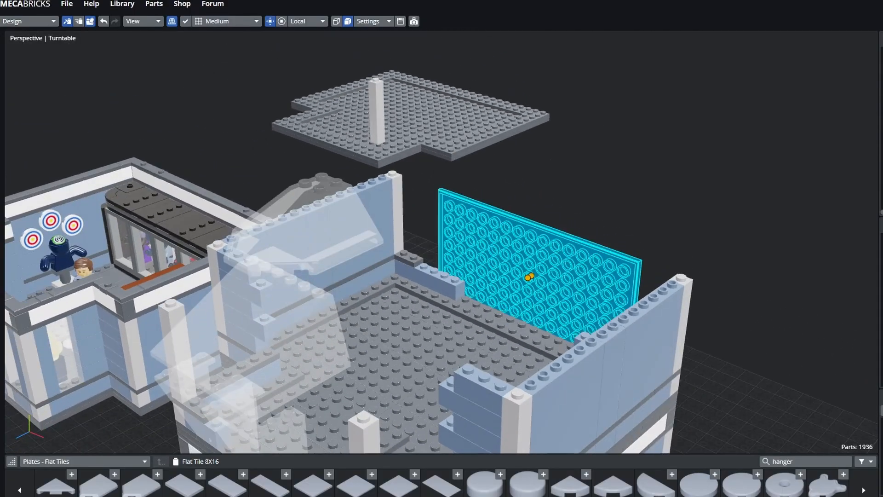
click(390, 363)
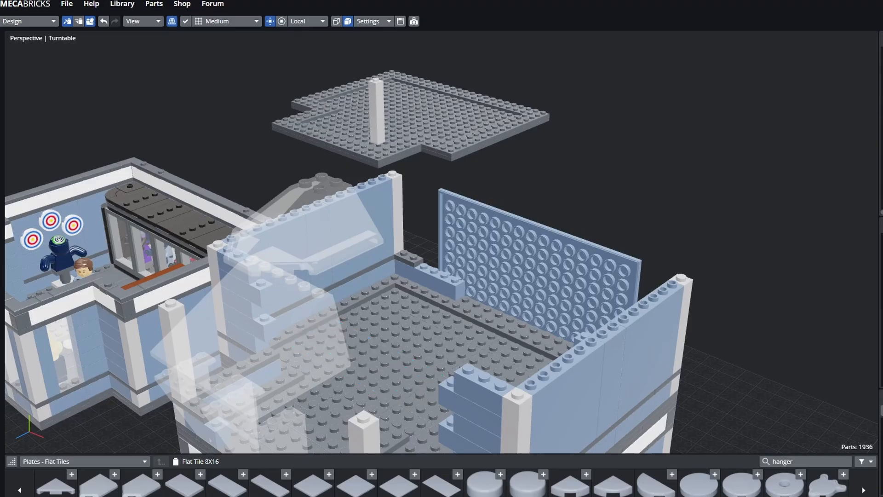
middle_drag(395, 340, 347, 377)
click(481, 267)
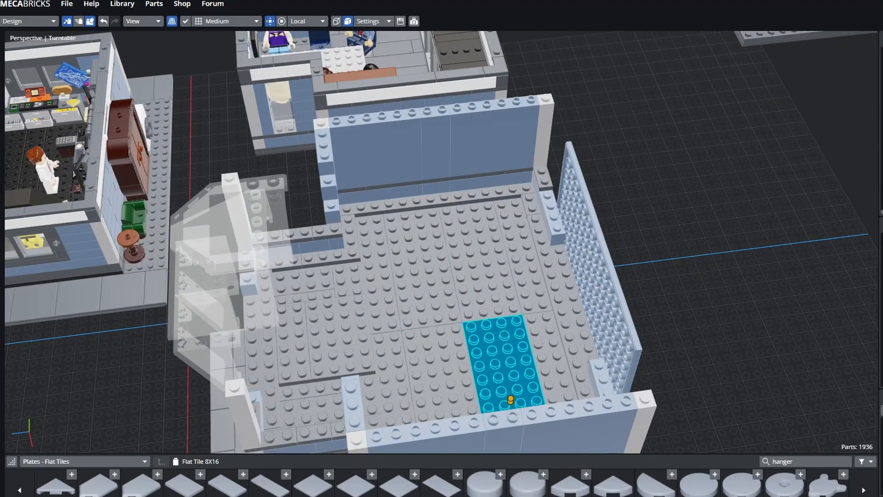
- From a low angle, inspect the studded panel, white corner column and light-blue tile panel
middle_drag(459, 285, 510, 286)
middle_drag(511, 286, 386, 178)
click(502, 313)
scroll(358, 246, down, 4)
mouse_move(386, 178)
middle_down()
mouse_move(385, 159)
mouse_move(379, 177)
mouse_move(384, 164)
mouse_move(396, 165)
middle_up()
scroll(379, 177, up, 3)
scroll(397, 165, up, 3)
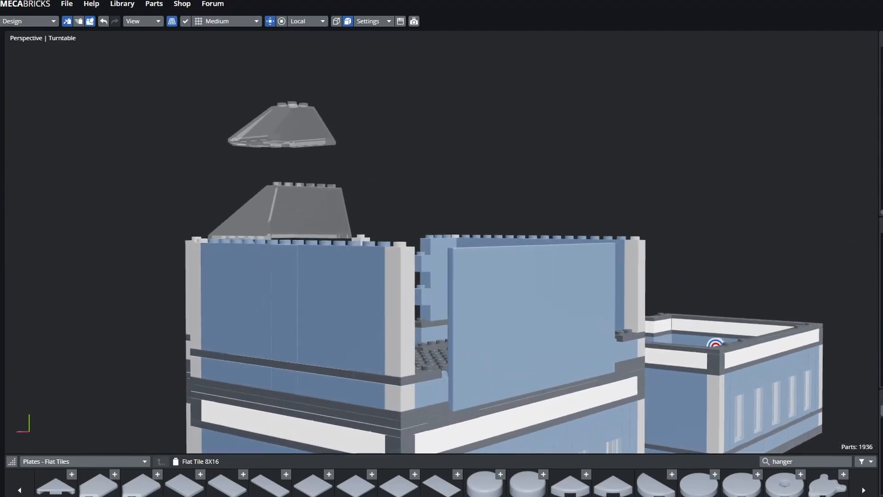
scroll(519, 260, down, 6)
click(520, 260)
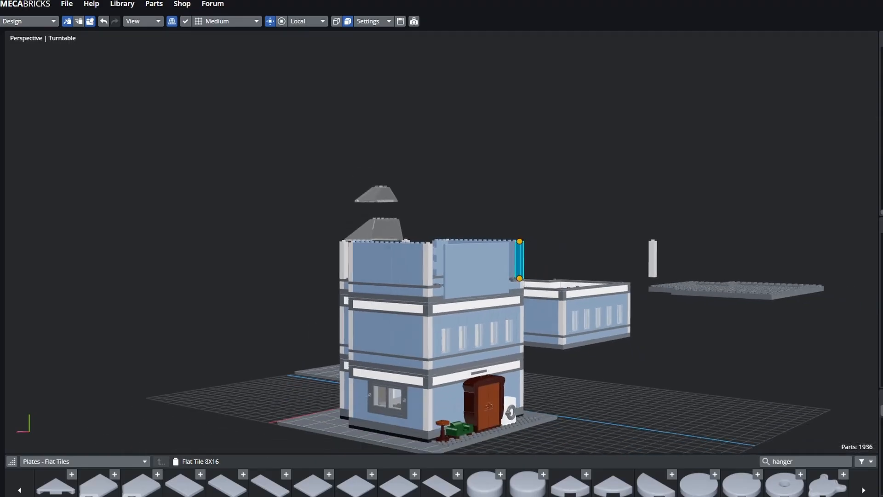
click(477, 269)
- Look down over the buildings, selecting and then clearing a light-blue wall panel
middle_drag(391, 257, 492, 290)
click(489, 290)
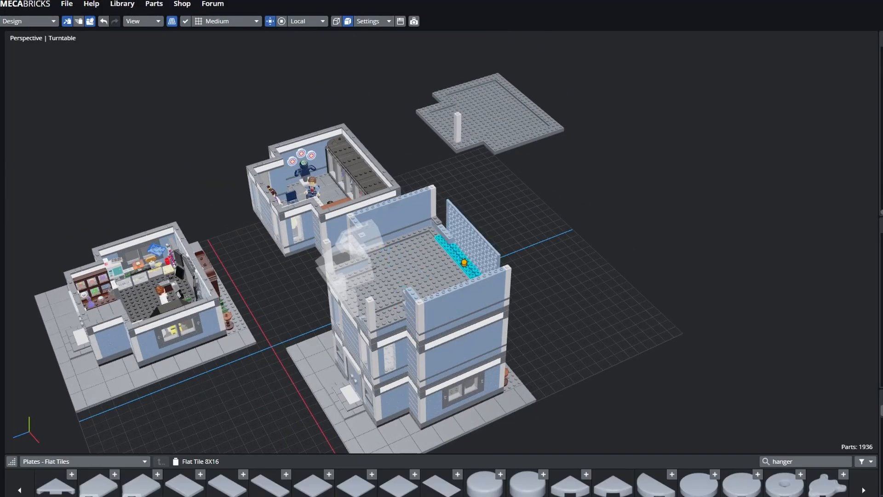
click(552, 294)
middle_drag(552, 294, 584, 291)
shift+middle_drag(505, 257, 573, 298)
scroll(529, 276, up, 3)
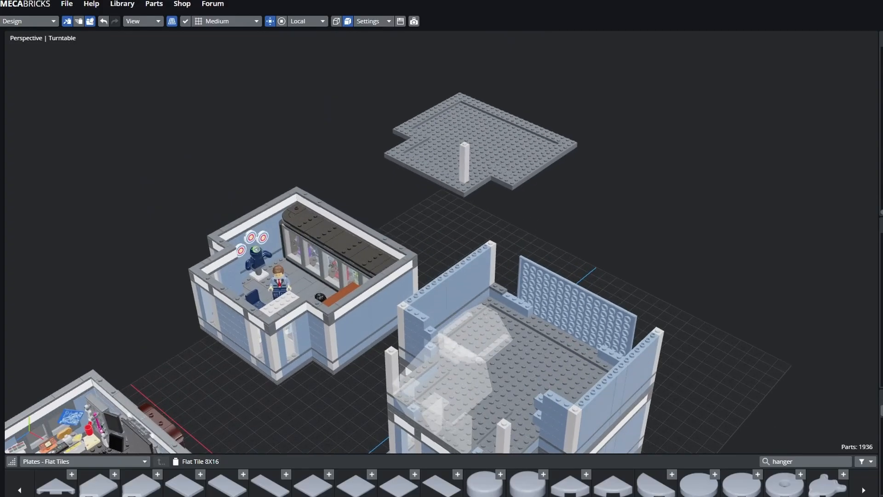
middle_drag(529, 276, 501, 246)
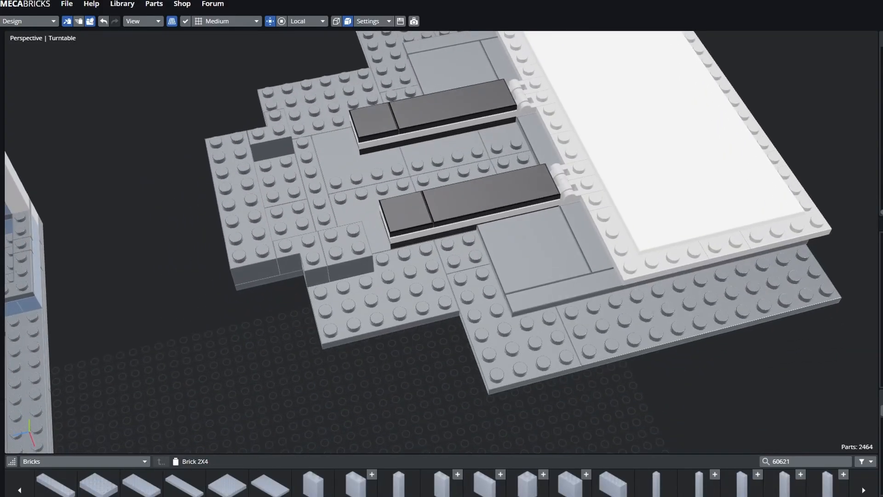
scroll(441, 249, down, 4)
shift+middle_drag(395, 294, 474, 117)
scroll(442, 202, down, 3)
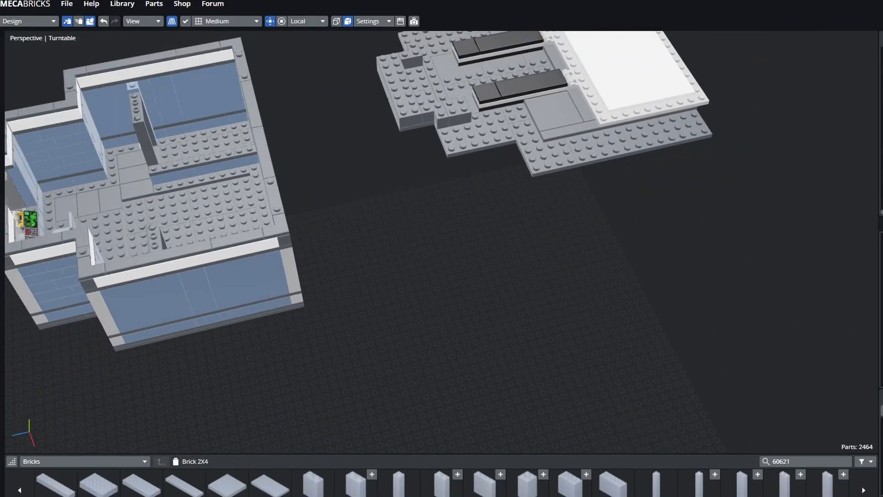
shift+middle_drag(368, 221, 532, 285)
shift+middle_drag(459, 258, 547, 276)
middle_drag(547, 276, 451, 251)
click(505, 313)
scroll(504, 312, up, 3)
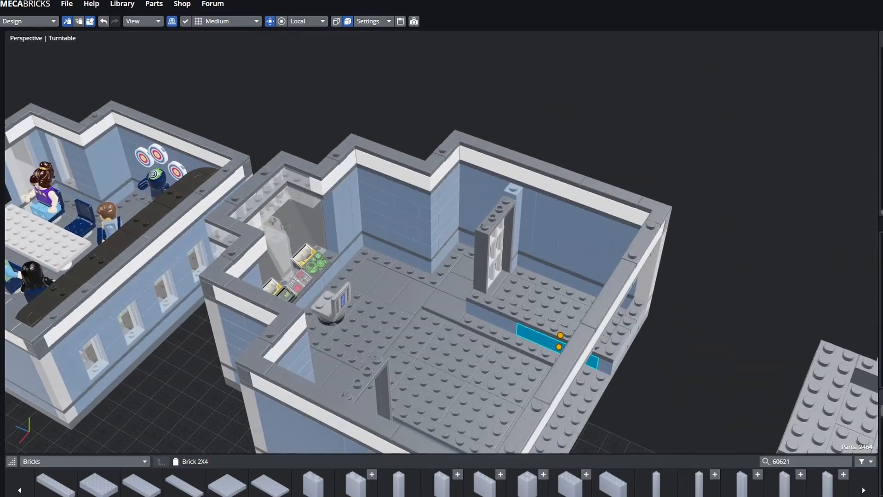
shift+middle_drag(559, 340, 506, 296)
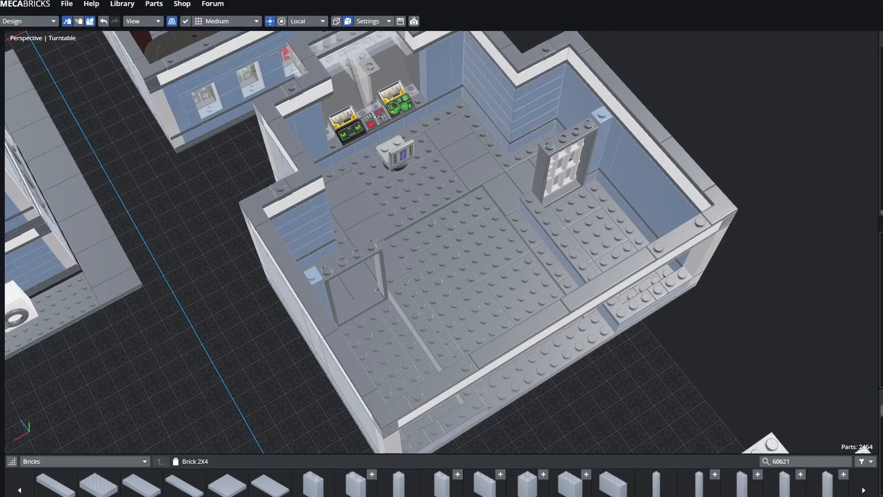
middle_drag(506, 297, 827, 225)
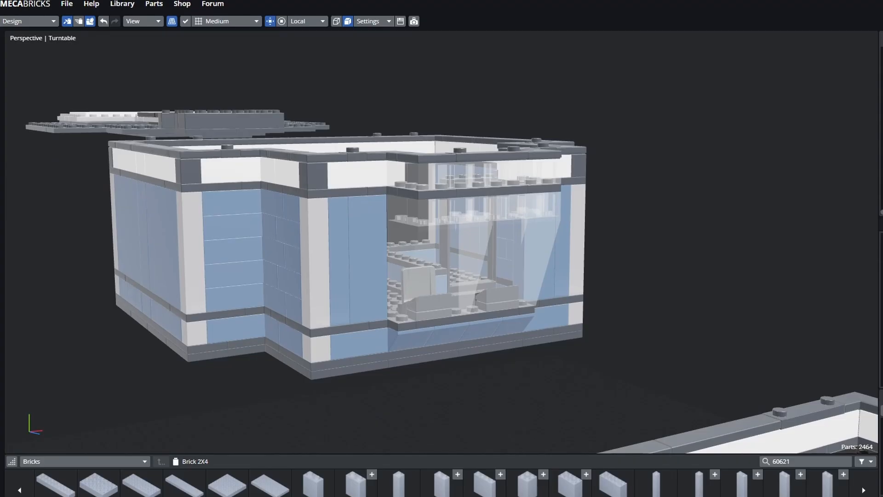
middle_drag(528, 198, 239, 258)
click(449, 232)
scroll(449, 231, up, 3)
middle_drag(449, 231, 414, 211)
click(413, 249)
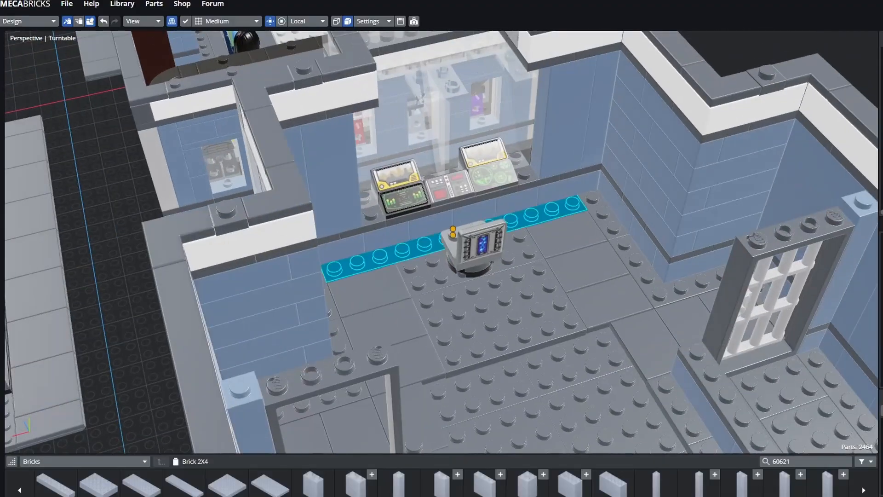
click(414, 249)
middle_drag(414, 249, 290, 253)
click(466, 299)
click(430, 220)
click(521, 241)
click(425, 234)
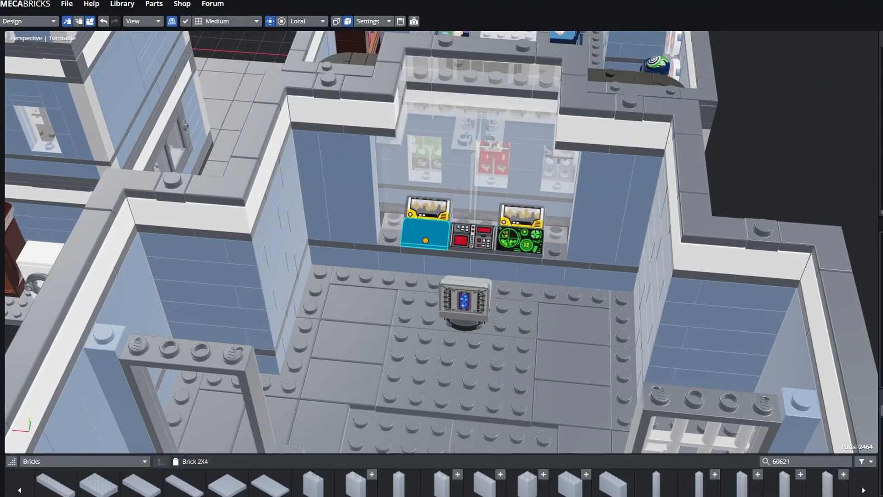
click(522, 217)
click(425, 235)
click(429, 208)
click(520, 241)
click(522, 216)
click(473, 236)
click(466, 300)
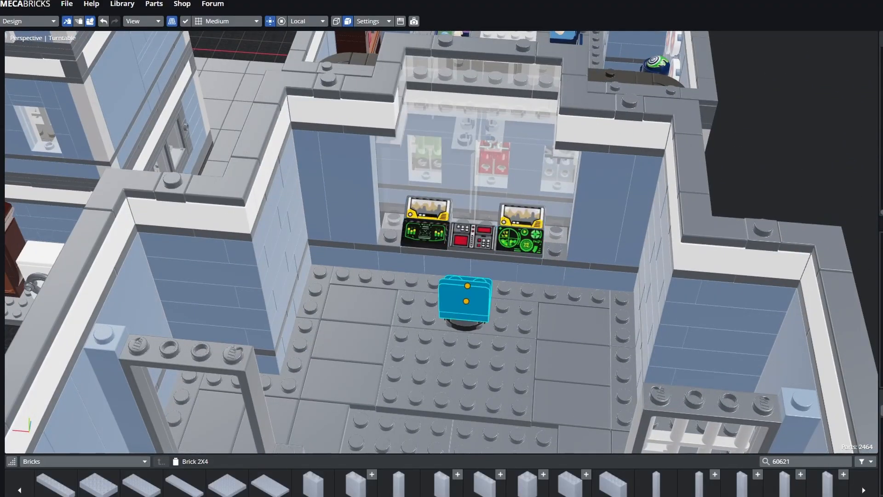
middle_drag(465, 299, 571, 317)
click(572, 319)
middle_drag(460, 257, 646, 258)
click(646, 254)
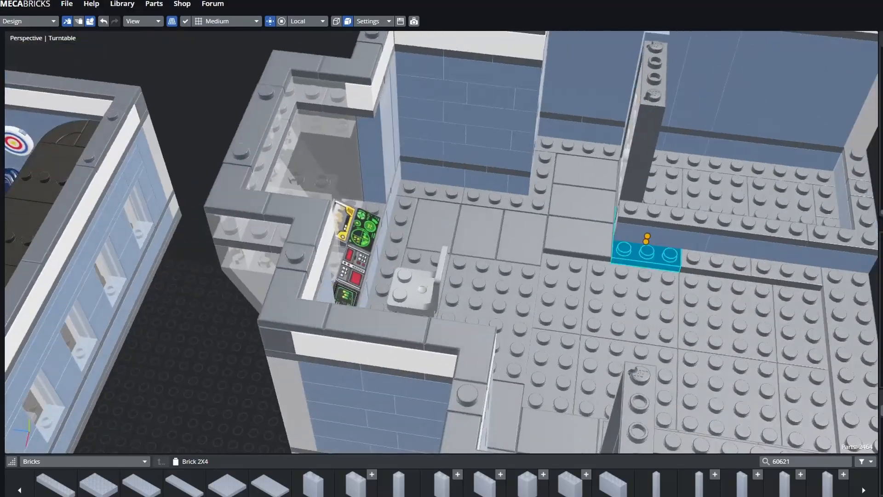
click(485, 318)
middle_drag(414, 230, 542, 230)
click(690, 286)
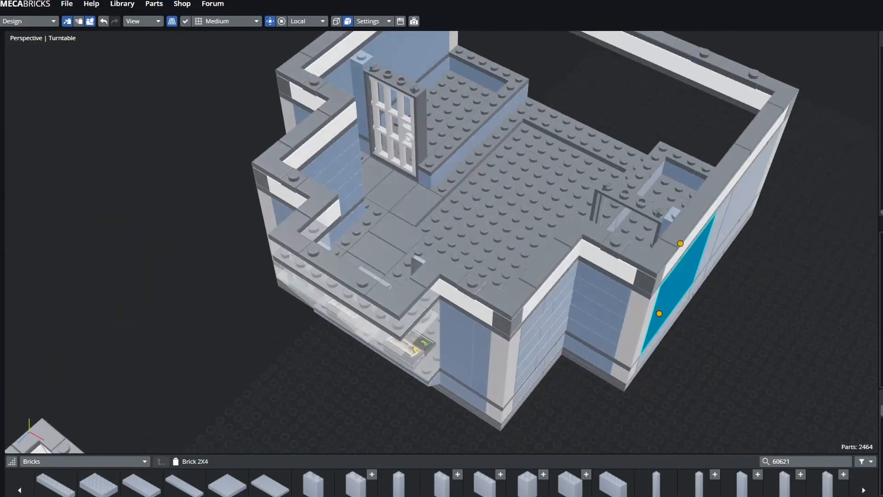
shift+middle_drag(441, 184, 464, 322)
click(554, 374)
click(458, 209)
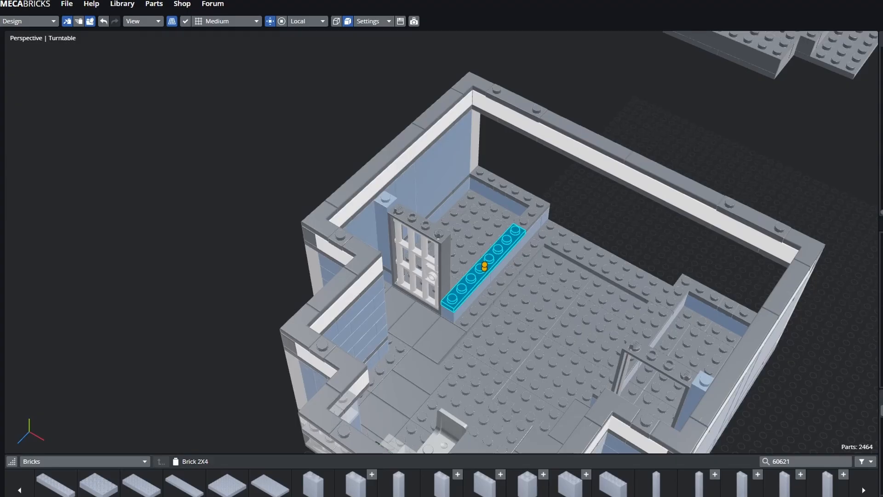
click(598, 184)
click(646, 219)
middle_drag(505, 230, 466, 248)
click(477, 251)
scroll(477, 250, up, 3)
click(506, 193)
middle_drag(506, 193, 542, 194)
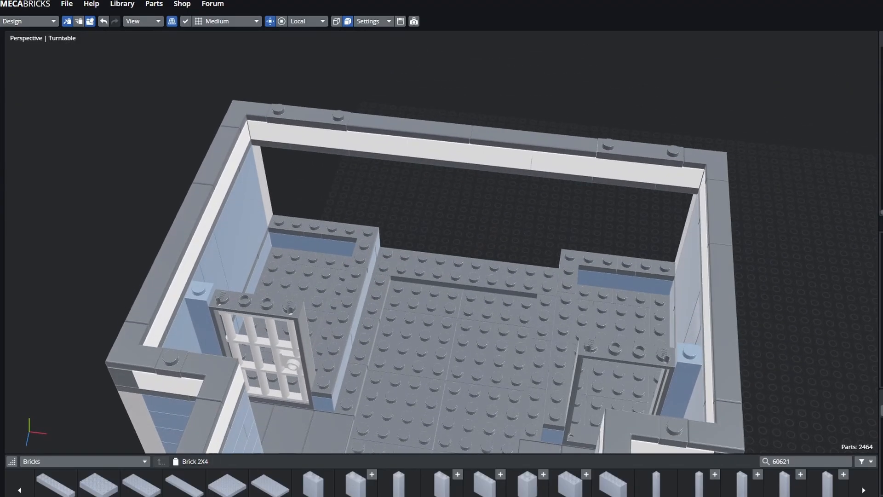
shift+middle_drag(460, 230, 508, 207)
click(474, 234)
click(317, 256)
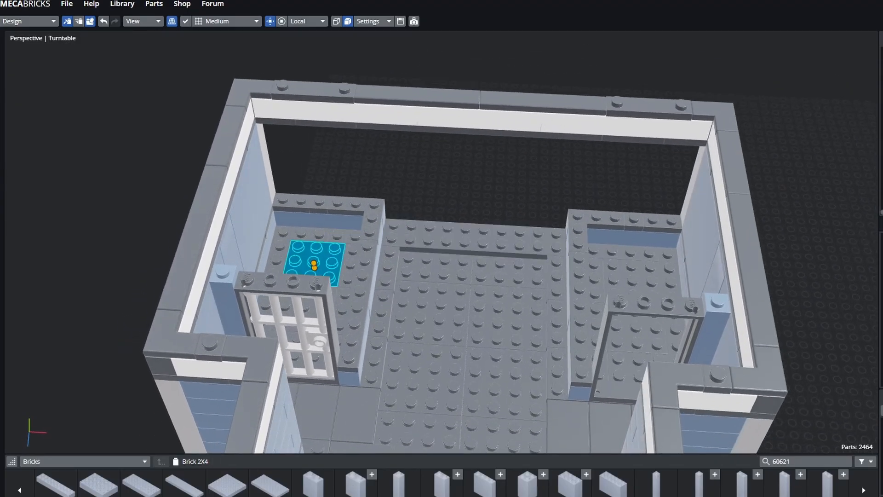
click(430, 312)
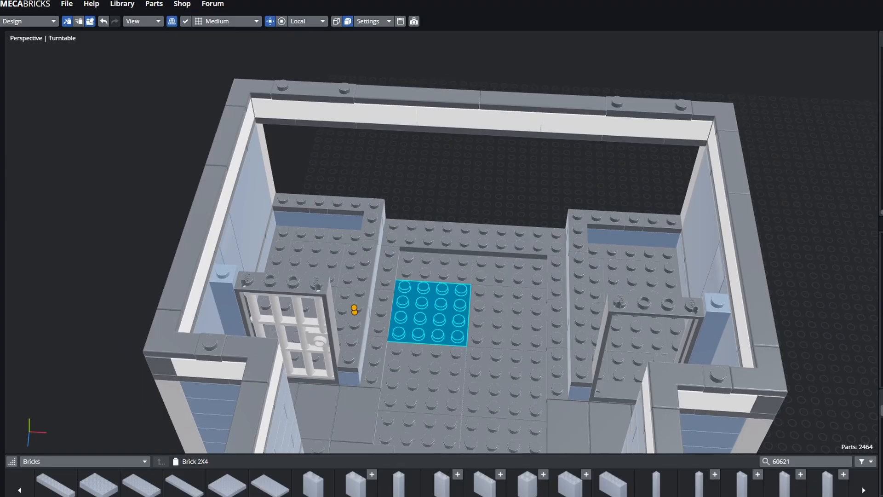
click(581, 317)
click(478, 235)
click(487, 184)
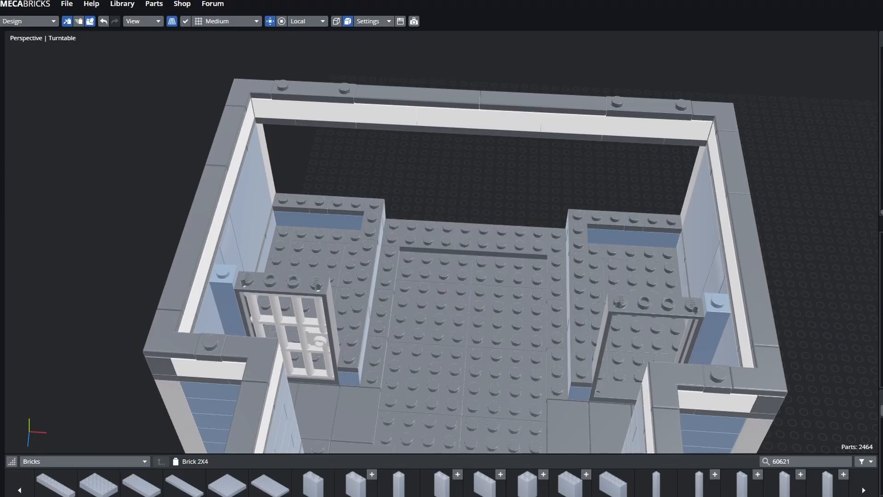
shift+middle_drag(488, 184, 491, 183)
shift+middle_drag(552, 161, 496, 138)
click(508, 135)
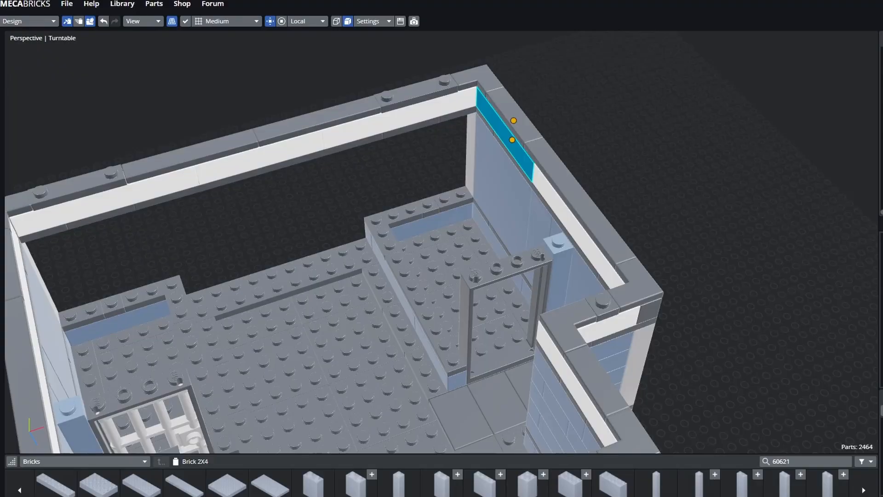
click(432, 223)
click(333, 263)
click(384, 230)
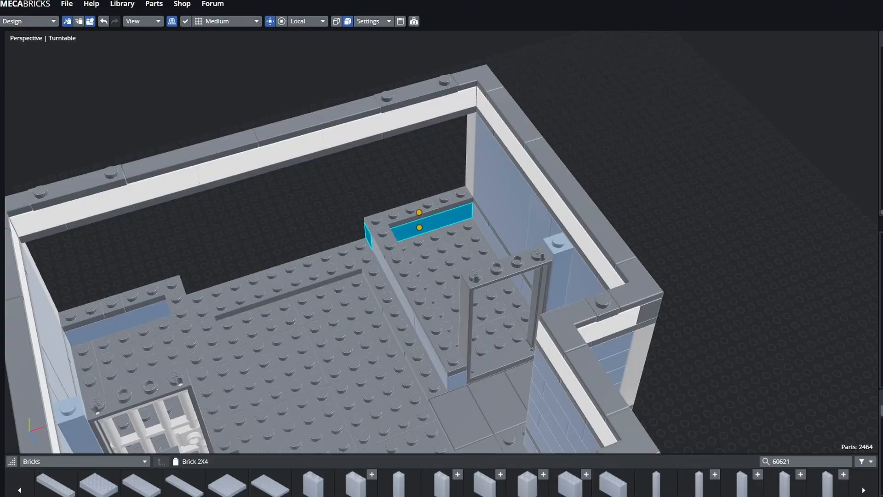
scroll(421, 223, down, 3)
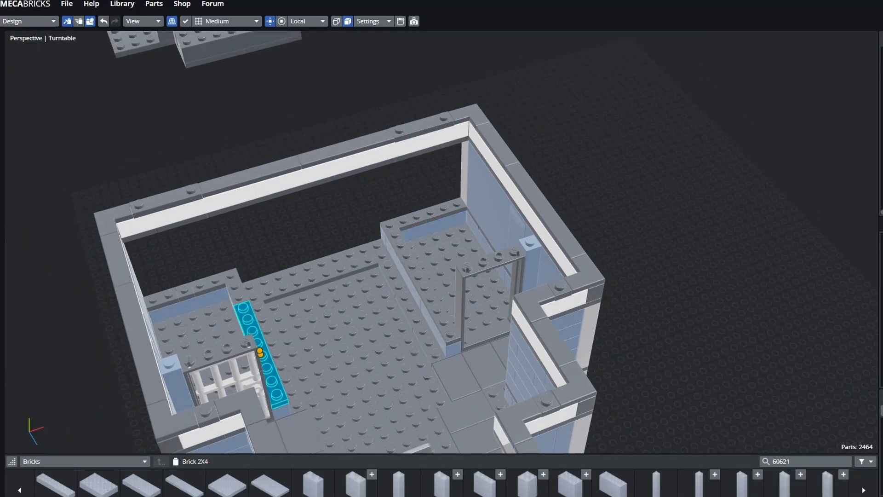
scroll(167, 178, down, 5)
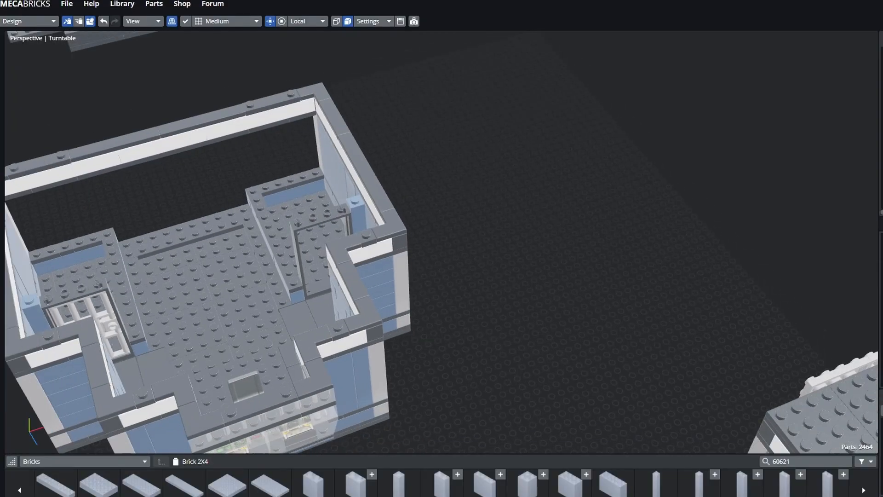
scroll(441, 242, down, 2)
middle_drag(597, 258, 585, 197)
click(640, 153)
click(718, 138)
middle_drag(506, 239, 584, 184)
click(654, 182)
scroll(654, 193, up, 3)
click(680, 216)
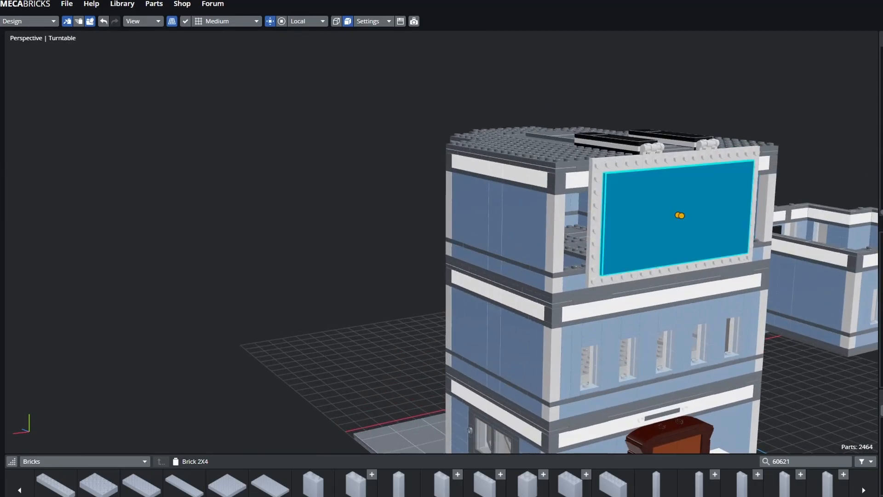
middle_drag(680, 221, 513, 159)
click(700, 114)
middle_drag(552, 193, 722, 267)
middle_drag(460, 156, 502, 177)
click(502, 178)
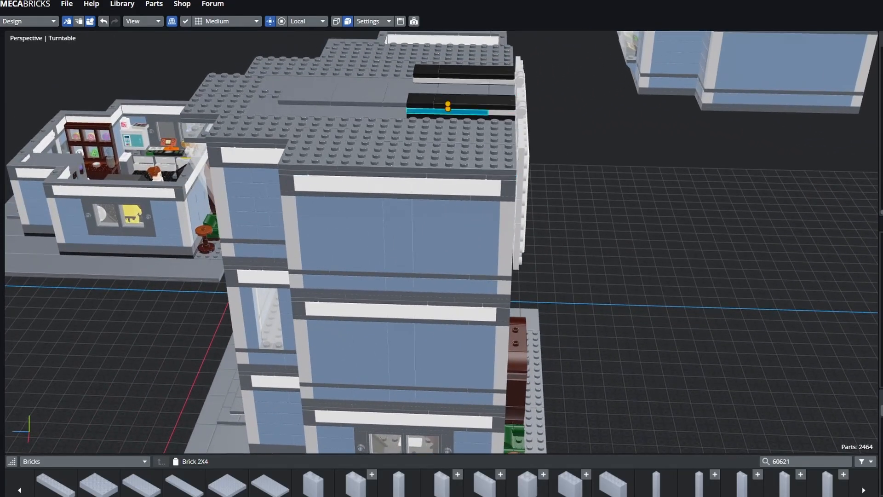
click(570, 105)
middle_drag(598, 138, 450, 92)
click(449, 83)
click(570, 203)
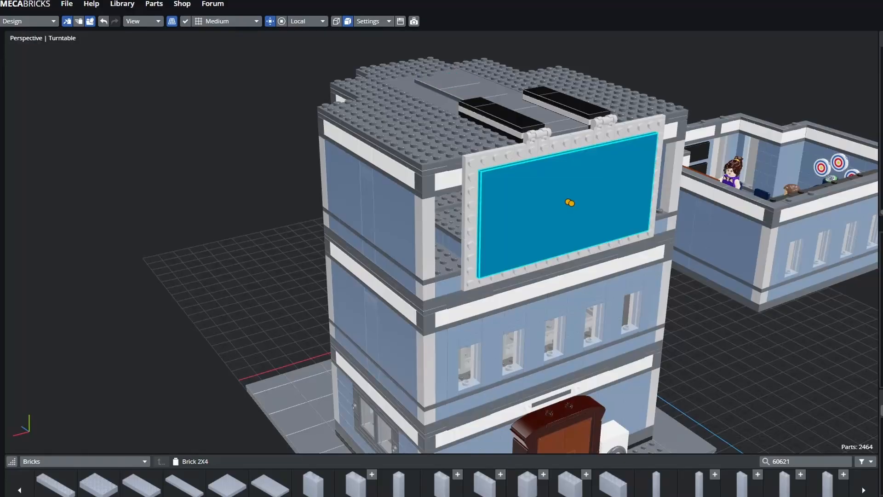
click(508, 117)
click(569, 202)
click(509, 118)
scroll(510, 118, down, 7)
click(690, 312)
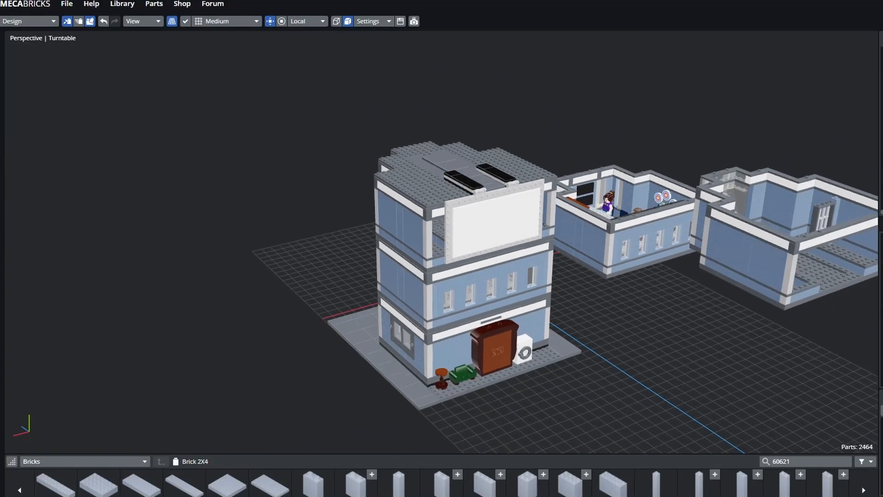
middle_drag(690, 299, 305, 200)
scroll(305, 200, up, 3)
middle_drag(441, 184, 386, 312)
- Select the module's grey plates, small plates and white panel in turn, then deselect
click(416, 207)
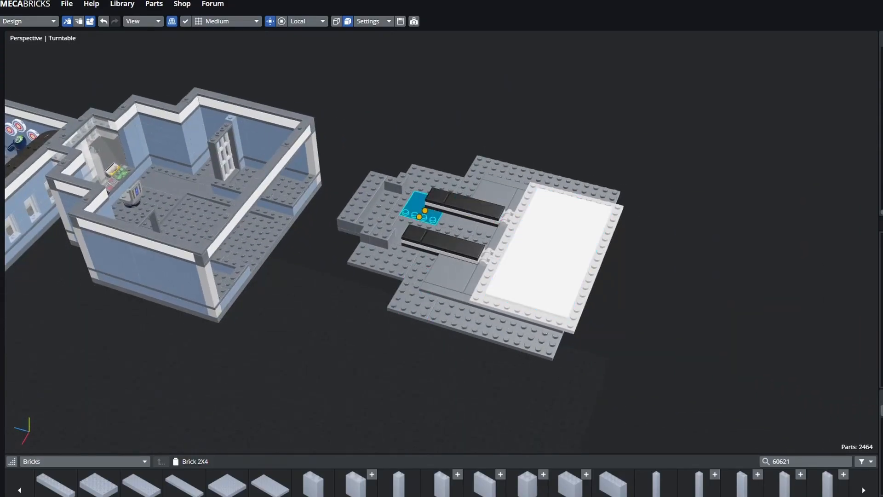
click(496, 329)
click(549, 253)
click(432, 177)
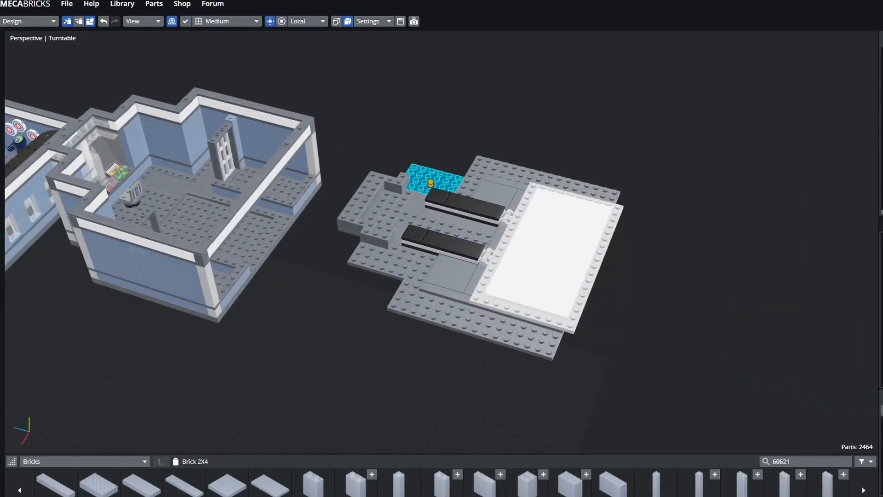
click(495, 329)
middle_drag(387, 285, 383, 218)
click(382, 221)
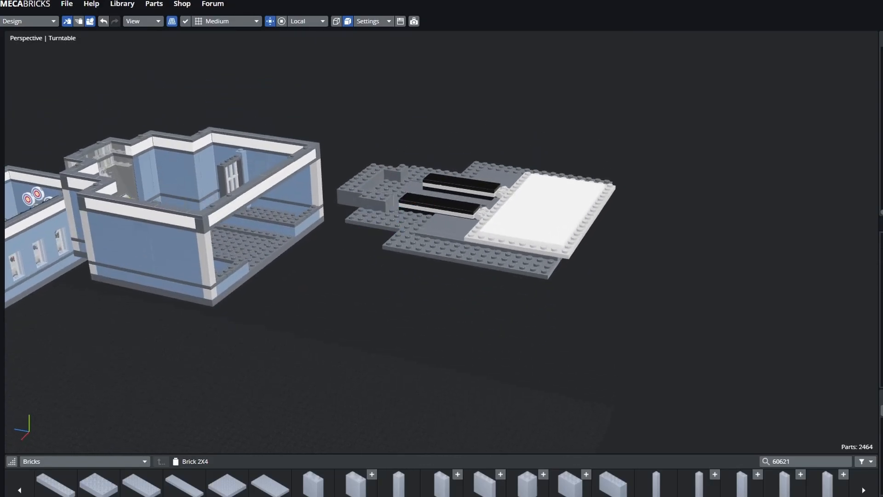
click(391, 289)
- Orbit the module to inspect the white plate and black bars, then zoom out
middle_drag(391, 290, 506, 352)
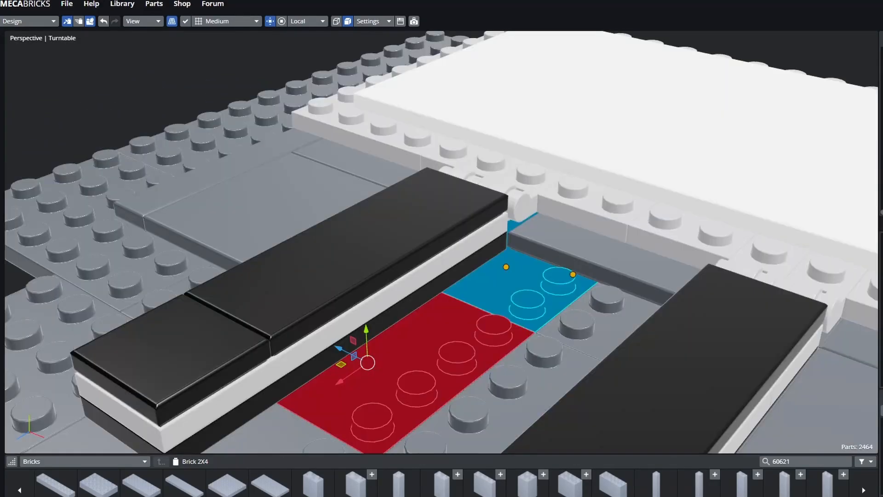
middle_drag(496, 276, 405, 249)
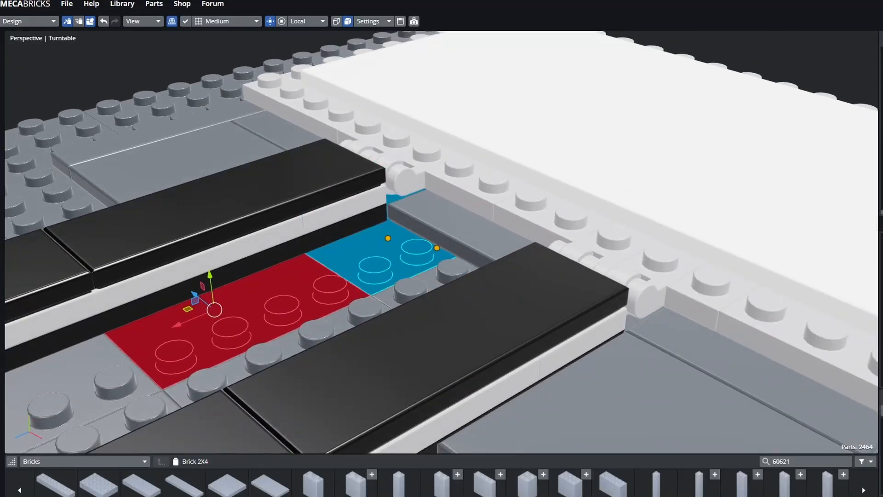
middle_drag(455, 220, 506, 253)
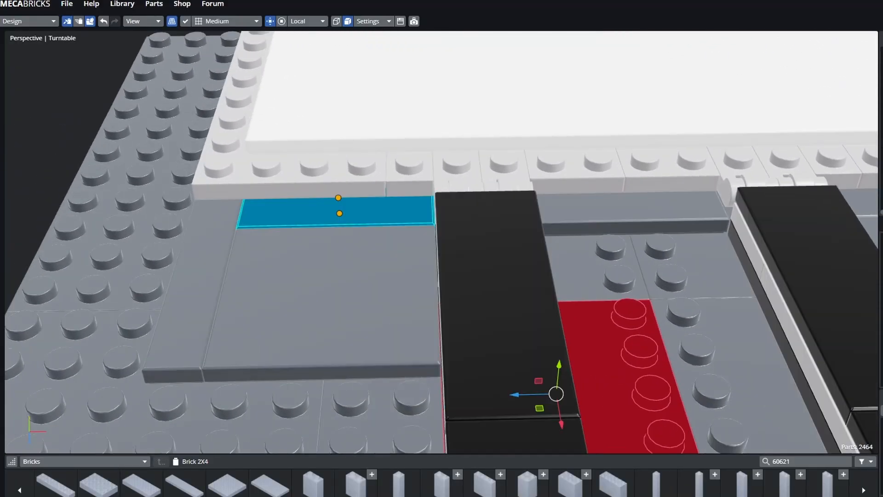
middle_drag(428, 272, 390, 264)
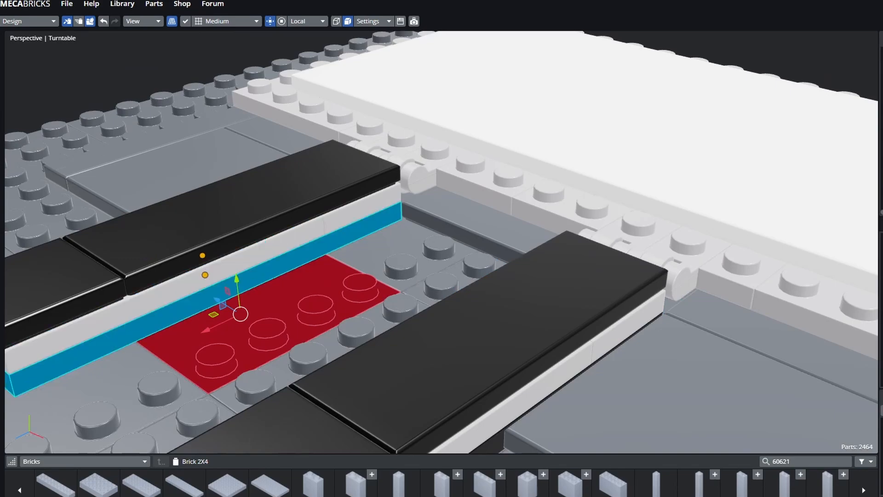
middle_drag(387, 193, 519, 253)
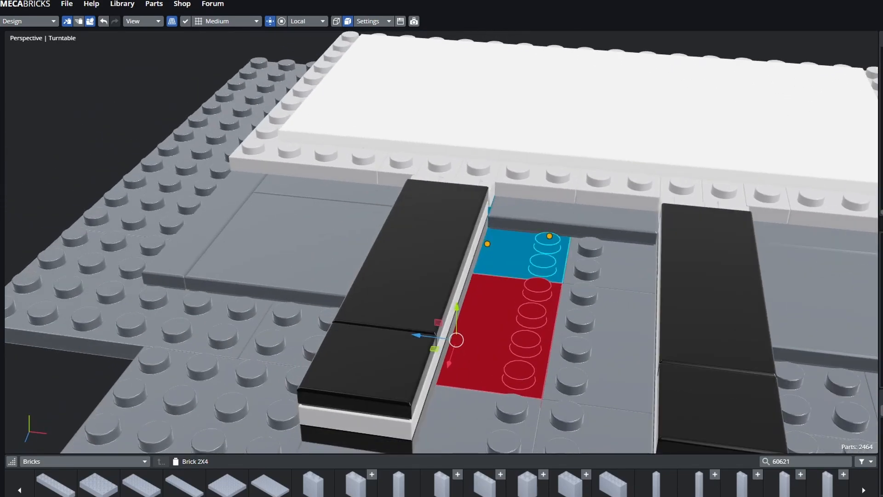
scroll(529, 262, down, 2)
scroll(520, 354, down, 1)
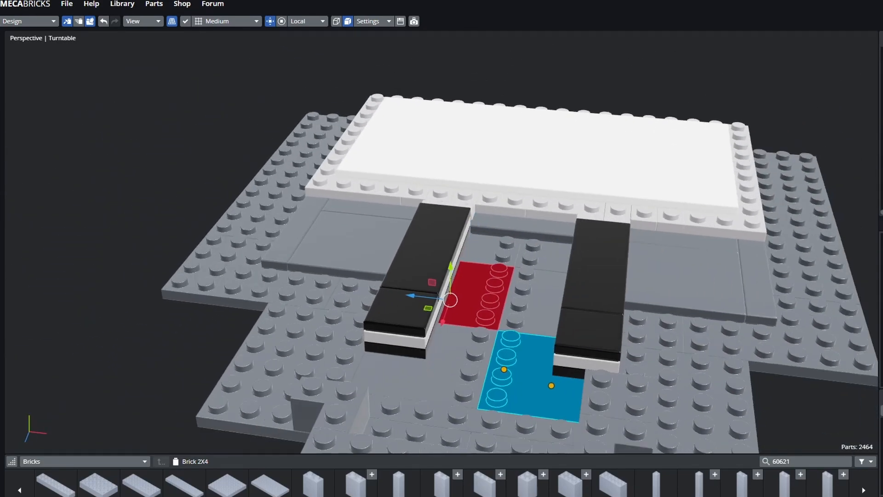
- Orbit around the grey module and building front, ending on a front view of the module
middle_drag(653, 330, 585, 323)
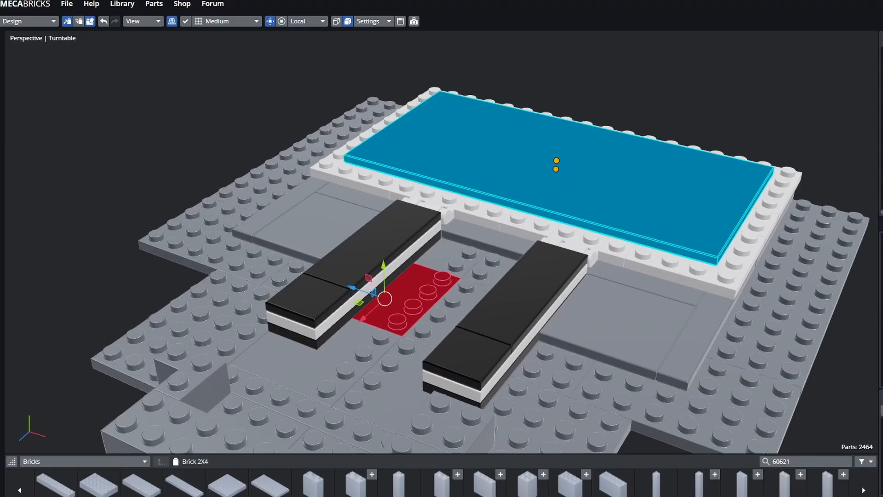
middle_drag(598, 258, 455, 278)
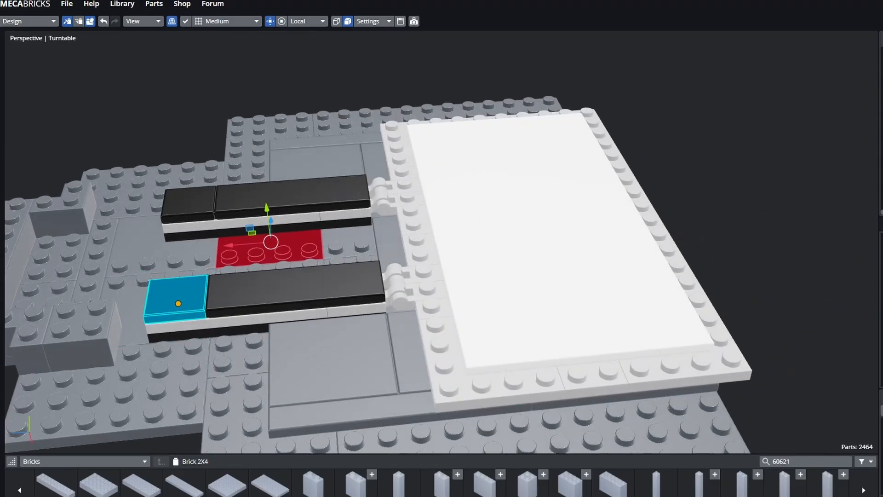
middle_drag(410, 354, 368, 323)
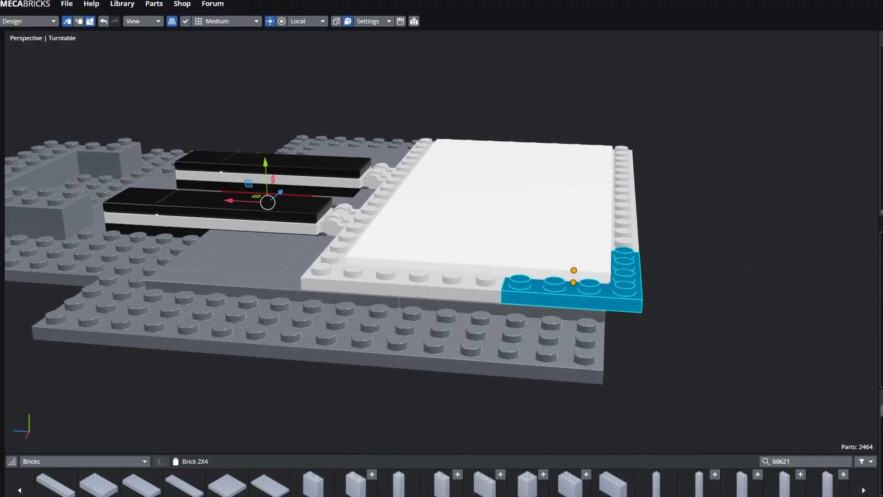
middle_drag(539, 230, 433, 262)
middle_drag(410, 173, 334, 177)
middle_drag(414, 250, 568, 336)
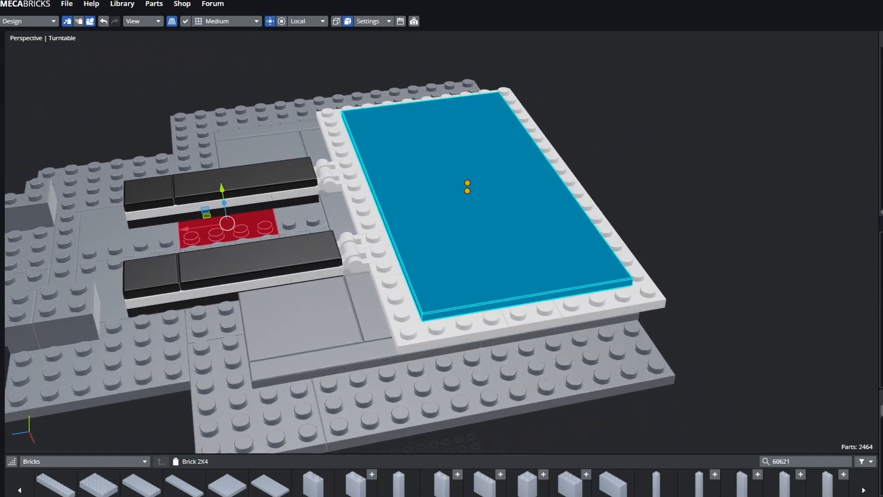
middle_drag(468, 187, 492, 198)
shift+middle_drag(300, 112, 480, 36)
scroll(506, 207, down, 5)
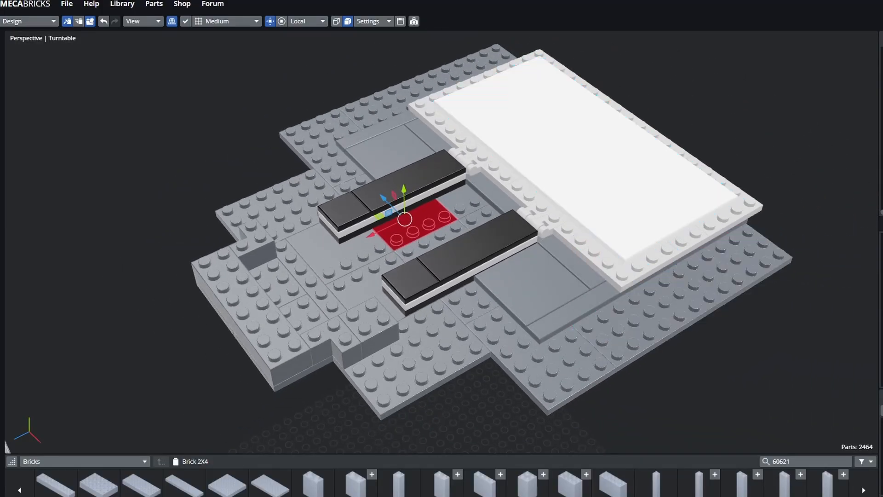
middle_drag(529, 221, 430, 212)
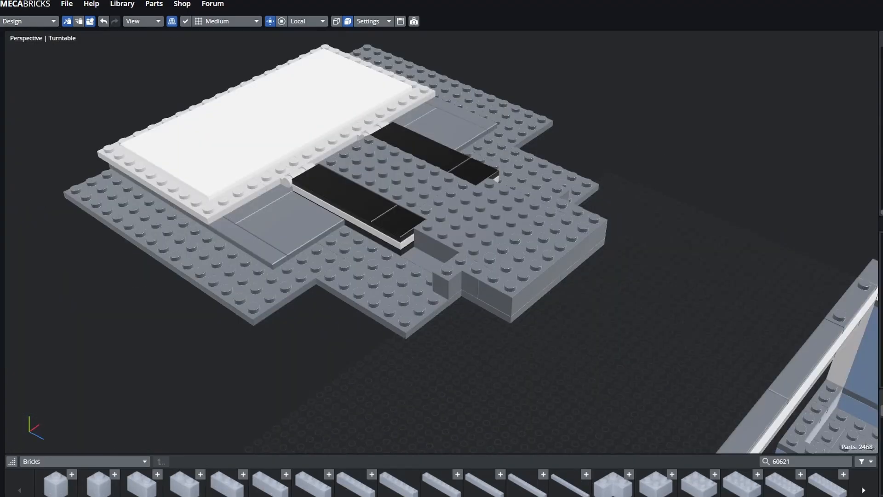
middle_drag(460, 239, 534, 264)
- Select the long, L-shaped and other grey plates on the base, then clear and view front-on
click(187, 341)
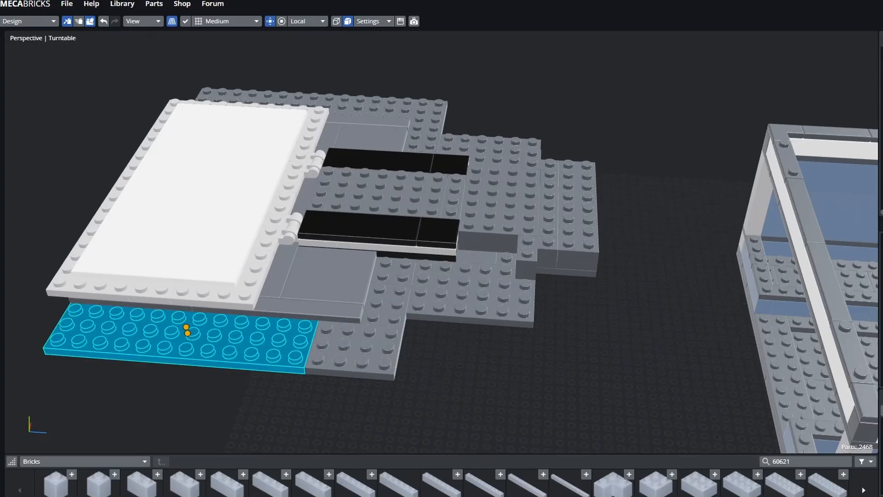
click(356, 347)
click(396, 272)
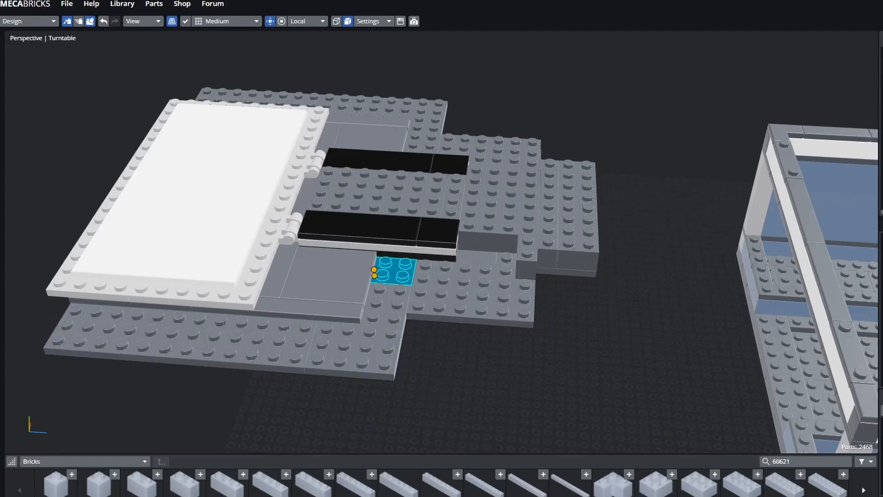
click(474, 292)
click(477, 257)
click(499, 292)
click(564, 313)
middle_drag(564, 313, 469, 342)
- Select the front 2x8 brick and several base plates from an angled view
click(453, 345)
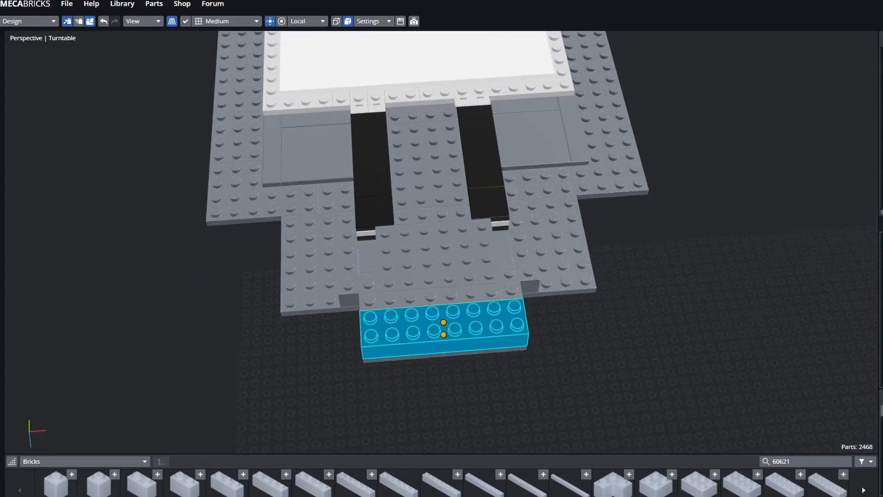
click(439, 260)
middle_drag(440, 260, 329, 271)
click(324, 276)
click(467, 317)
click(580, 320)
- Check the right-edge, front and central plates and the long left brick, then view side-on
click(710, 255)
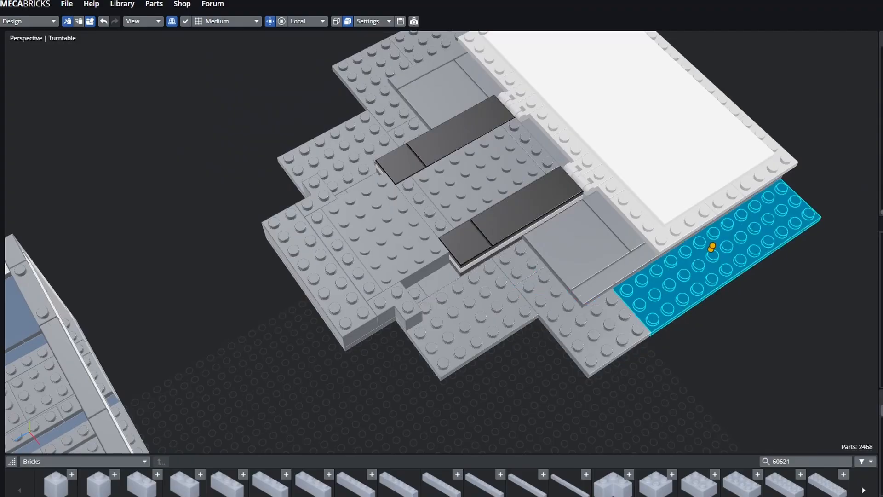
click(467, 317)
click(583, 309)
click(467, 317)
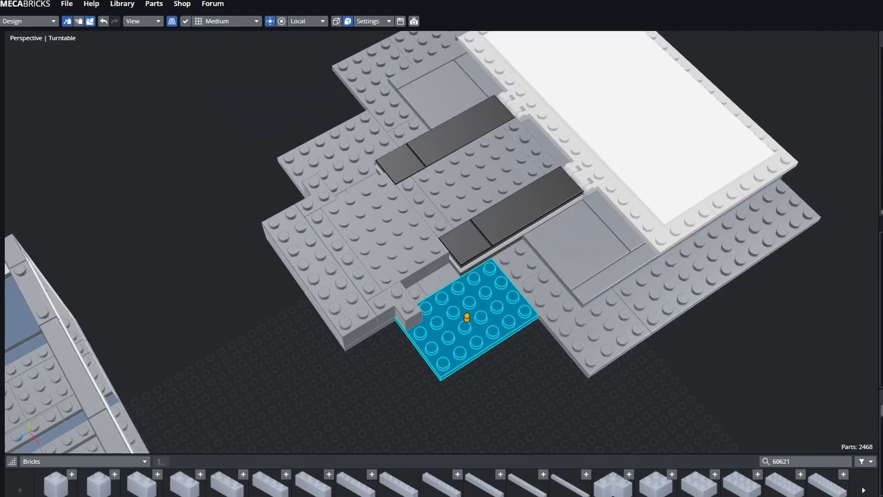
click(320, 276)
click(384, 230)
click(276, 322)
middle_drag(276, 322, 285, 264)
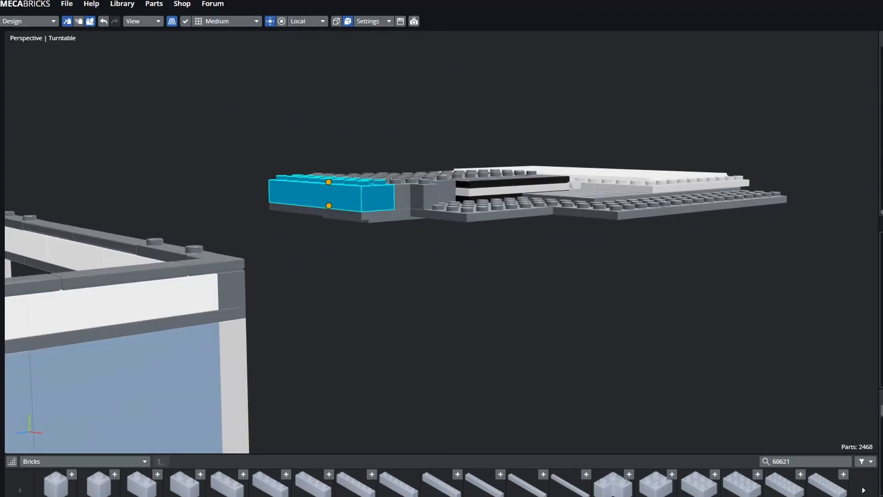
- Inspect the corner brick, lower grey plate, large white tile and front 4x6 plate
click(410, 197)
click(485, 265)
middle_drag(486, 265, 487, 335)
middle_drag(304, 183, 572, 177)
click(487, 276)
click(336, 120)
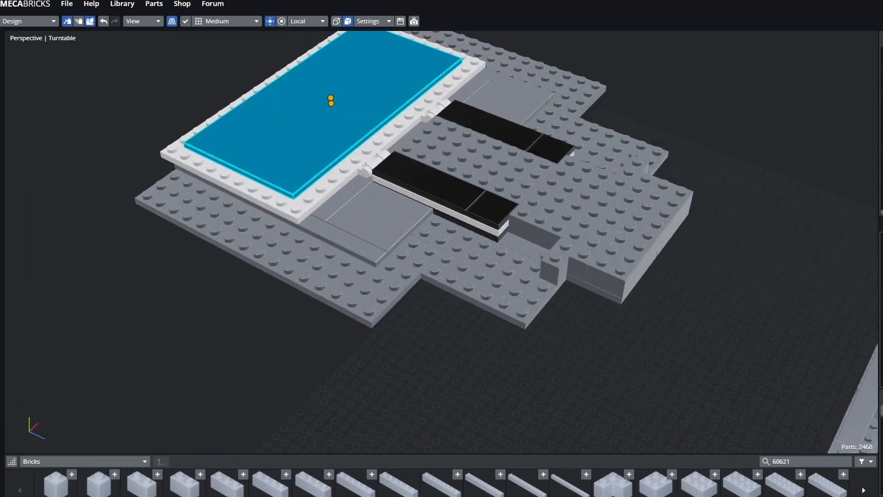
click(377, 271)
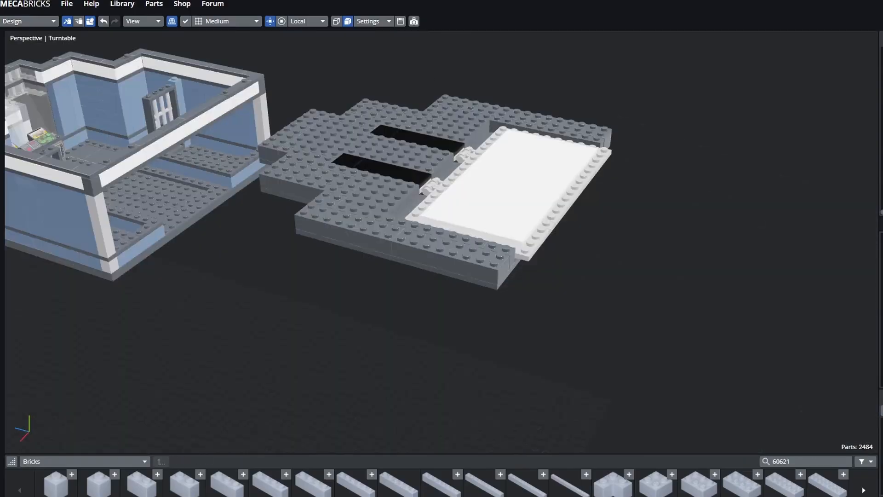
middle_drag(441, 248, 466, 320)
- Select the front 1x8 and 2x8 bricks, then turn to a side view of the buildings
click(465, 322)
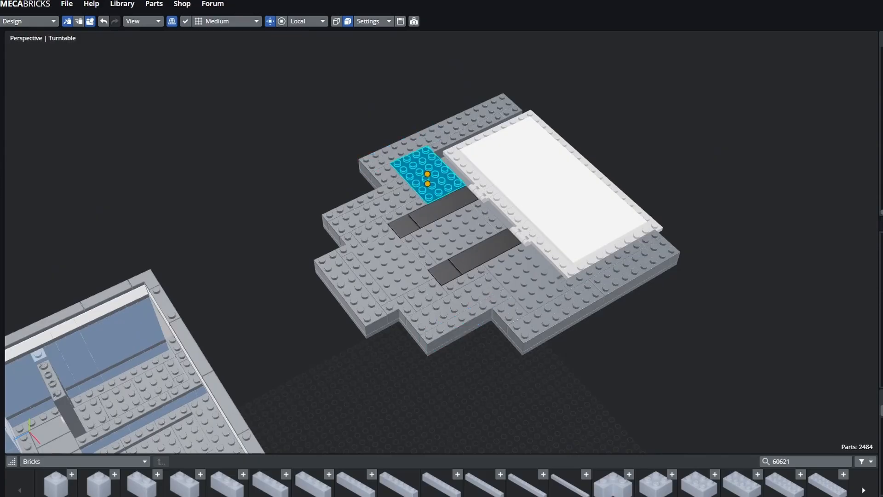
key(Escape)
scroll(441, 242, up, 4)
mouse_move(441, 248)
middle_down()
mouse_move(435, 202)
mouse_move(437, 235)
middle_up()
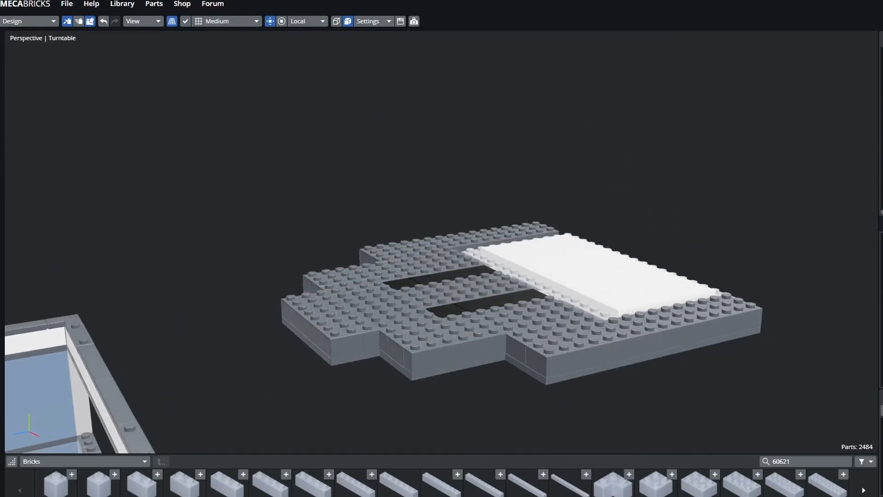
key(Escape)
middle_drag(437, 235, 371, 267)
shift+middle_drag(487, 276, 359, 201)
click(515, 345)
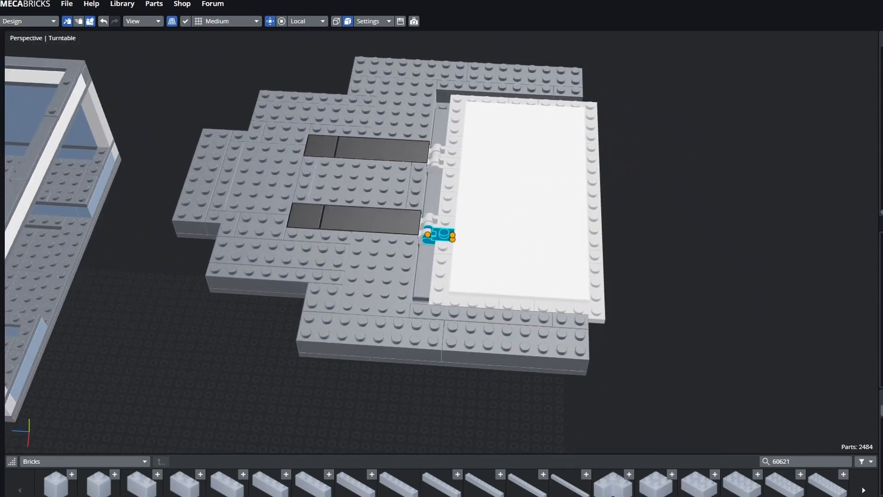
middle_drag(442, 267, 333, 195)
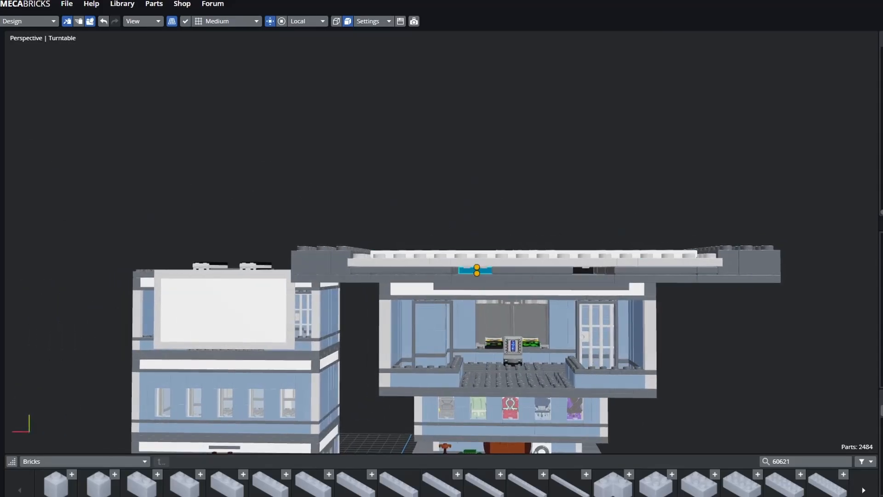
- Move in over the tower roof and swing round to its side wall
middle_drag(442, 248, 440, 285)
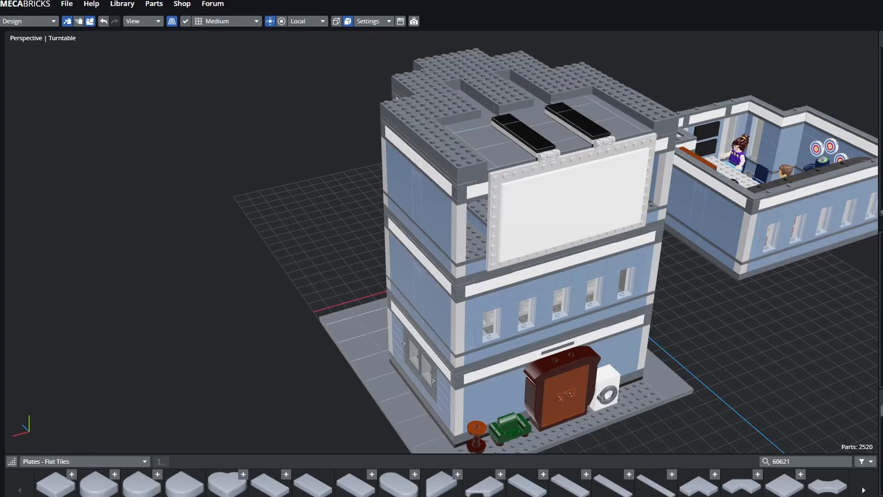
middle_drag(382, 299, 644, 400)
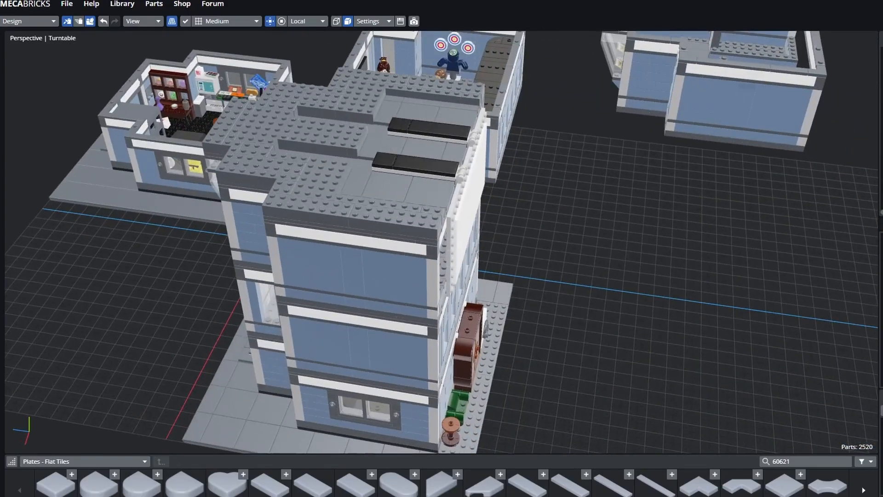
middle_drag(483, 221, 592, 215)
scroll(592, 215, up, 3)
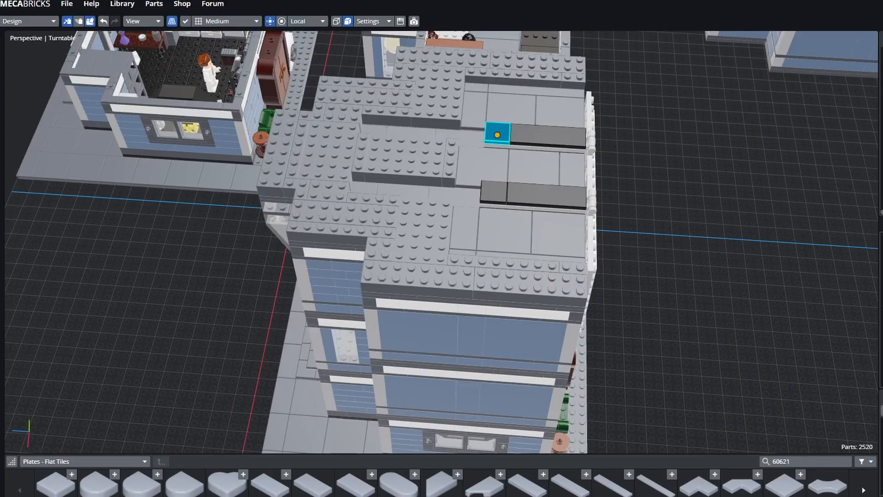
middle_drag(496, 184, 417, 129)
- Inspect the roof parts: dark tile, white billboard, its hinge, studded brick and right plate
click(368, 114)
scroll(441, 225, up, 1)
click(443, 228)
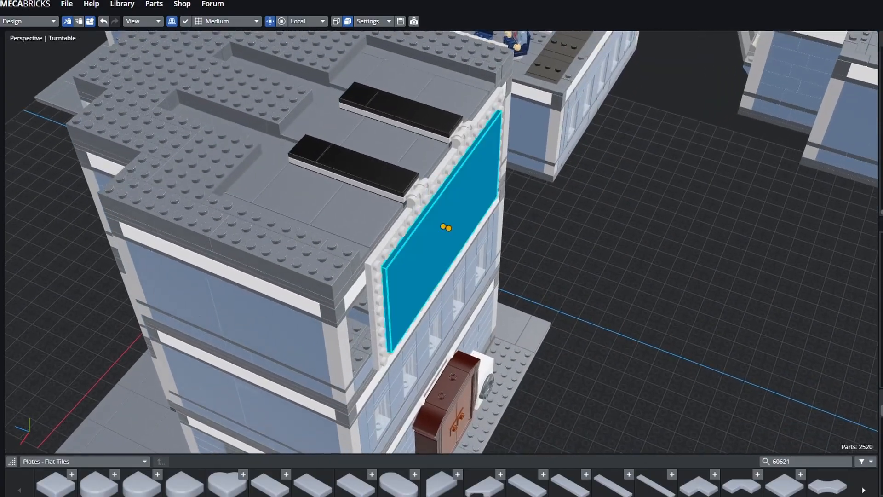
middle_drag(497, 230, 437, 198)
click(618, 251)
click(396, 292)
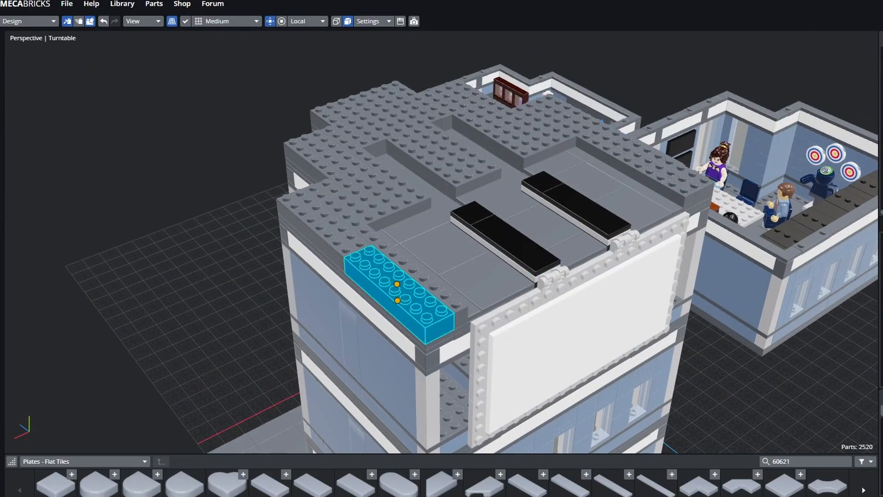
click(624, 161)
click(397, 292)
click(193, 152)
- Drop a new square plate into the gap beside the black roof tiles behind the billboard
middle_drag(460, 207, 494, 299)
right_drag(494, 299, 415, 91)
click(283, 223)
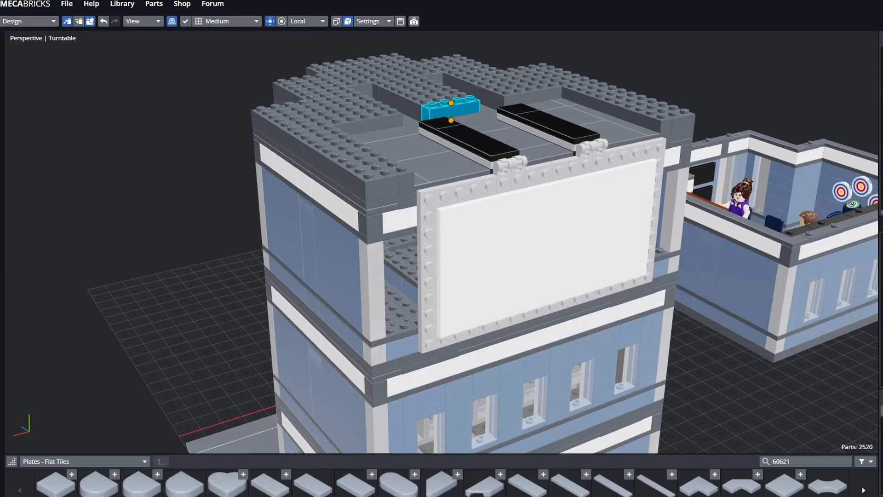
click(547, 248)
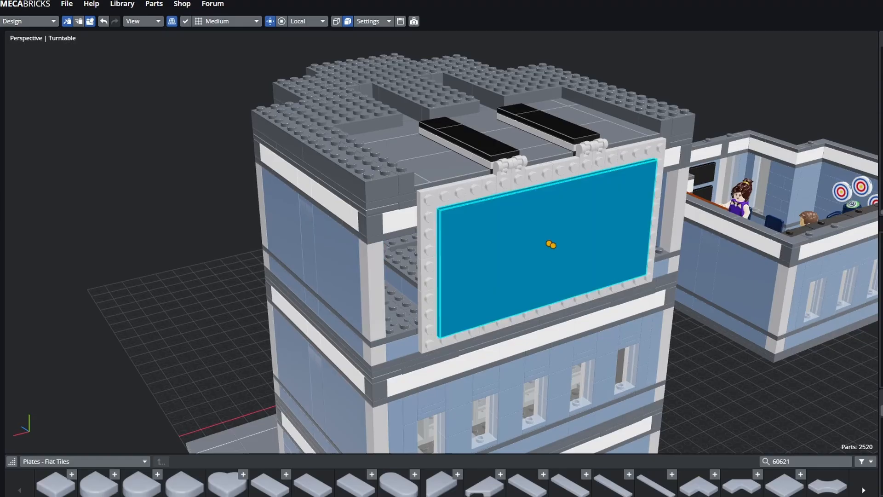
click(476, 143)
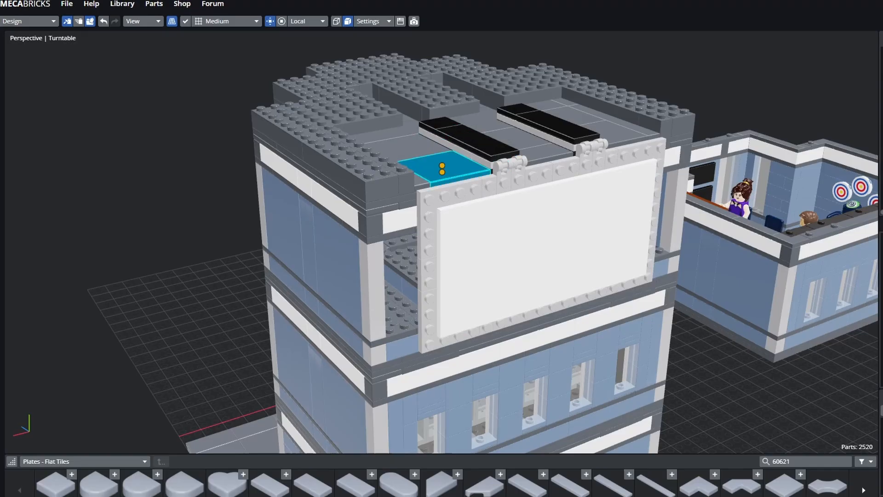
drag(517, 173, 472, 124)
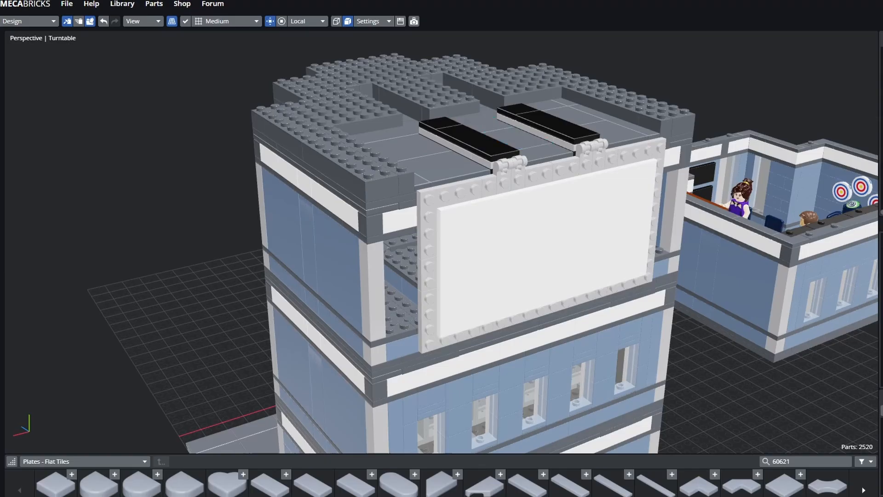
middle_drag(442, 239, 534, 221)
click(477, 219)
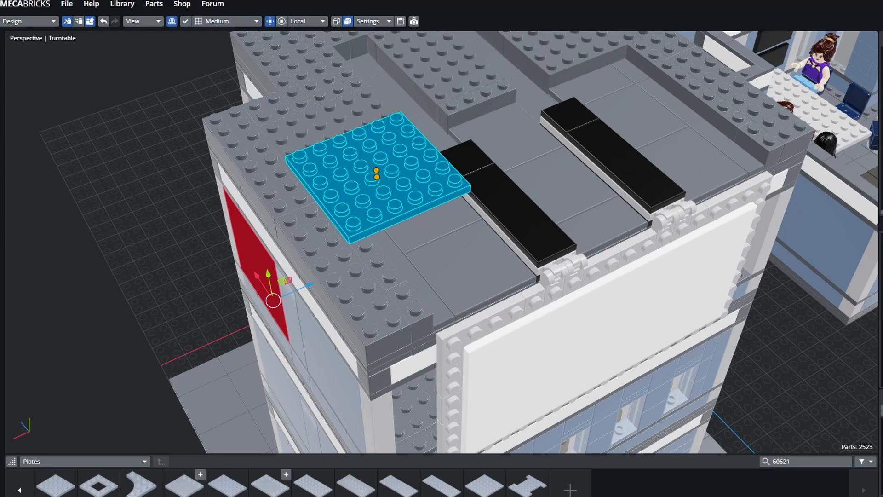
- Orbit, zoom and pan around the tower to check the grey studded roof from above
middle_drag(377, 184, 552, 175)
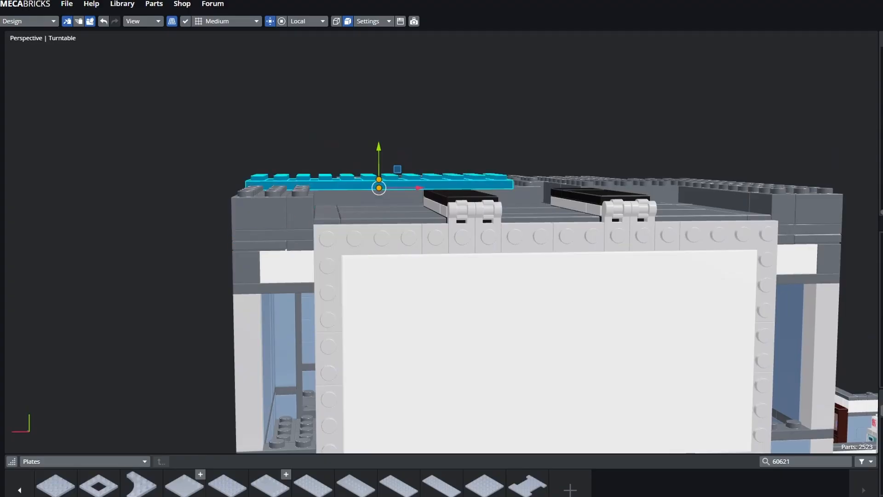
middle_drag(405, 184, 451, 232)
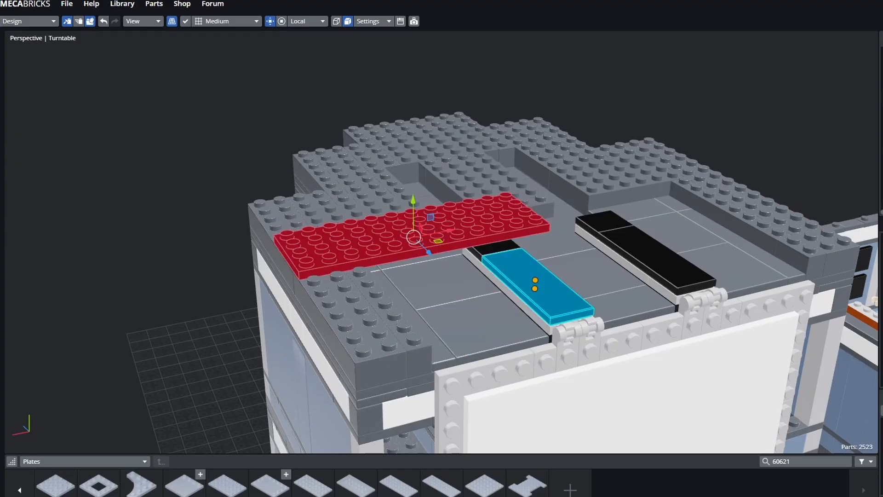
right_drag(535, 285, 499, 202)
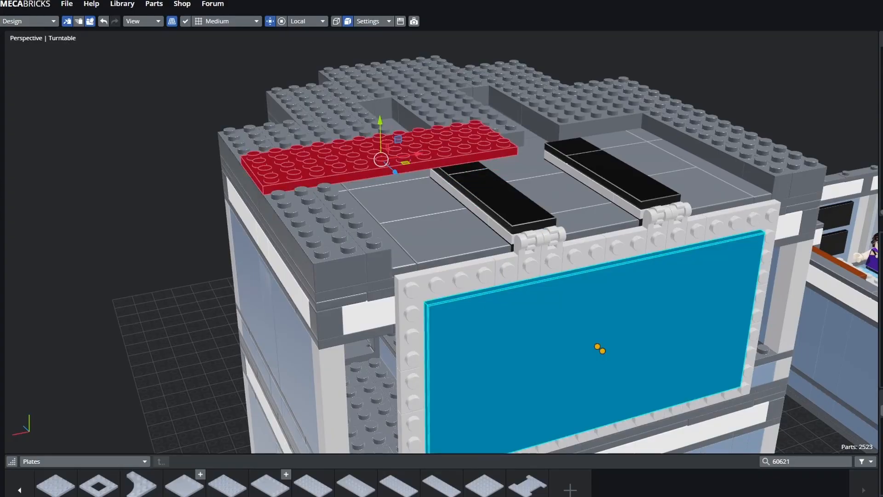
scroll(548, 192, down, 5)
drag(545, 191, 446, 206)
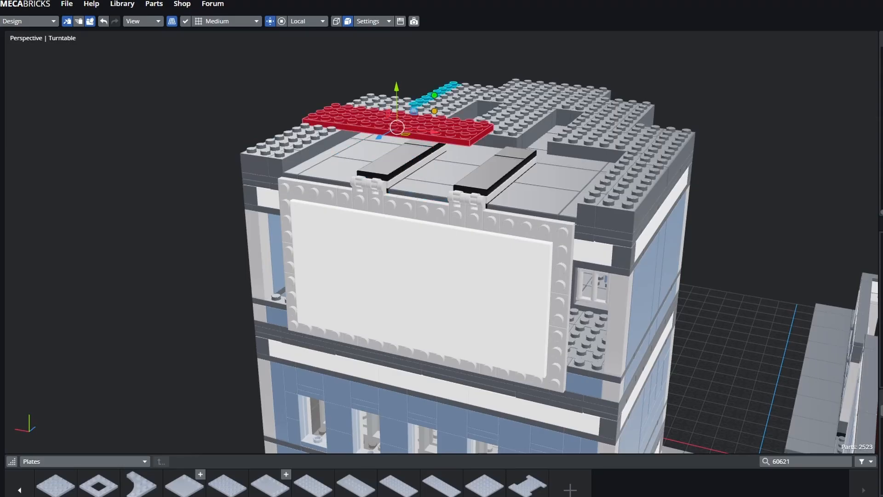
drag(427, 177, 446, 205)
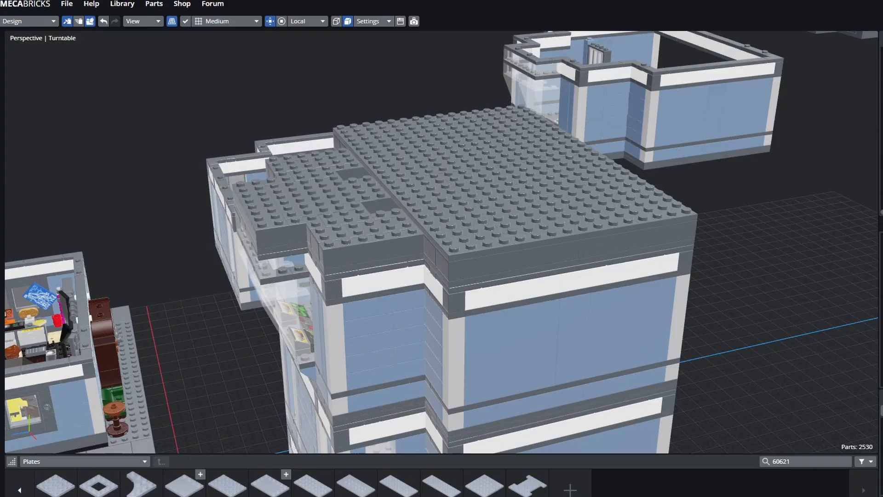
drag(372, 113, 359, 207)
right_drag(359, 207, 246, 223)
drag(246, 223, 281, 181)
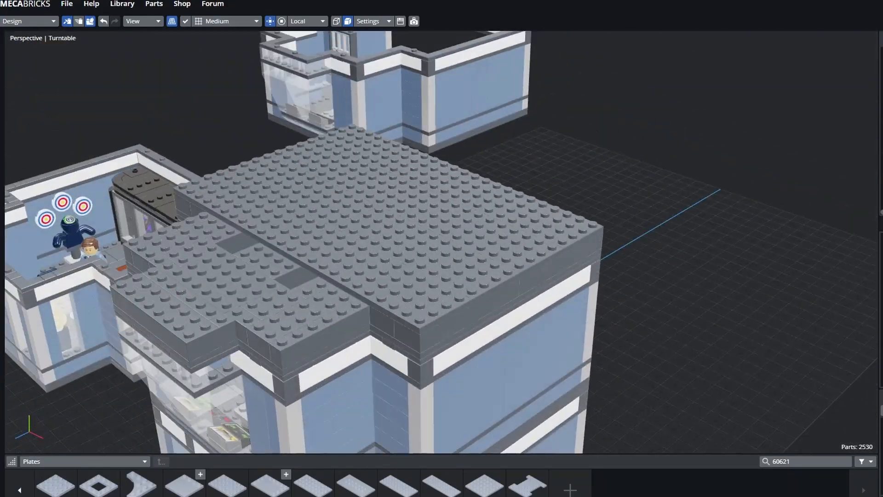
right_drag(281, 182, 382, 197)
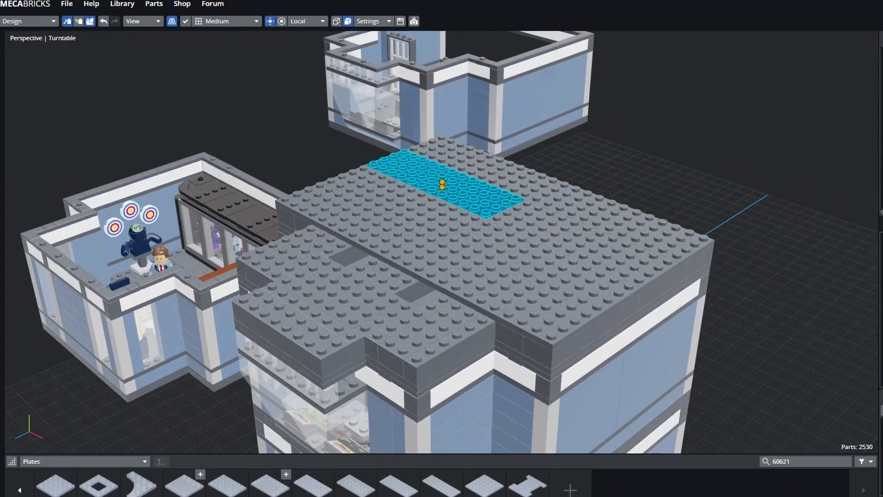
click(643, 124)
drag(644, 124, 581, 151)
click(546, 203)
click(489, 197)
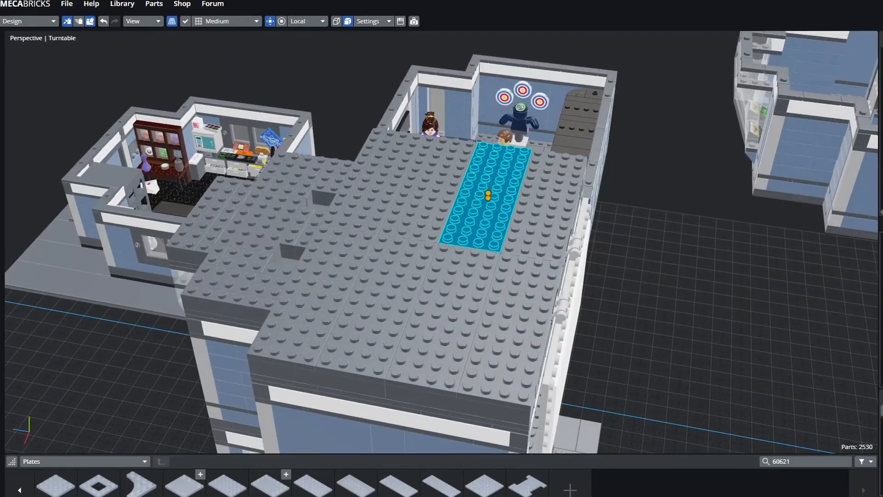
click(445, 320)
click(546, 203)
drag(547, 204, 489, 196)
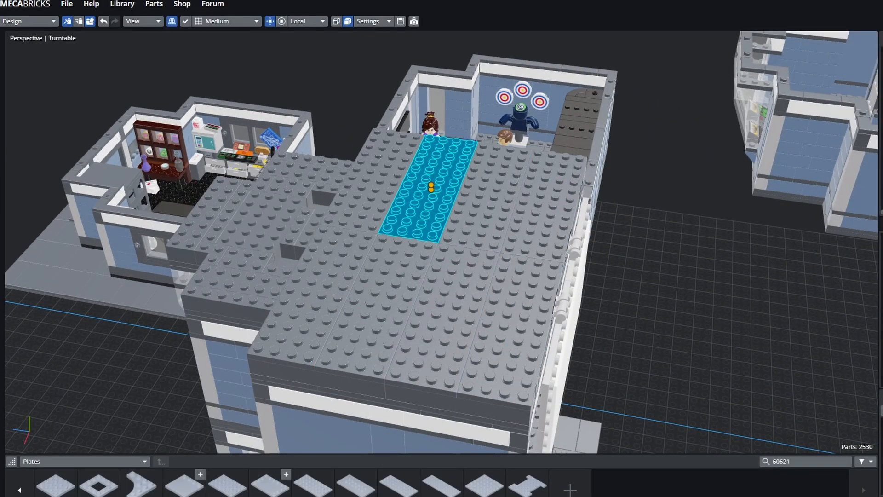
click(380, 308)
click(667, 161)
drag(667, 161, 543, 82)
click(599, 256)
right_drag(598, 137, 708, 184)
drag(708, 184, 680, 179)
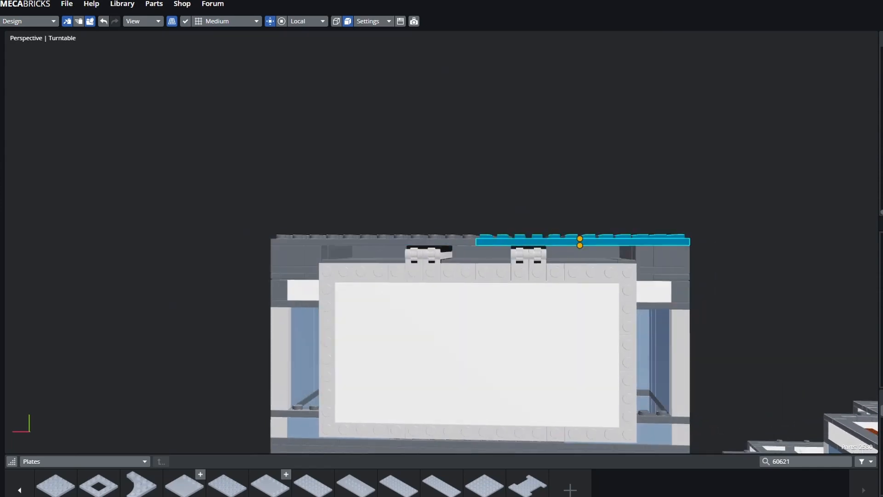
click(598, 138)
drag(598, 138, 772, 156)
click(567, 275)
right_drag(567, 275, 653, 177)
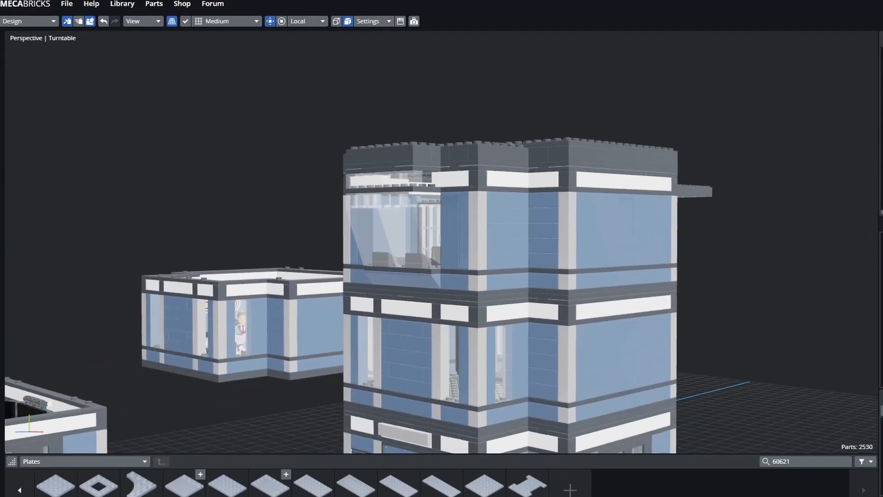
scroll(653, 177, down, 5)
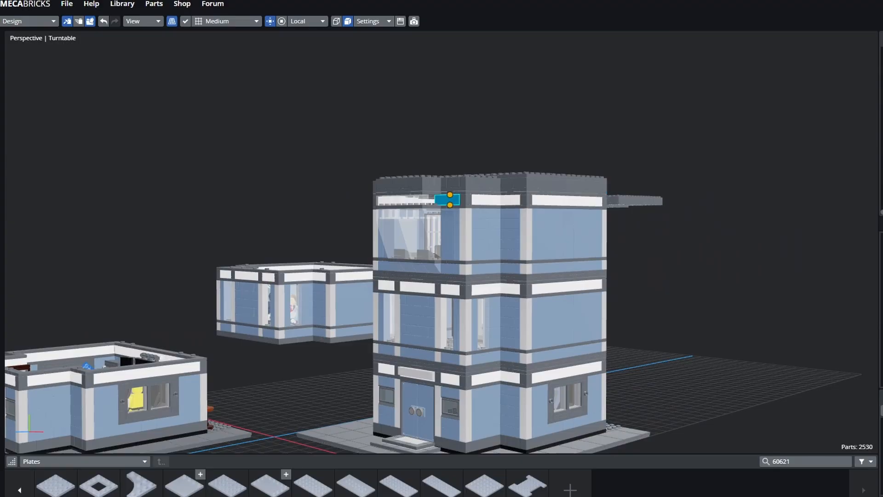
drag(630, 177, 626, 197)
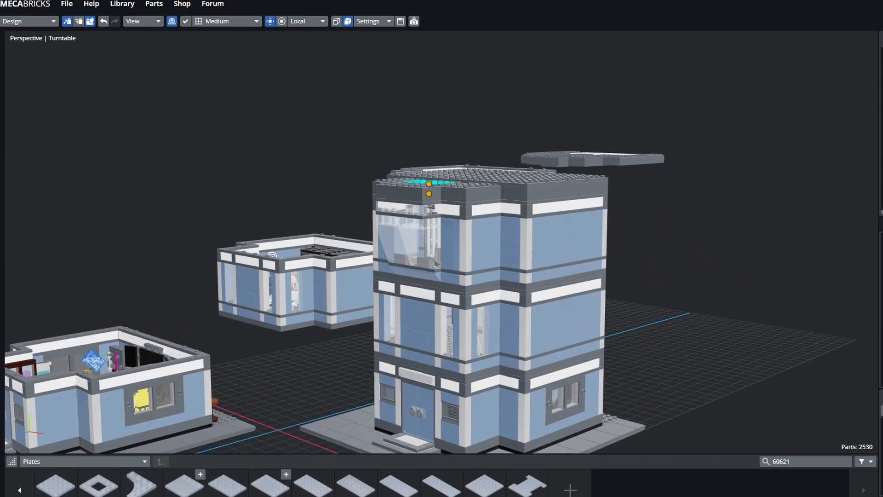
drag(466, 245, 356, 256)
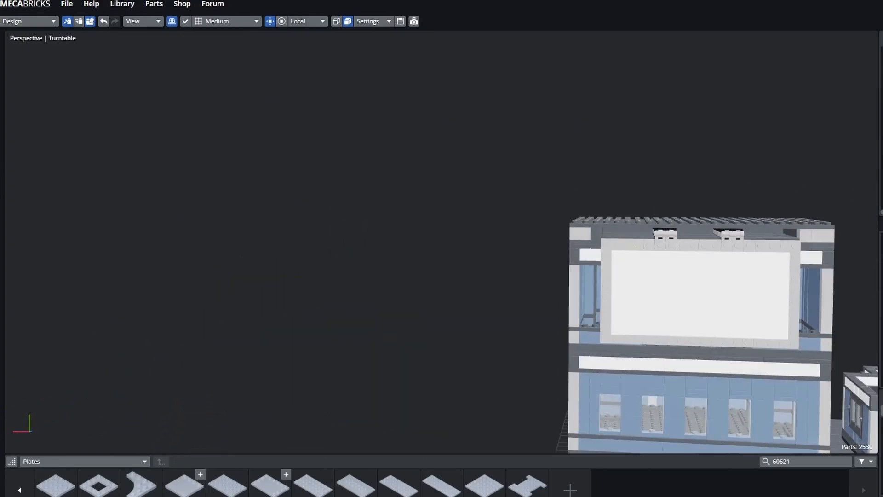
drag(615, 208, 636, 223)
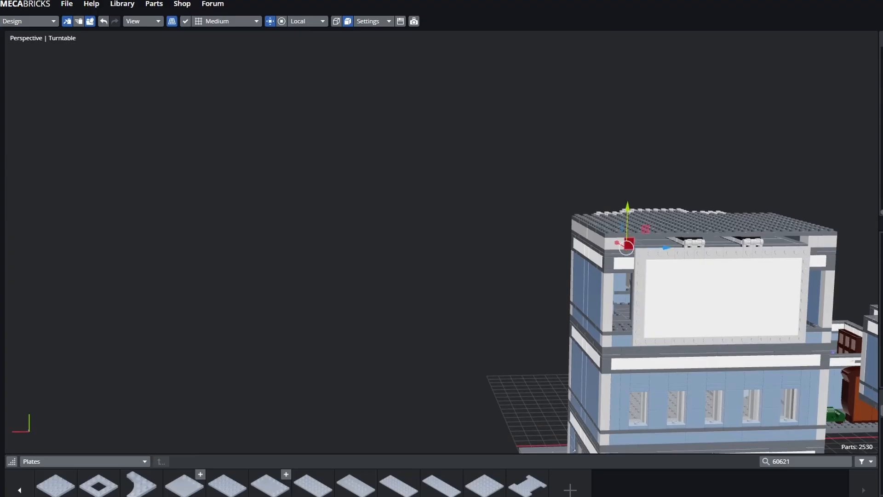
drag(626, 248, 607, 247)
scroll(661, 248, up, 3)
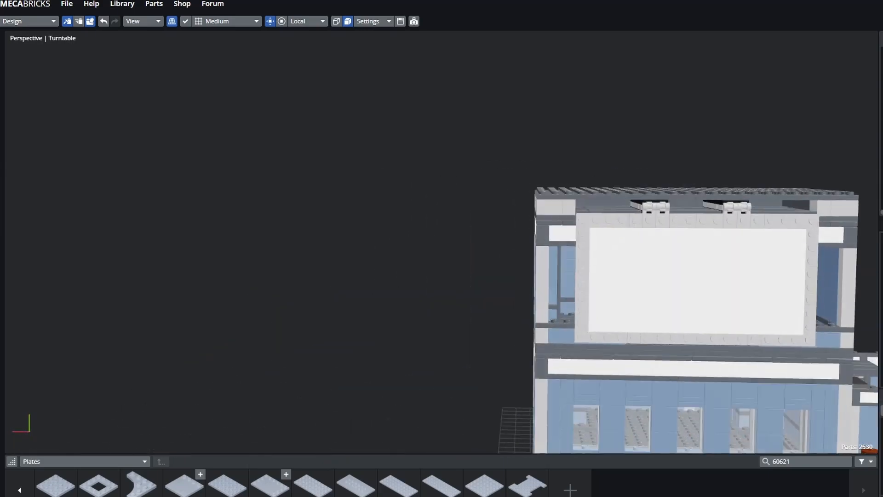
right_drag(607, 247, 427, 171)
scroll(427, 171, up, 3)
mouse_move(428, 171)
mouse_down()
mouse_move(429, 195)
mouse_move(427, 163)
mouse_up()
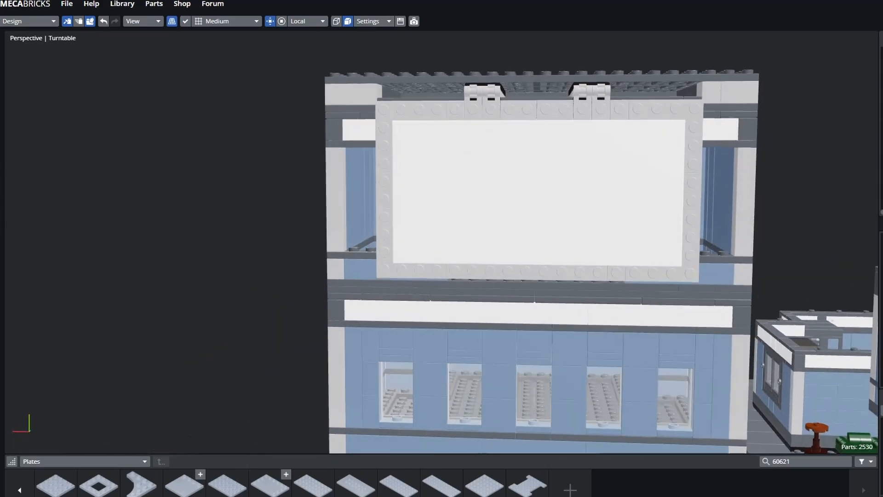
right_drag(428, 164, 358, 273)
scroll(359, 274, up, 3)
click(201, 243)
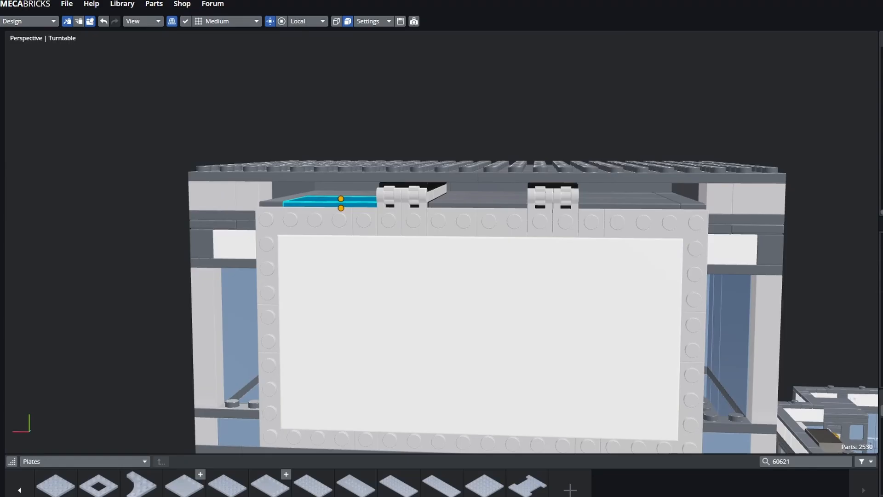
middle_drag(442, 177, 444, 216)
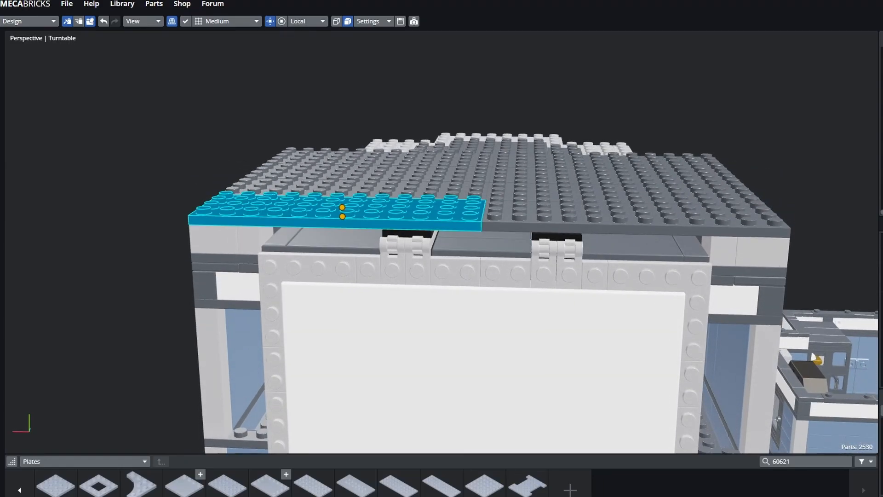
click(630, 221)
click(255, 239)
click(341, 218)
click(619, 191)
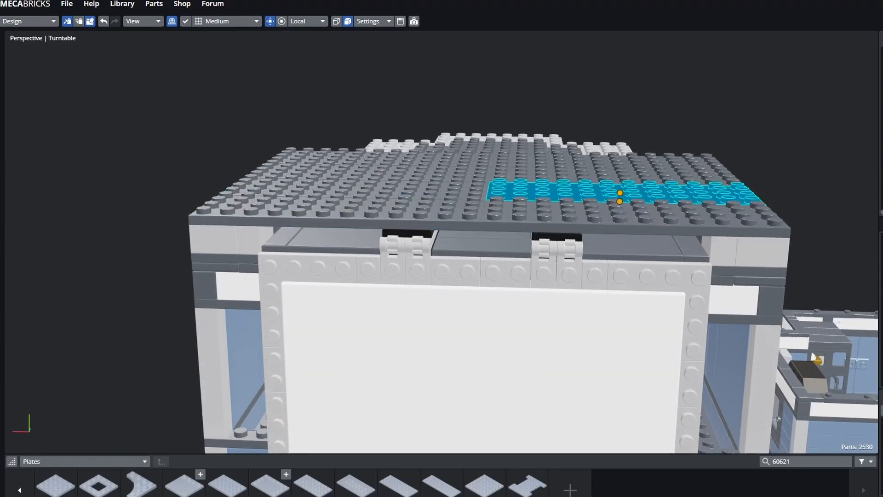
click(630, 221)
click(276, 276)
click(481, 247)
click(335, 241)
click(338, 216)
middle_drag(414, 239, 493, 223)
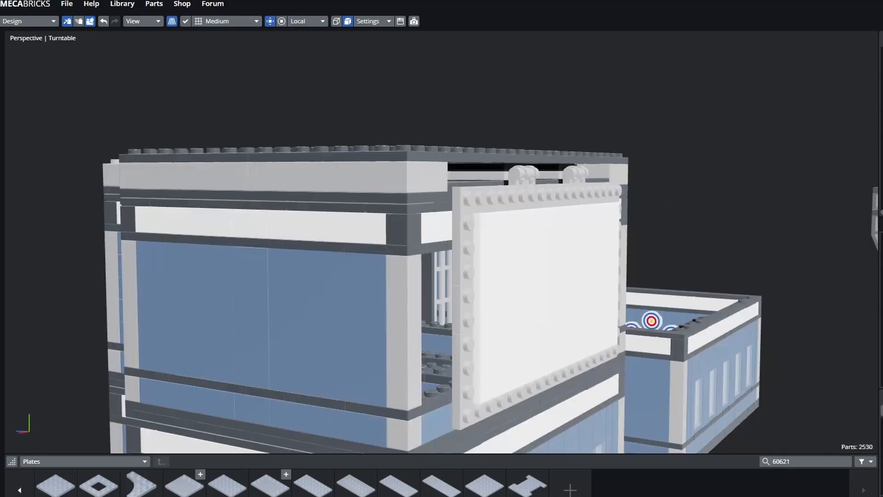
middle_drag(442, 248, 487, 249)
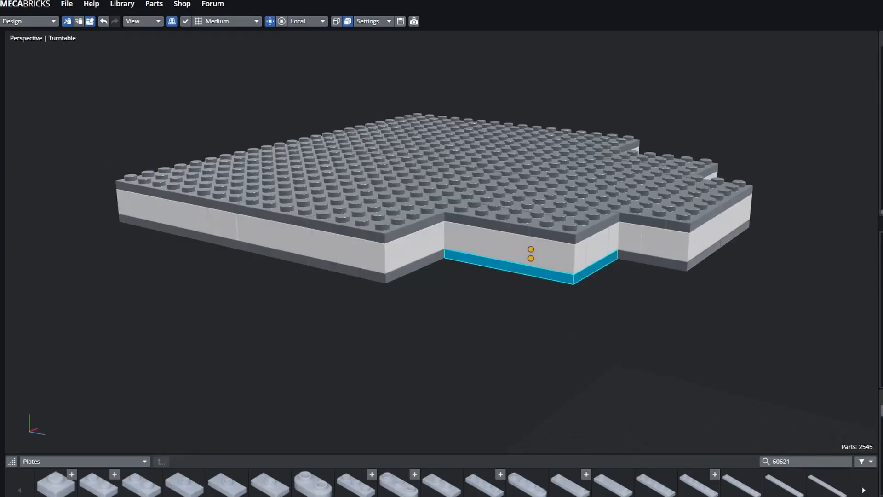
- Inspect the grey slab plates one by one, looking down on the stepped slab
click(400, 202)
click(432, 137)
click(528, 270)
click(529, 322)
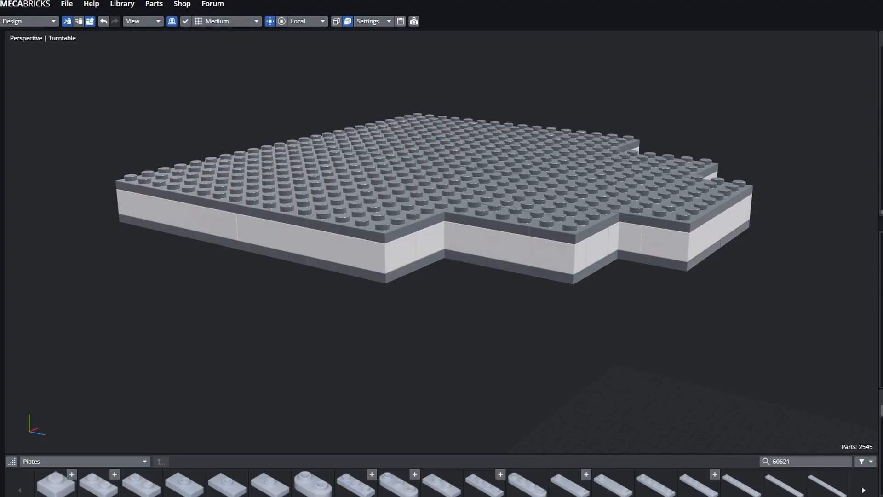
middle_drag(442, 249, 442, 285)
click(500, 316)
scroll(442, 248, down, 3)
click(477, 254)
click(401, 115)
click(330, 193)
click(429, 230)
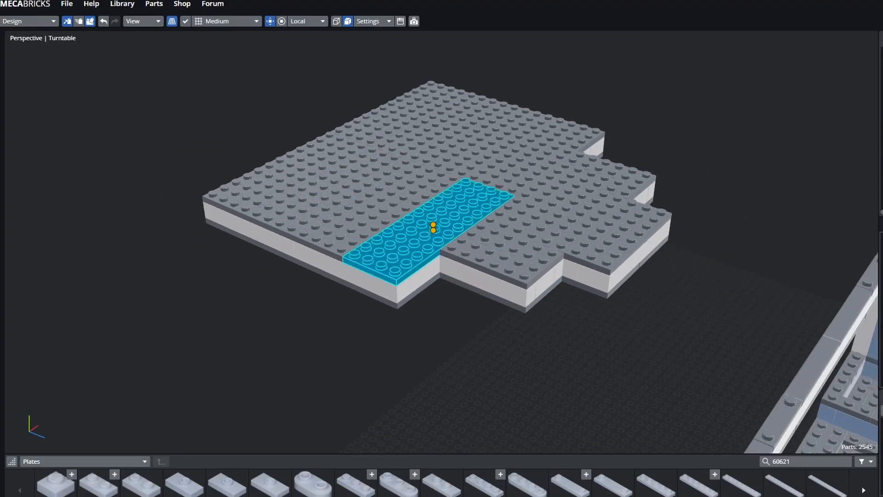
click(542, 207)
click(537, 156)
click(401, 115)
click(336, 190)
click(292, 173)
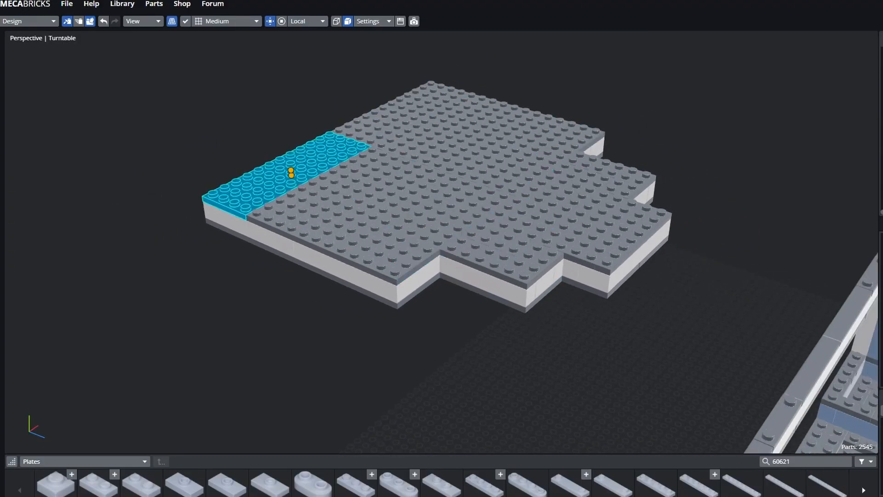
key(Escape)
- Check the front, back and corner plates and the white brick beneath the slab
click(405, 118)
click(537, 156)
click(428, 230)
key(Escape)
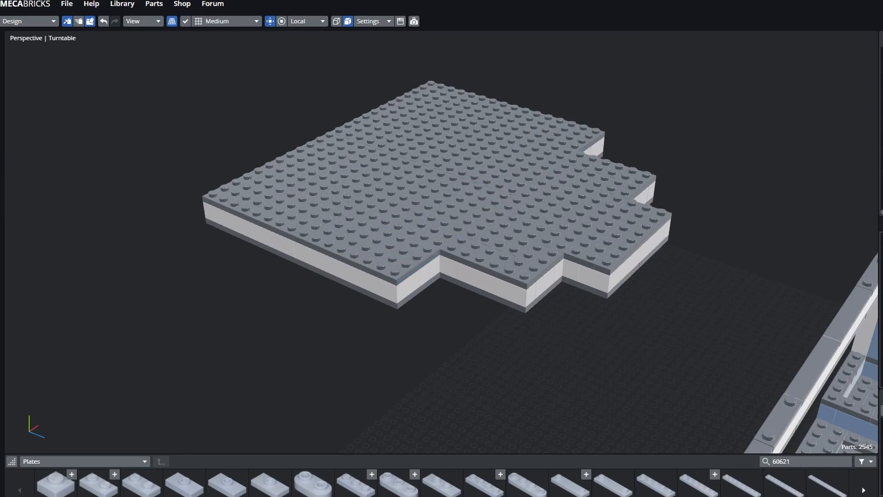
middle_drag(442, 248, 493, 263)
click(396, 301)
key(Escape)
click(504, 268)
key(Escape)
- Orbit above the house to confirm the slab overhangs the light-blue building's top
middle_drag(441, 249, 630, 161)
middle_drag(638, 235, 643, 262)
click(643, 263)
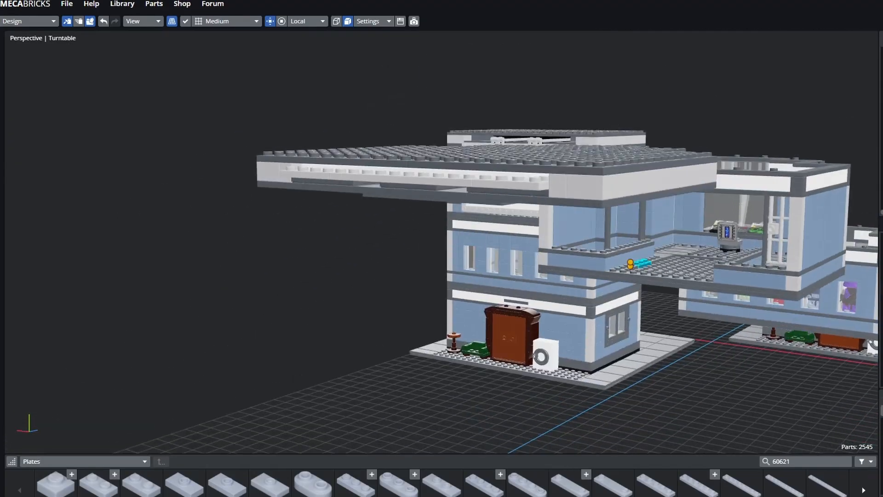
click(483, 272)
middle_drag(485, 232, 323, 230)
shift+middle_drag(644, 253, 184, 241)
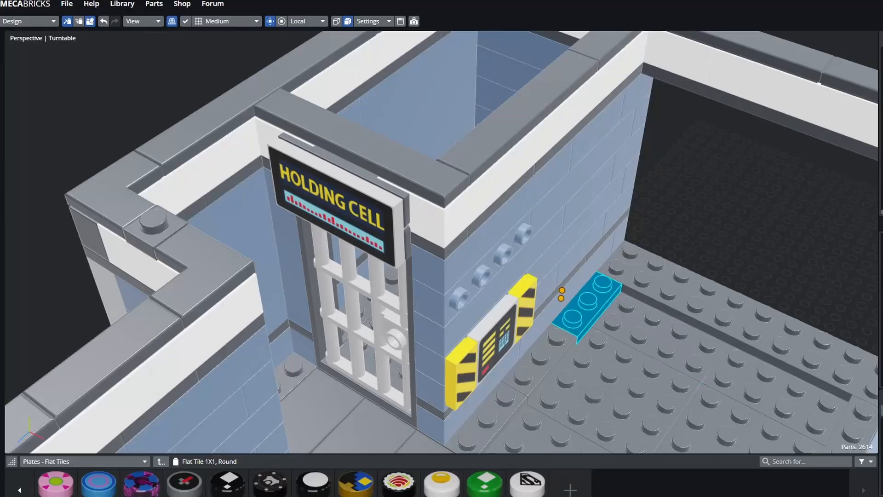
- Move the teal tile beside the holding cell onto its control panel
scroll(442, 242, down, 4)
click(607, 312)
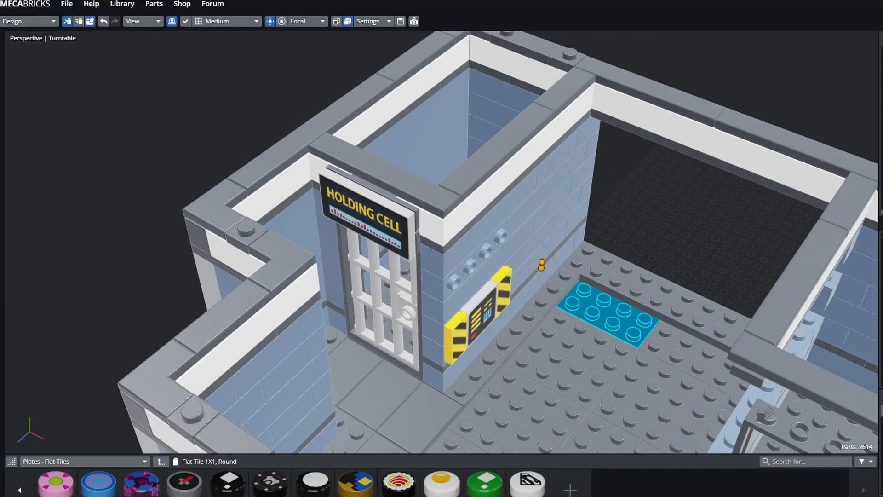
middle_drag(616, 312, 609, 271)
click(653, 321)
click(368, 187)
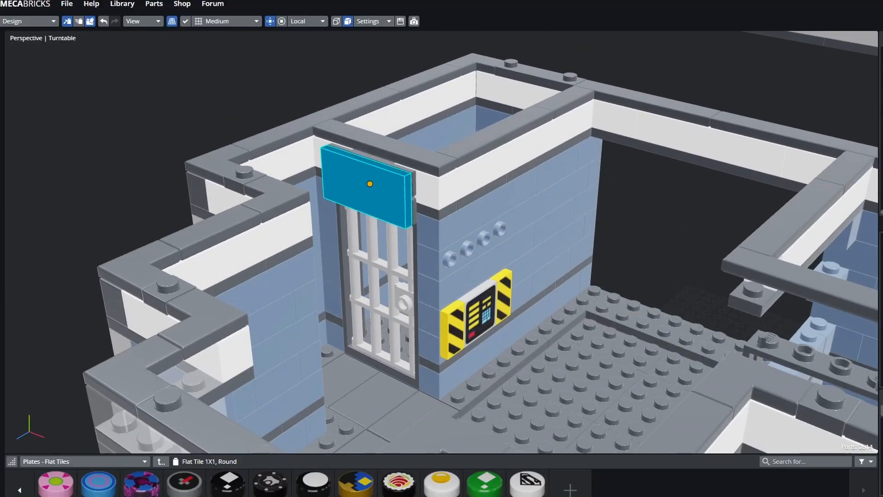
click(393, 275)
click(453, 327)
click(481, 310)
click(468, 251)
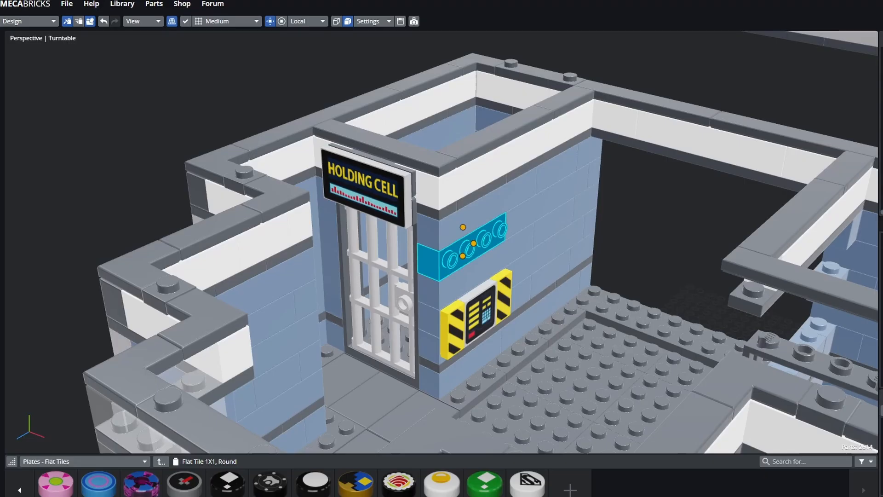
click(476, 270)
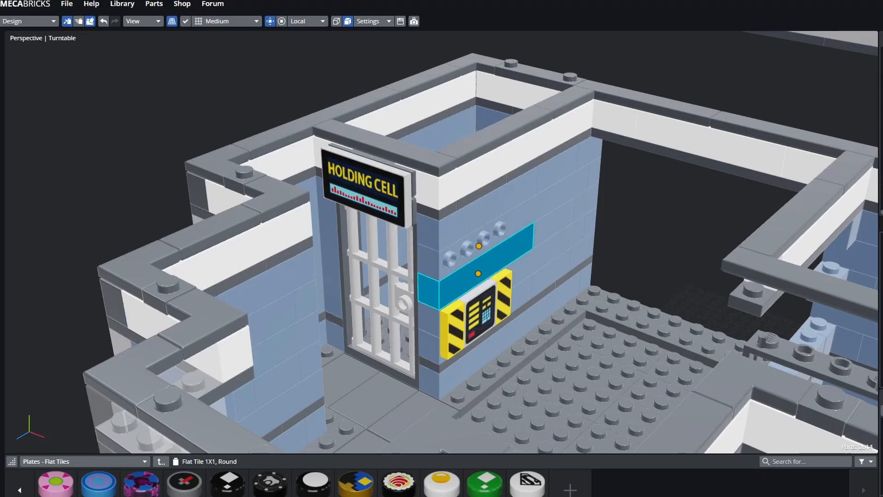
click(479, 308)
click(447, 328)
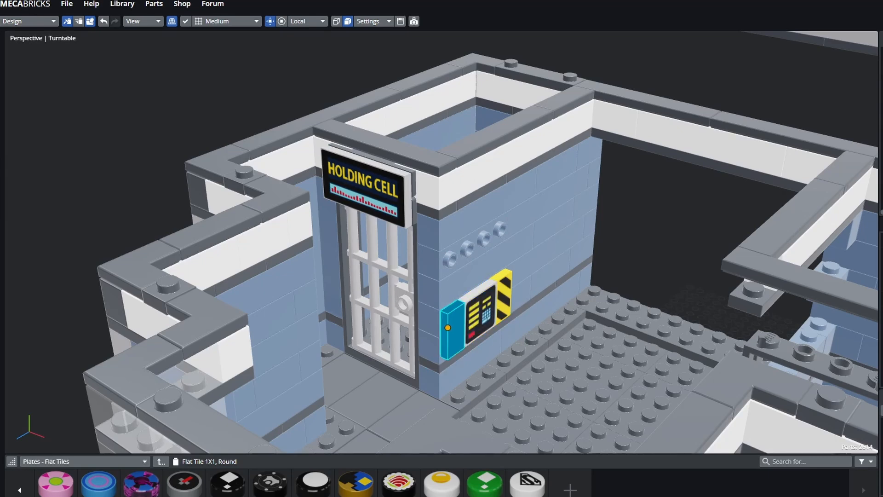
drag(447, 328, 472, 311)
- Inspect the cell's wall bricks, HOLDING CELL sign, barred door, floor plates and white bed
click(542, 313)
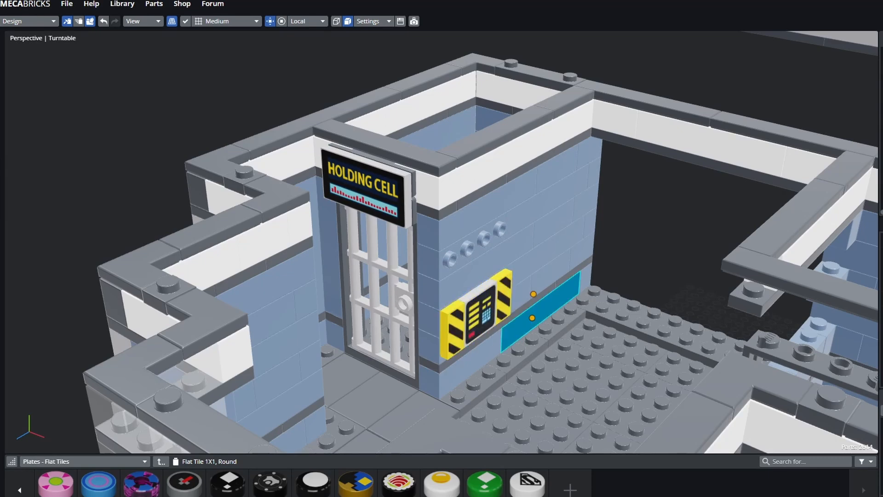
click(368, 185)
click(380, 285)
click(483, 210)
middle_drag(483, 209, 487, 386)
click(680, 262)
scroll(510, 239, up, 3)
click(487, 222)
mouse_move(488, 221)
shift+middle_down()
mouse_move(494, 292)
mouse_move(484, 229)
shift+middle_up()
click(490, 294)
click(486, 232)
click(425, 230)
click(456, 170)
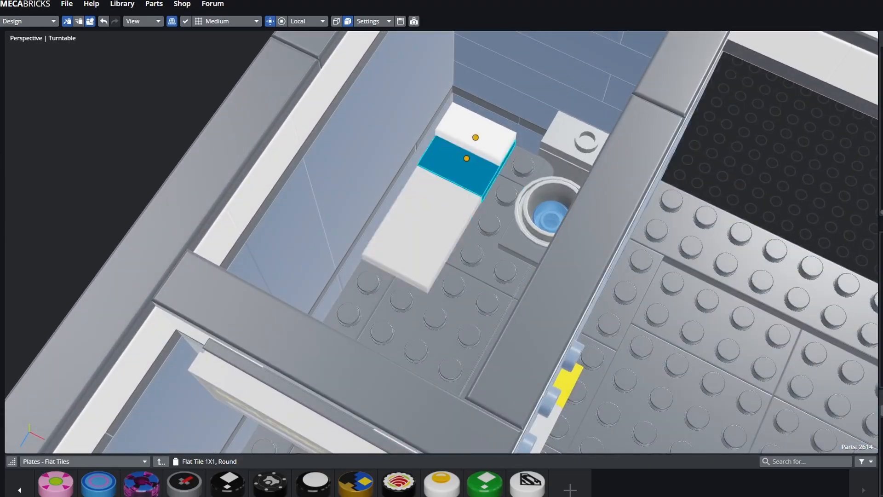
click(424, 226)
click(424, 226)
- Check the cell's right wall panel, toilet and lower bricks, ending low on the doorway
middle_drag(424, 226, 548, 196)
click(580, 165)
click(479, 210)
click(592, 241)
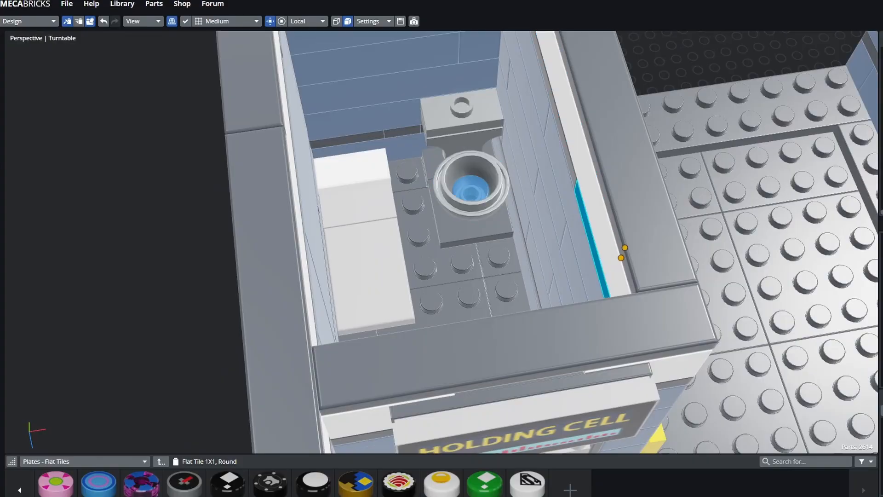
scroll(592, 242, down, 7)
click(522, 302)
middle_drag(522, 302, 428, 230)
middle_drag(597, 382, 616, 409)
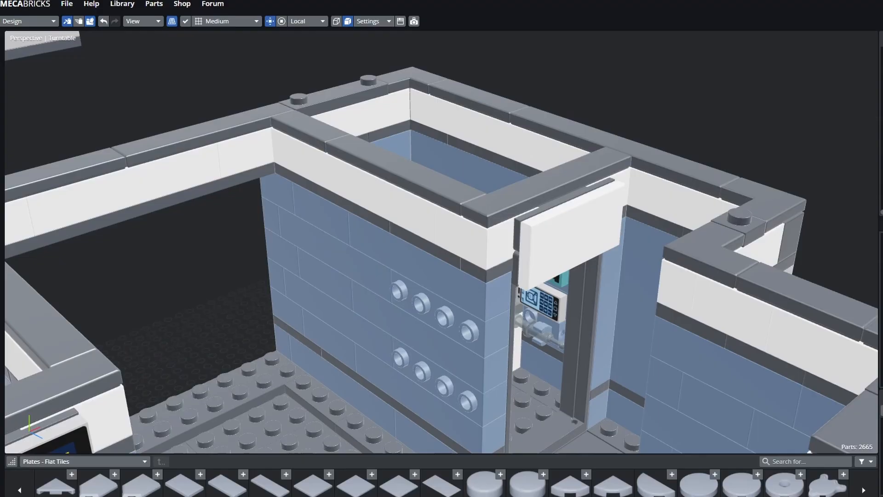
middle_drag(632, 221, 612, 203)
- Examine the sign tile and dark grey strip above the doorway and the back room
click(628, 145)
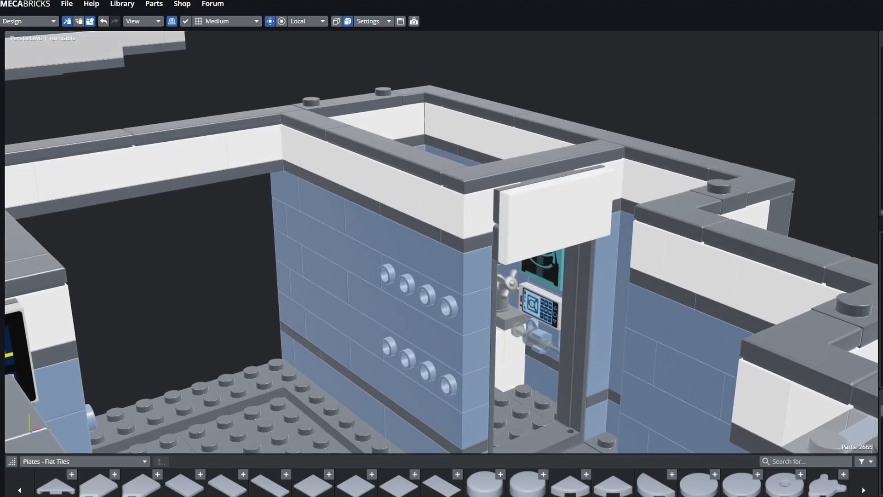
shift+middle_drag(497, 221, 603, 211)
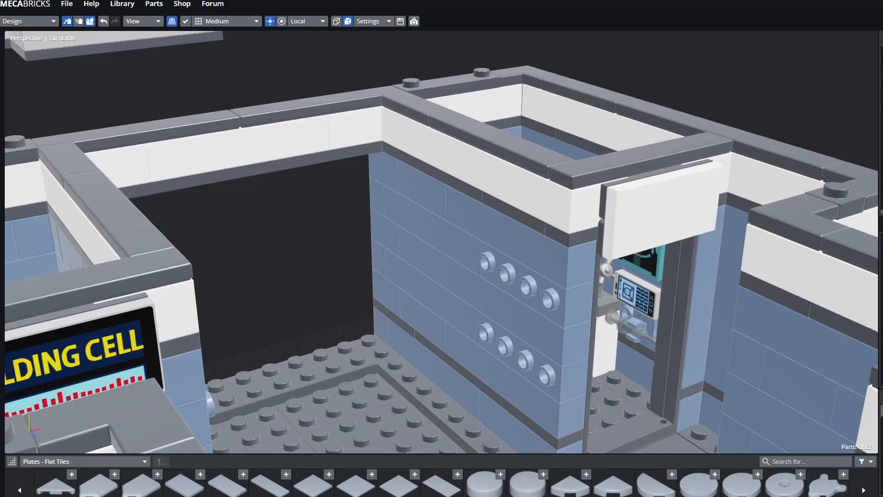
click(663, 210)
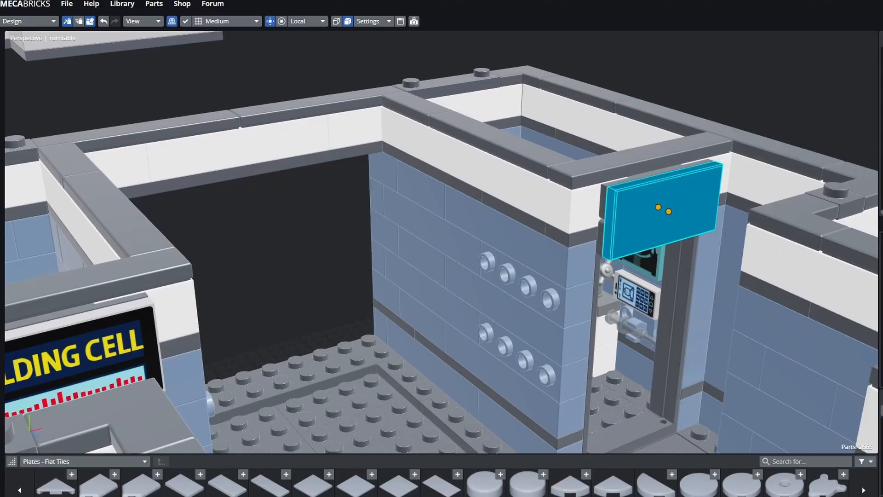
click(75, 356)
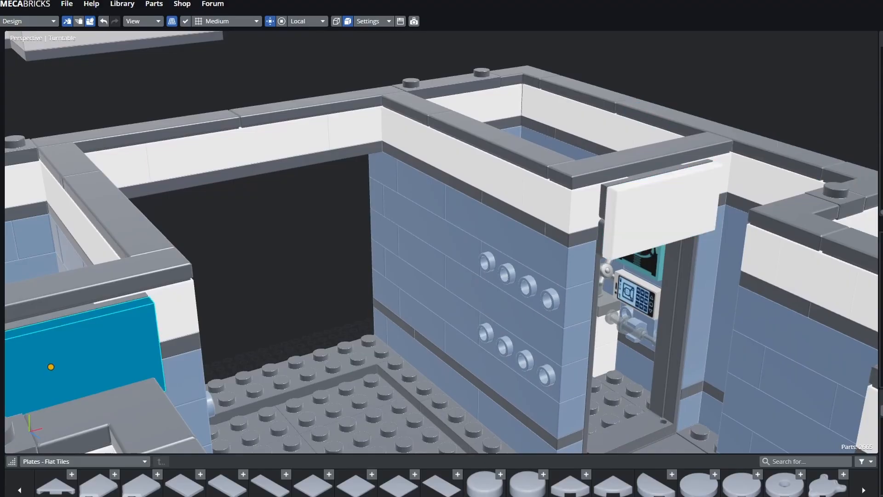
click(740, 203)
click(286, 257)
middle_drag(441, 249, 469, 239)
click(599, 130)
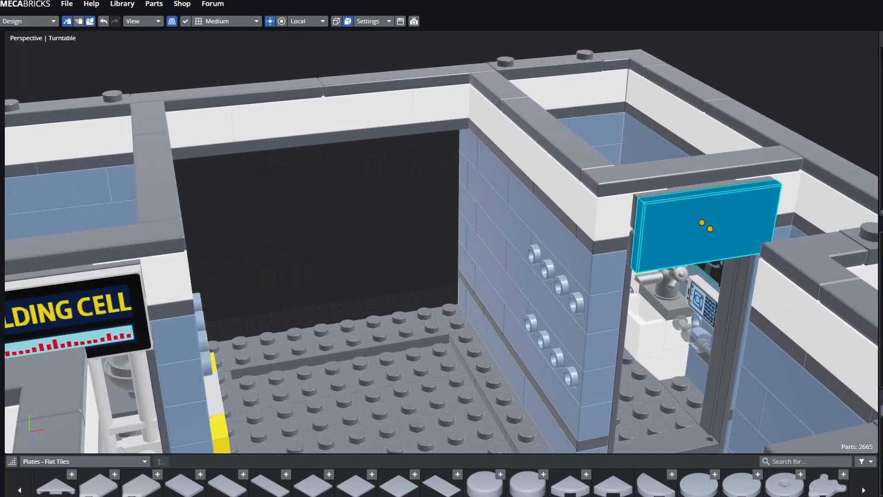
click(317, 221)
middle_drag(317, 220, 341, 193)
click(717, 195)
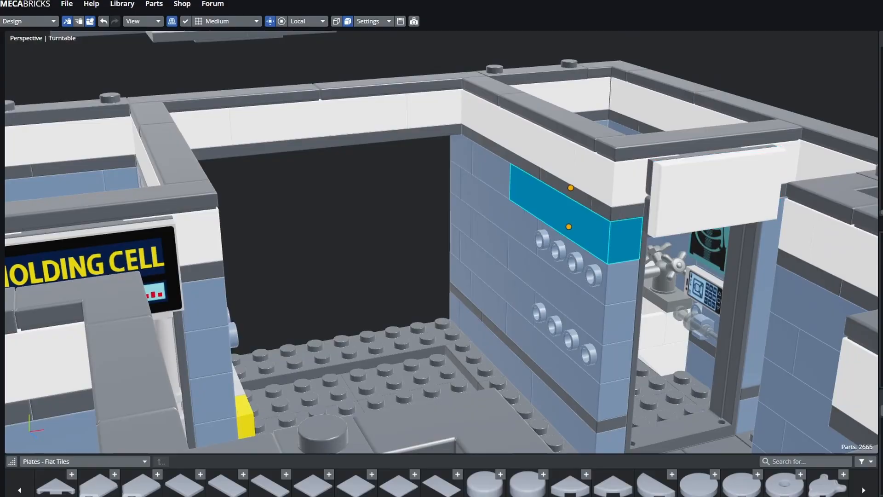
middle_drag(396, 203, 338, 295)
click(373, 209)
- Inspect the small room's wall panel, keypad tile and sink tap up close
shift+middle_drag(414, 276, 329, 265)
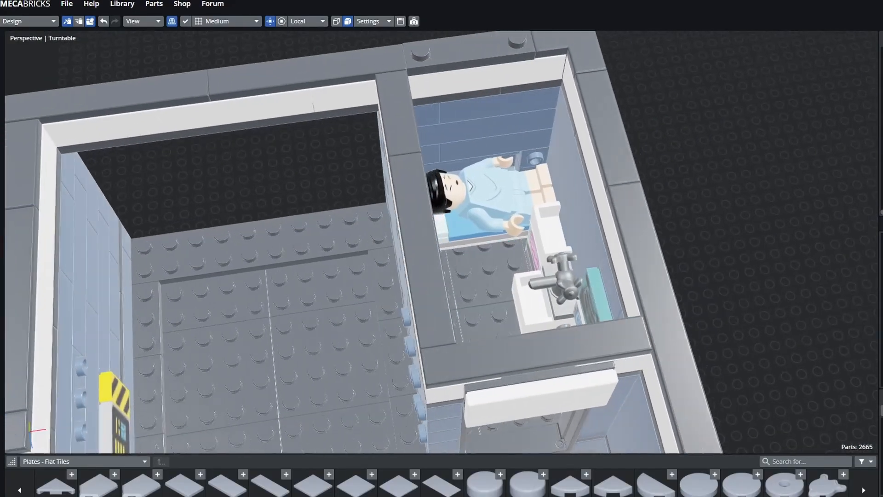
click(404, 286)
shift+middle_drag(405, 285, 390, 341)
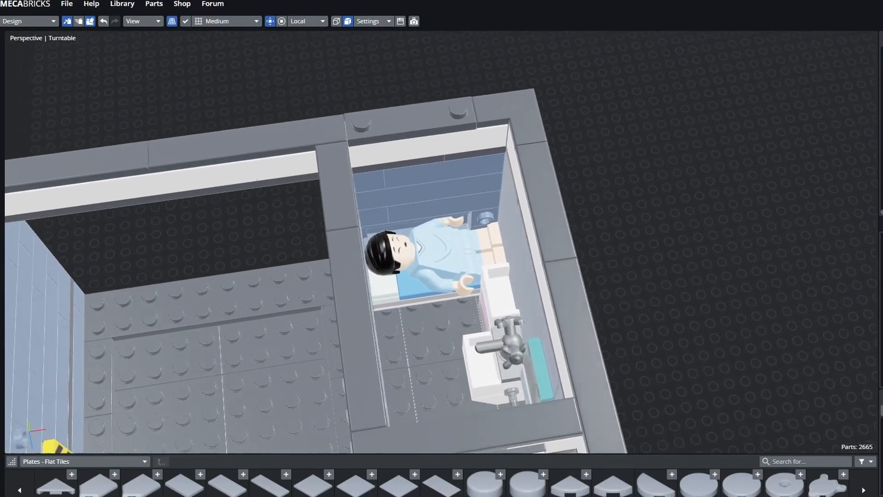
middle_drag(349, 230, 644, 225)
click(649, 218)
scroll(614, 225, up, 1)
right_drag(613, 225, 569, 272)
click(569, 272)
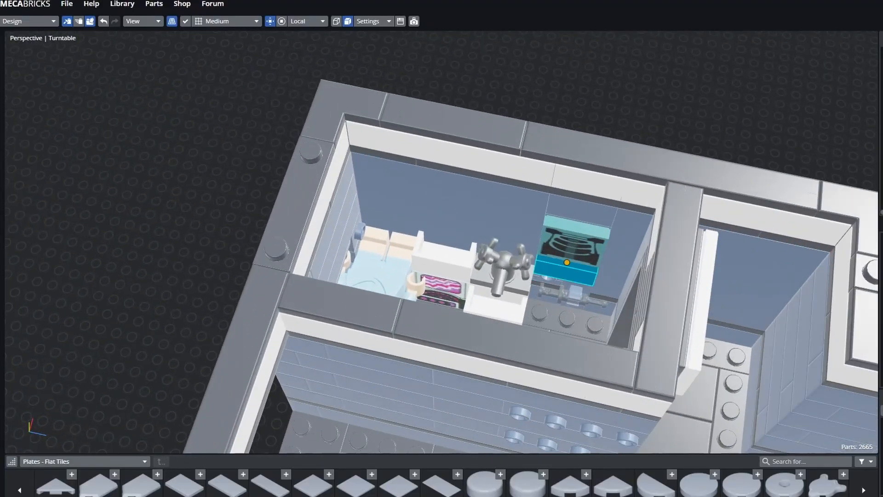
click(575, 197)
mouse_move(573, 237)
middle_down()
mouse_move(575, 198)
mouse_move(568, 225)
middle_up()
click(501, 267)
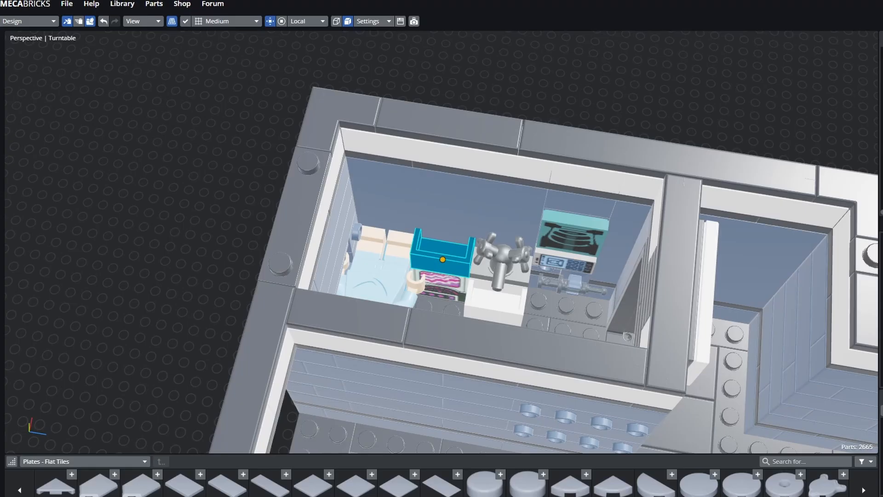
- Orbit around the patient's bed, then zoom out over the whole floor
right_drag(554, 294, 550, 289)
middle_drag(550, 289, 552, 266)
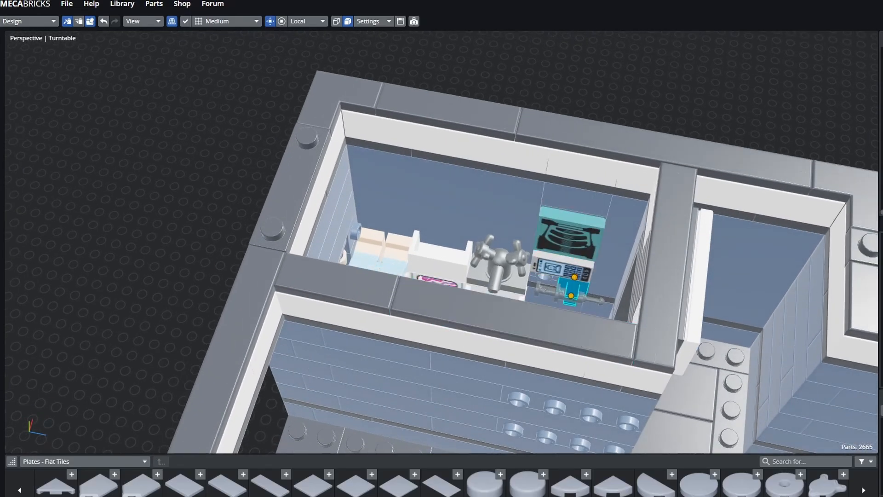
middle_drag(575, 133, 439, 134)
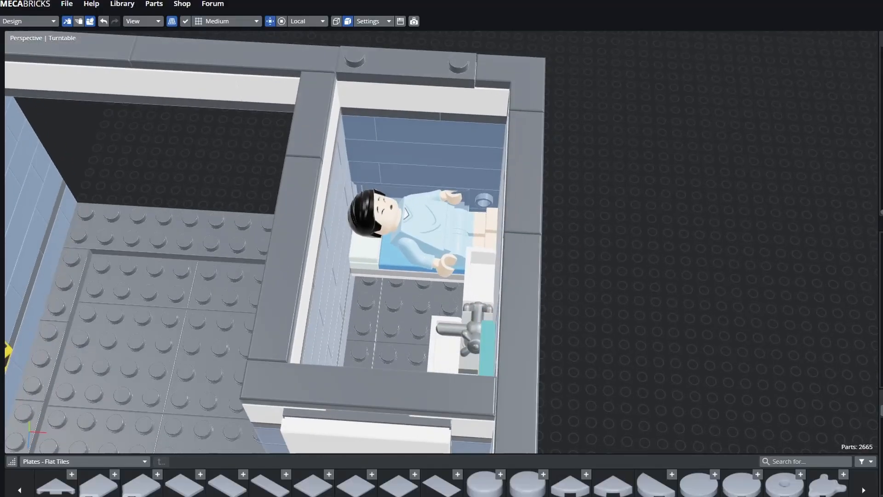
right_drag(440, 133, 492, 154)
scroll(490, 195, up, 4)
middle_drag(495, 195, 444, 168)
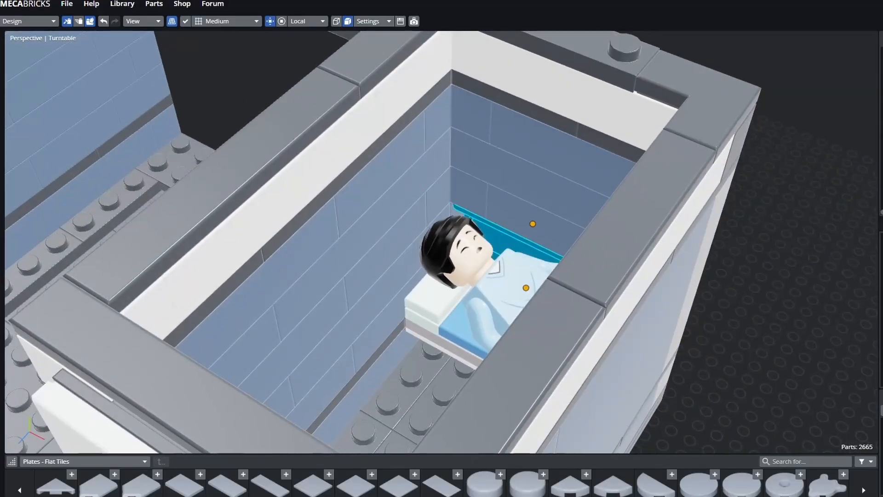
middle_drag(515, 230, 612, 223)
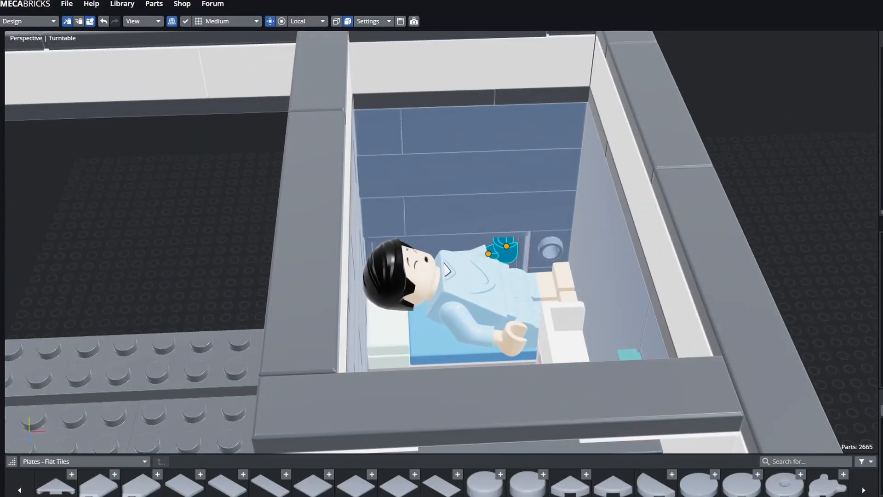
middle_drag(509, 251, 561, 244)
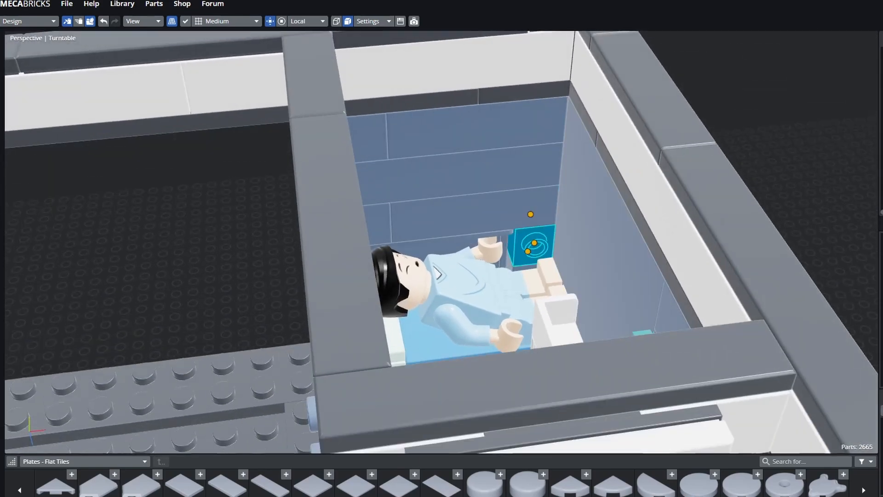
middle_drag(598, 230, 616, 257)
scroll(598, 253, down, 2)
scroll(644, 257, down, 1)
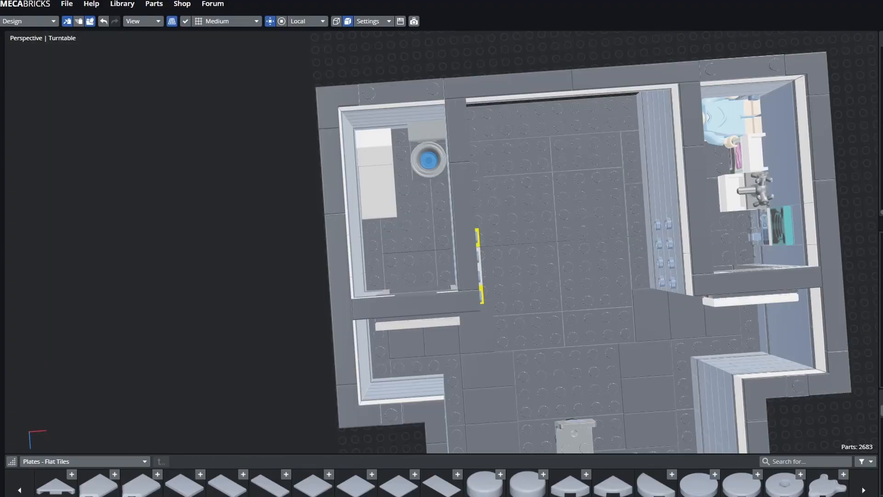
- Survey the central bay obliquely, then orbit to the building's right side showing the spaceship
middle_drag(616, 257, 496, 261)
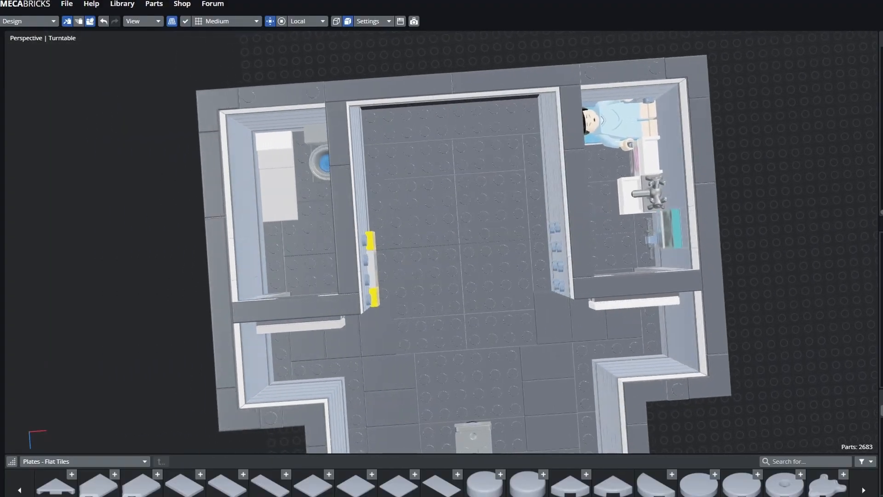
middle_drag(460, 143, 540, 103)
middle_drag(575, 279, 481, 195)
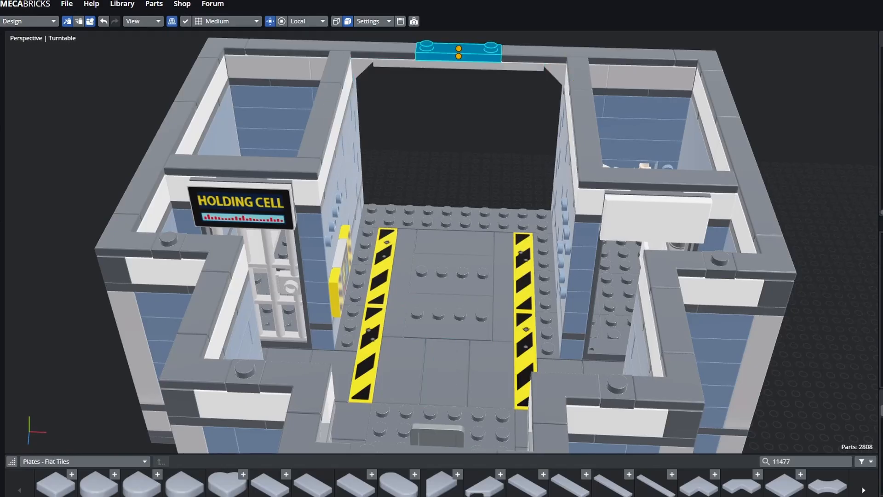
click(453, 124)
middle_drag(453, 184, 405, 142)
scroll(442, 248, down, 5)
middle_drag(442, 248, 198, 223)
shift+middle_drag(198, 223, 446, 333)
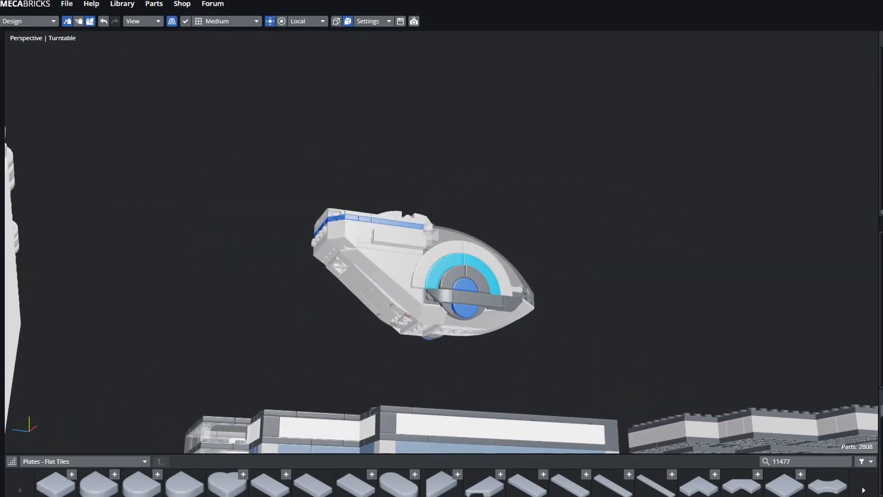
- Orbit around the hovering white-and-blue ship and select the entire vehicle group
middle_drag(357, 280, 520, 283)
middle_drag(579, 198, 439, 198)
shift+middle_drag(545, 410, 545, 406)
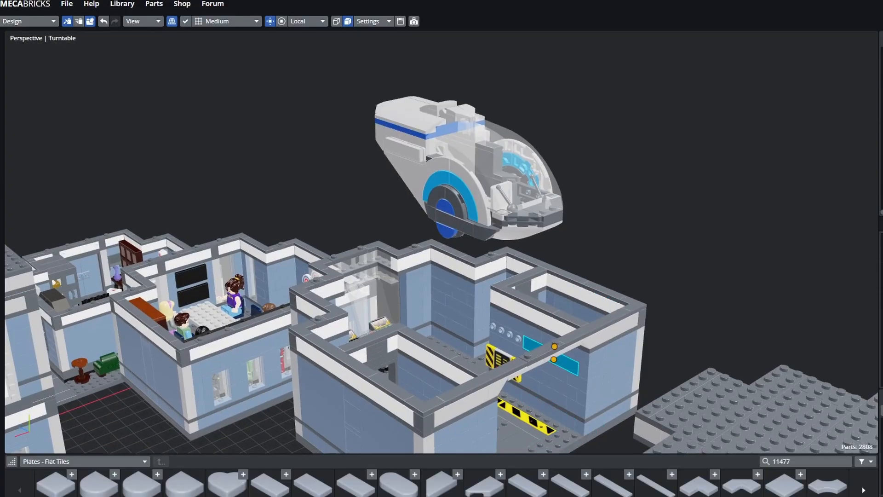
middle_drag(501, 159, 478, 214)
scroll(463, 278, up, 4)
scroll(550, 270, up, 3)
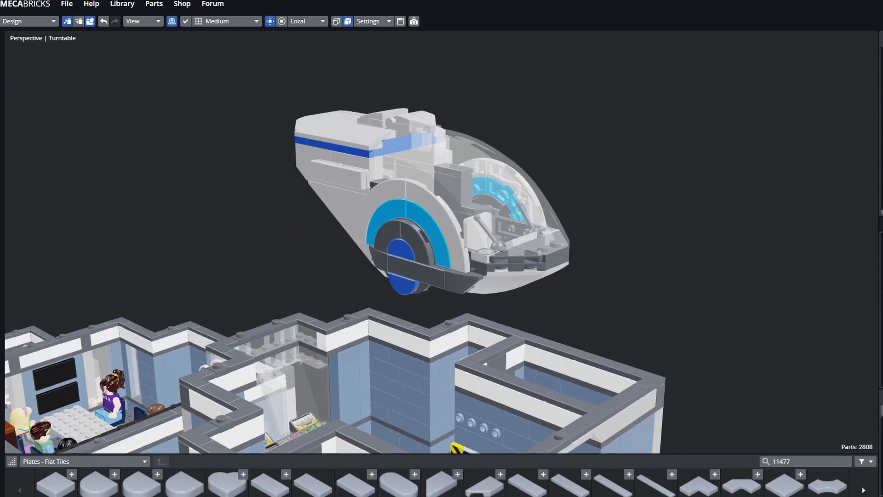
middle_drag(479, 214, 508, 263)
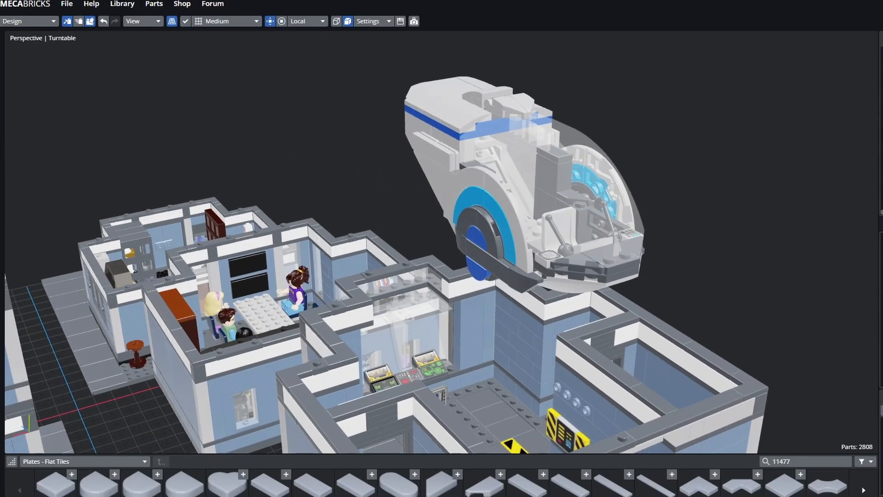
click(524, 198)
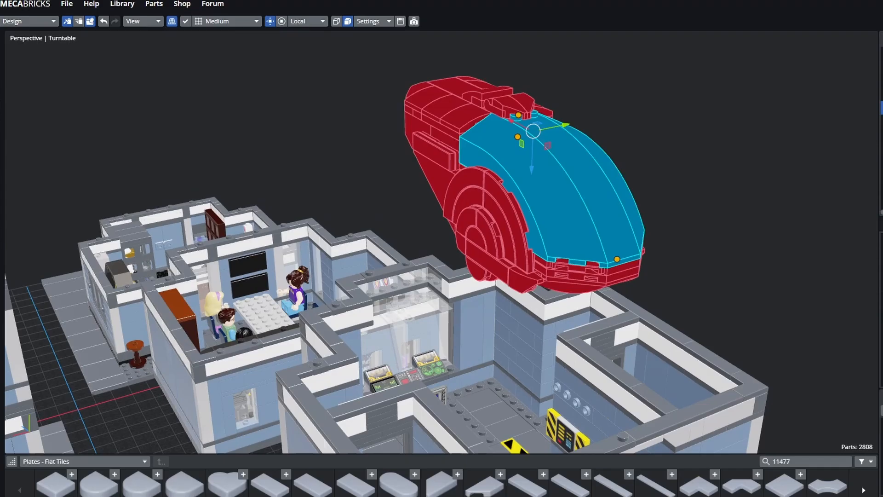
- Zoom out below the selected ship and orbit to a higher right-side view of the bay
scroll(552, 198, down, 3)
shift+middle_drag(543, 202, 526, 81)
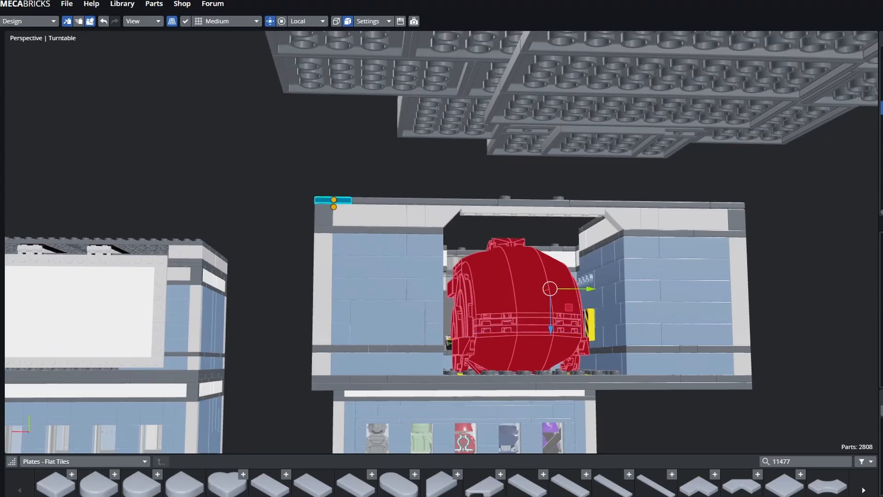
middle_drag(334, 202, 404, 217)
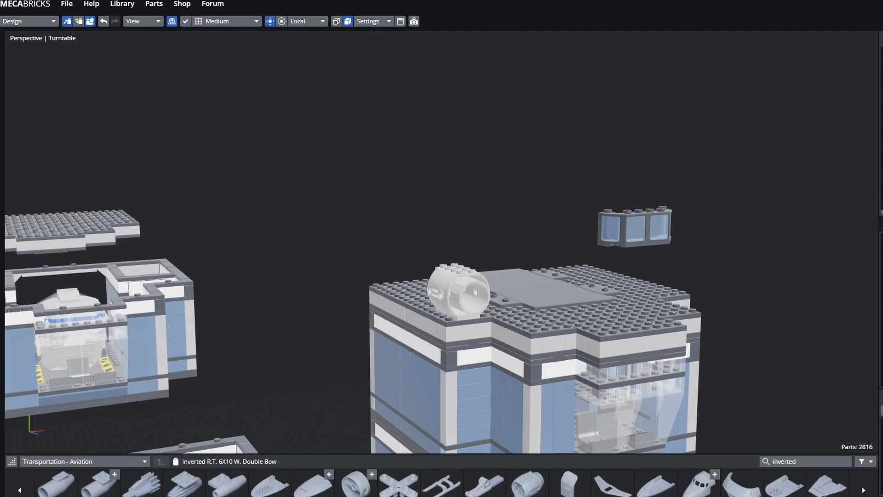
- Select the docked ship's cockpit canopy, then orbit the complex to view the tower's front and side
middle_drag(460, 230, 276, 243)
shift+middle_drag(513, 391, 441, 285)
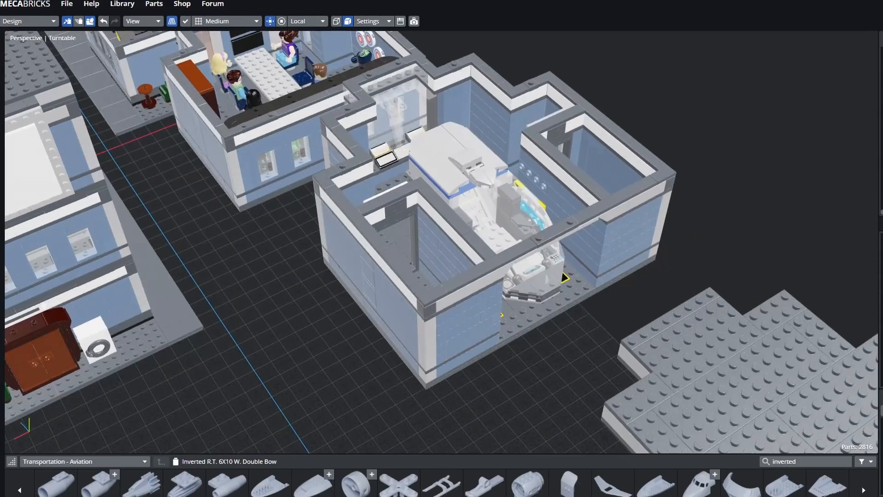
click(552, 230)
middle_drag(506, 258, 519, 285)
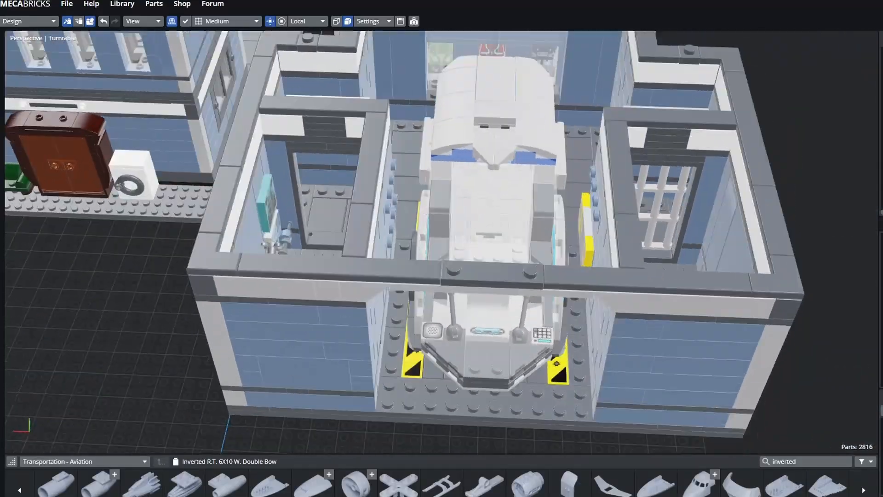
scroll(464, 244, down, 6)
shift+middle_drag(465, 244, 724, 446)
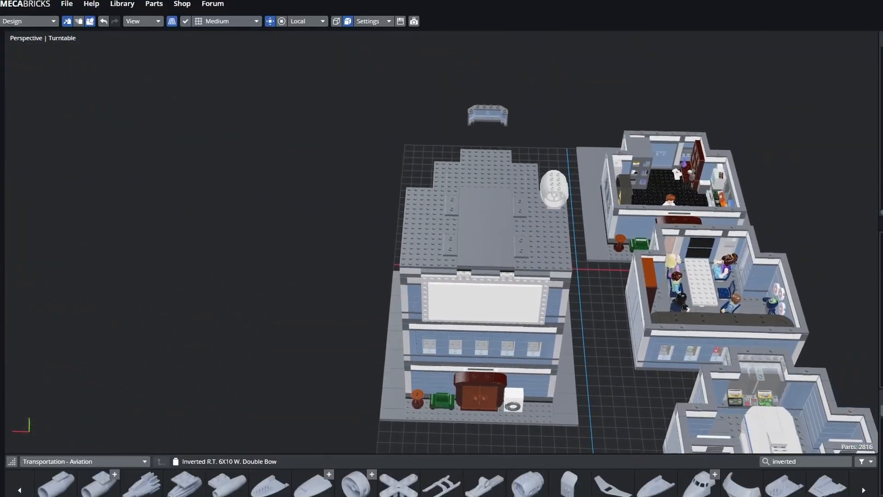
middle_drag(460, 285, 649, 252)
middle_drag(460, 331, 506, 299)
shift+middle_drag(506, 345, 566, 299)
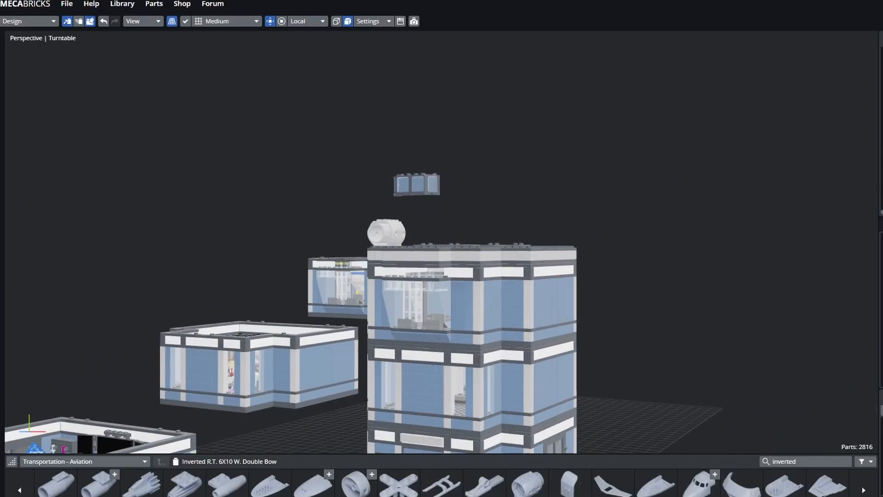
middle_drag(563, 209, 615, 239)
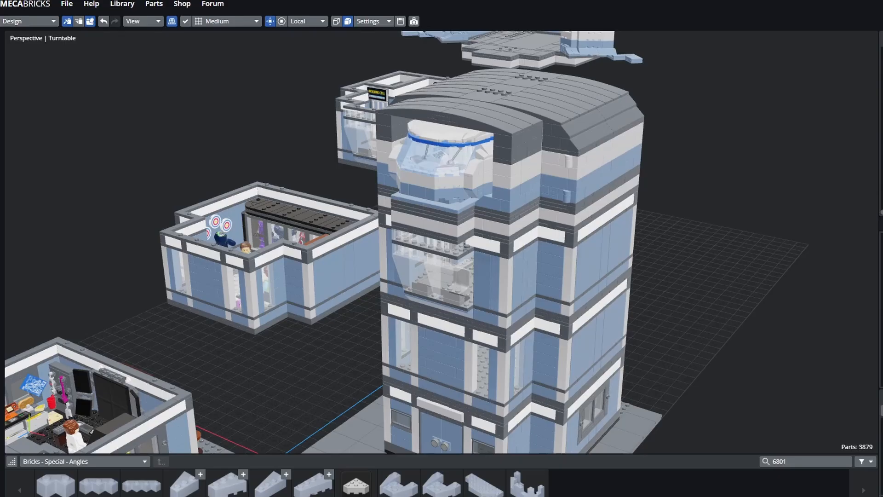
- Orbit and zoom around the roofed tower, inspecting its front, right and left sides
mouse_move(442, 248)
middle_down()
mouse_move(442, 226)
mouse_move(421, 252)
mouse_move(513, 237)
mouse_move(448, 238)
middle_up()
middle_drag(387, 345, 343, 361)
scroll(440, 343, up, 4)
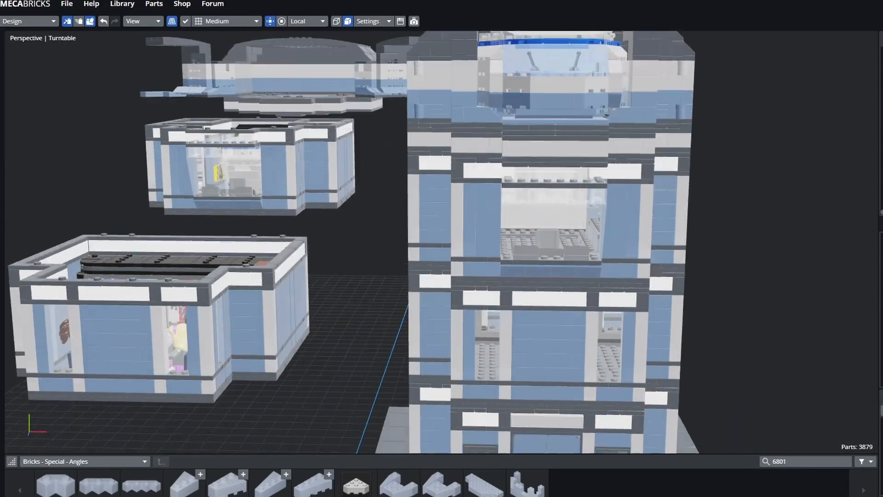
middle_drag(440, 343, 407, 361)
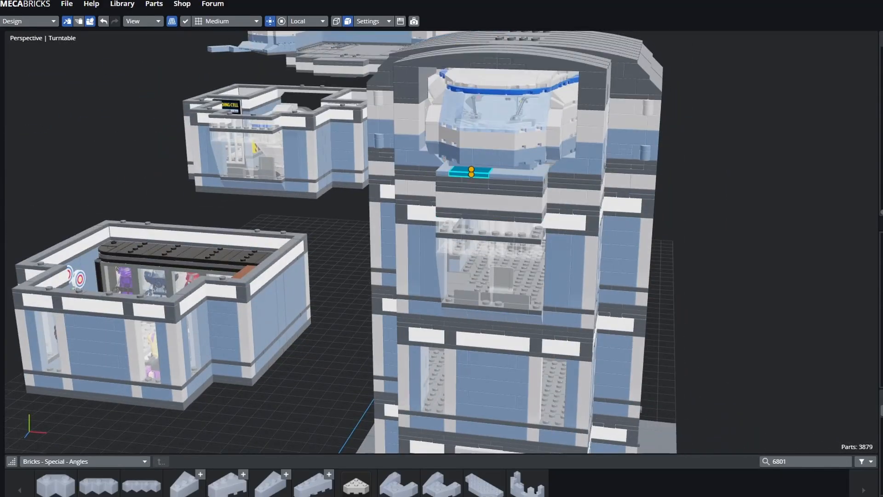
middle_drag(470, 172, 510, 177)
scroll(425, 181, down, 3)
middle_drag(580, 182, 597, 188)
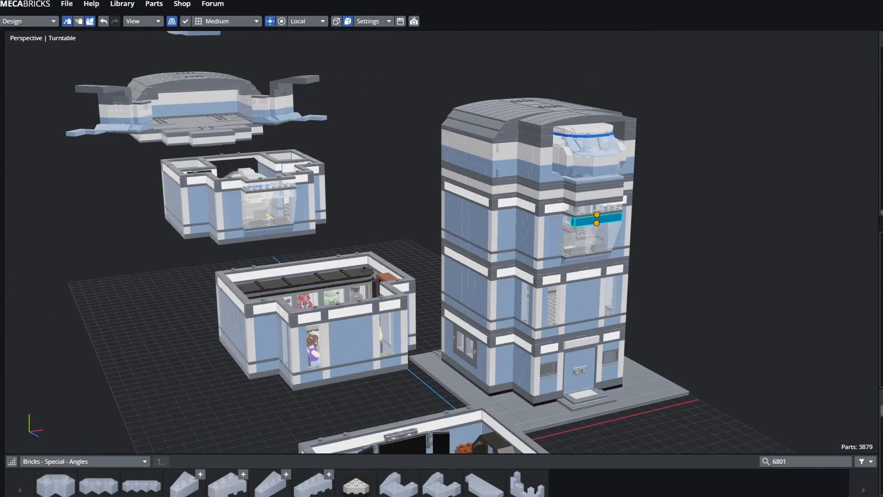
middle_drag(596, 220, 487, 222)
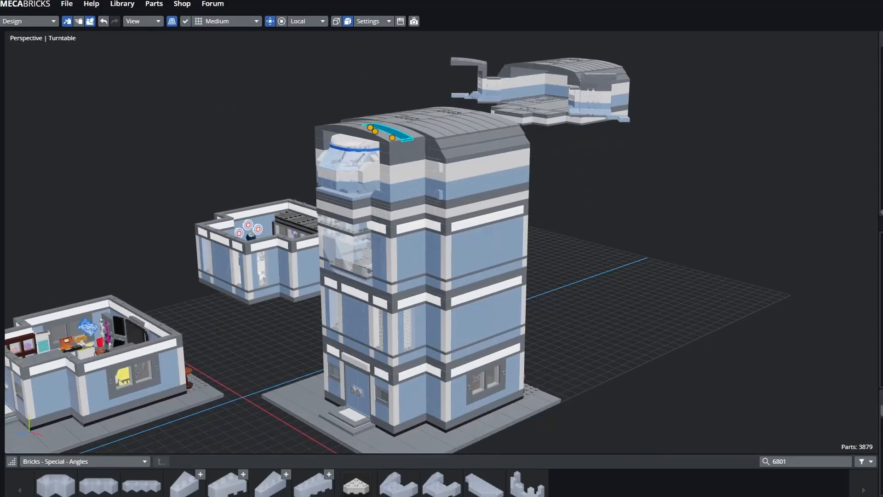
middle_drag(390, 134, 599, 379)
scroll(433, 350, up, 6)
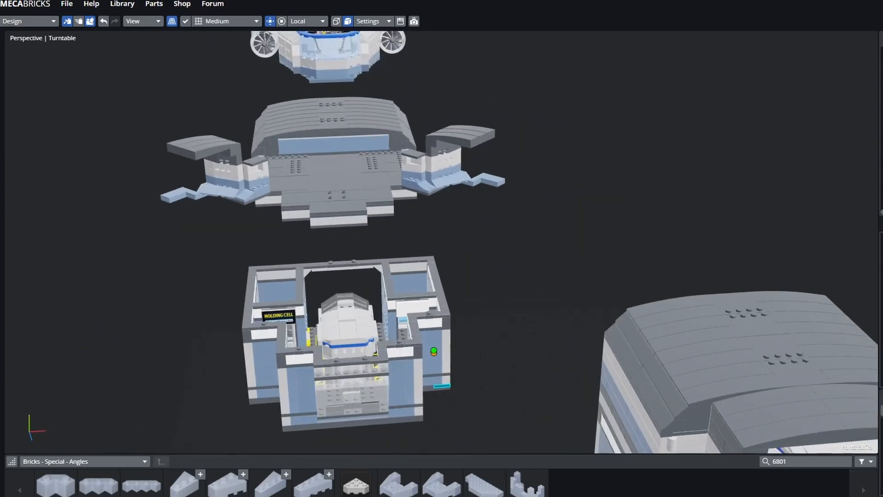
- Swing the view past the holding-cell floor and roof sections to level beside the spaceship
middle_drag(325, 251, 352, 277)
middle_drag(286, 232, 226, 231)
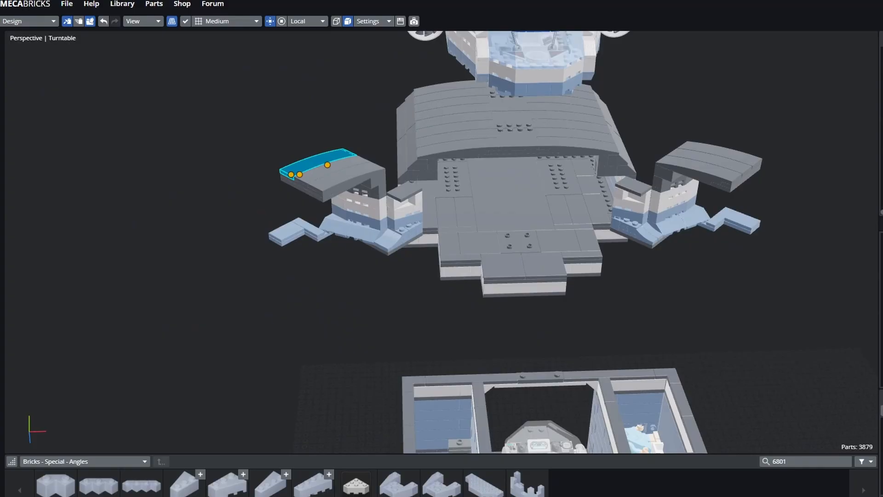
middle_drag(358, 299, 414, 272)
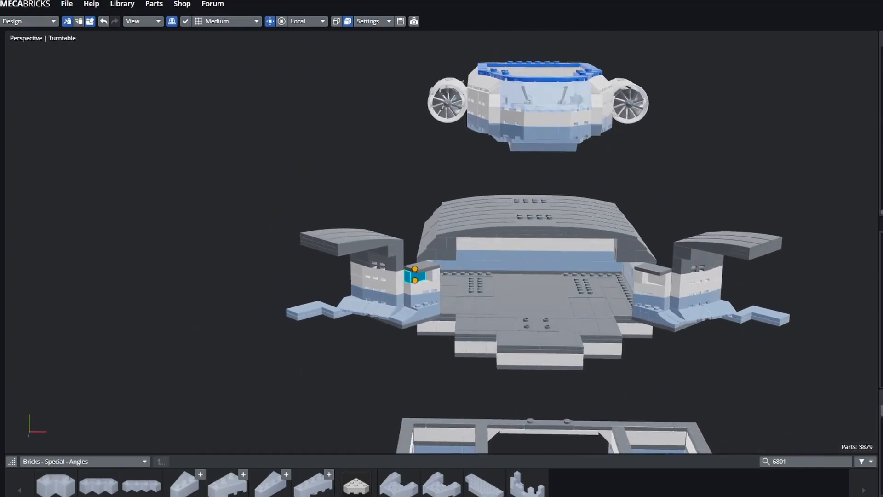
middle_drag(417, 308, 445, 401)
middle_drag(439, 290, 724, 405)
scroll(550, 369, up, 1)
middle_drag(414, 184, 398, 95)
scroll(421, 278, up, 1)
click(460, 285)
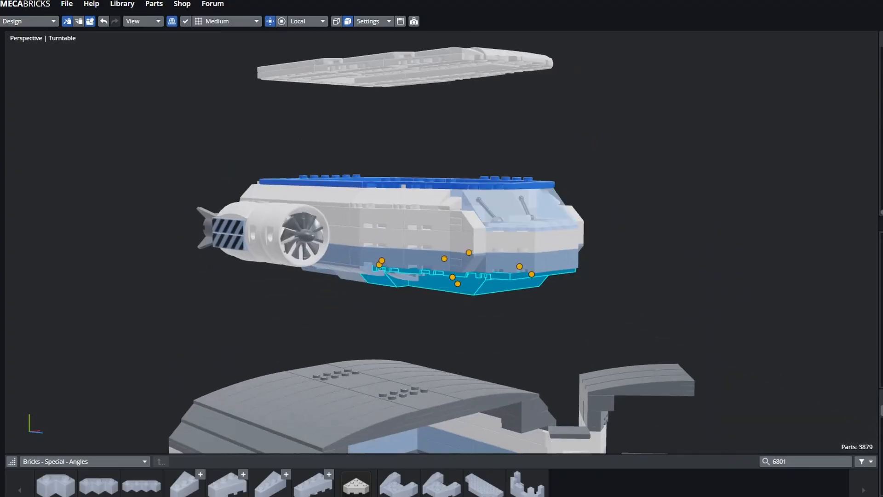
key(Escape)
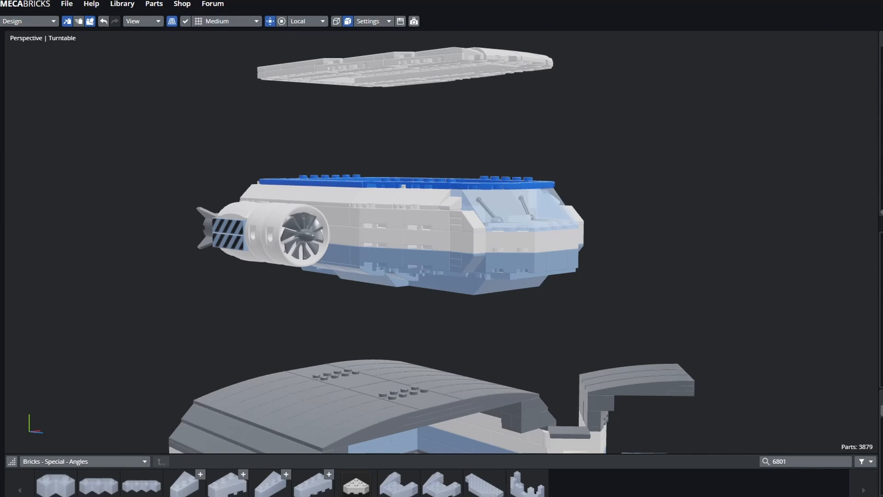
middle_drag(437, 193, 460, 317)
right_drag(460, 317, 428, 398)
middle_drag(427, 398, 515, 368)
right_drag(456, 348, 536, 362)
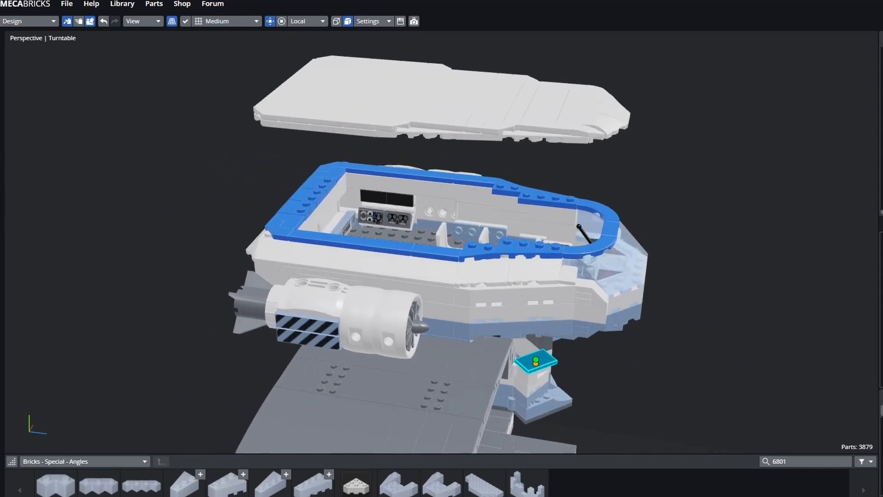
middle_drag(536, 362, 603, 368)
right_drag(603, 368, 671, 379)
middle_drag(672, 379, 712, 404)
right_drag(460, 331, 515, 317)
middle_drag(515, 318, 373, 305)
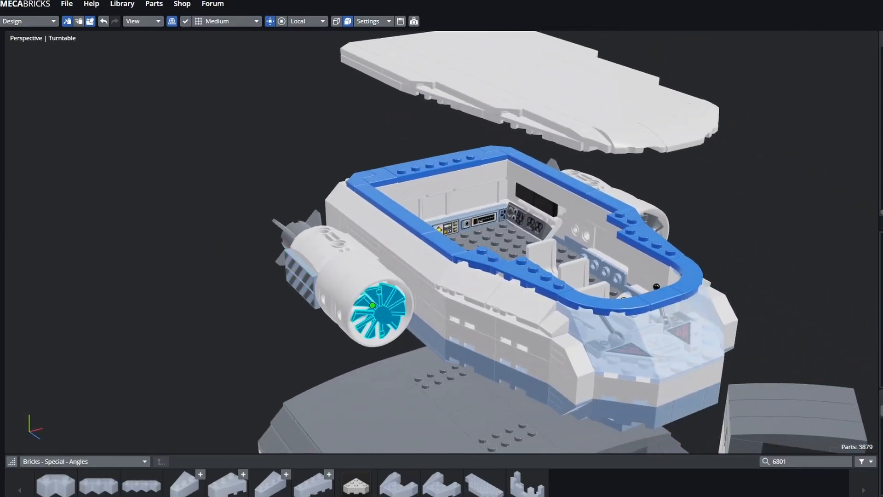
middle_drag(296, 193, 298, 216)
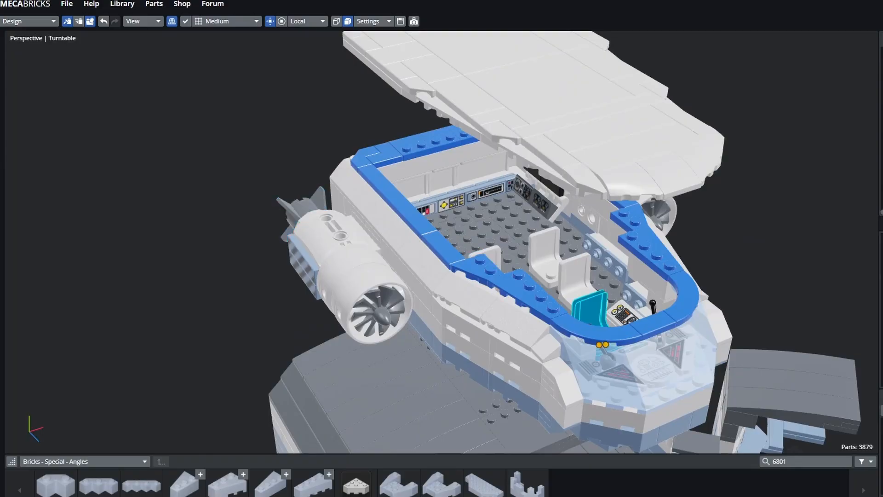
middle_drag(592, 308, 502, 289)
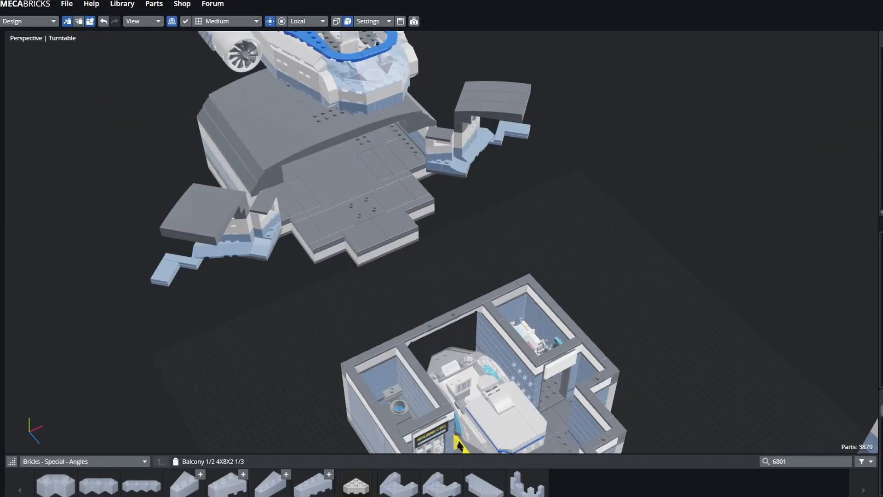
right_click(567, 256)
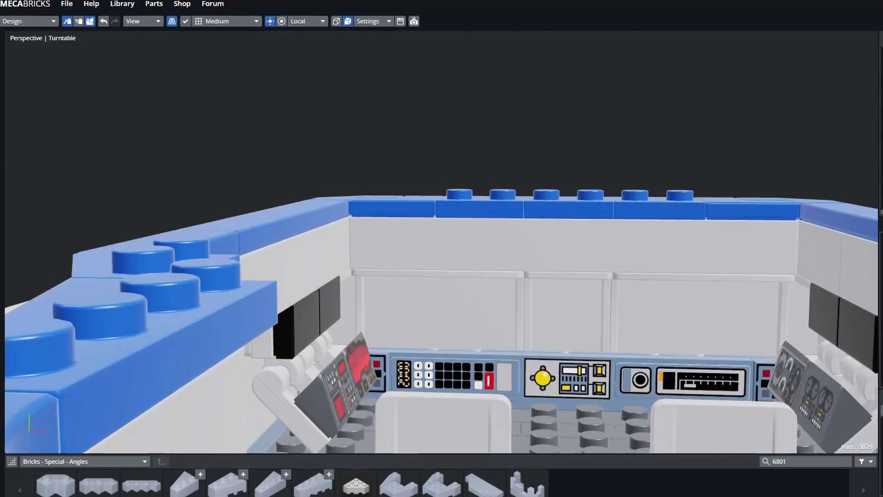
click(410, 327)
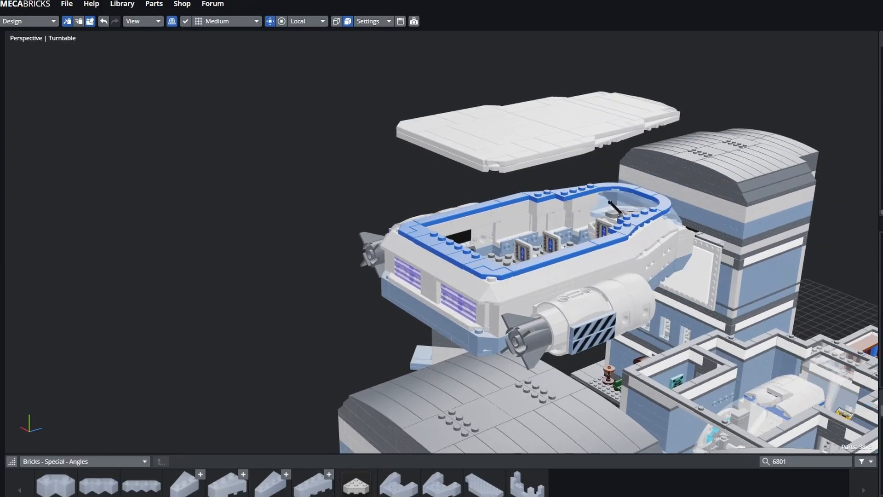
key(ctrl+1)
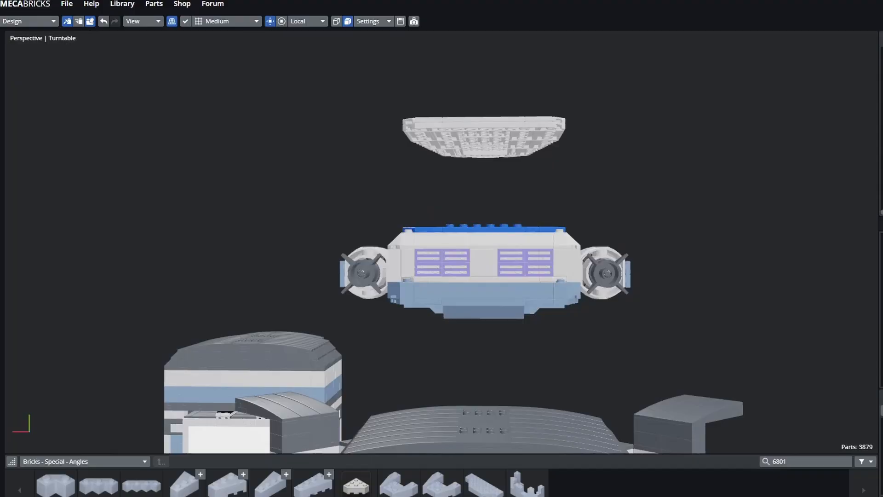
middle_drag(529, 202, 535, 222)
click(537, 223)
click(429, 260)
click(456, 260)
click(483, 266)
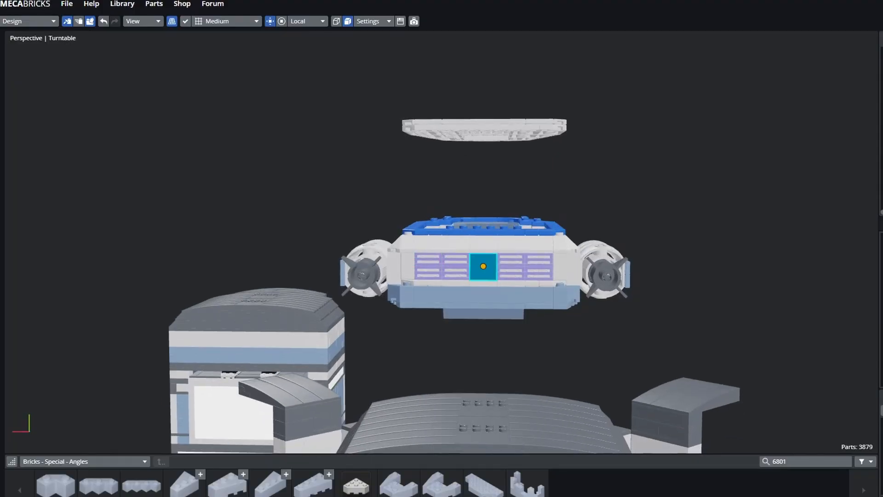
click(539, 273)
click(524, 268)
click(511, 273)
click(521, 270)
click(511, 272)
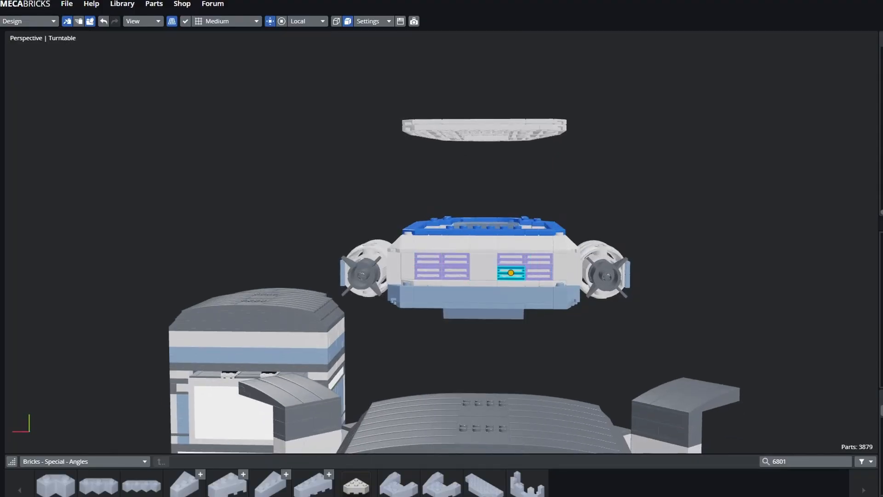
click(525, 243)
click(560, 266)
click(525, 267)
click(525, 266)
middle_drag(525, 266, 445, 280)
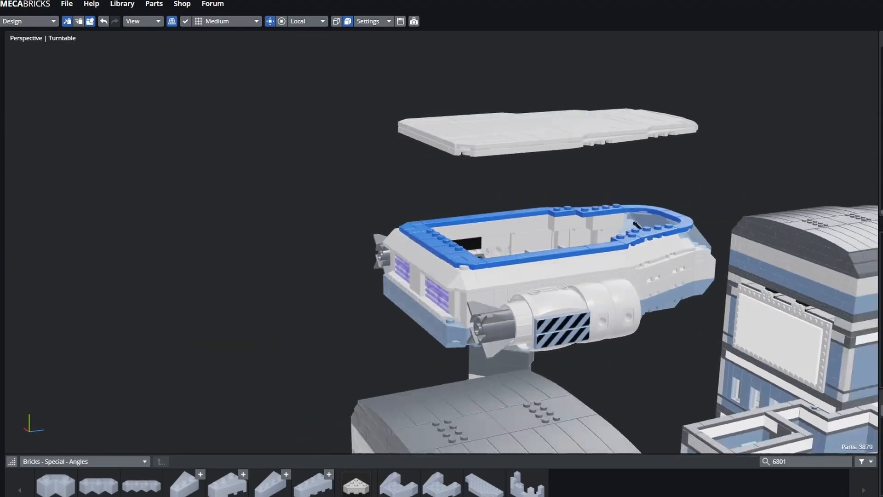
middle_drag(636, 225, 552, 262)
scroll(552, 245, down, 3)
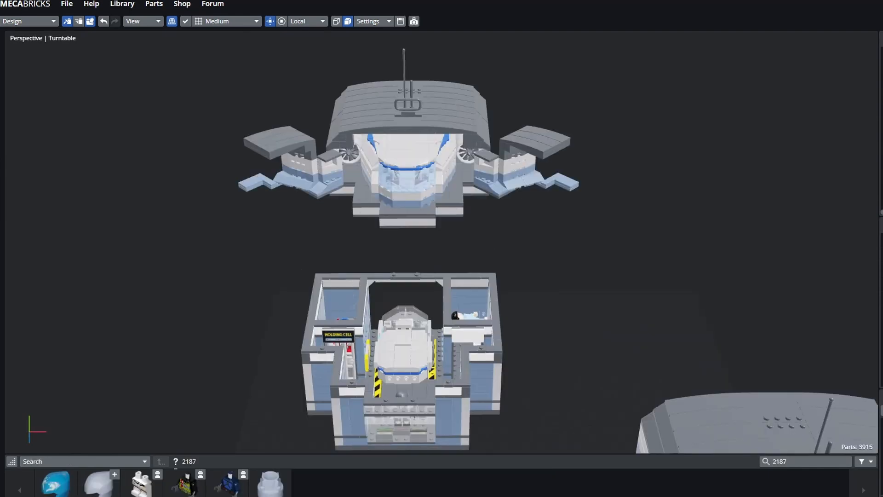
middle_drag(340, 248, 385, 221)
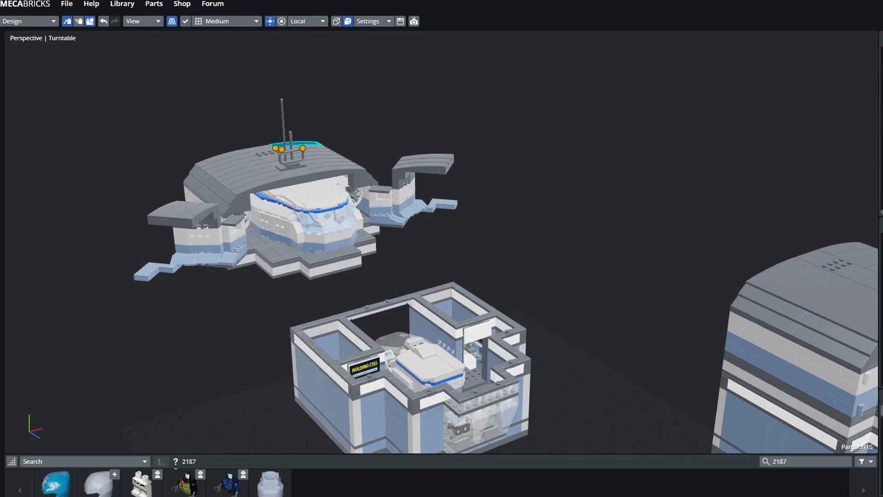
middle_drag(304, 184, 364, 230)
middle_drag(405, 304, 598, 352)
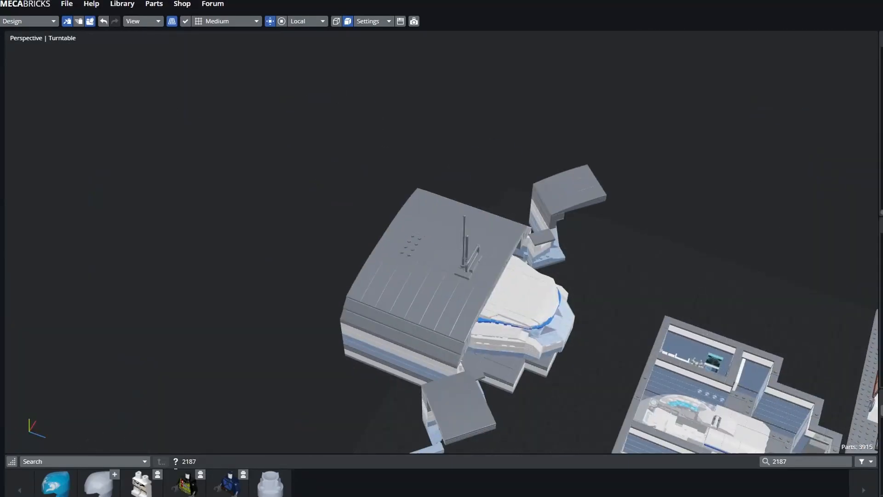
scroll(598, 352, up, 2)
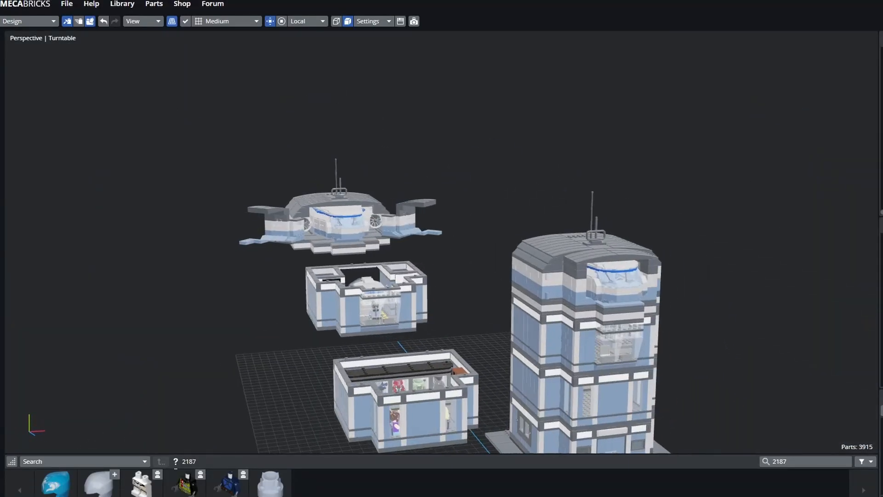
middle_drag(535, 243, 409, 199)
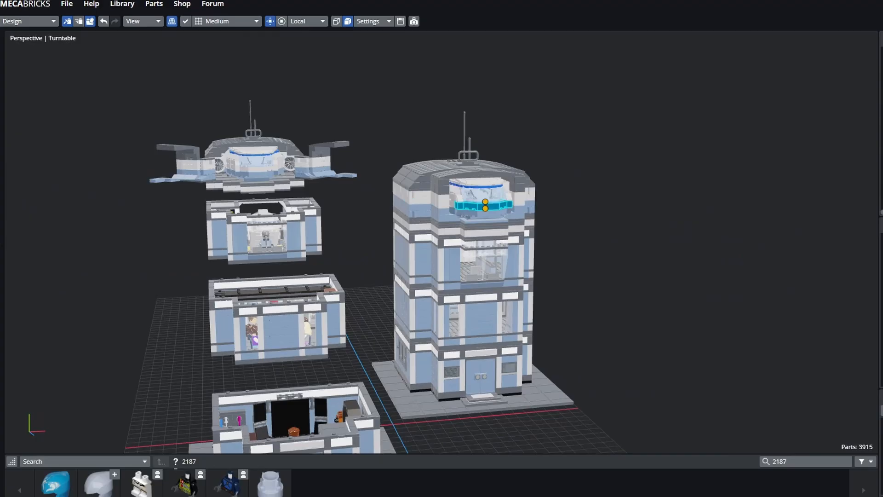
middle_drag(485, 203, 672, 299)
scroll(441, 242, up, 6)
middle_drag(405, 286, 446, 240)
middle_drag(413, 331, 483, 170)
middle_drag(464, 221, 465, 285)
middle_drag(462, 317, 419, 151)
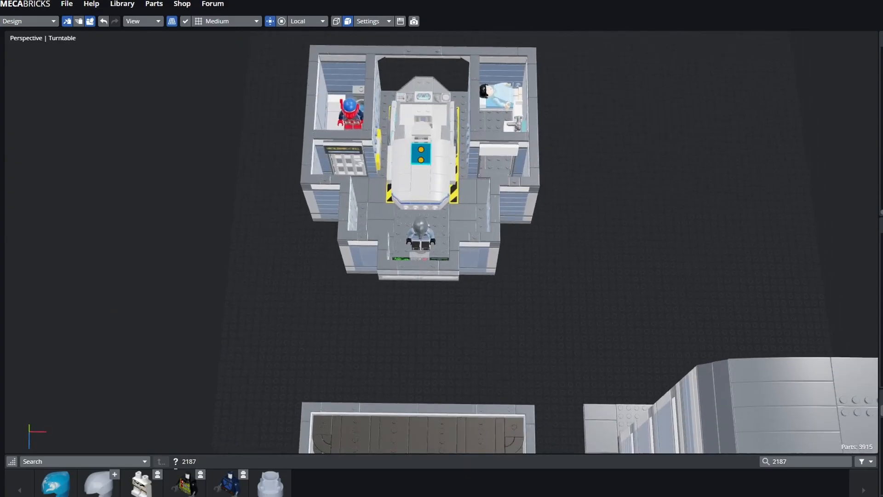
scroll(414, 184, up, 4)
middle_drag(410, 207, 453, 338)
middle_drag(458, 281, 502, 315)
scroll(502, 316, up, 1)
middle_drag(382, 276, 517, 412)
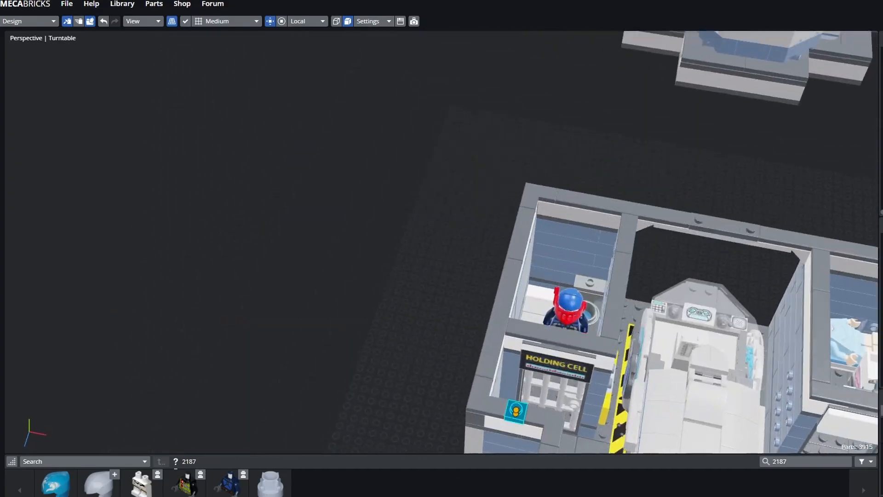
scroll(506, 331, up, 4)
scroll(252, 305, up, 3)
middle_drag(492, 322, 400, 317)
scroll(441, 239, down, 5)
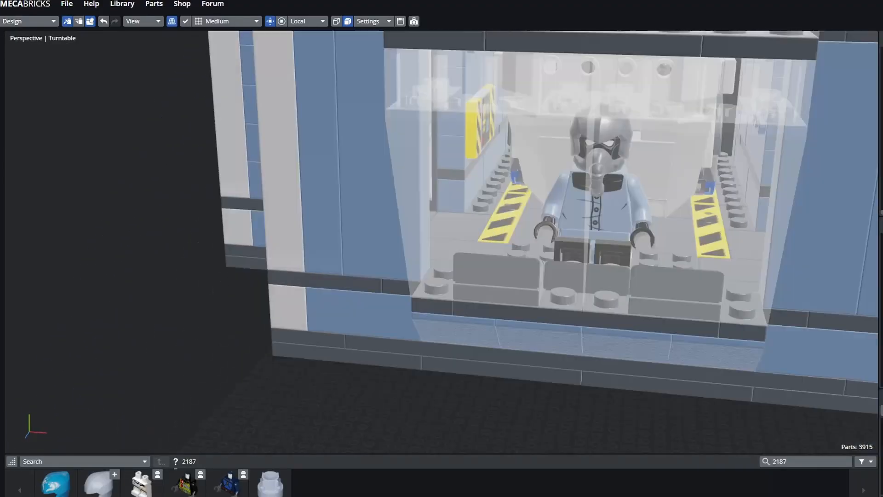
scroll(520, 207, up, 3)
middle_drag(520, 207, 428, 230)
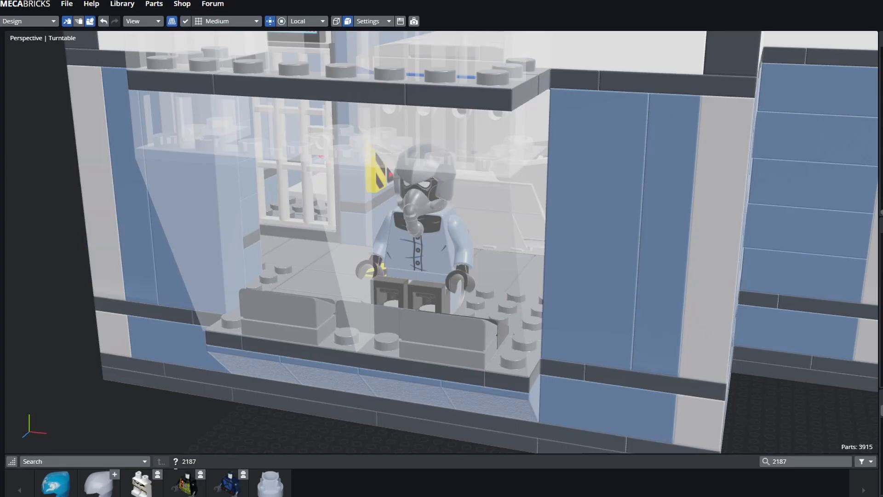
middle_drag(433, 243, 478, 249)
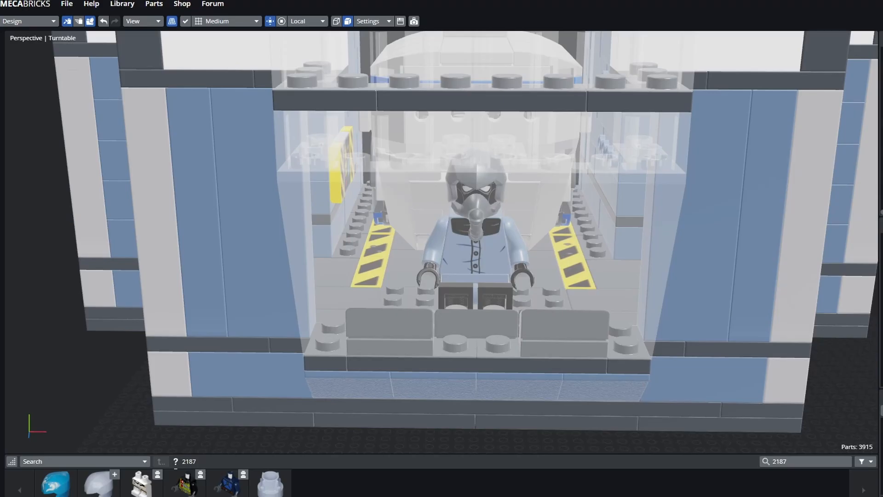
scroll(478, 248, down, 10)
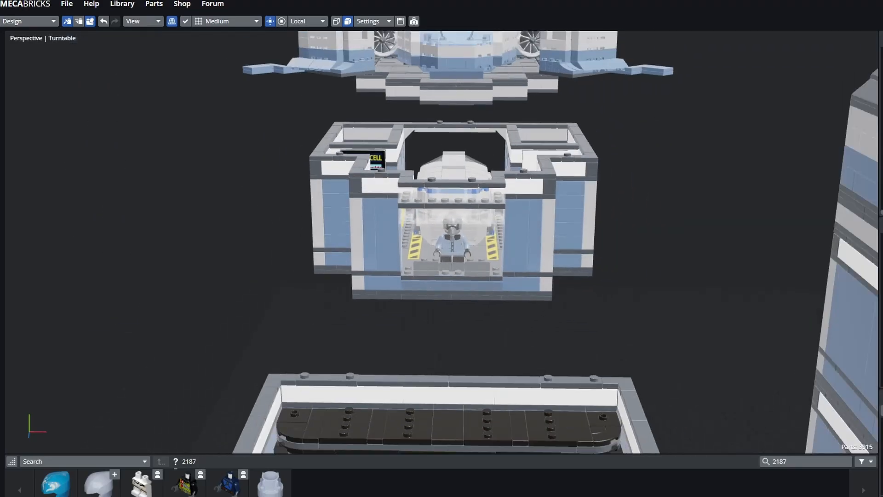
middle_drag(478, 249, 391, 197)
scroll(391, 197, down, 5)
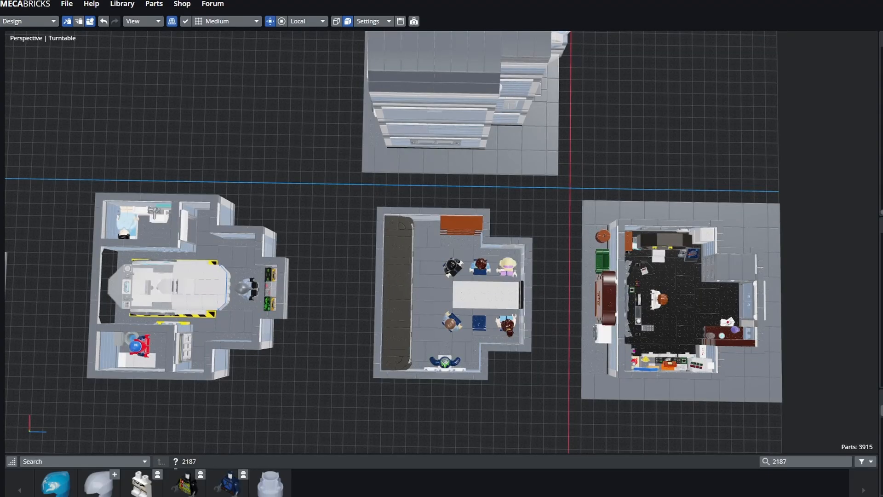
middle_drag(511, 382, 436, 312)
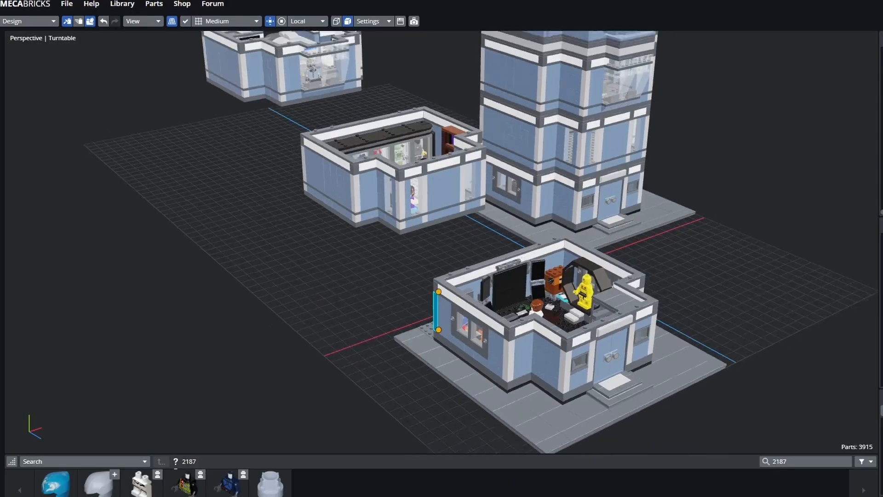
scroll(439, 311, down, 5)
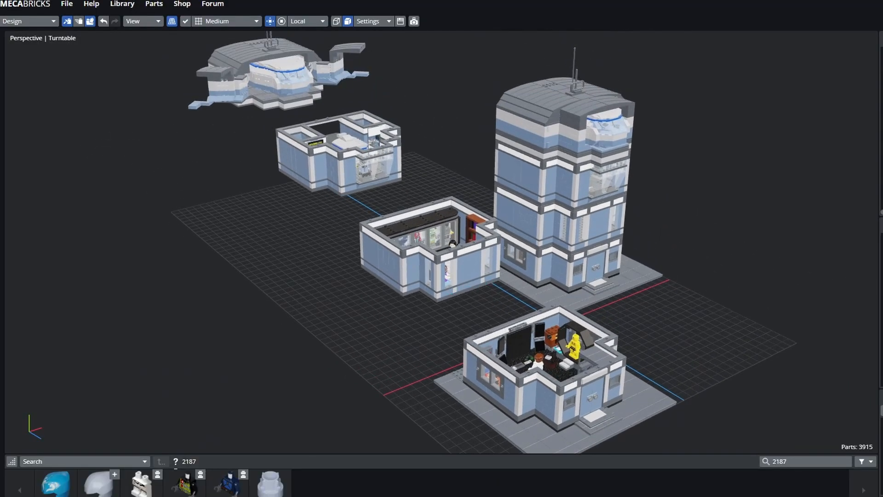
middle_drag(466, 286, 425, 305)
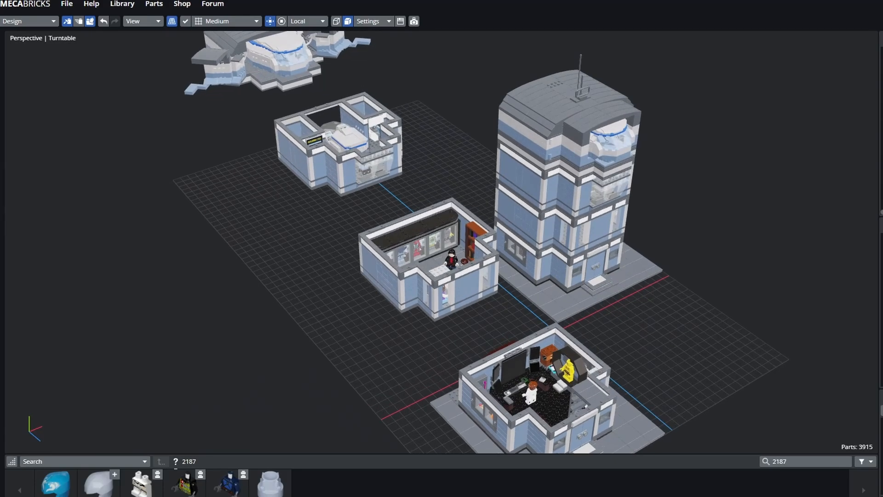
scroll(426, 304, down, 3)
middle_drag(425, 304, 446, 308)
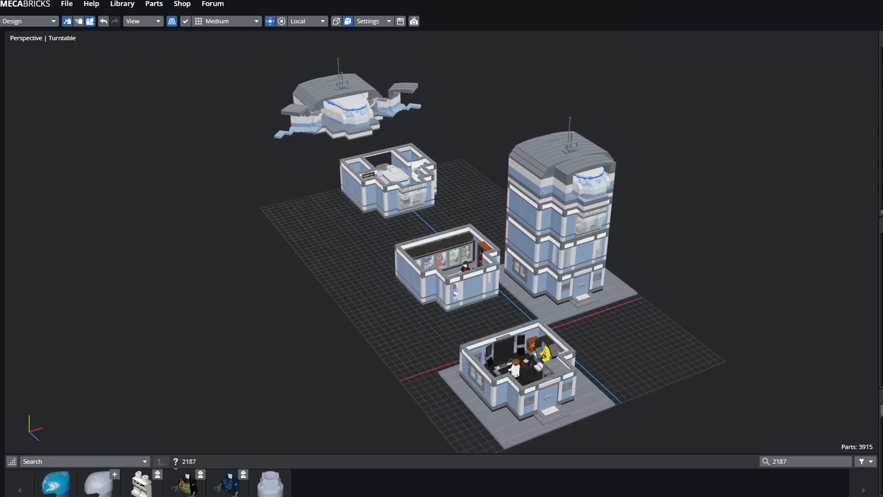